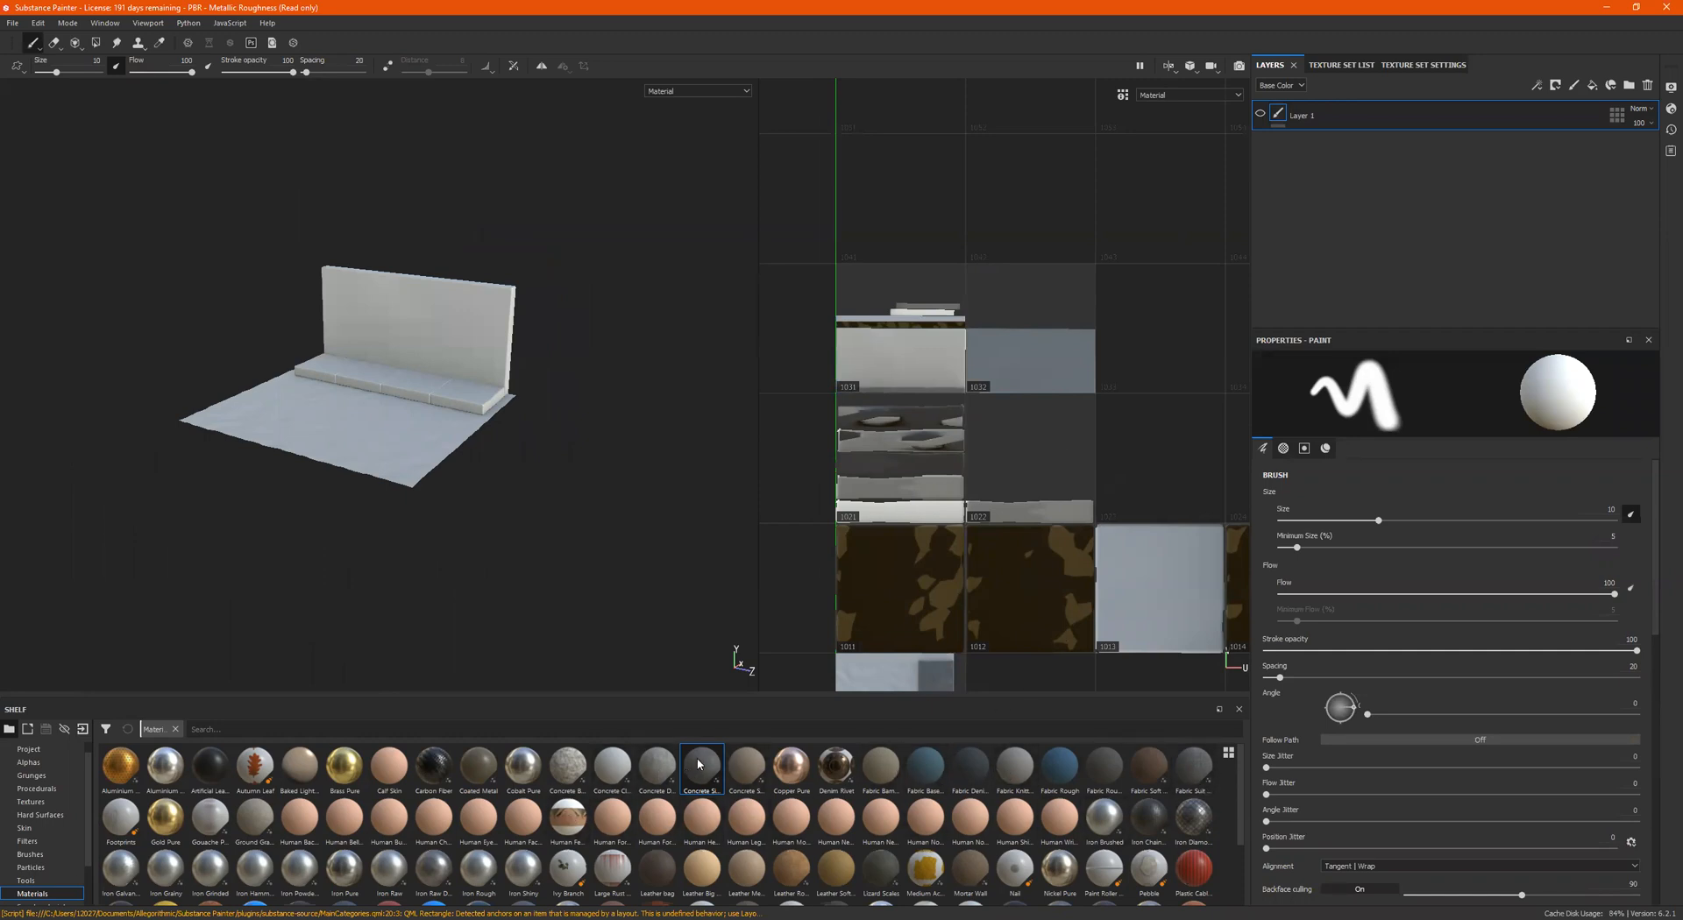
# Step: Search the material shelf for "asph" and add Concrete Simple as a fill layer above Layer 1
pyautogui.keyDown('alt'); pyautogui.moveTo(635, 481); pyautogui.dragTo(518, 515); pyautogui.keyUp('alt')
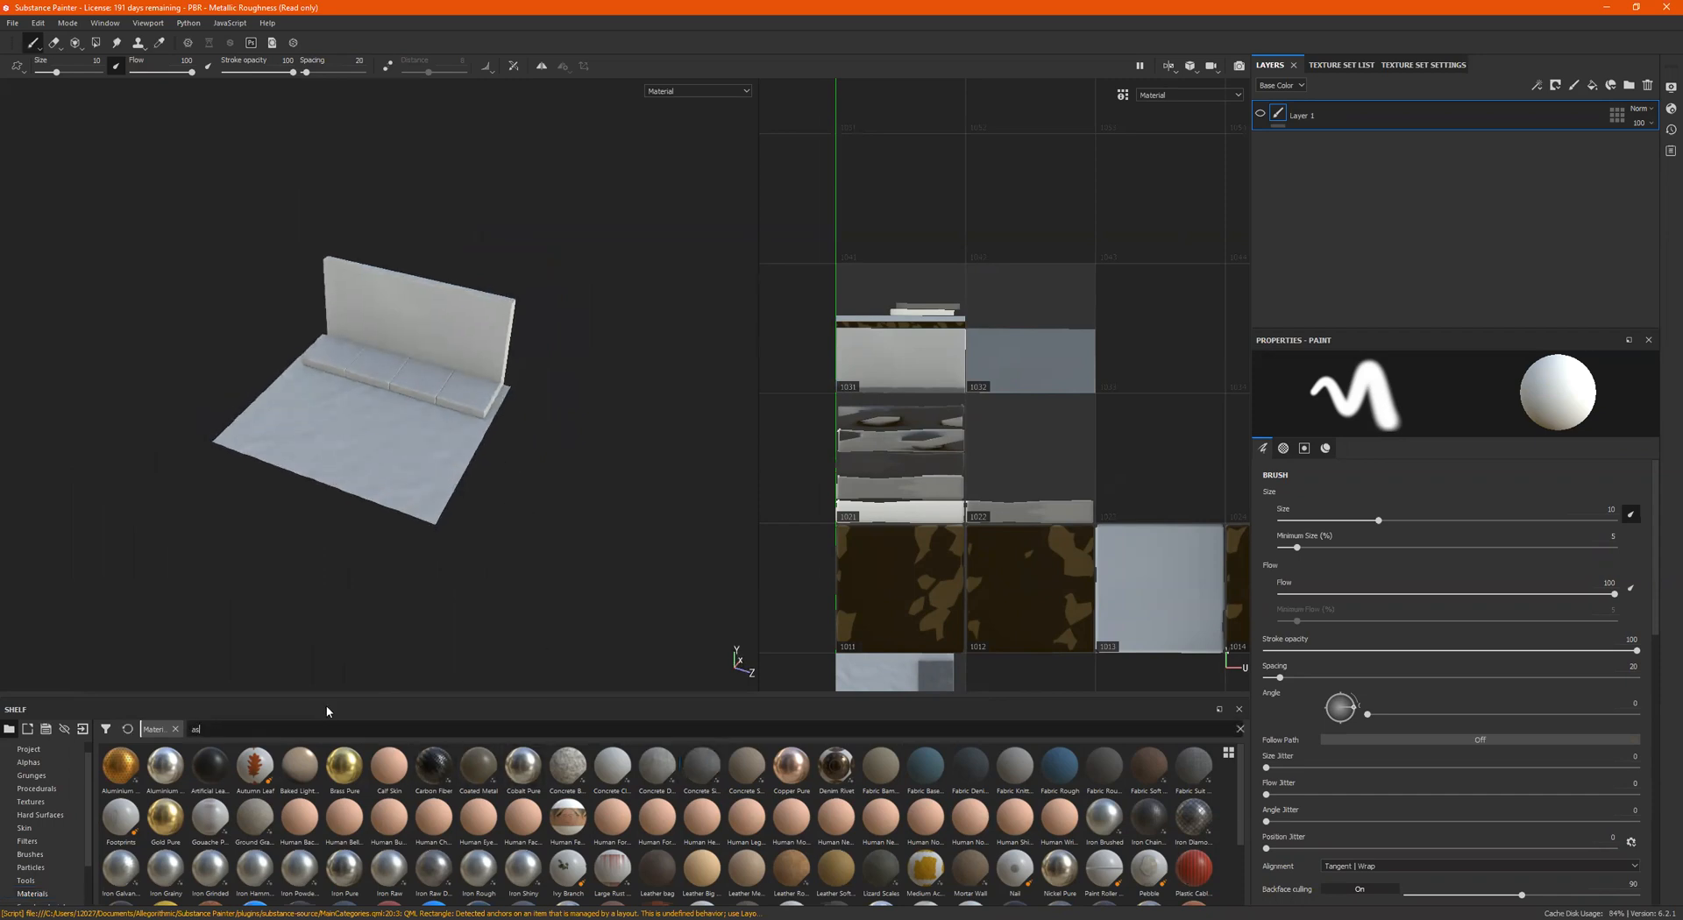
pyautogui.write('asph')
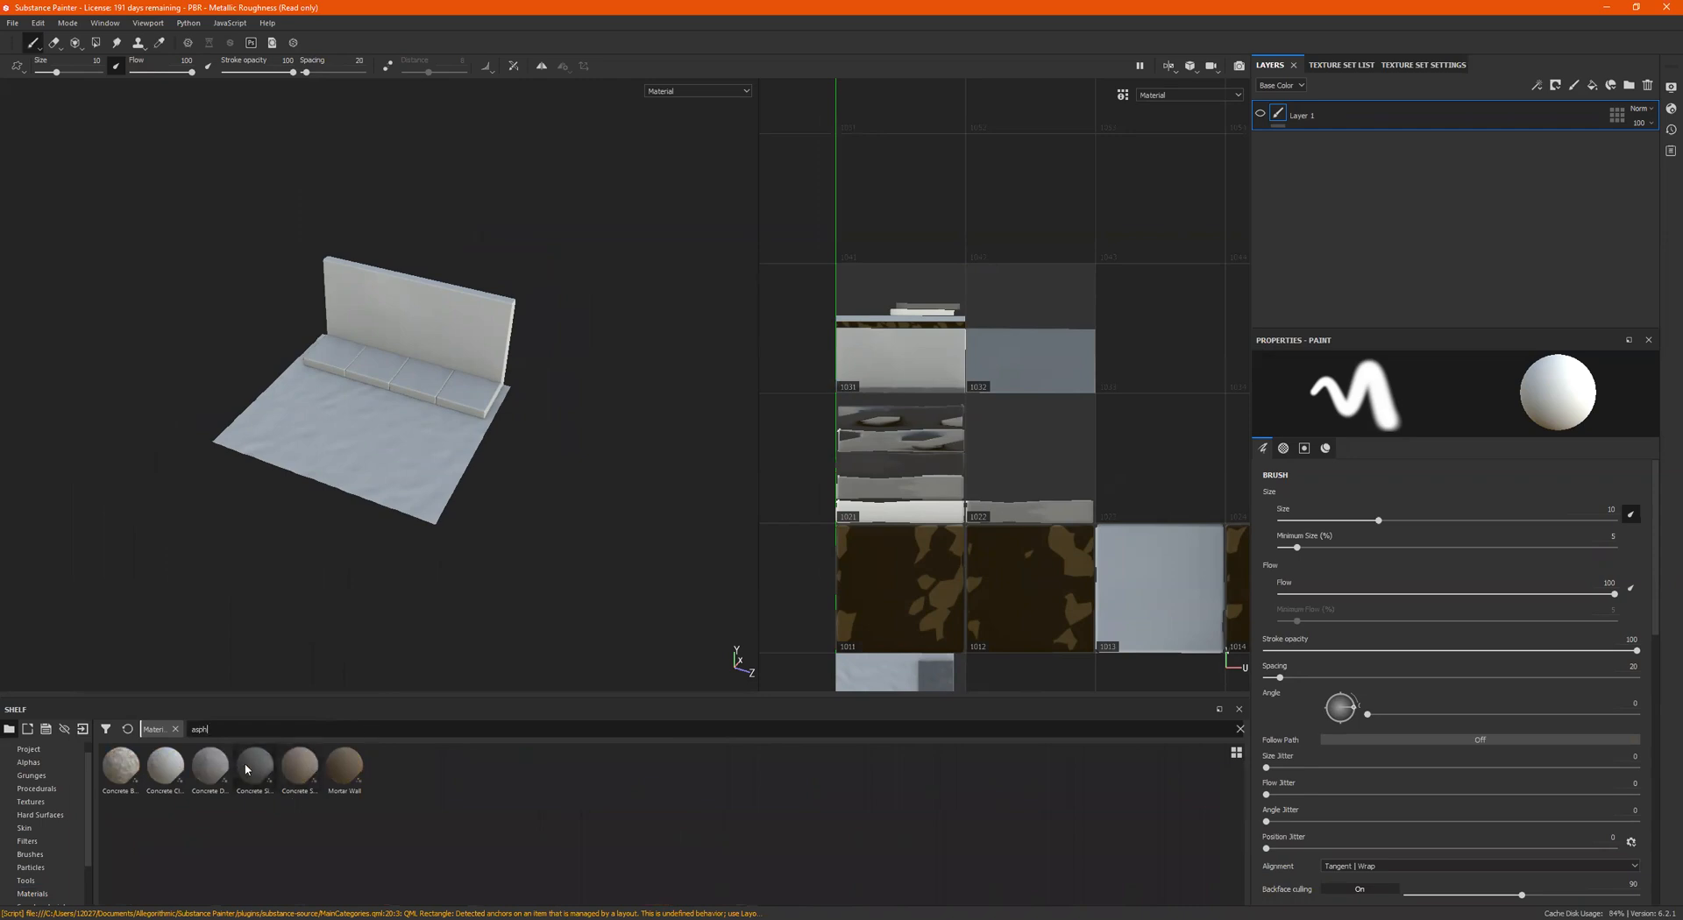
pyautogui.moveTo(246, 770); pyautogui.dragTo(1348, 111)
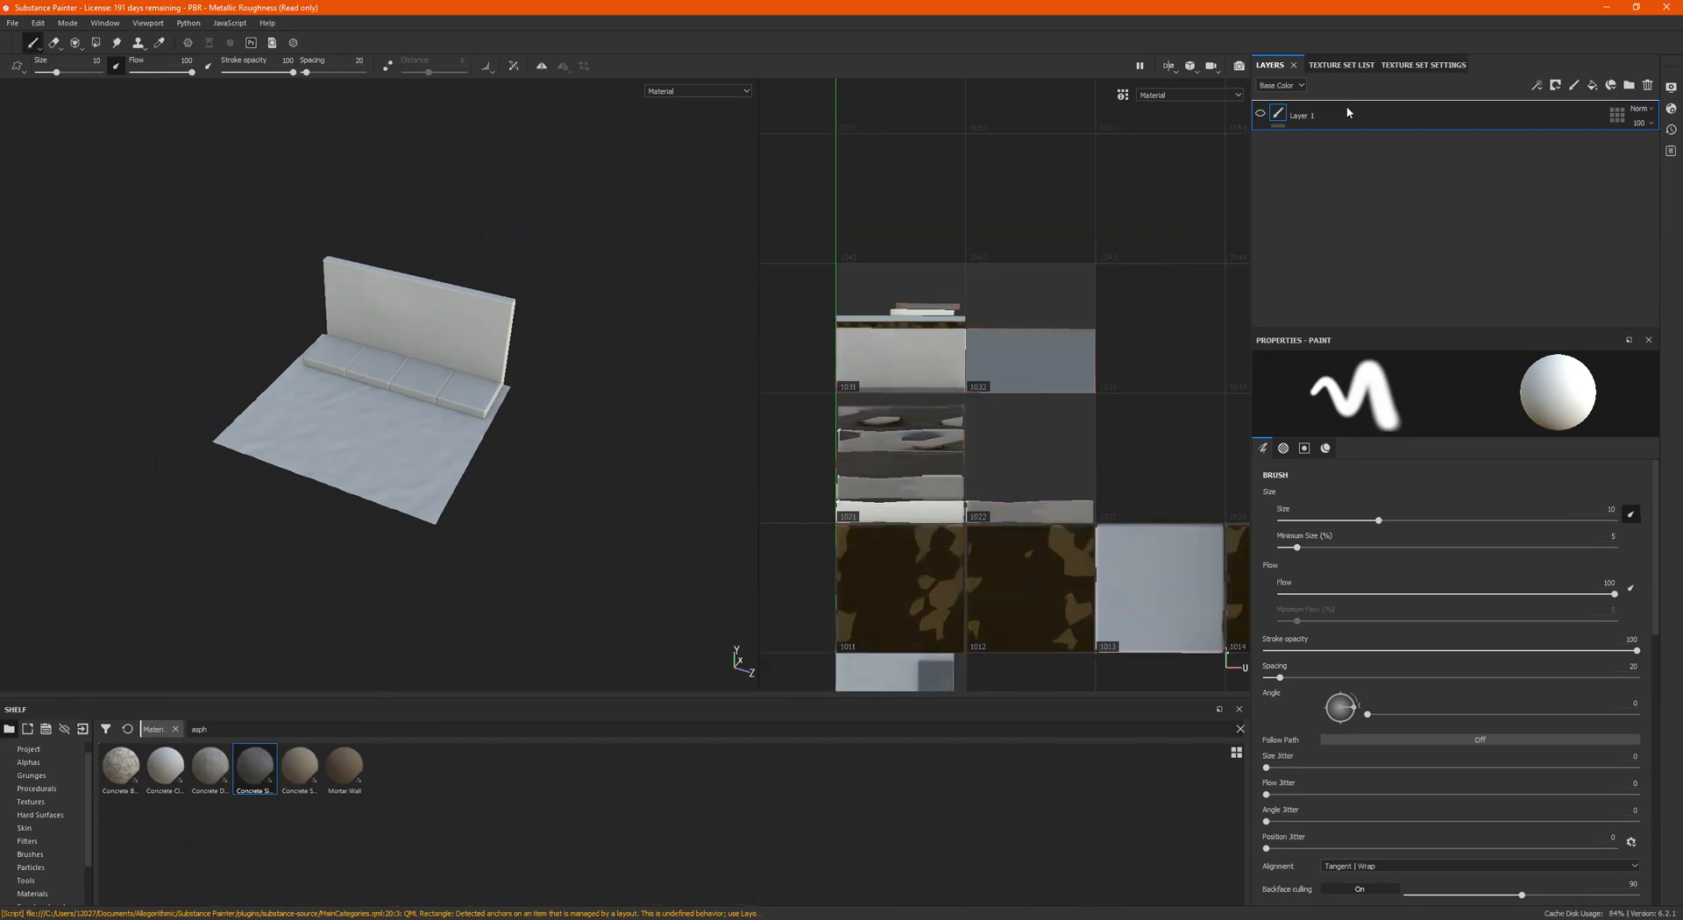
pyautogui.scroll(6, 401, 404)
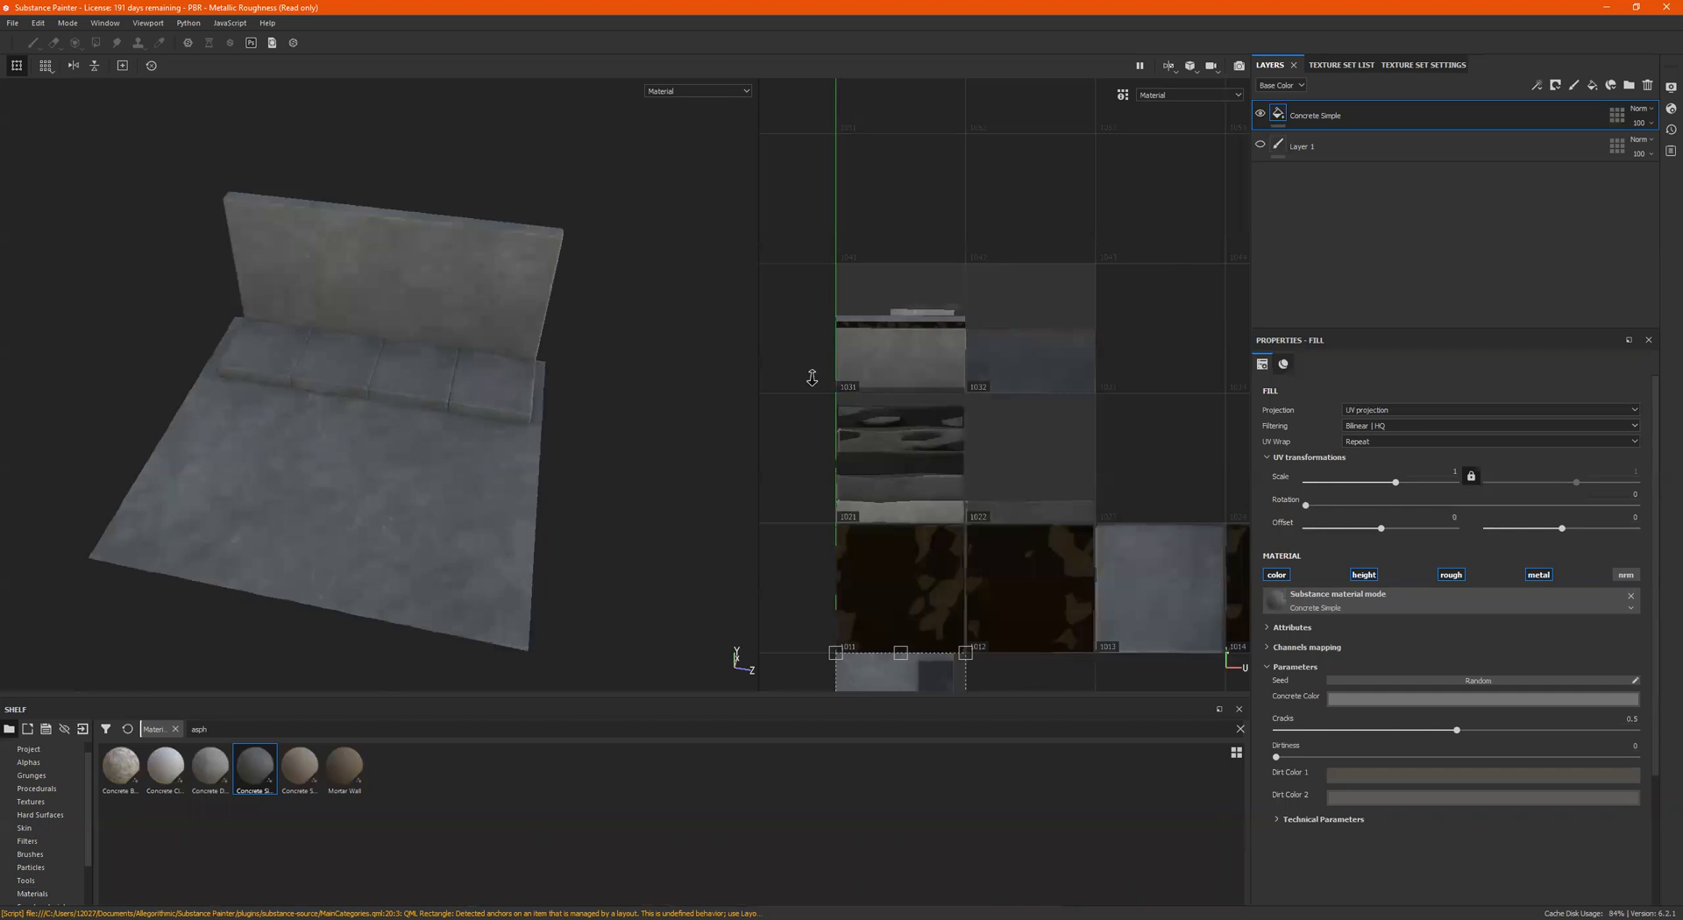
# Step: Open the UV tile mask of the Concrete Simple layer with all UV tiles in view
pyautogui.keyDown('alt'); pyautogui.moveTo(392, 450); pyautogui.dragTo(1093, 348); pyautogui.keyUp('alt')
pyautogui.keyDown('alt'); pyautogui.moveTo(1060, 456); pyautogui.dragTo(920, 470, button='right'); pyautogui.keyUp('alt')
pyautogui.keyDown('alt'); pyautogui.moveTo(1030, 381); pyautogui.dragTo(995, 356, button='middle'); pyautogui.keyUp('alt')
pyautogui.keyDown('alt'); pyautogui.moveTo(956, 504); pyautogui.dragTo(918, 508, button='right'); pyautogui.keyUp('alt')
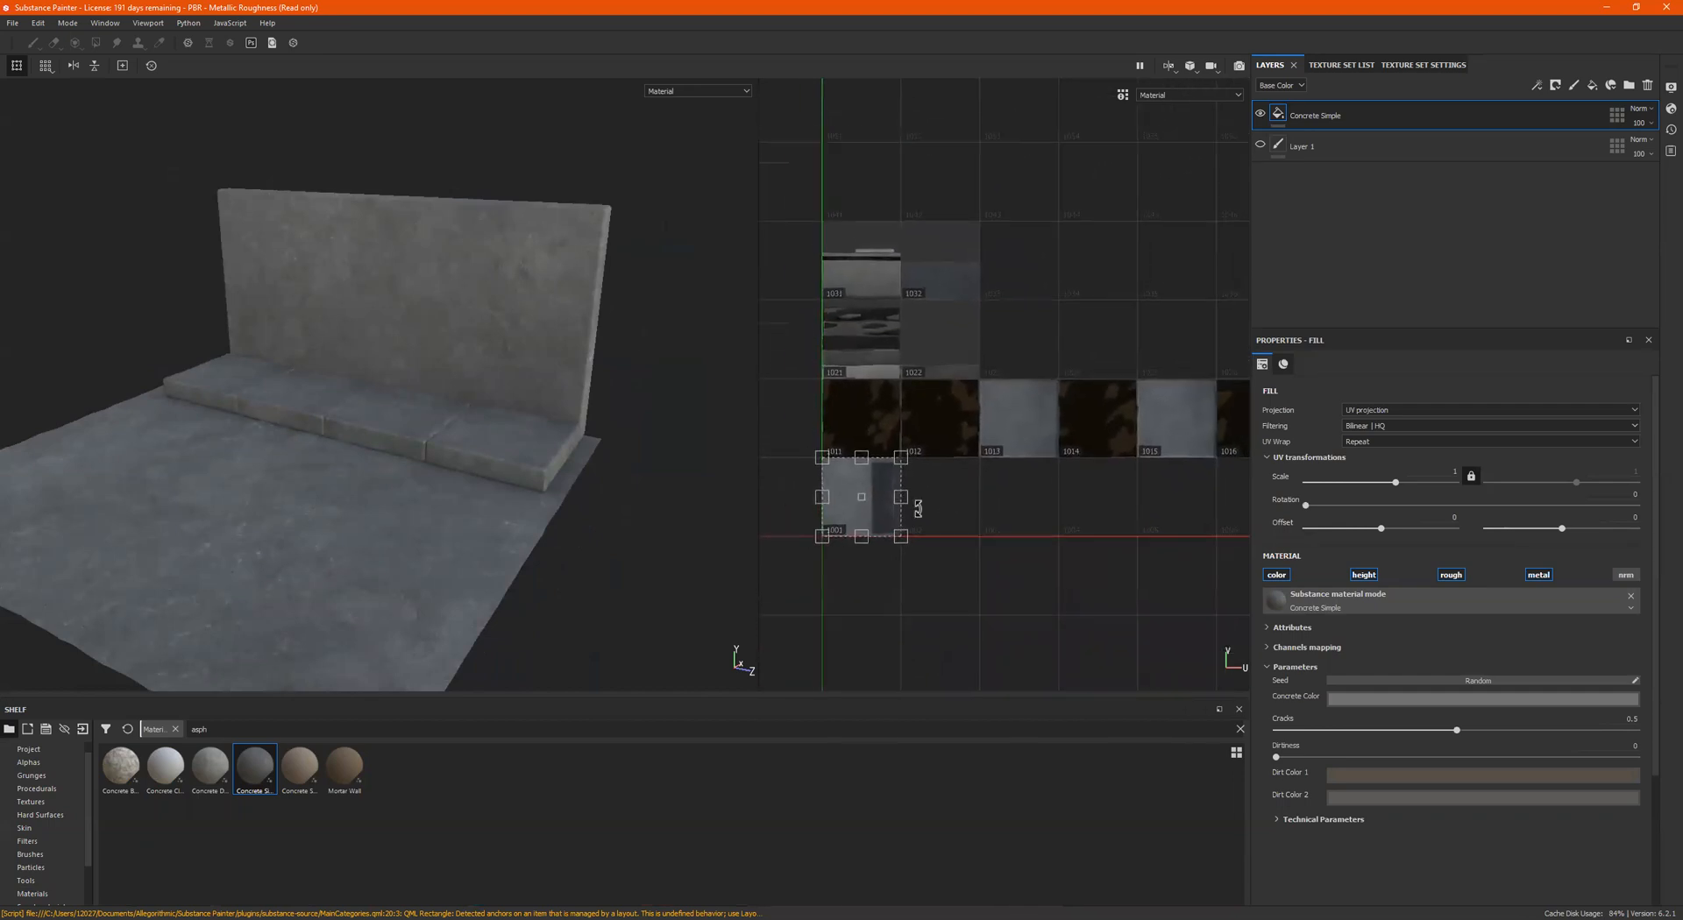
pyautogui.keyDown('alt'); pyautogui.moveTo(1108, 449); pyautogui.dragTo(957, 451, button='right'); pyautogui.keyUp('alt')
pyautogui.keyDown('alt'); pyautogui.moveTo(1050, 451); pyautogui.dragTo(919, 450, button='middle'); pyautogui.keyUp('alt')
pyautogui.moveTo(937, 448)
pyautogui.keyDown('alt'); pyautogui.mouseDown(button='right')
pyautogui.moveTo(890, 449)
pyautogui.moveTo(914, 465)
pyautogui.mouseUp(button='right'); pyautogui.keyUp('alt')
pyautogui.keyDown('alt'); pyautogui.moveTo(930, 467); pyautogui.dragTo(943, 465, button='middle'); pyautogui.keyUp('alt')
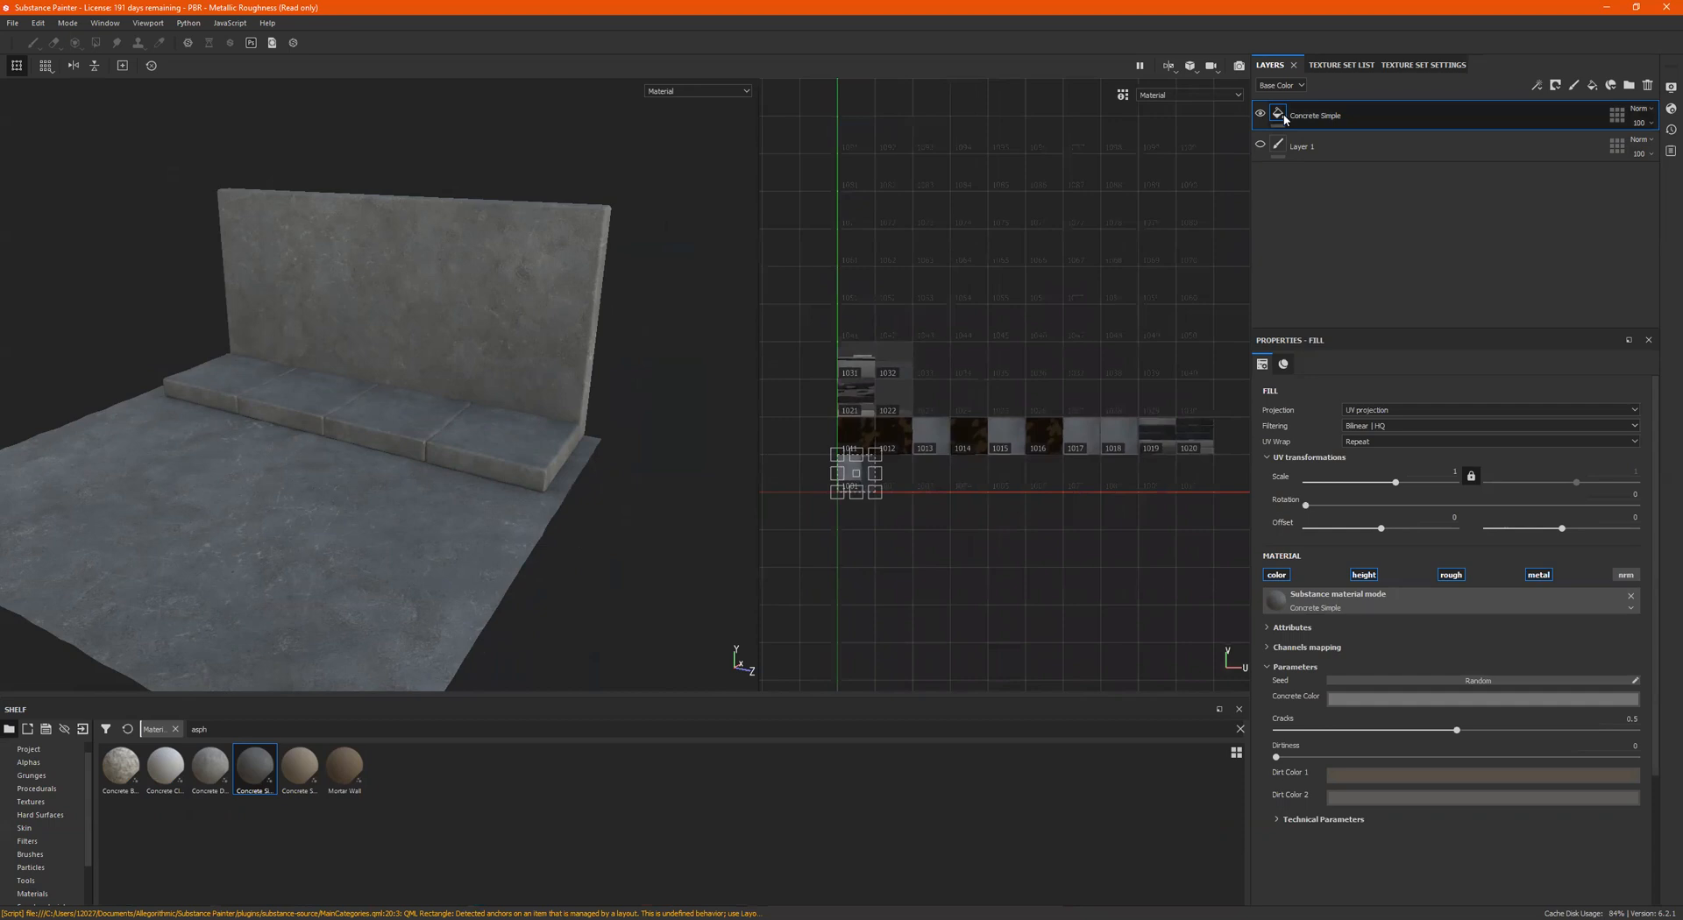
pyautogui.click(1618, 117)
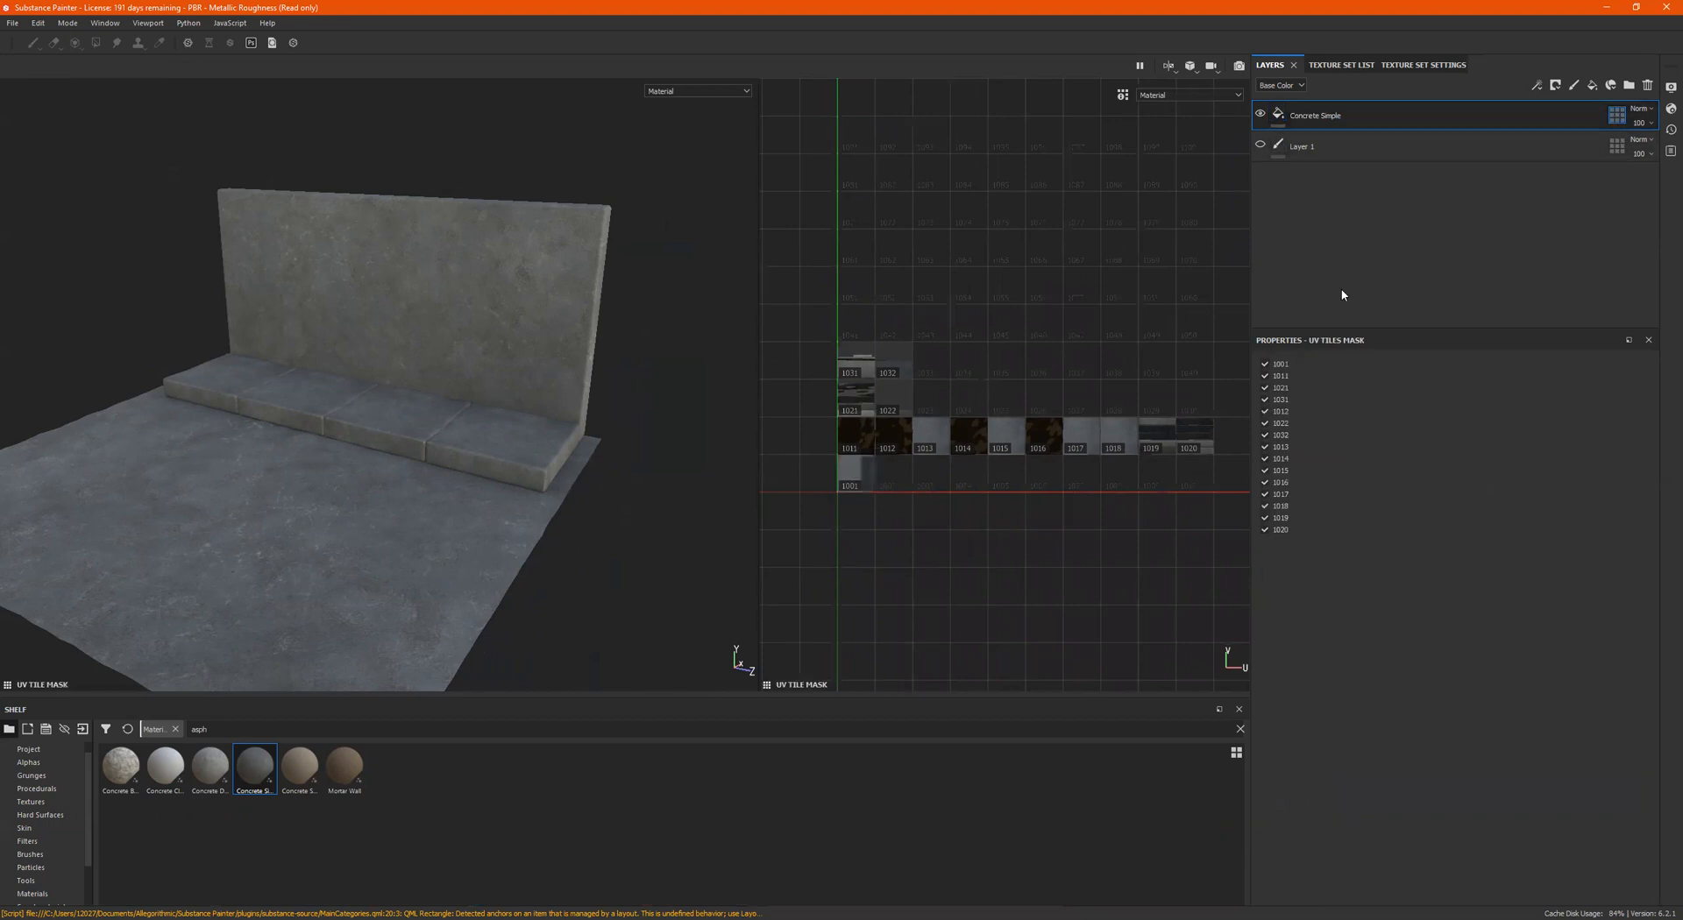
# Step: Try excluding and re-including the ground's UV tile 1001 in the Concrete Simple mask
pyautogui.click(850, 473)
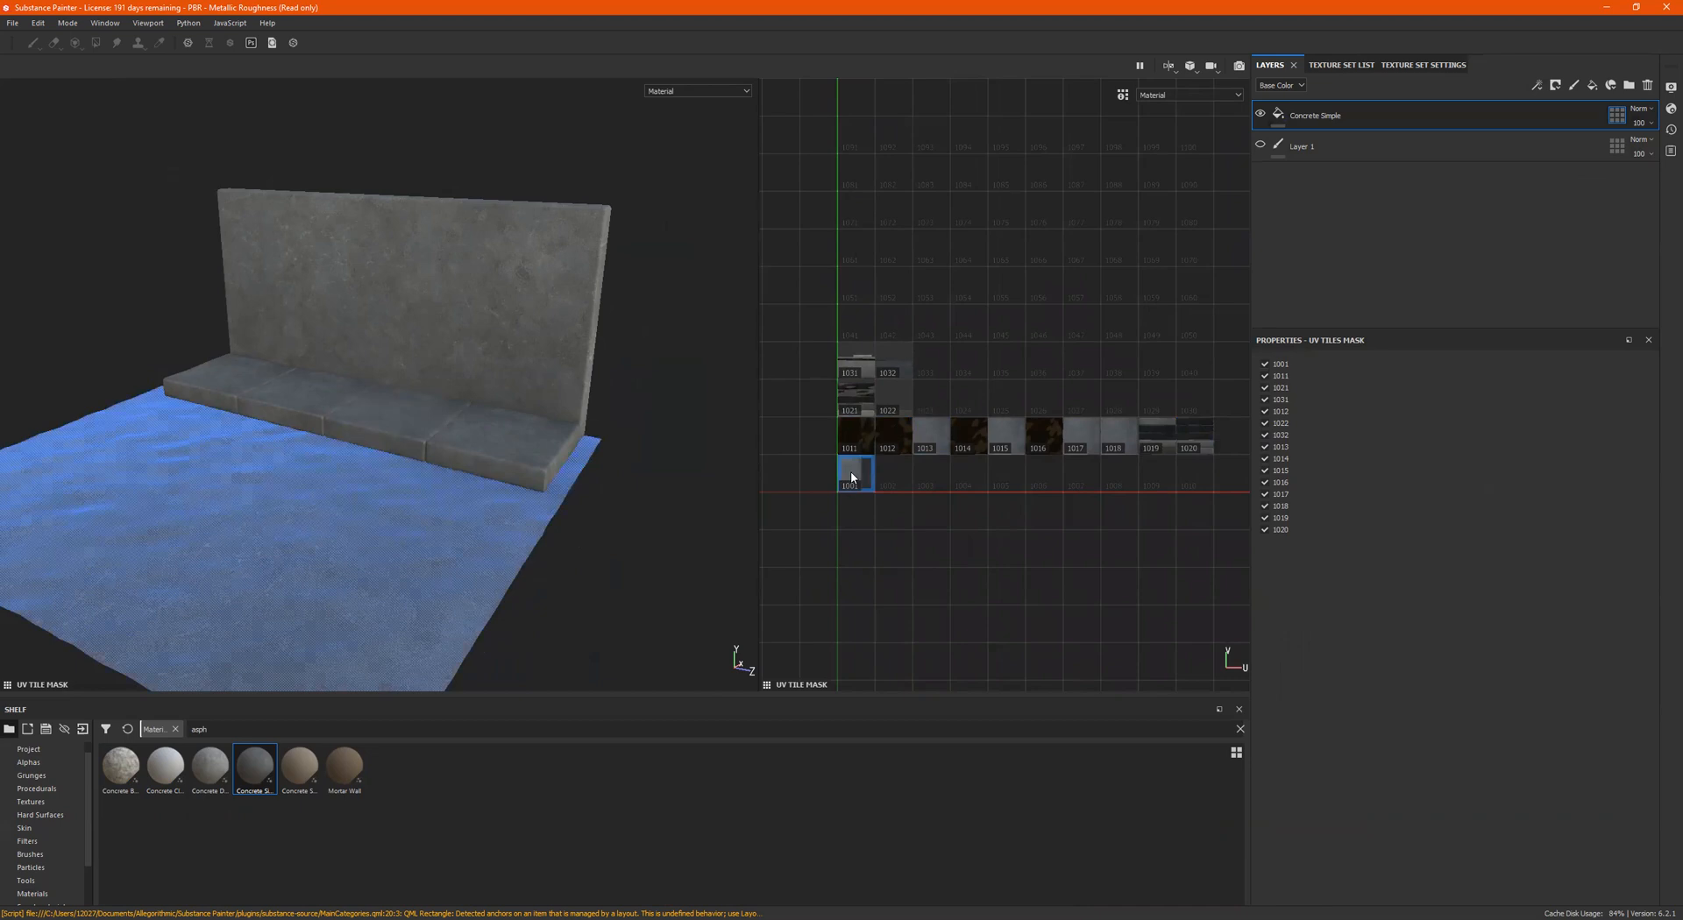
pyautogui.click(850, 475)
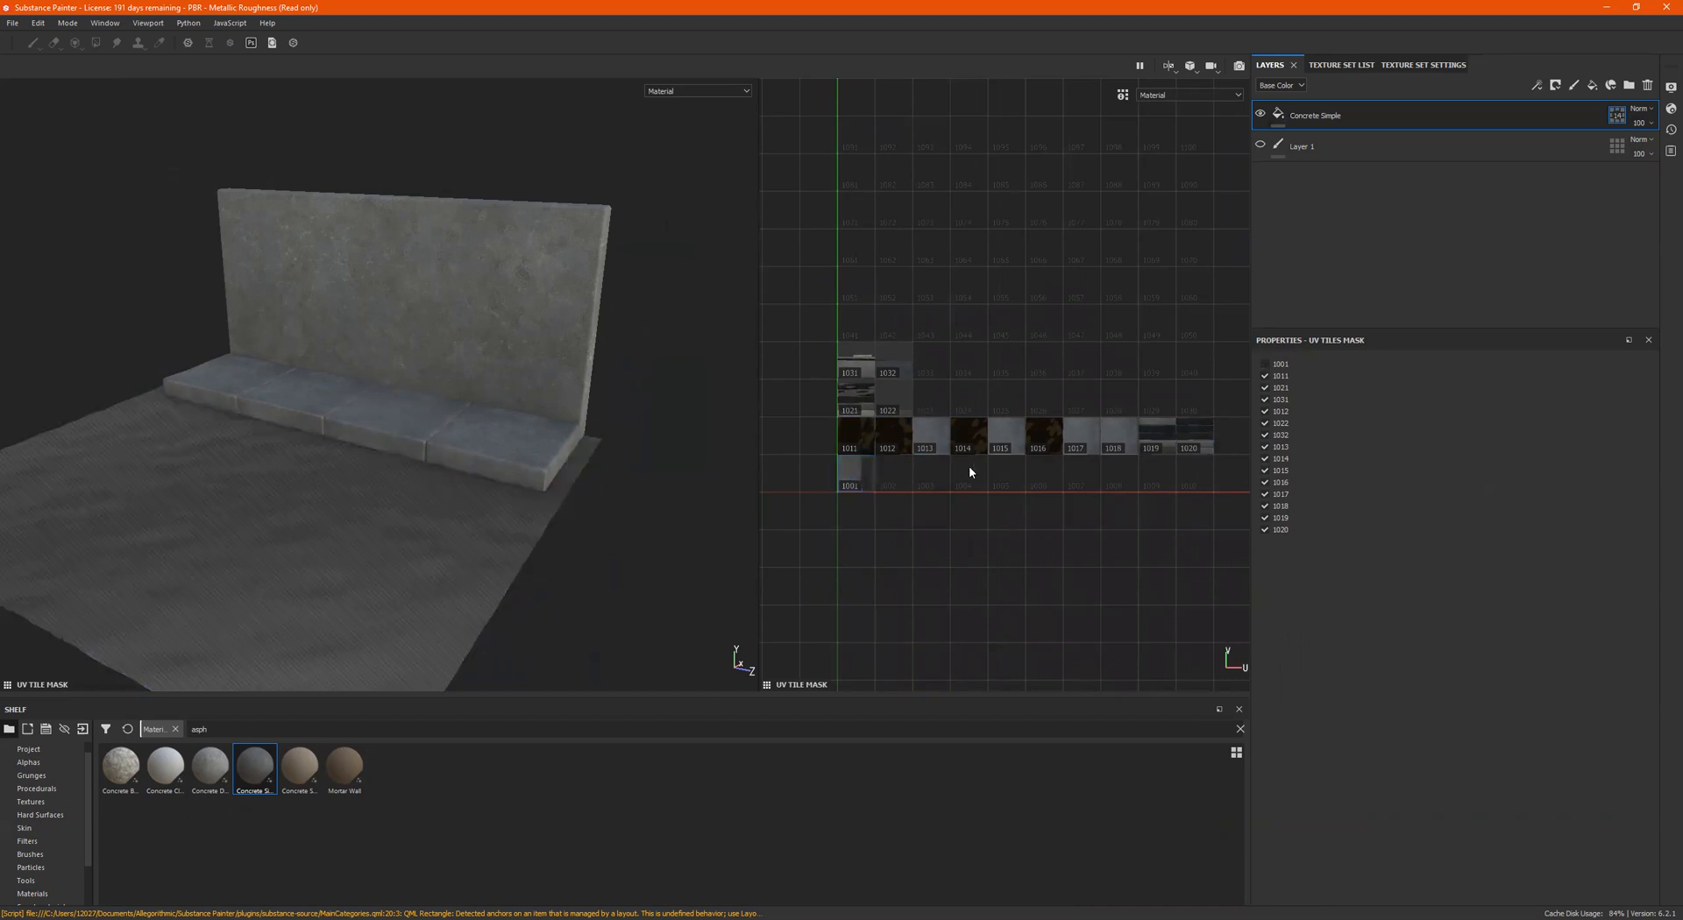
pyautogui.click(861, 470)
pyautogui.click(1275, 364)
pyautogui.click(1270, 364)
pyautogui.click(1270, 364)
pyautogui.click(1269, 364)
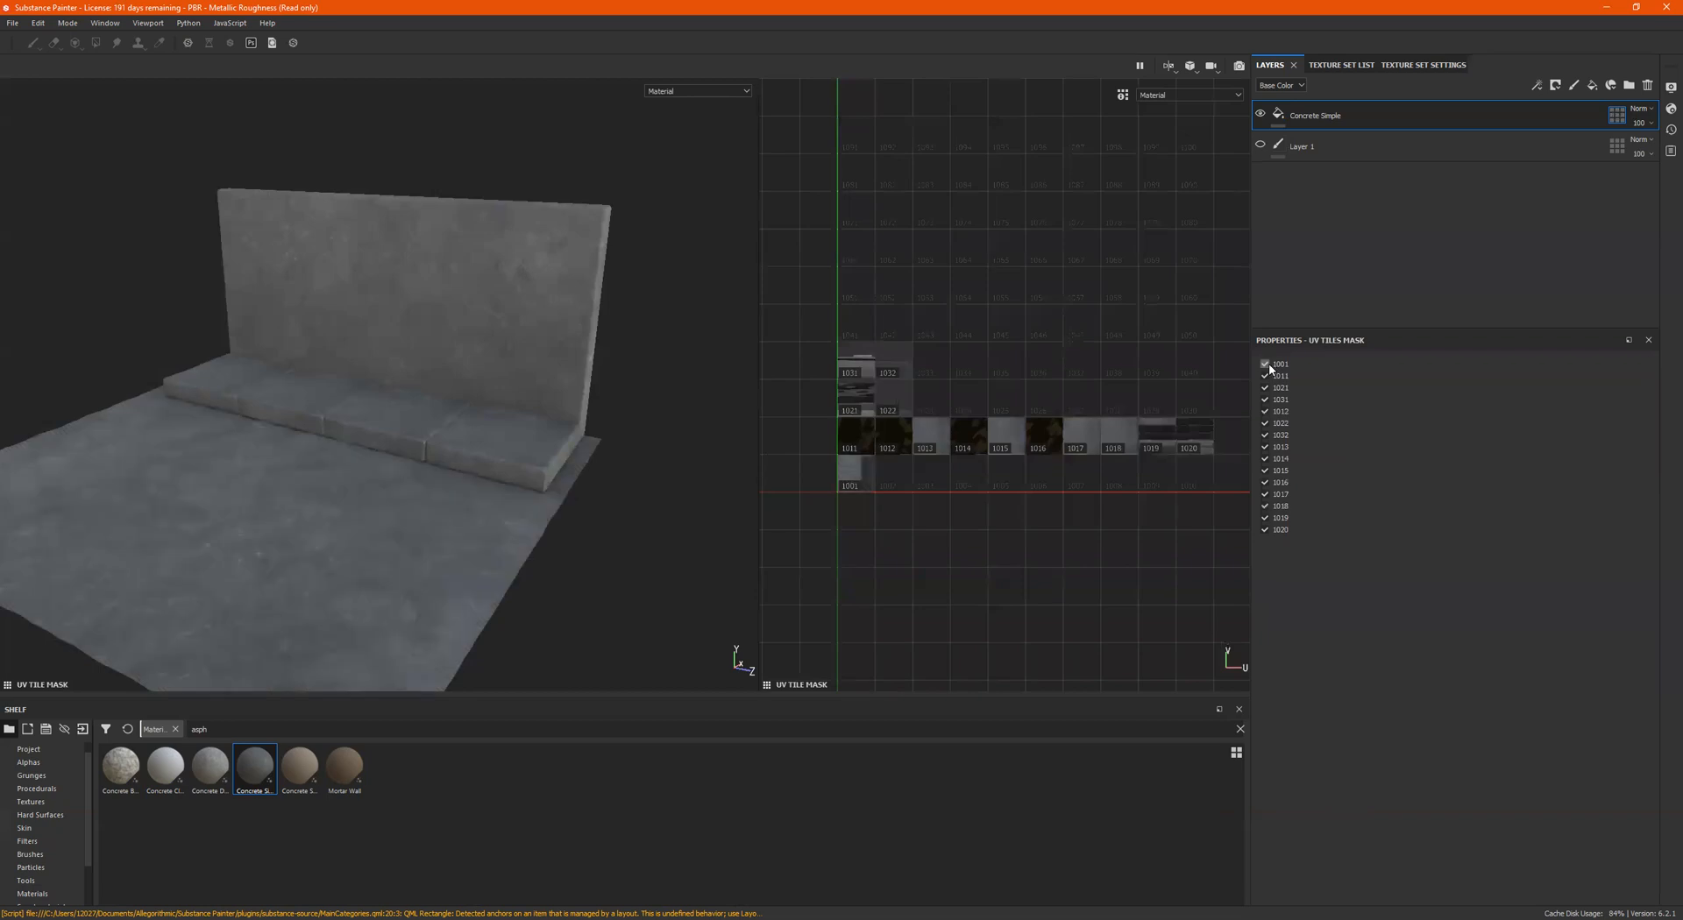
# Step: Exclude the whole row of UV tiles 1011 to 1020 from the Concrete Simple mask
pyautogui.click(1183, 437)
pyautogui.click(1163, 436)
pyautogui.moveTo(1192, 438); pyautogui.dragTo(827, 441)
pyautogui.moveTo(1198, 433); pyautogui.dragTo(845, 438)
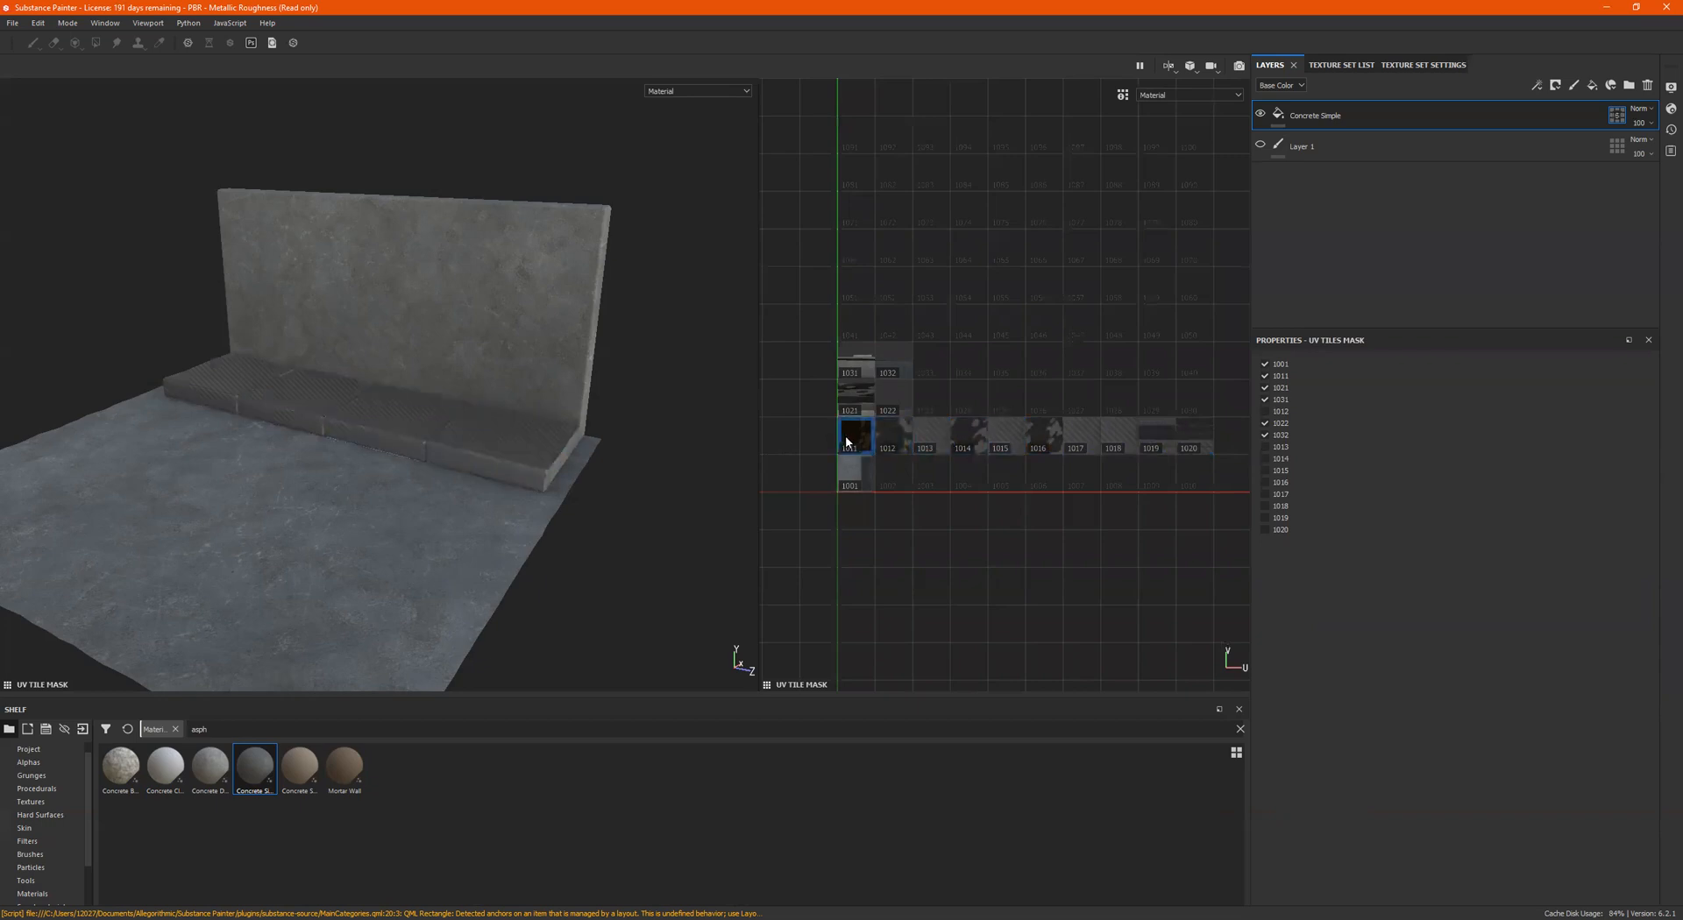
# Step: Try including UV tile 1013 in the Concrete Simple mask, and exclude it again
pyautogui.scroll(-2, 930, 447)
pyautogui.click(930, 445)
pyautogui.scroll(3, 930, 443)
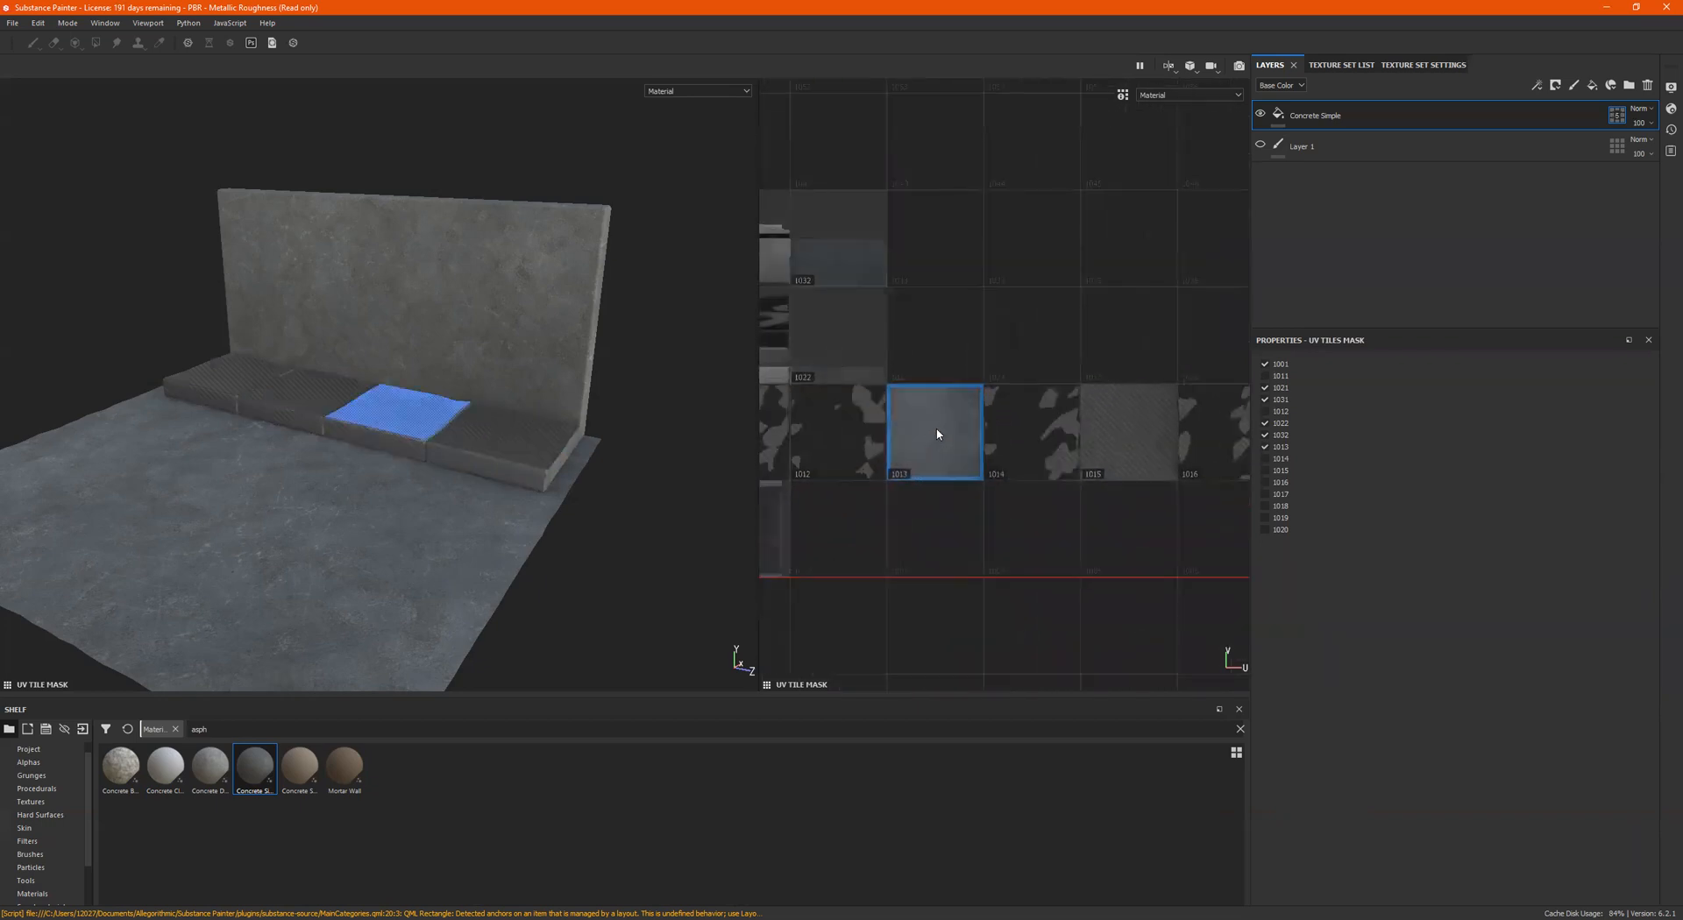
pyautogui.click(924, 399)
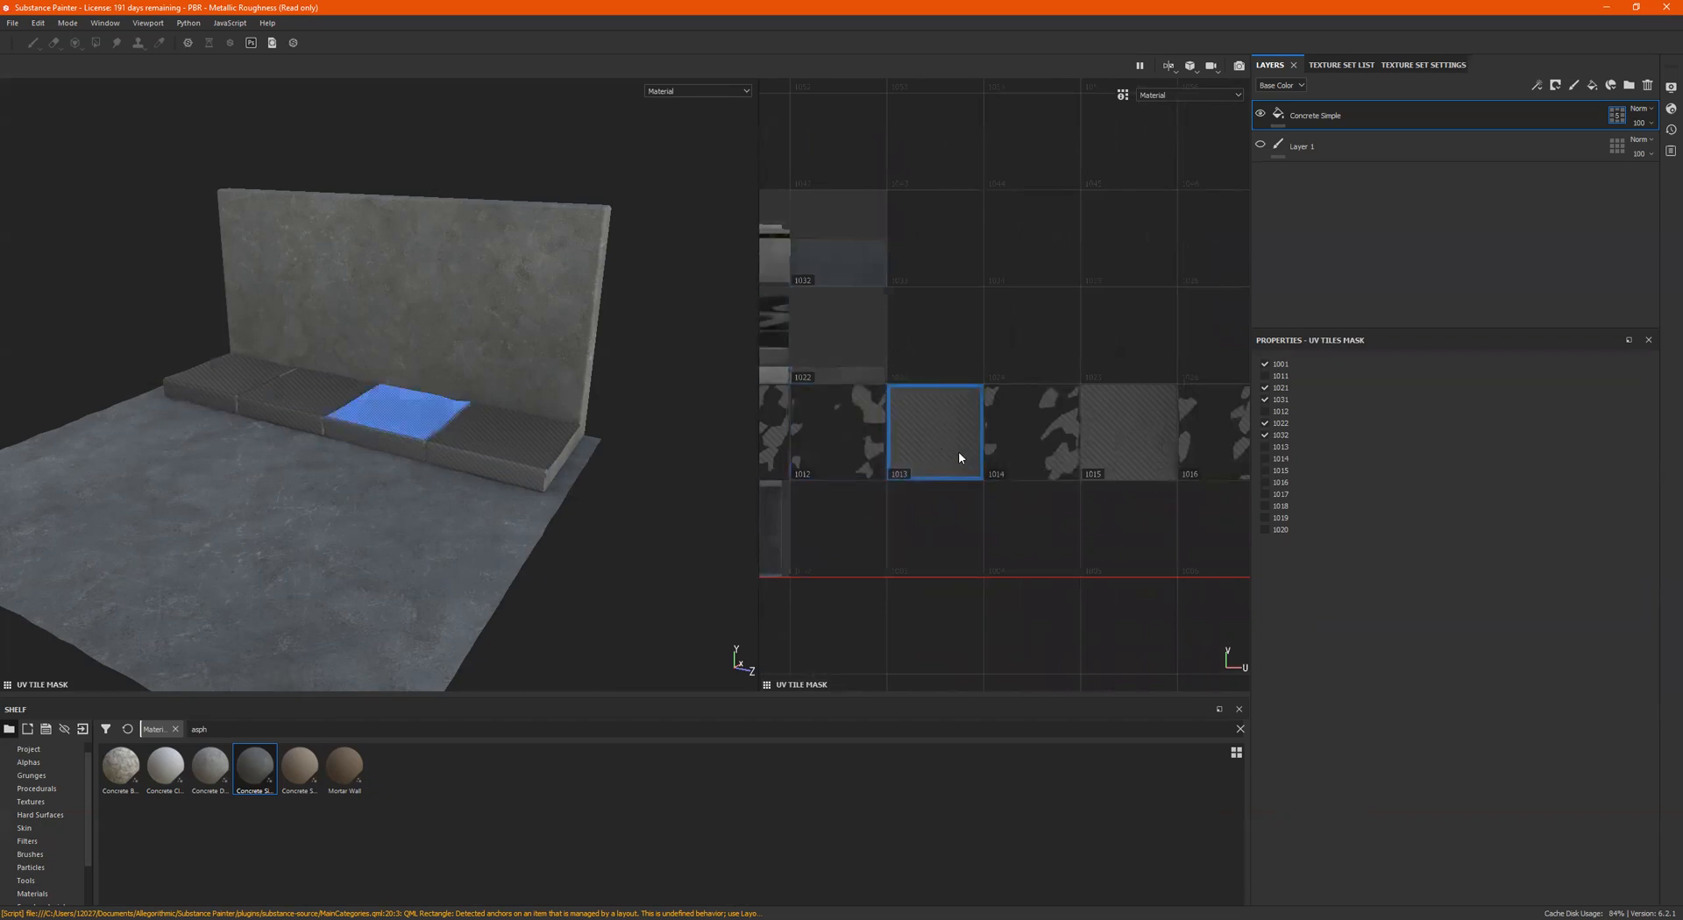
pyautogui.scroll(1, 925, 364)
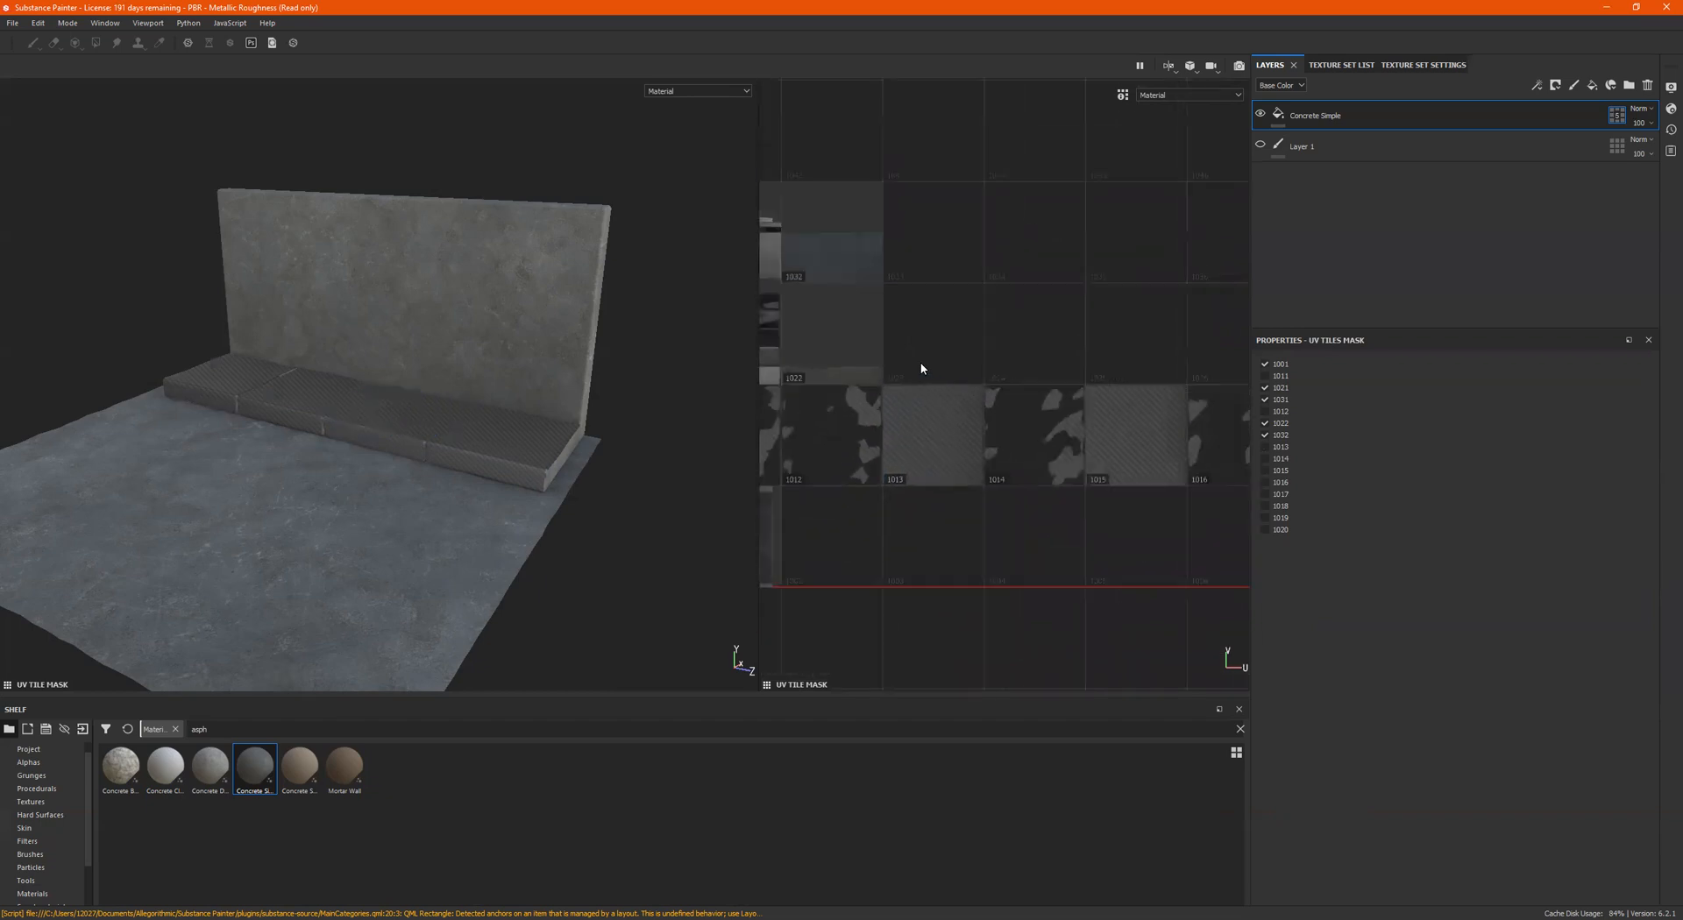
# Step: Exclude UV tiles 1021, 1022, 1031 and 1032 so Concrete Simple covers only the ground tile 1001, and return to the layer's fill
pyautogui.scroll(-3, 921, 366)
pyautogui.click(800, 282)
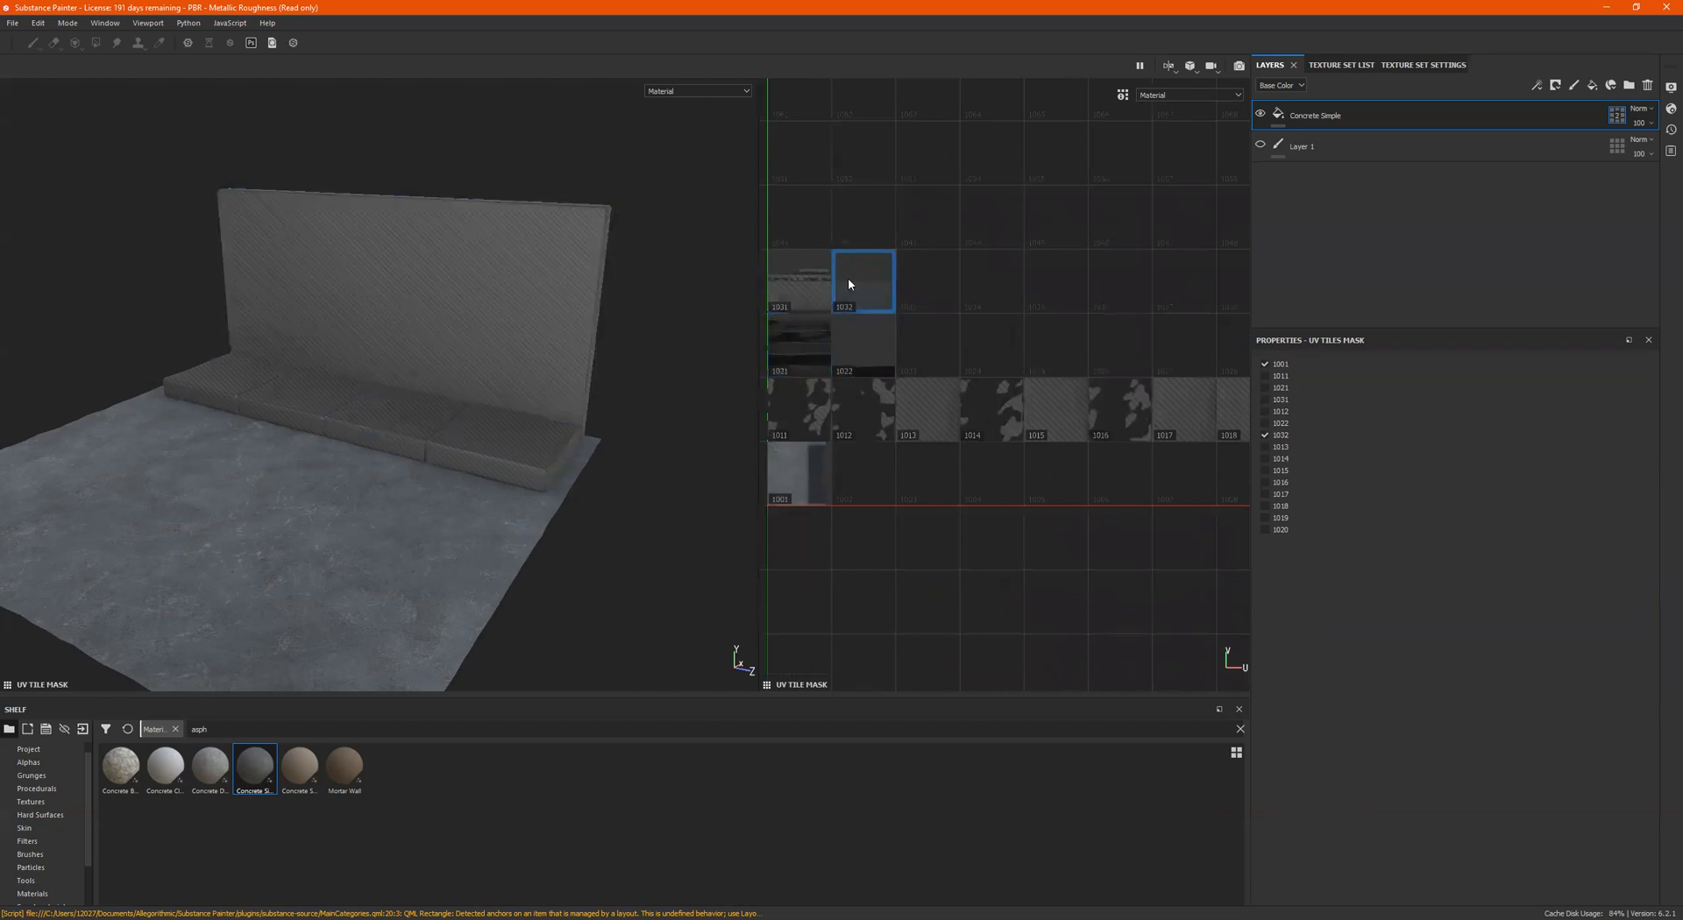
pyautogui.keyDown('alt'); pyautogui.moveTo(368, 533); pyautogui.dragTo(392, 568); pyautogui.keyUp('alt')
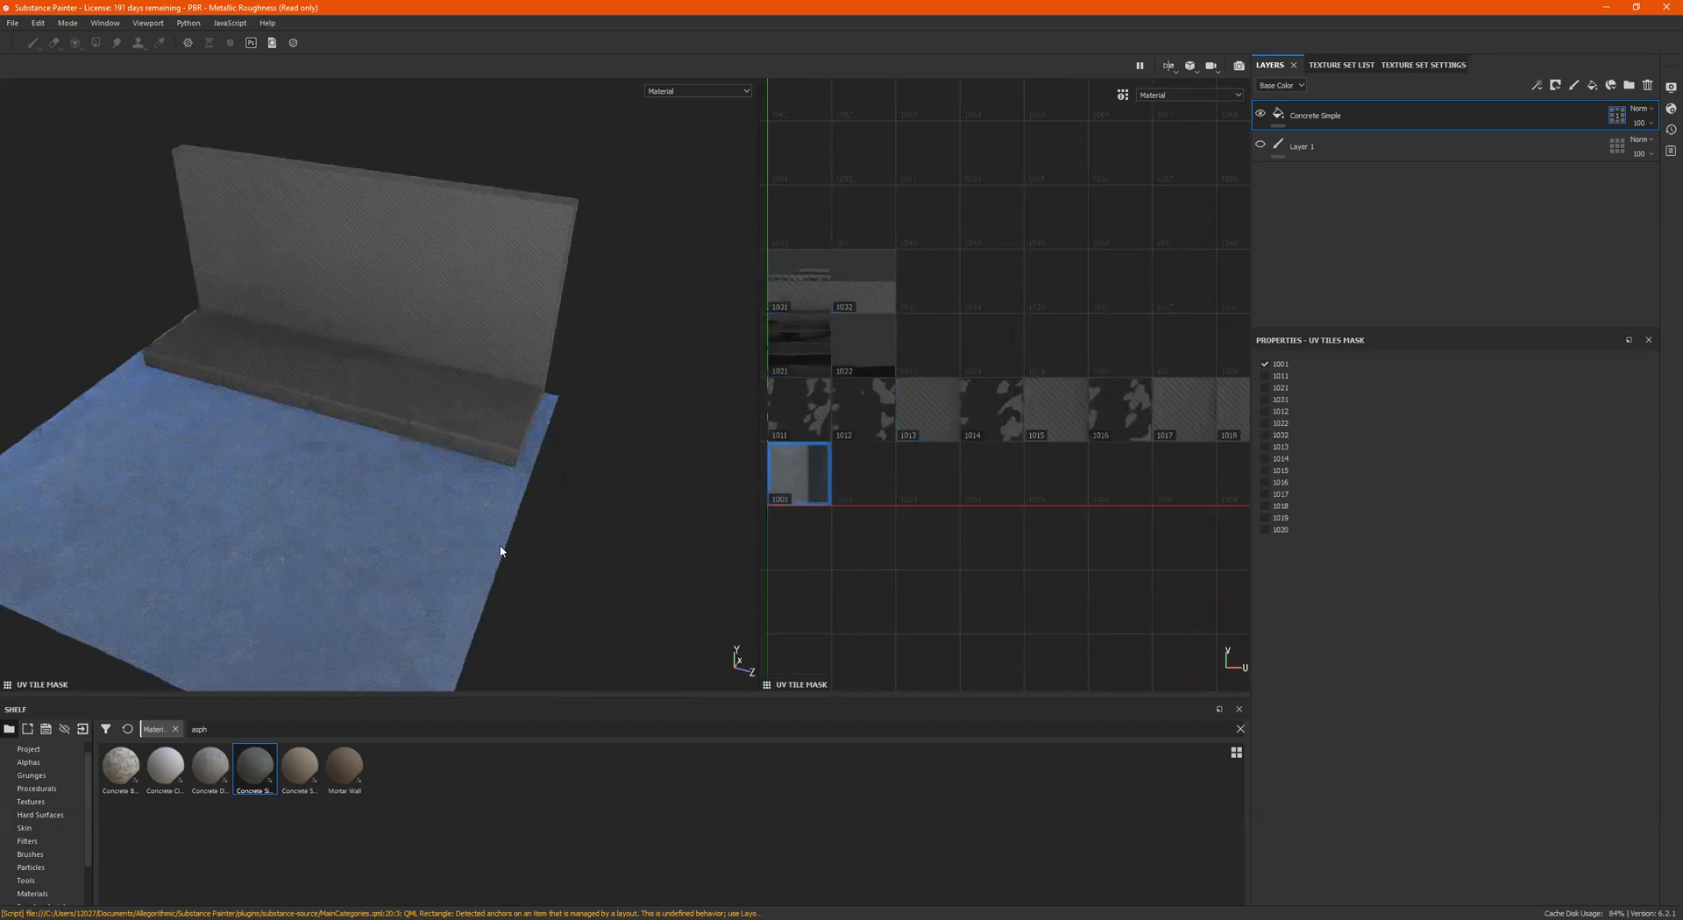
pyautogui.keyDown('alt'); pyautogui.moveTo(688, 447); pyautogui.dragTo(603, 426); pyautogui.keyUp('alt')
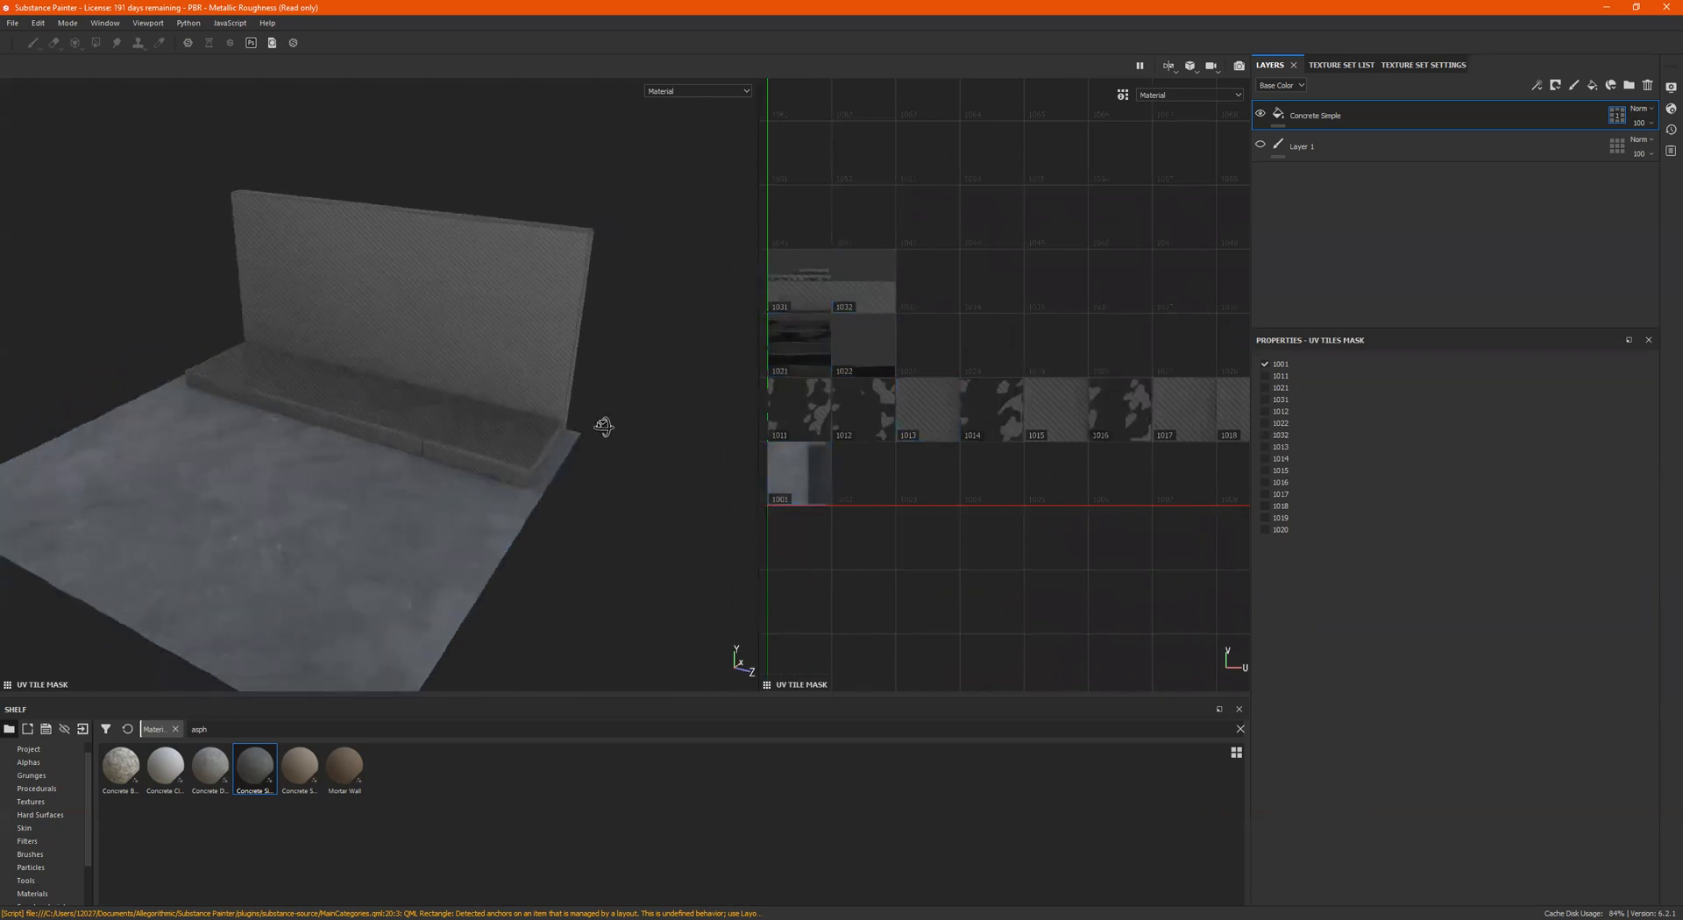
pyautogui.keyDown('alt'); pyautogui.moveTo(634, 369); pyautogui.dragTo(536, 377); pyautogui.keyUp('alt')
pyautogui.keyDown('alt'); pyautogui.moveTo(556, 378); pyautogui.dragTo(599, 348, button='middle'); pyautogui.keyUp('alt')
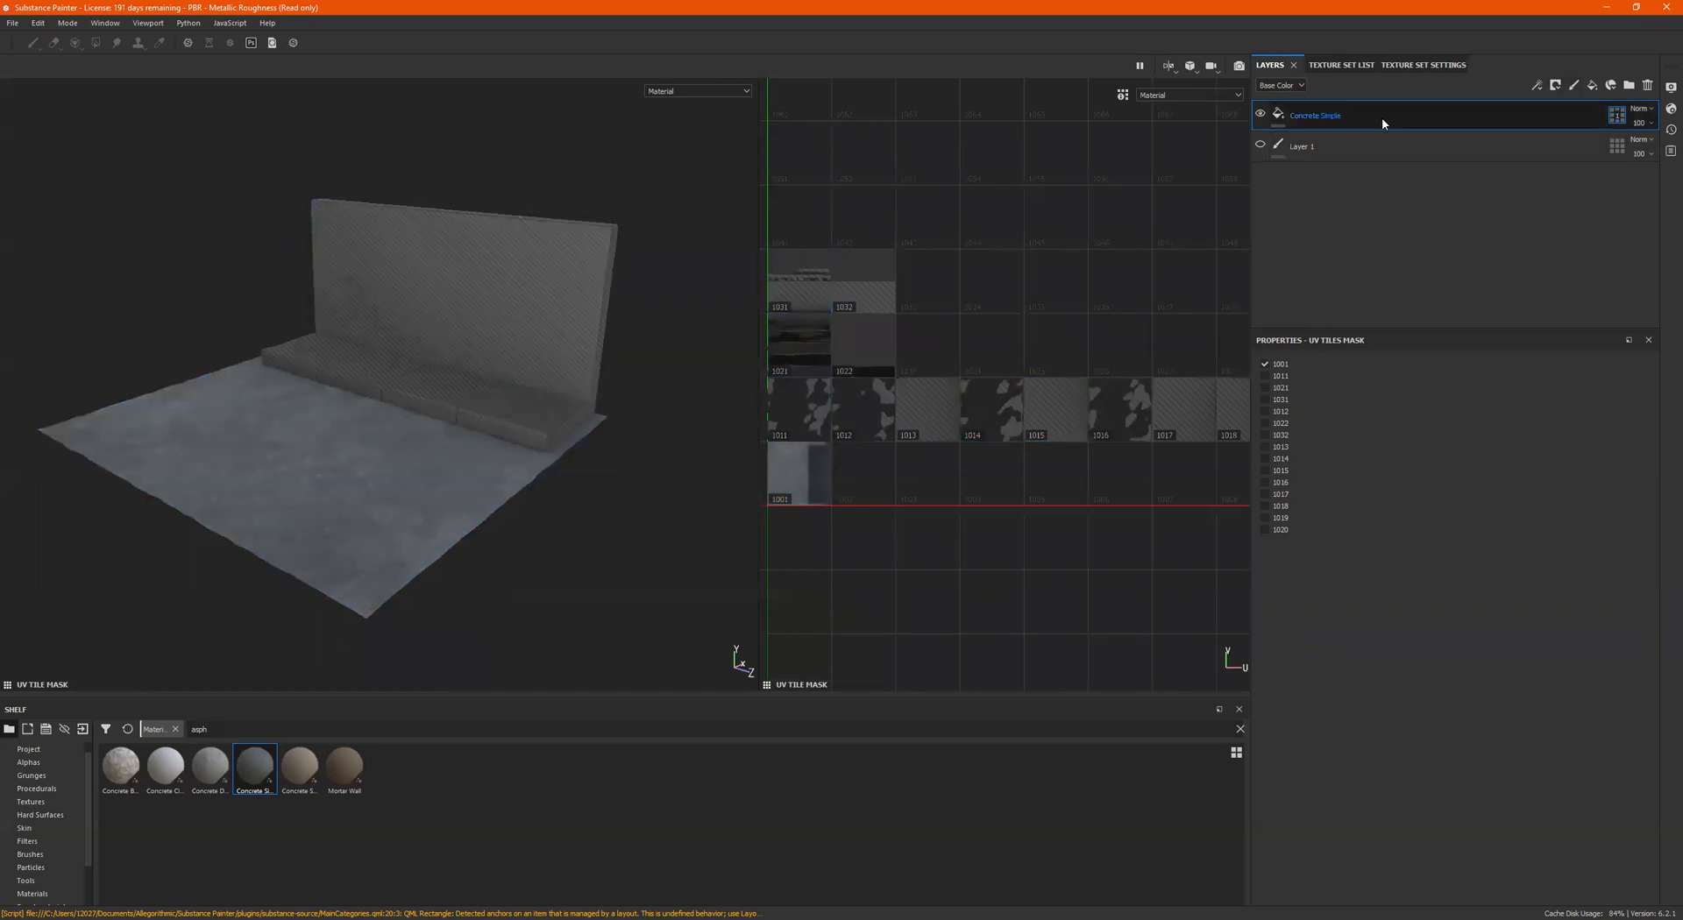
pyautogui.click(1282, 117)
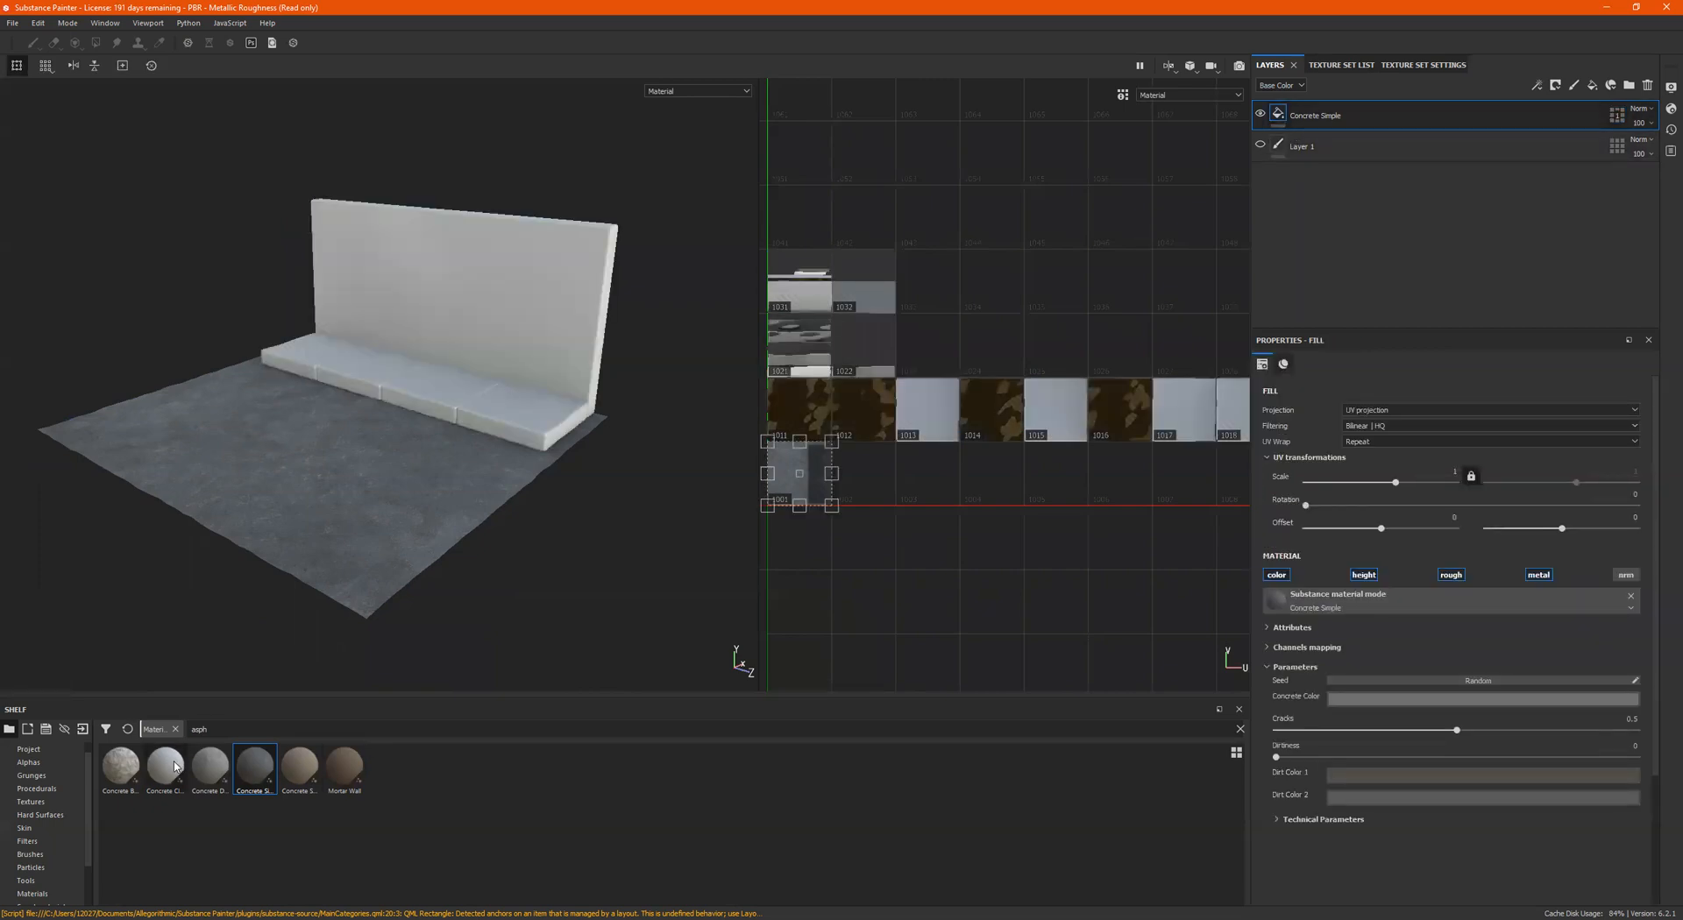
# Step: Add Concrete Clean as a fill layer and move the Concrete Simple layer above it
pyautogui.moveTo(175, 767); pyautogui.dragTo(1319, 124)
pyautogui.keyDown('alt'); pyautogui.moveTo(680, 390); pyautogui.dragTo(526, 396); pyautogui.keyUp('alt')
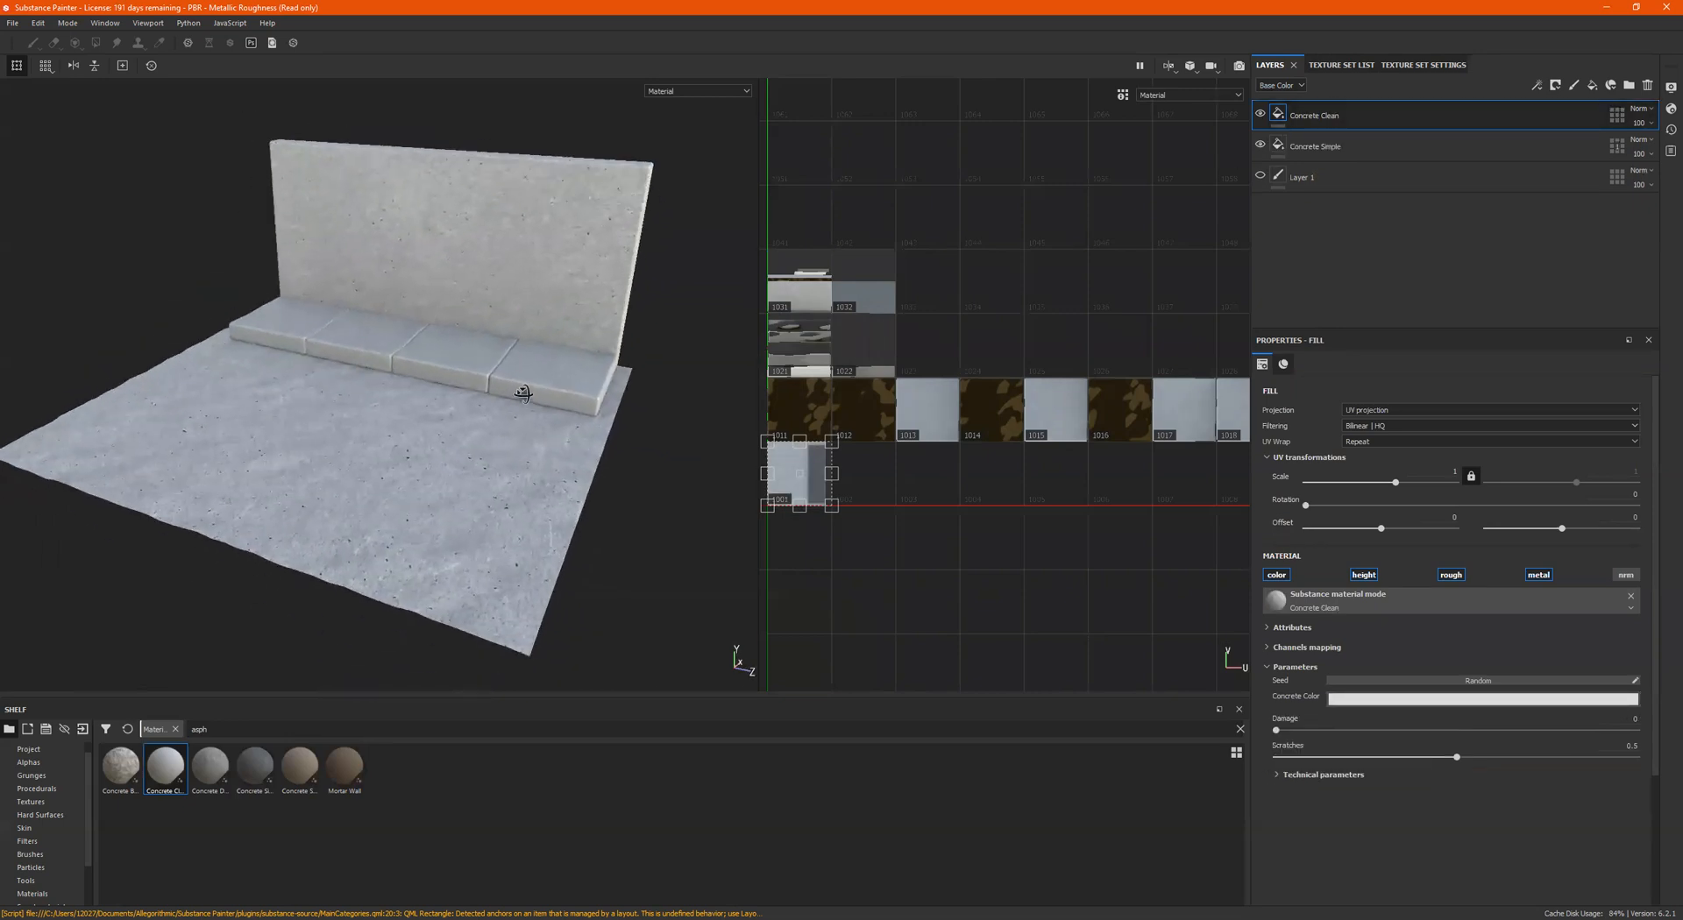
pyautogui.click(1289, 151)
pyautogui.moveTo(1281, 132); pyautogui.dragTo(1282, 103)
pyautogui.keyDown('alt'); pyautogui.moveTo(571, 382); pyautogui.dragTo(517, 408); pyautogui.keyUp('alt')
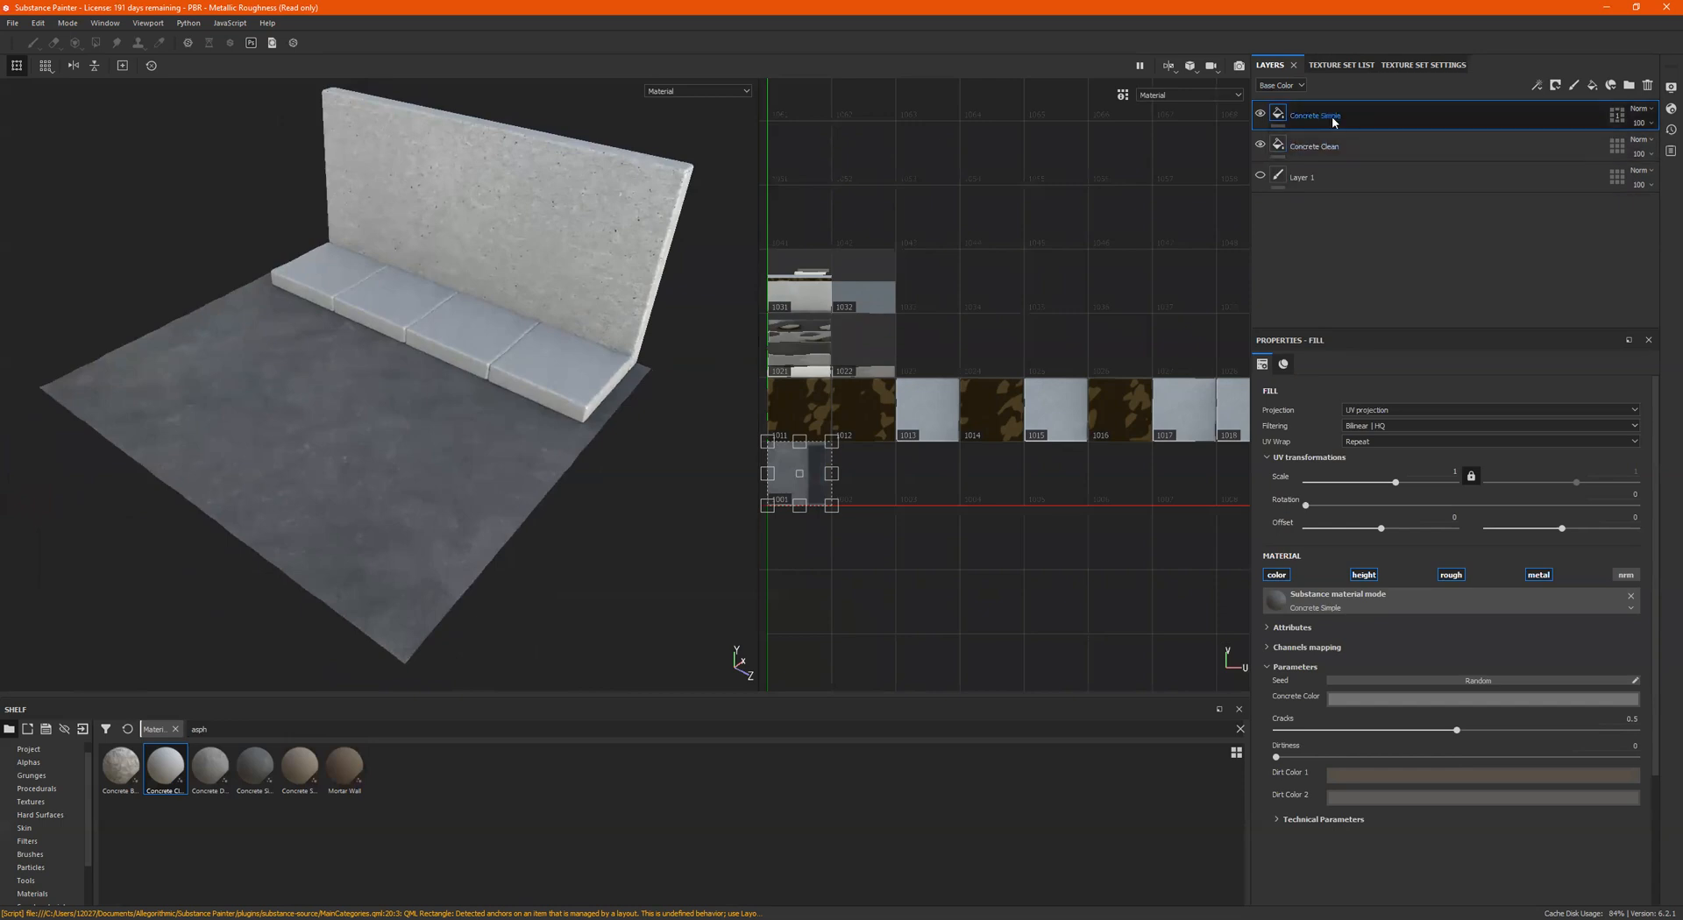
pyautogui.keyDown('alt'); pyautogui.moveTo(368, 429); pyautogui.dragTo(289, 439); pyautogui.keyUp('alt')
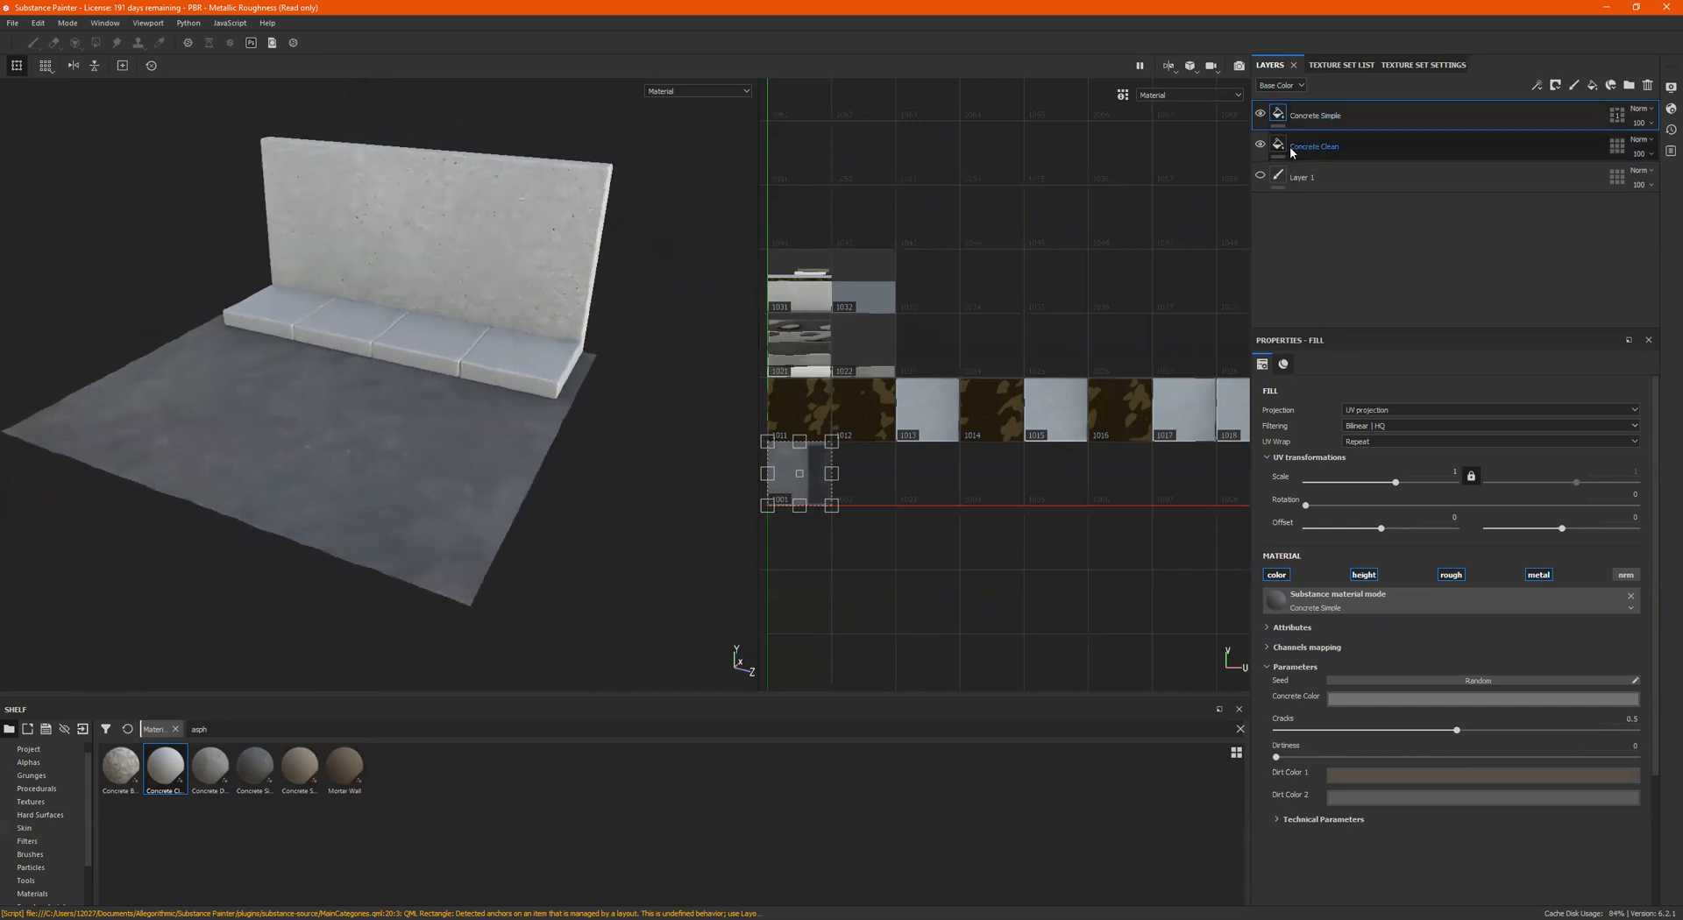
# Step: Inspect the wall and ground up close, and toggle the Concrete Simple layer's visibility to check its coverage
pyautogui.click(1290, 147)
pyautogui.keyDown('alt'); pyautogui.moveTo(465, 436); pyautogui.dragTo(537, 535); pyautogui.keyUp('alt')
pyautogui.keyDown('alt'); pyautogui.moveTo(386, 394); pyautogui.dragTo(432, 319); pyautogui.keyUp('alt')
pyautogui.scroll(2, 593, 278)
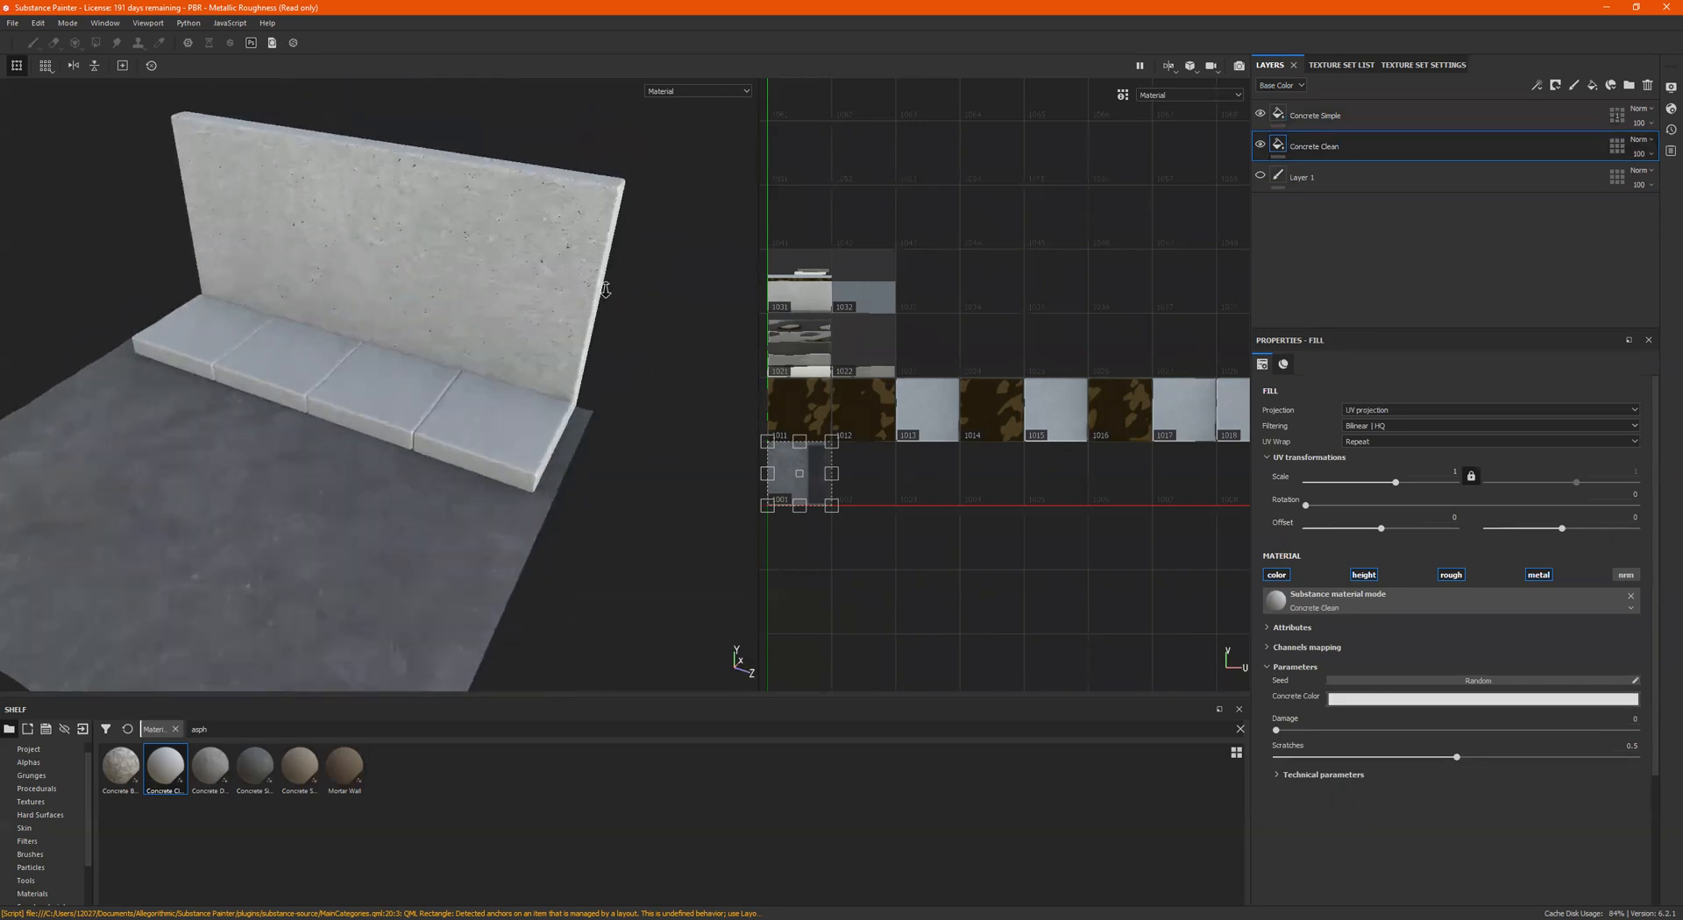
pyautogui.keyDown('alt'); pyautogui.moveTo(589, 278); pyautogui.dragTo(567, 294); pyautogui.keyUp('alt')
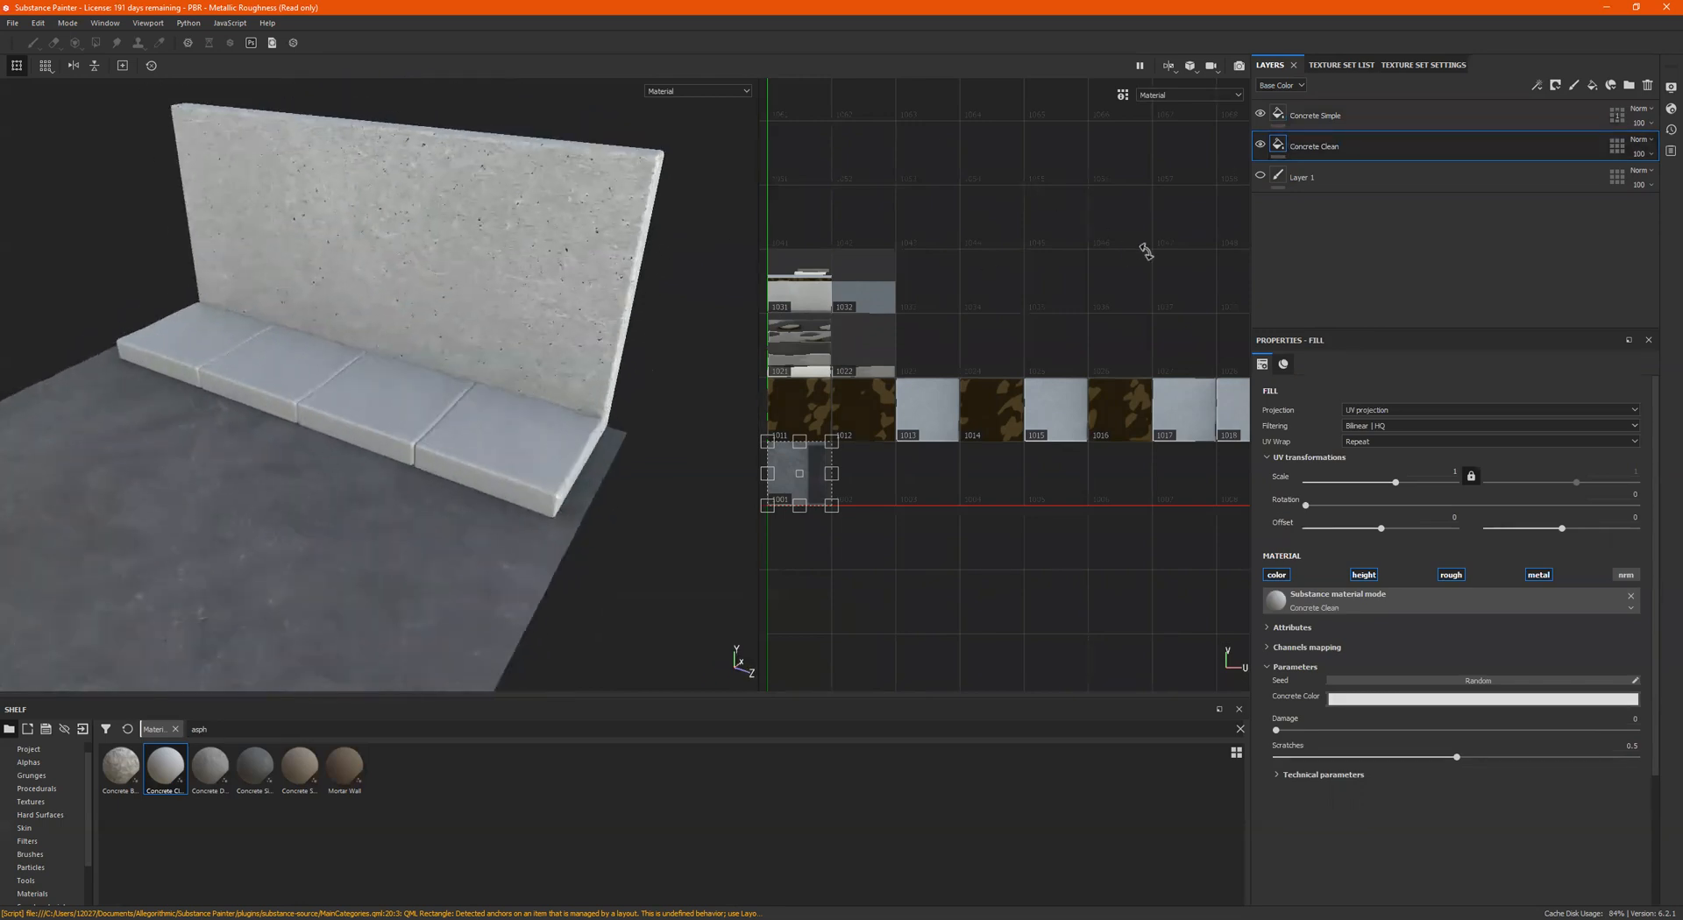
pyautogui.click(1285, 114)
pyautogui.click(1259, 113)
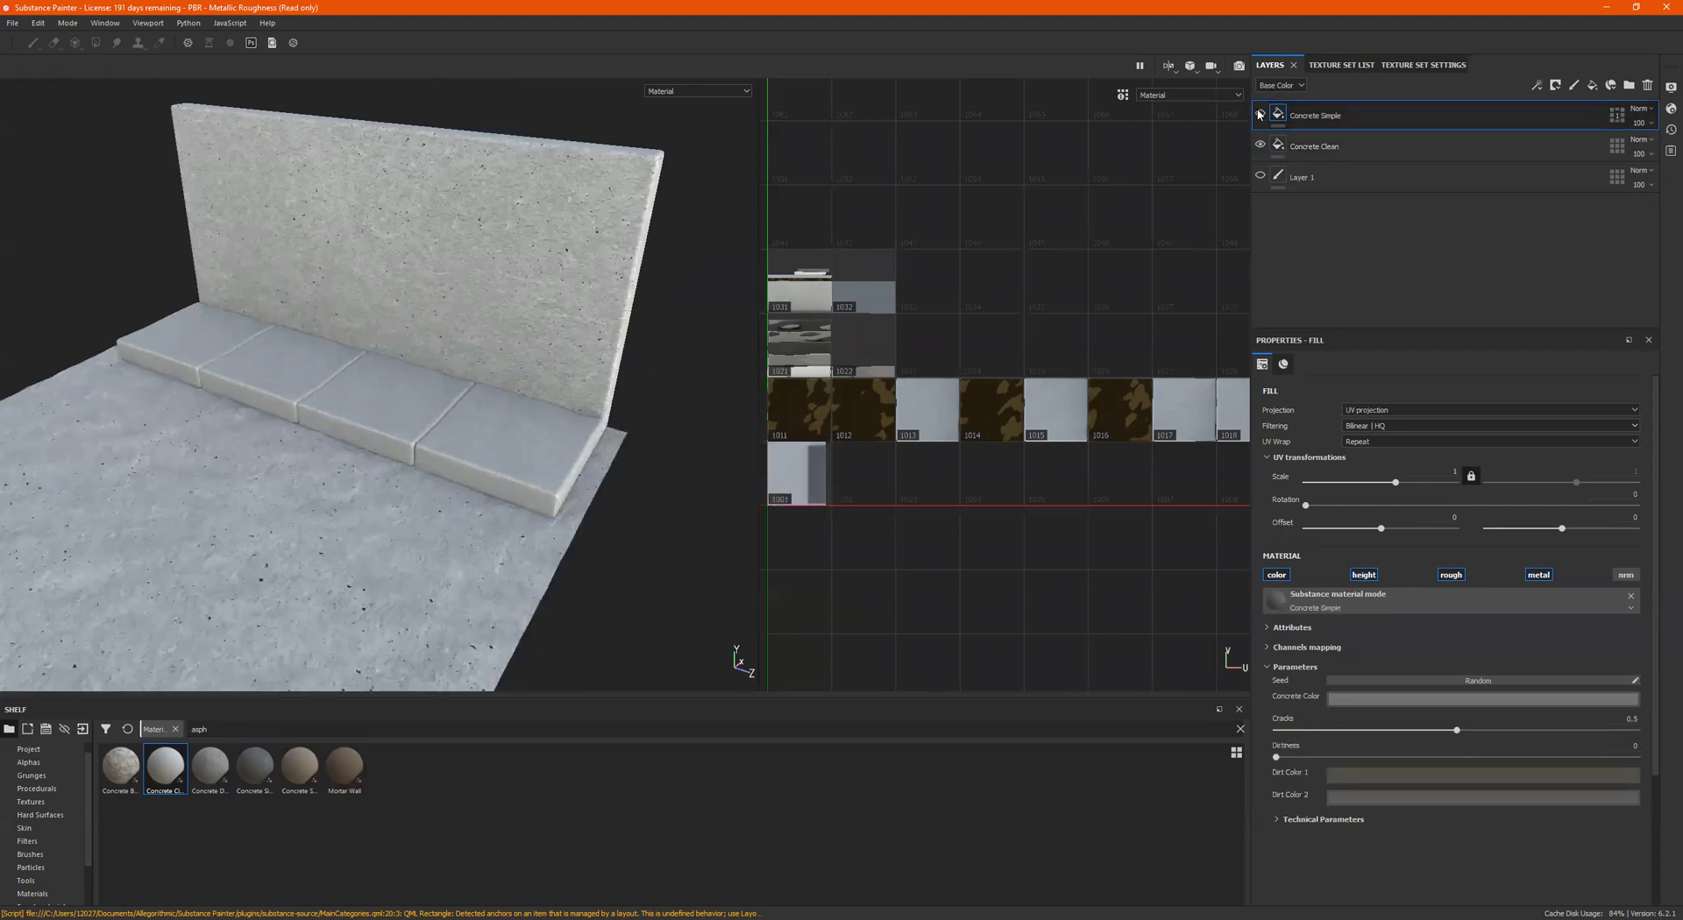
pyautogui.click(1259, 114)
# Step: Toggle the Concrete Clean layer's visibility to check which surfaces it covers
pyautogui.click(1273, 146)
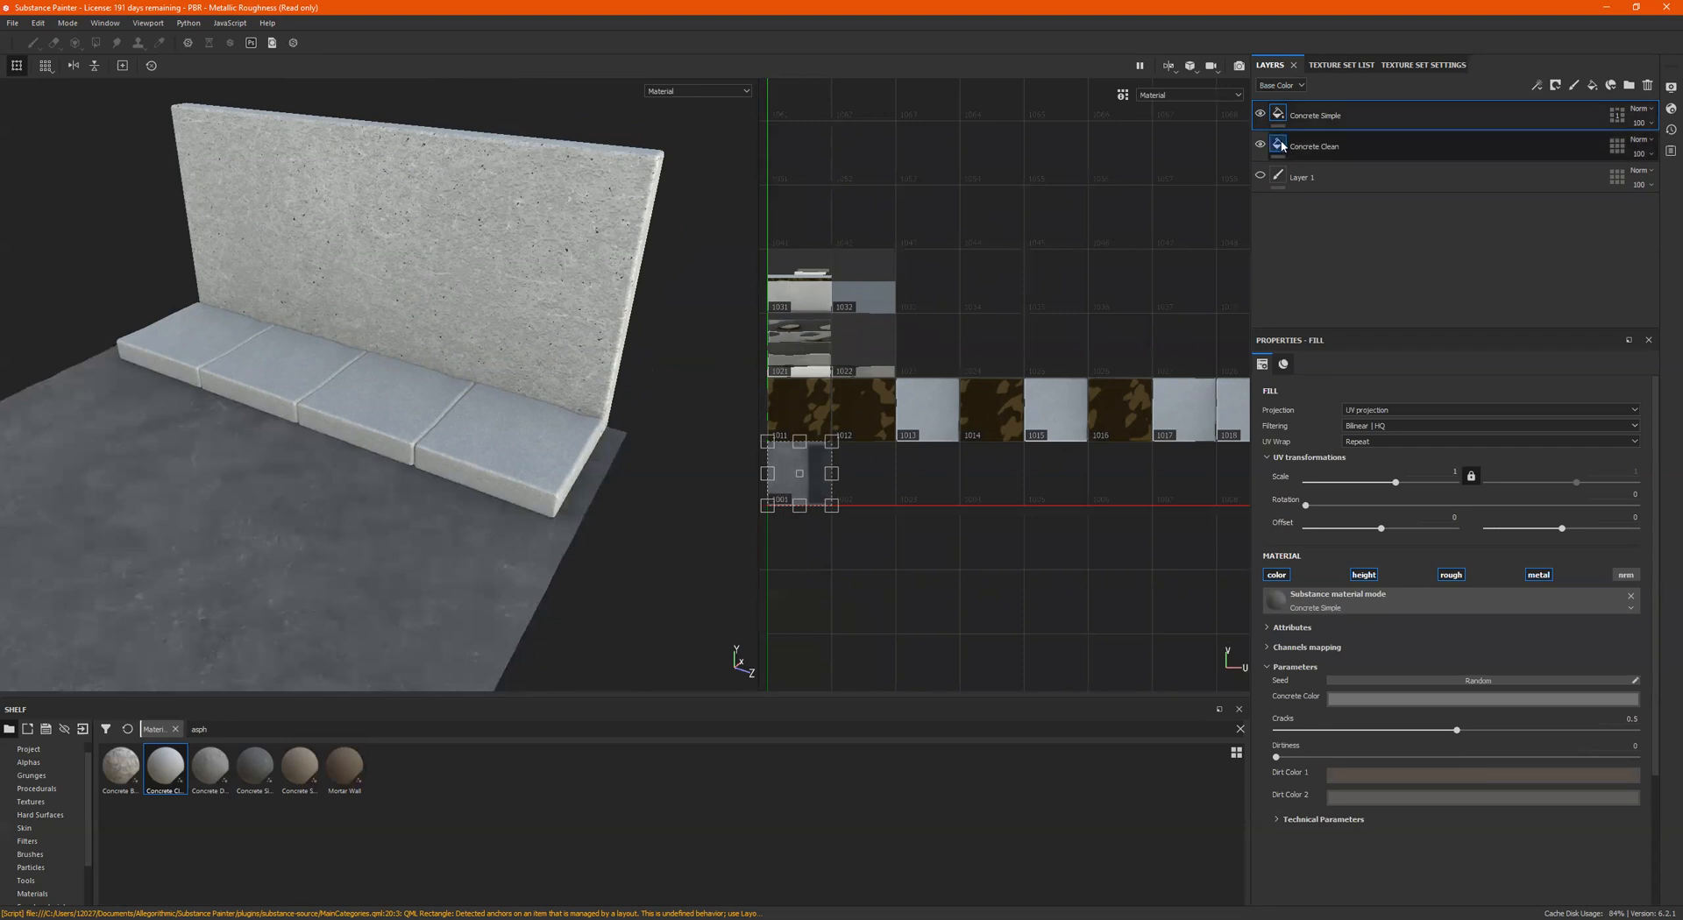
pyautogui.click(1262, 146)
pyautogui.click(1261, 145)
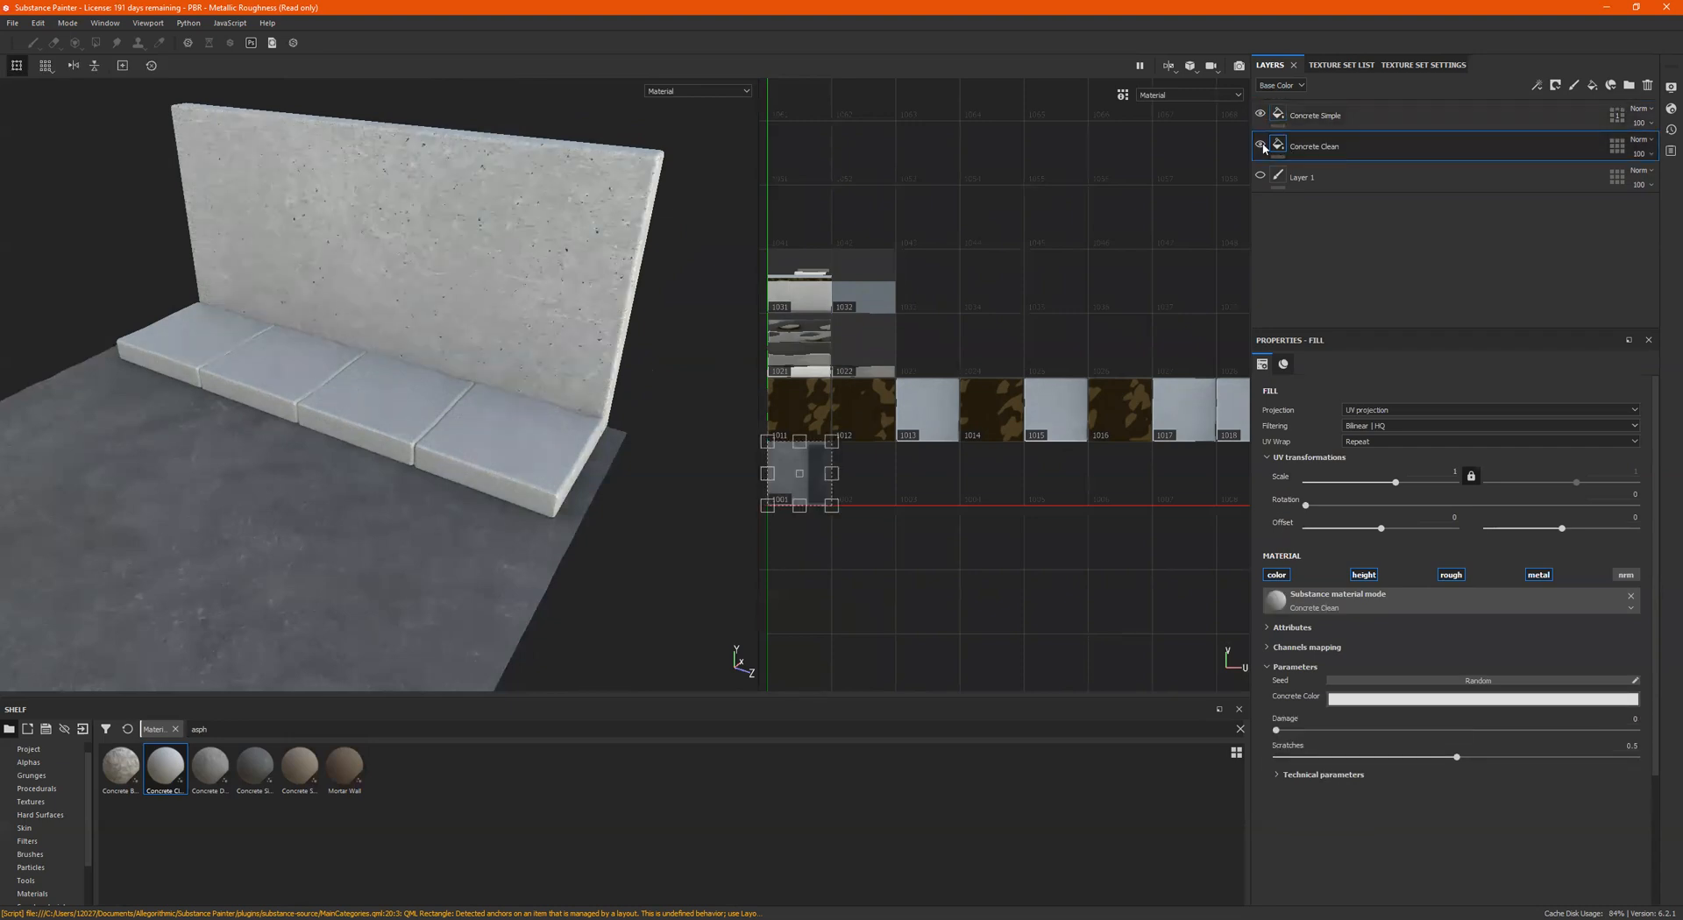
pyautogui.click(1261, 145)
pyautogui.click(1261, 145)
pyautogui.click(1261, 146)
# Step: Hide and show Concrete Simple and Concrete Clean in turn to compare their coverage, leaving both layers visible
pyautogui.click(1261, 115)
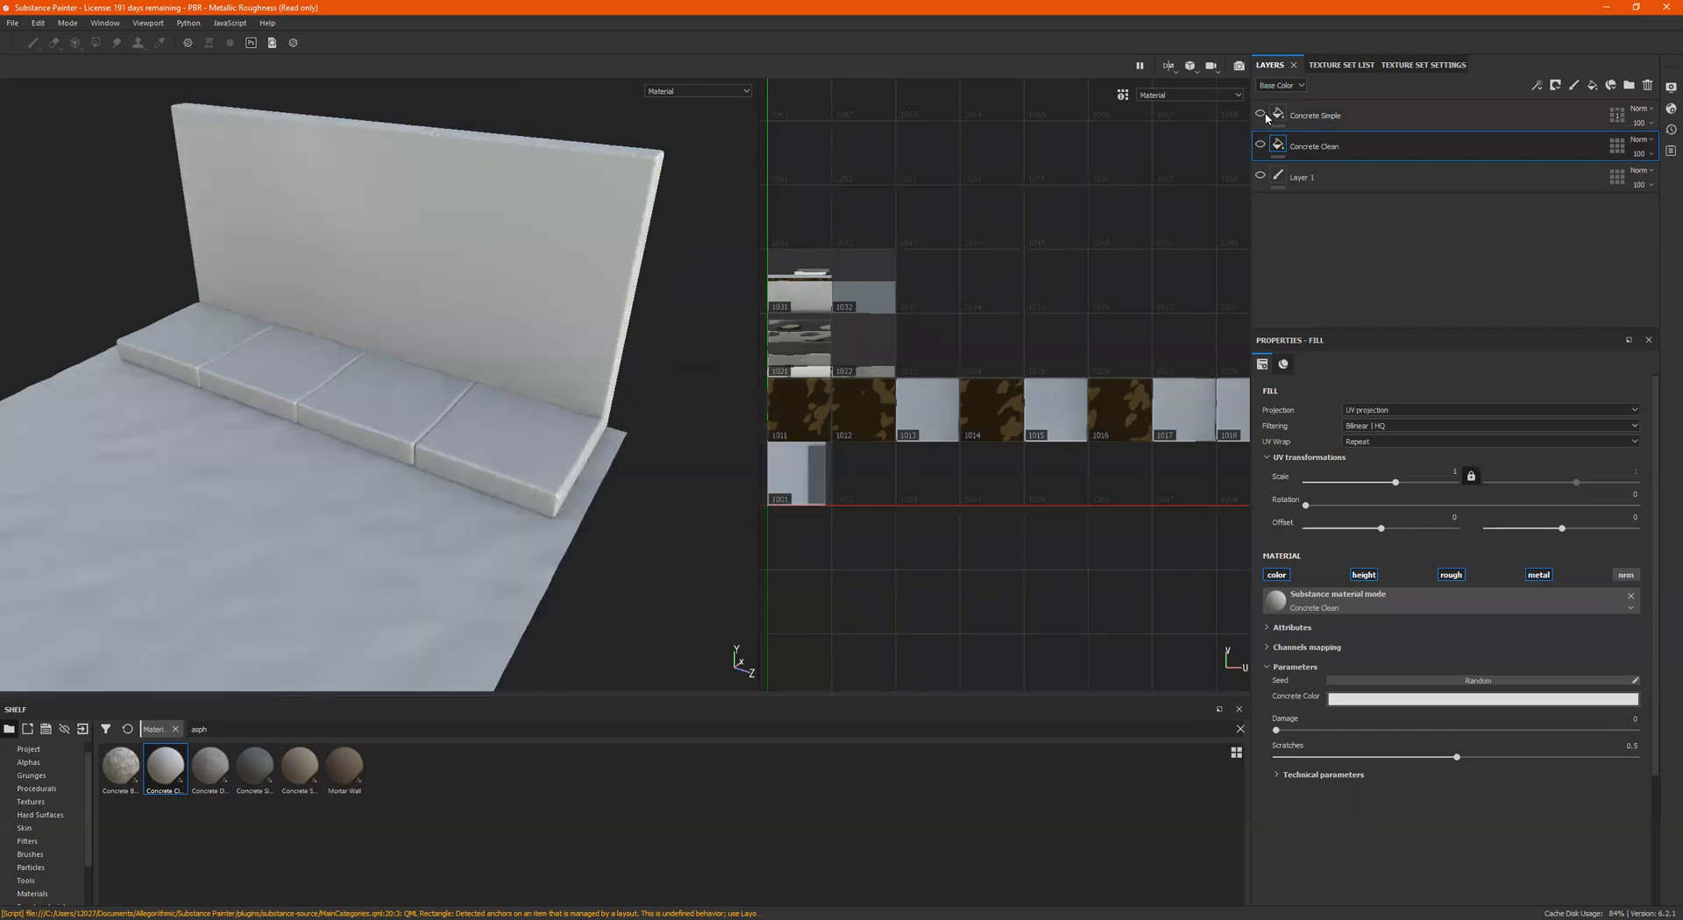
pyautogui.click(1263, 115)
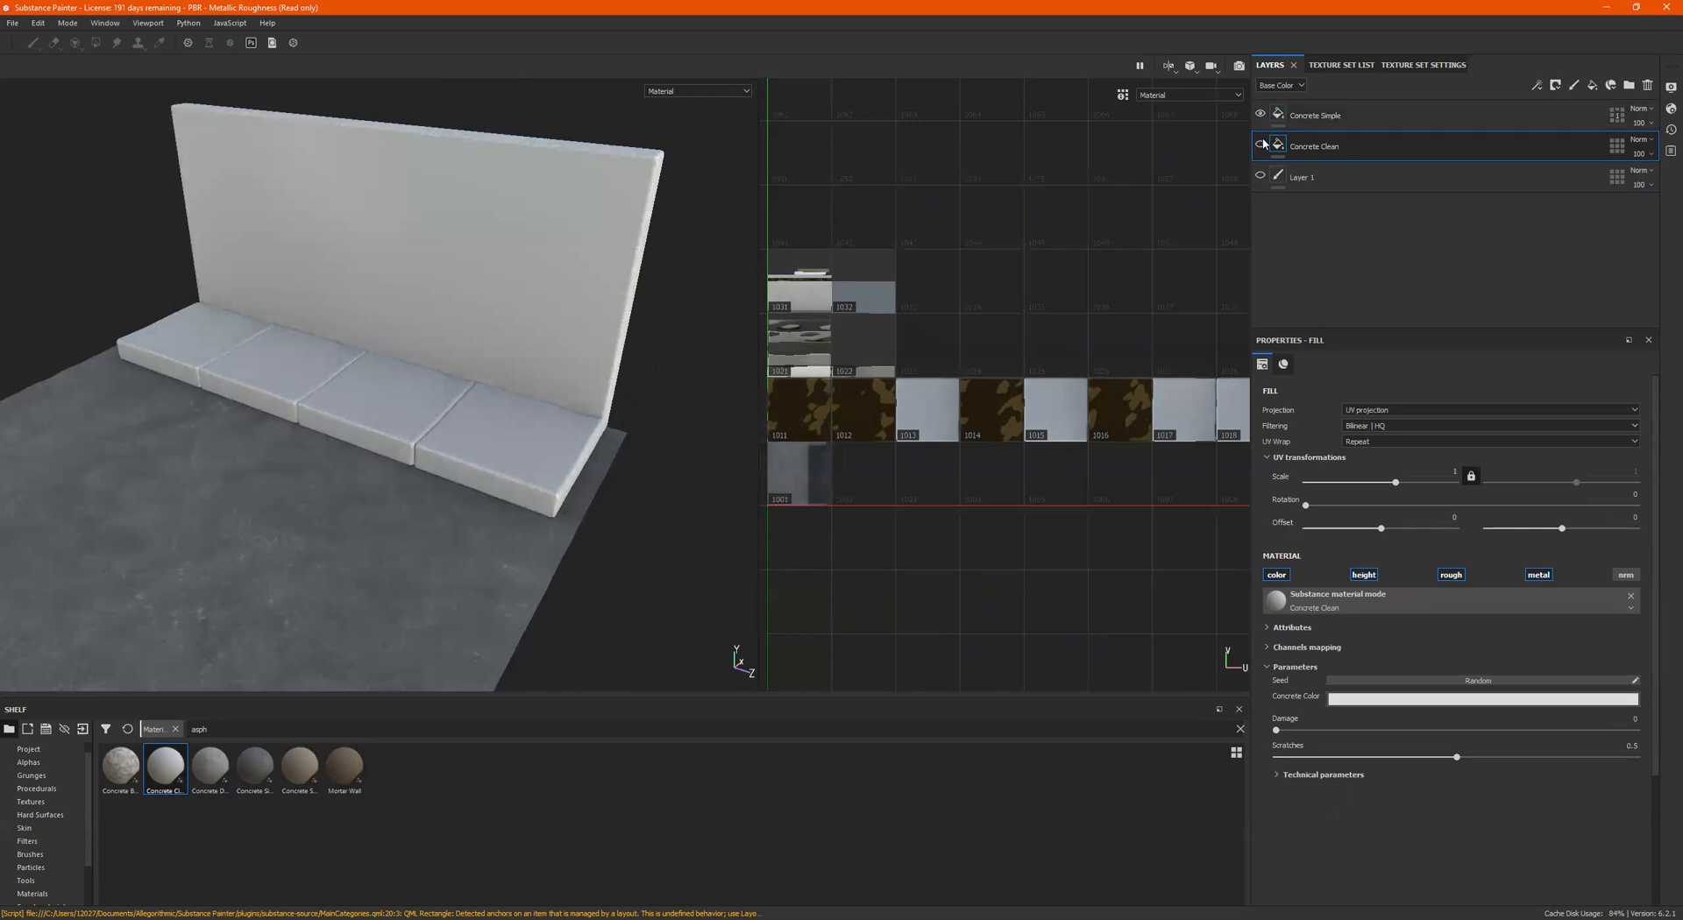
pyautogui.click(1263, 144)
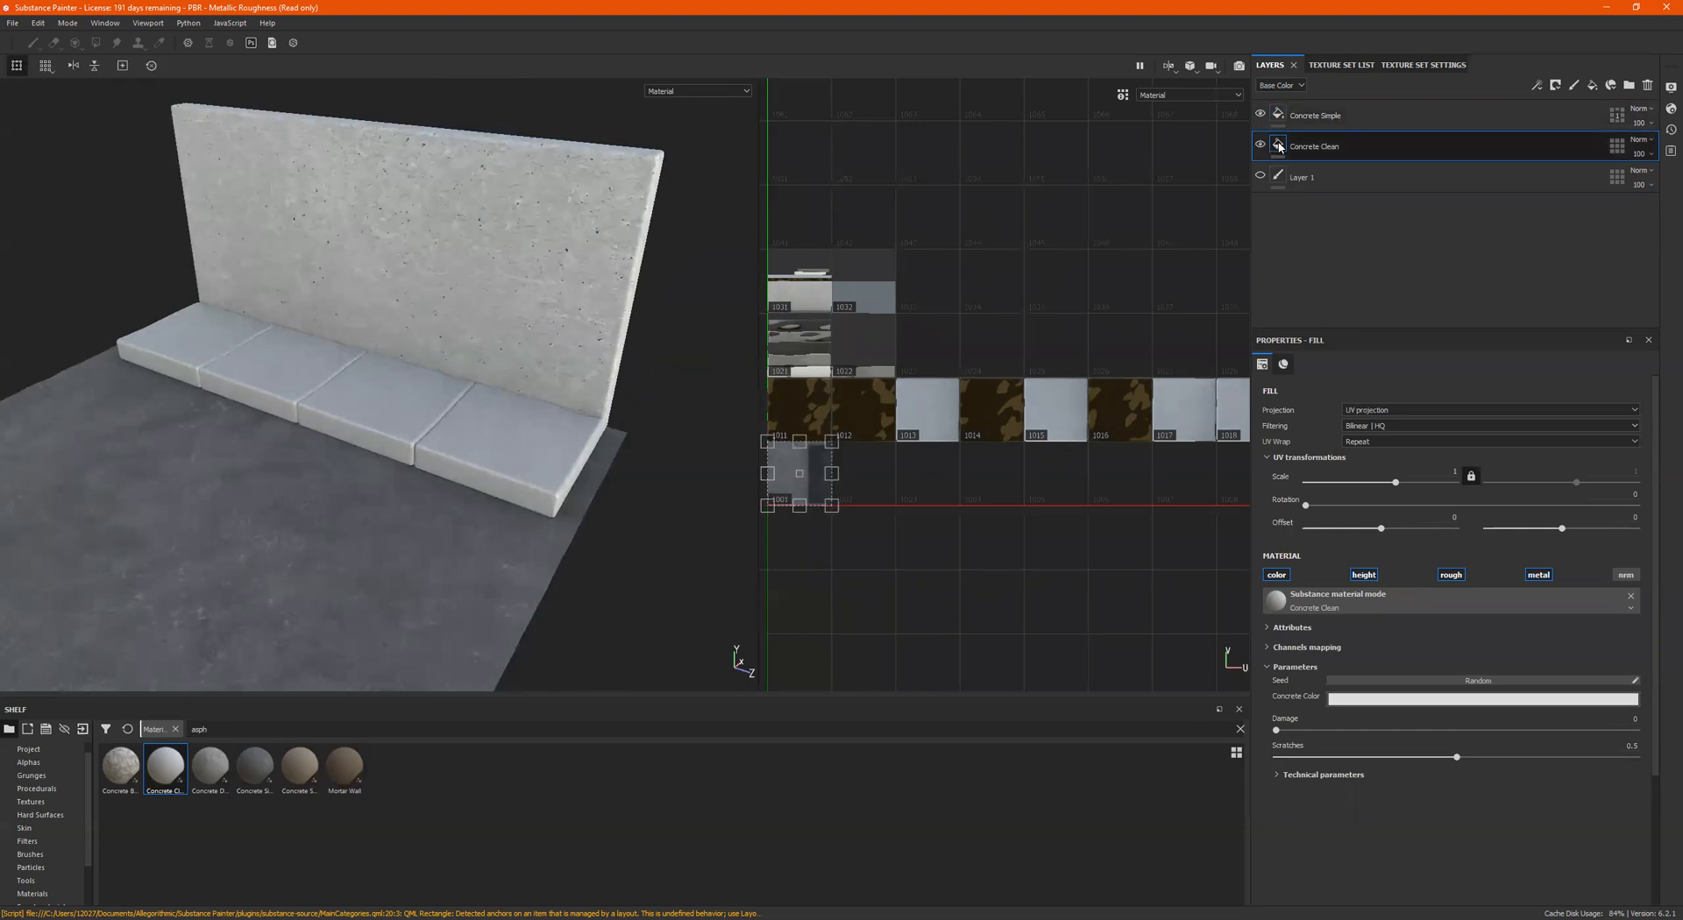
pyautogui.click(1262, 115)
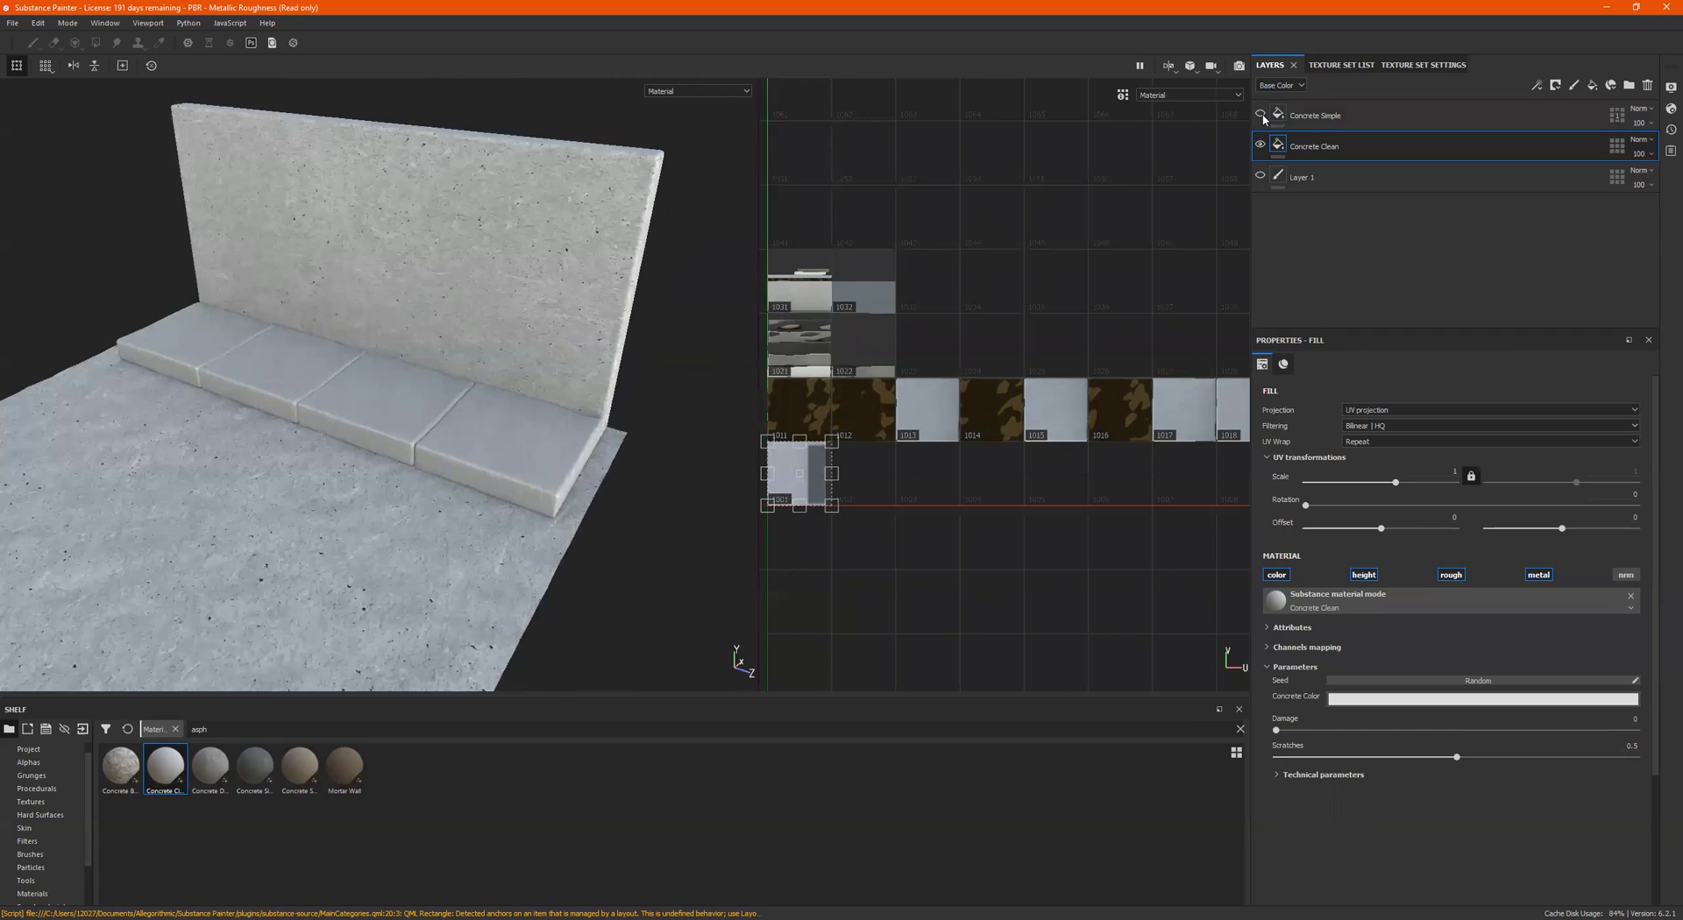
pyautogui.click(1261, 115)
pyautogui.click(1263, 145)
pyautogui.click(1262, 145)
pyautogui.doubleClick(1340, 149)
pyautogui.click(1338, 114)
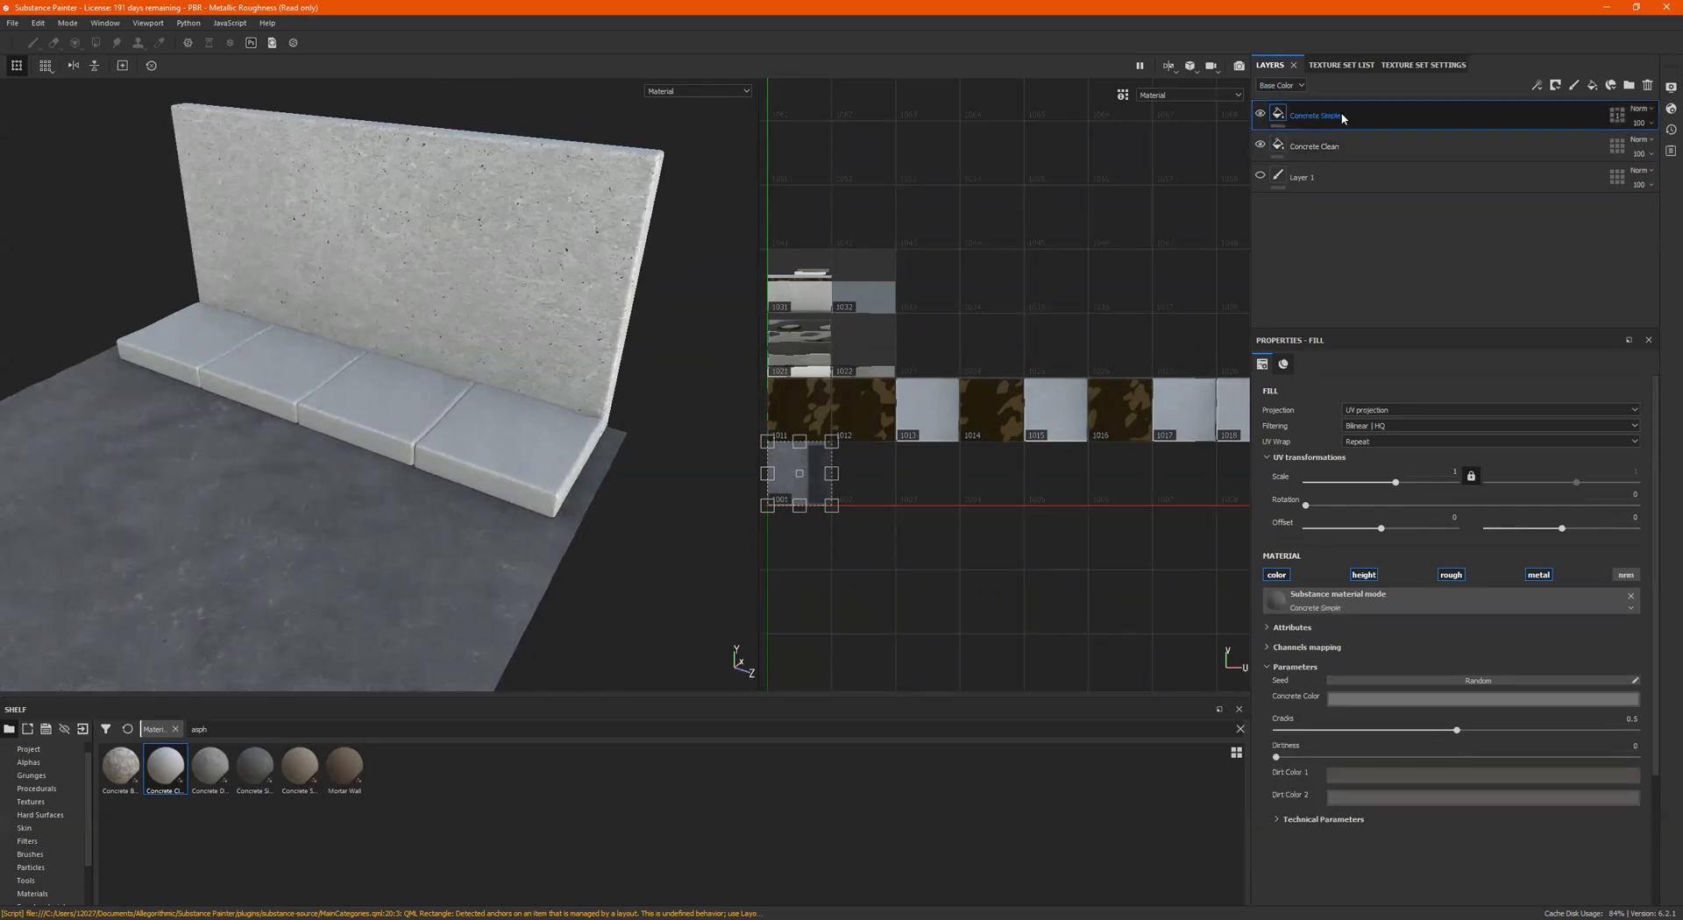
pyautogui.doubleClick(1324, 118)
pyautogui.press('Return')
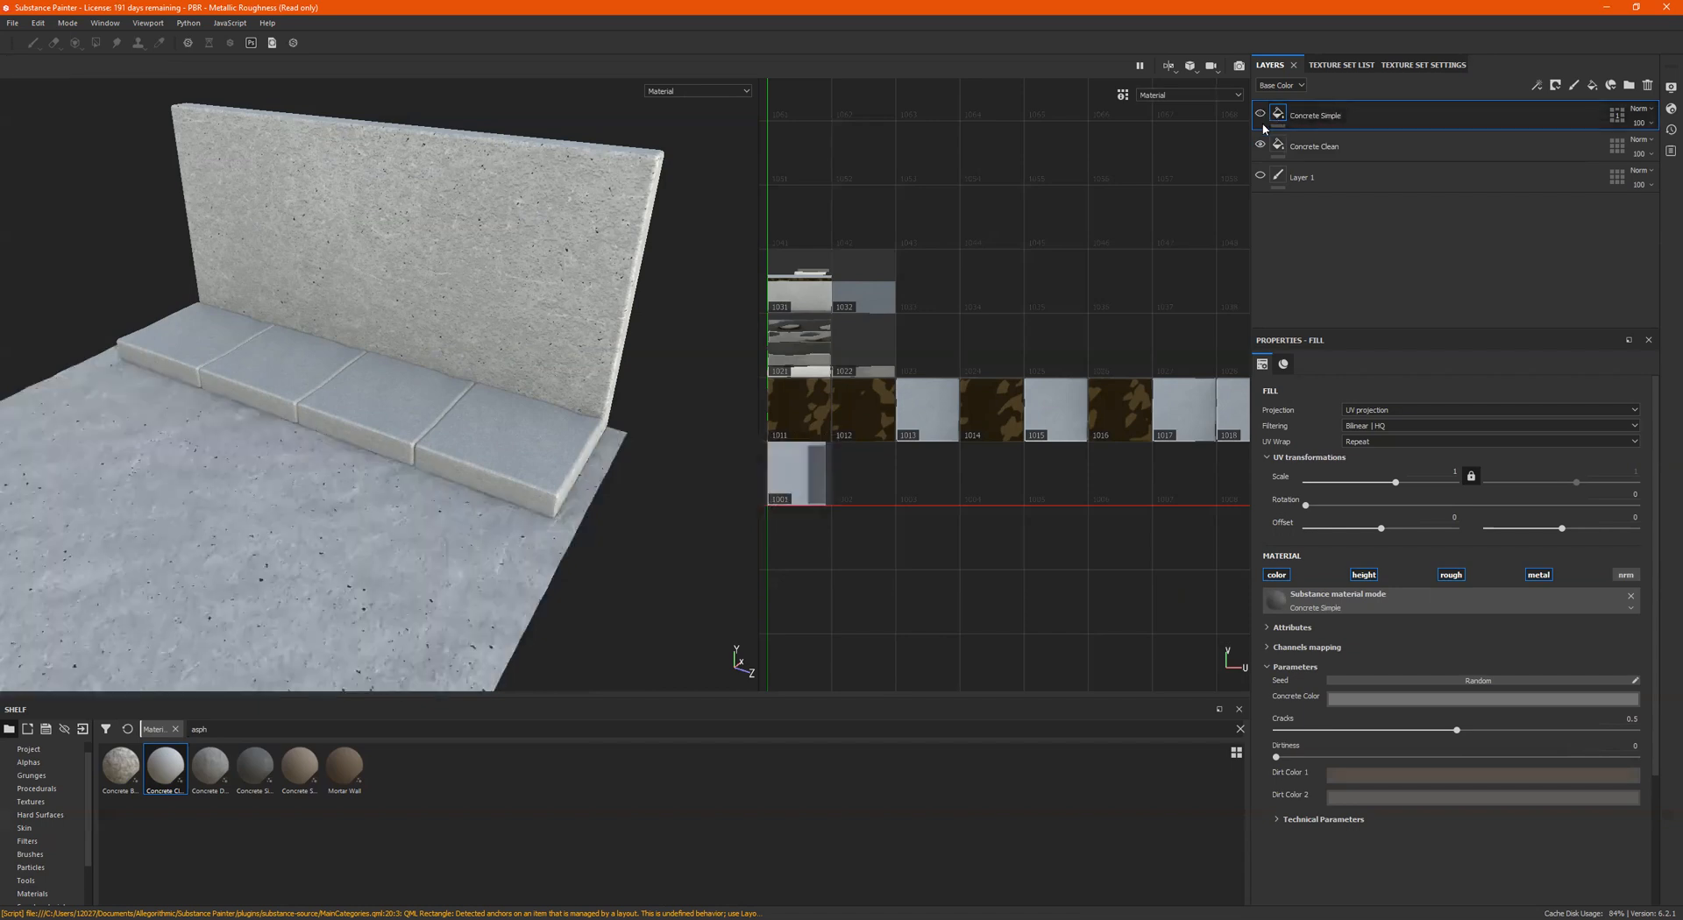
# Step: Exclude all UV tiles except 1031 and 1032 from the Concrete Clean layer's UV tile mask
pyautogui.click(1271, 143)
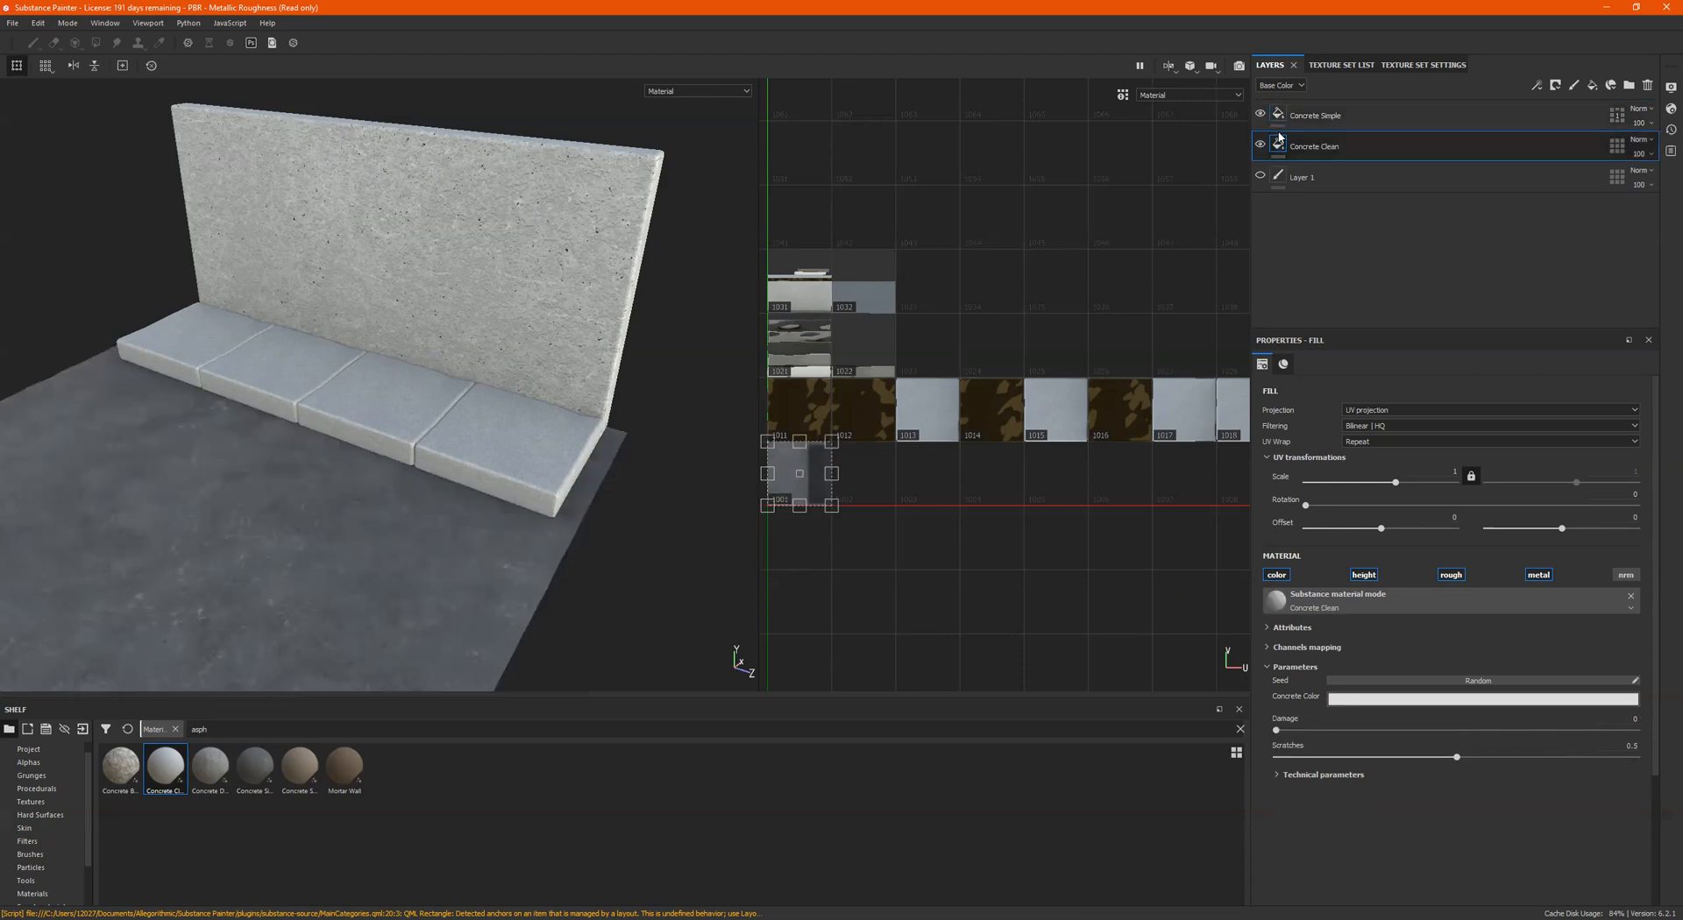
pyautogui.click(1617, 146)
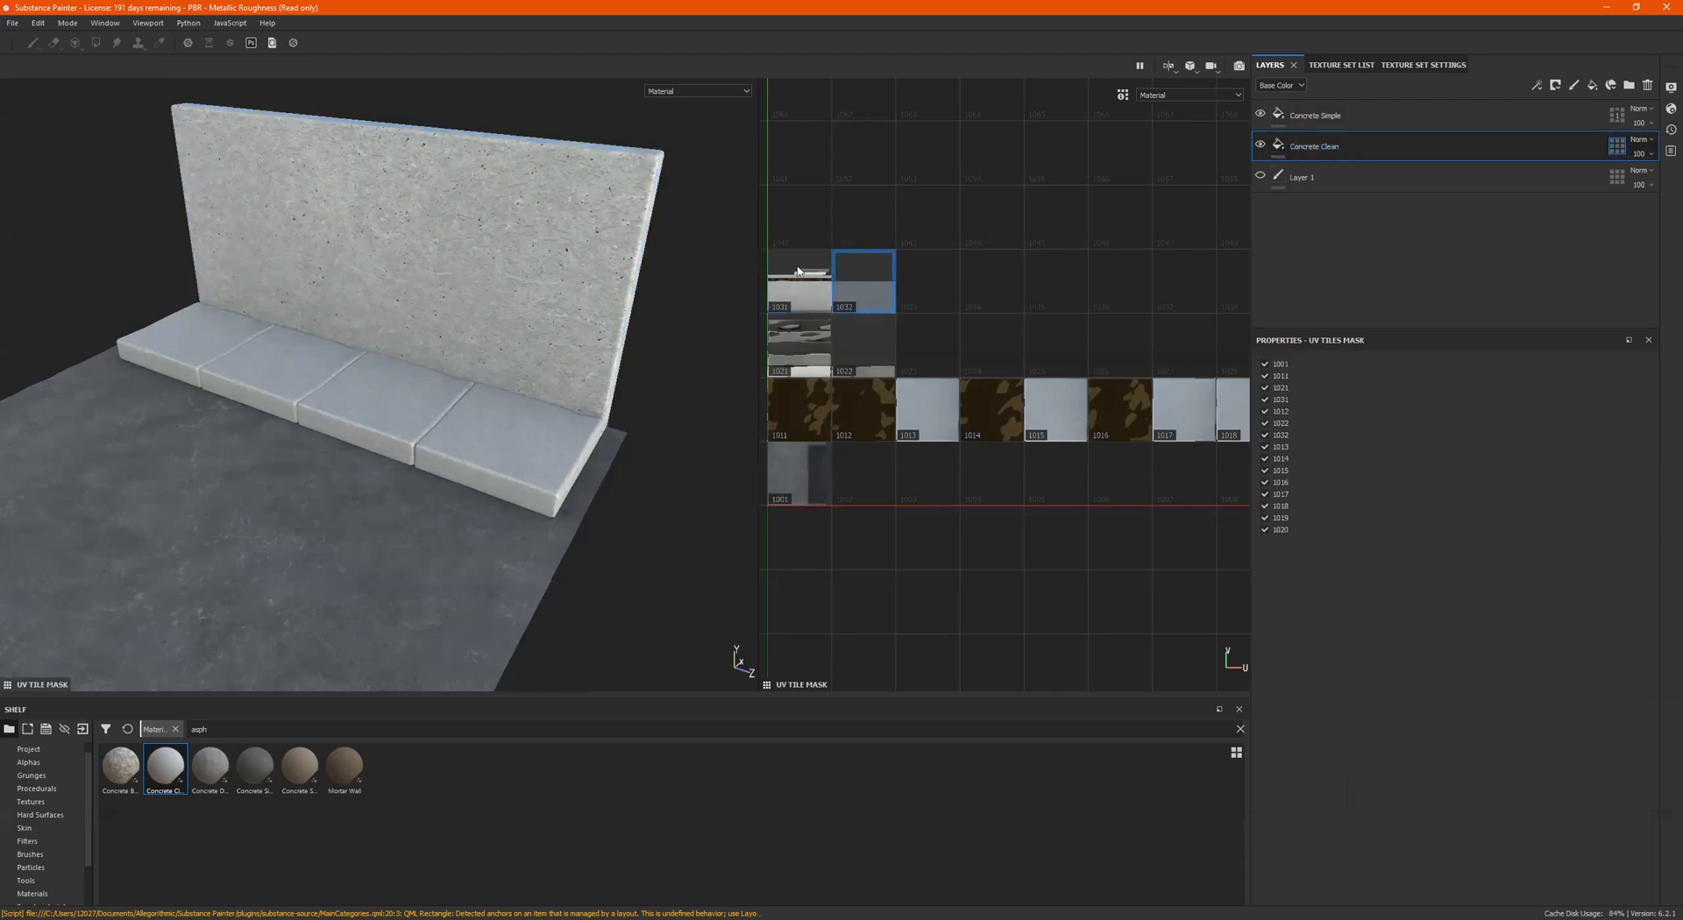
pyautogui.click(593, 231)
pyautogui.hotkey('ctrl', 'z')
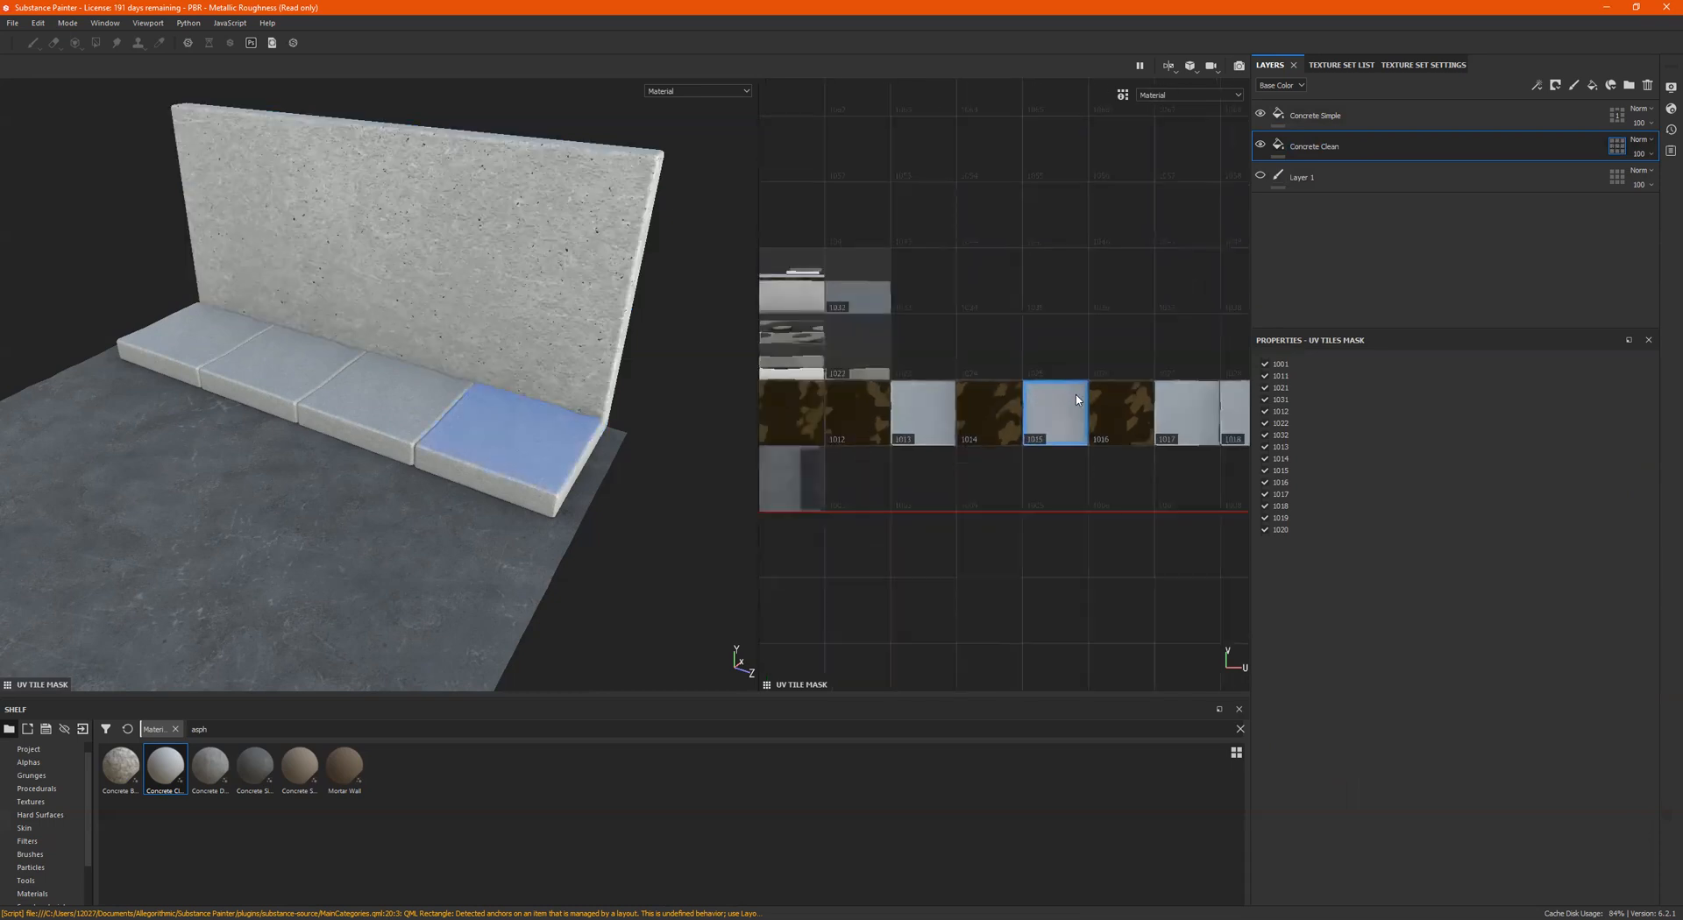
pyautogui.scroll(-2, 1120, 421)
pyautogui.scroll(-1, 1158, 442)
pyautogui.moveTo(1151, 452)
pyautogui.keyDown('alt'); pyautogui.mouseDown(button='middle')
pyautogui.moveTo(980, 465)
pyautogui.moveTo(1172, 465)
pyautogui.mouseUp(button='middle'); pyautogui.keyUp('alt')
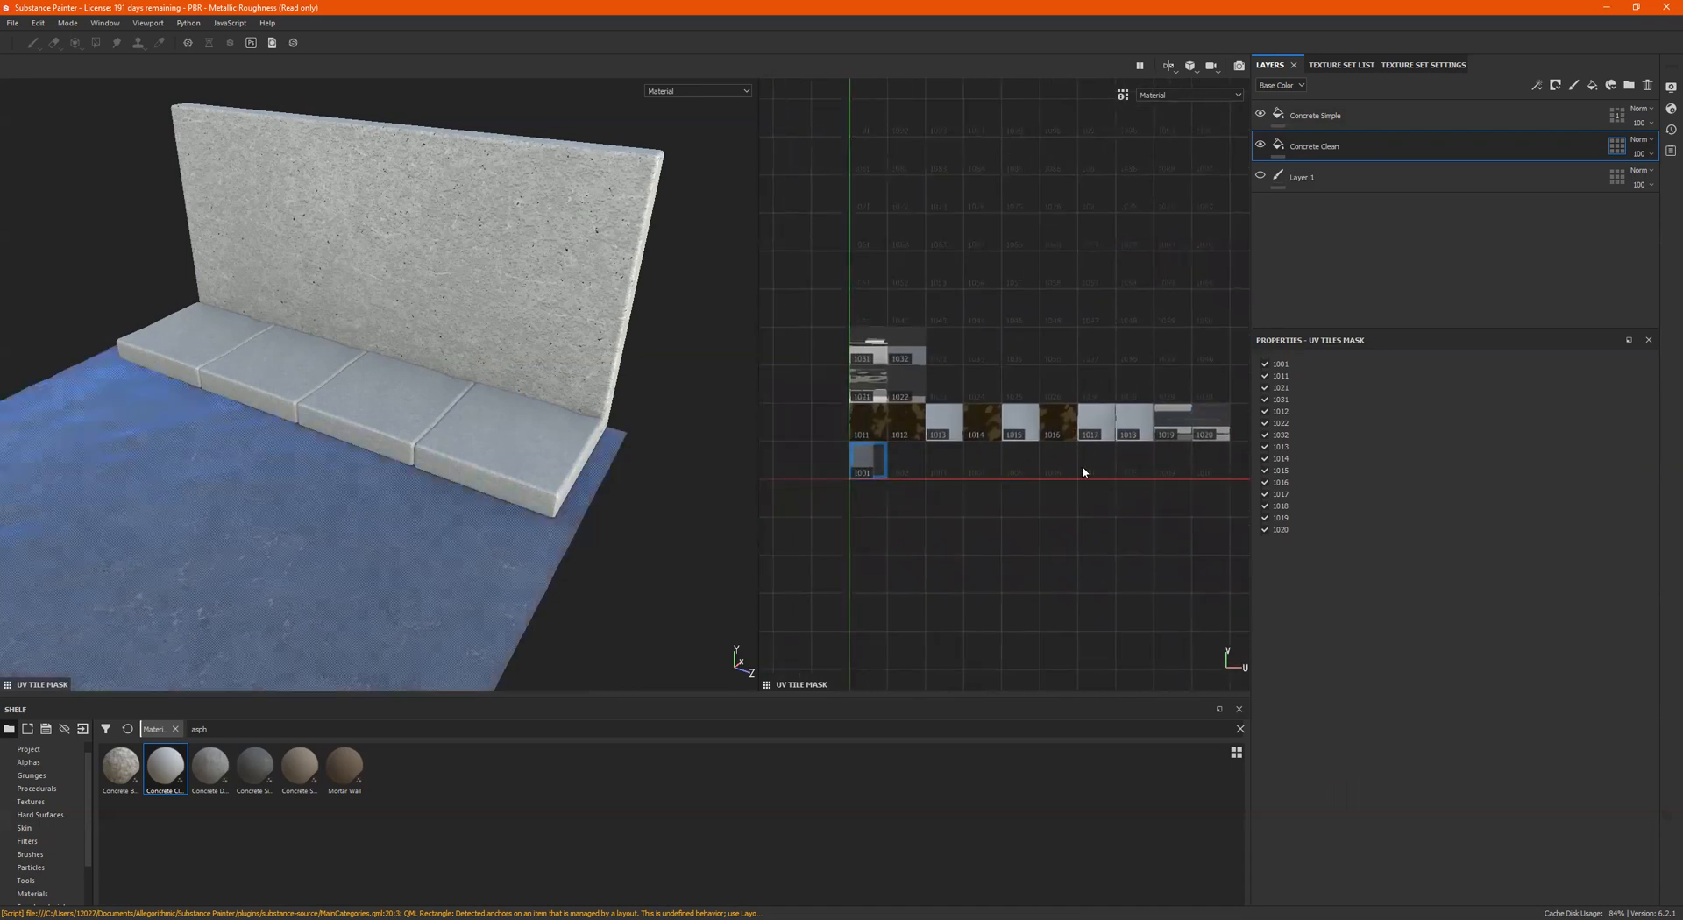
pyautogui.moveTo(1177, 427); pyautogui.dragTo(884, 427)
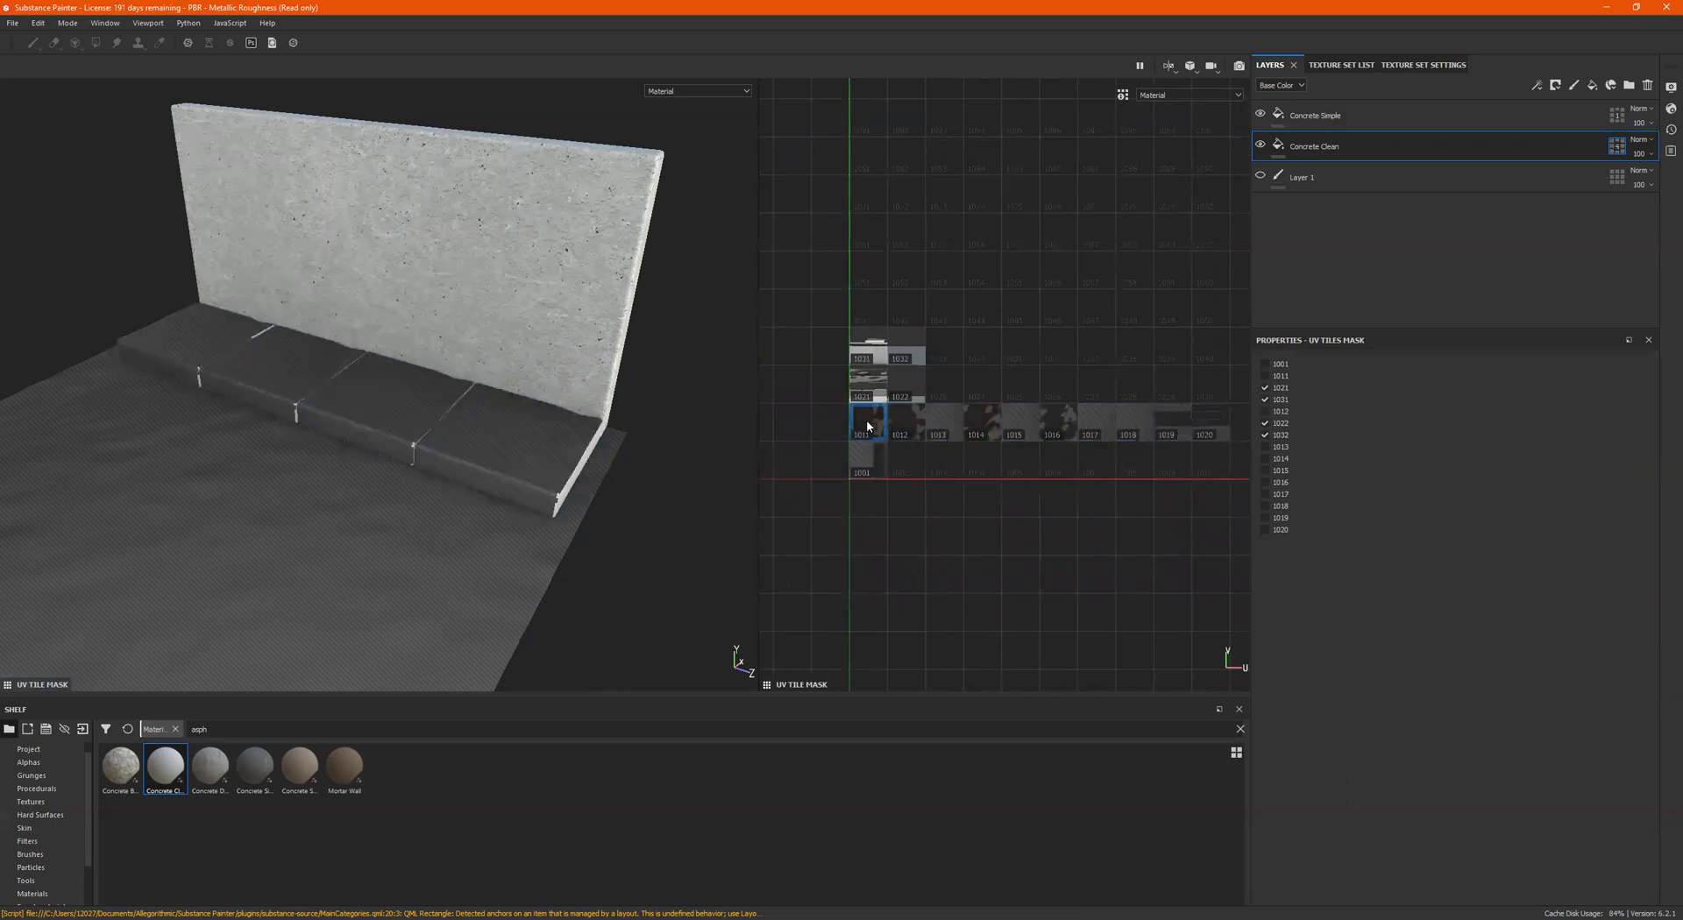
pyautogui.click(903, 384)
pyautogui.click(866, 385)
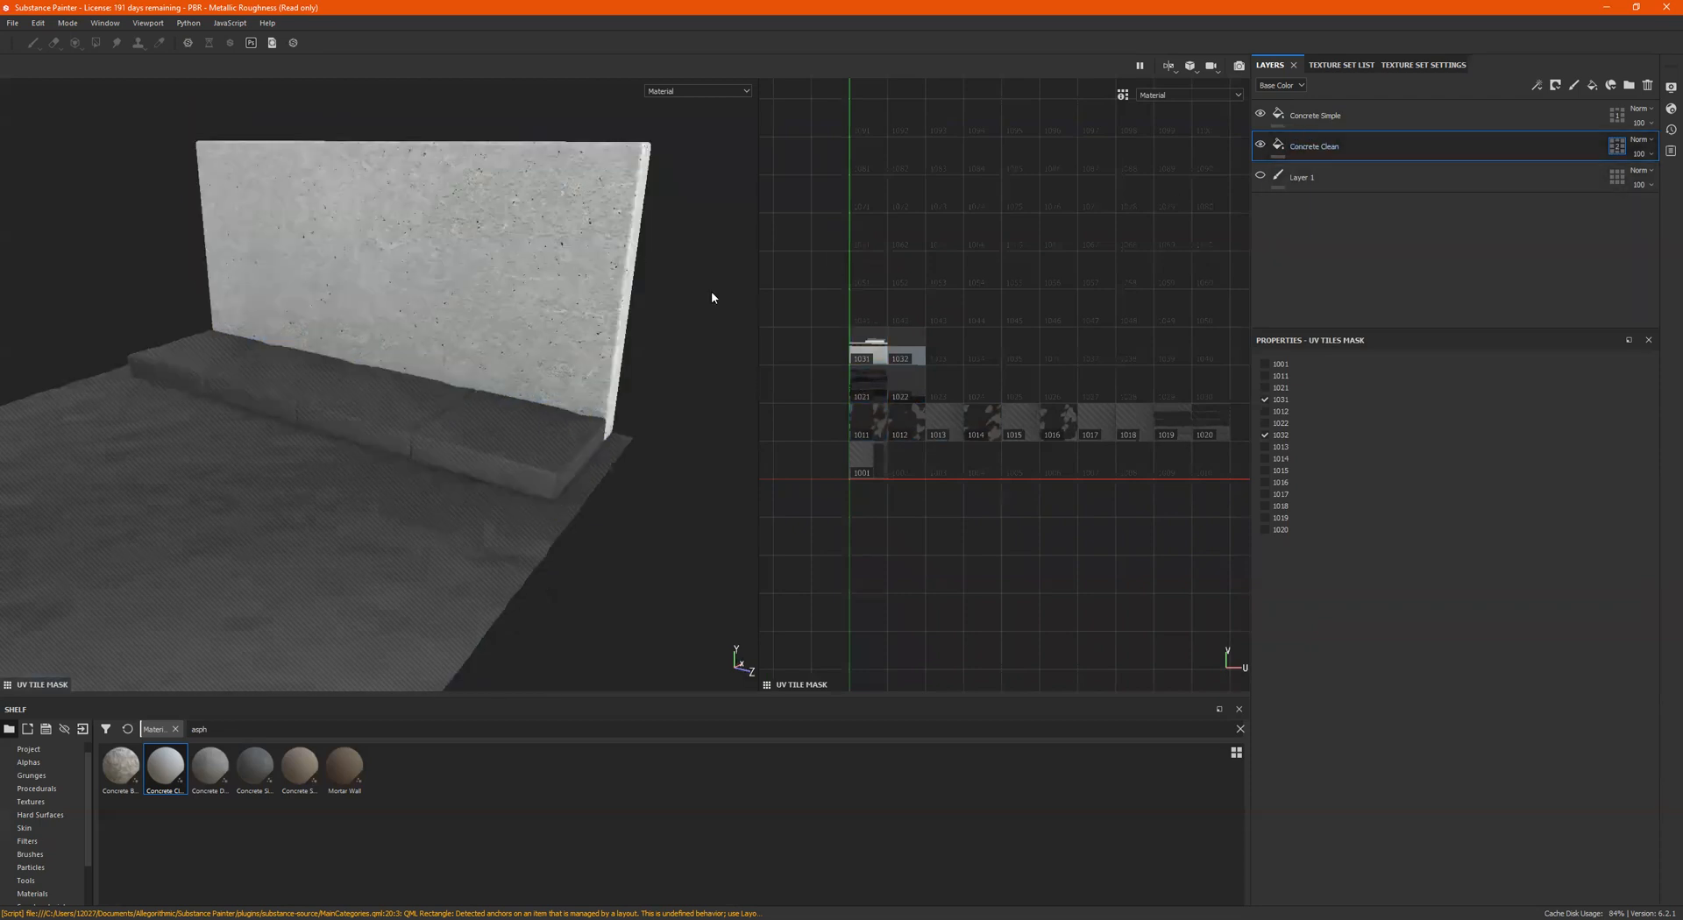
# Step: Move the Concrete Clean layer above Concrete Simple and compare the two layers' fill properties
pyautogui.keyDown('alt'); pyautogui.moveTo(561, 338); pyautogui.dragTo(626, 342); pyautogui.keyUp('alt')
pyautogui.moveTo(1281, 151); pyautogui.dragTo(1303, 119)
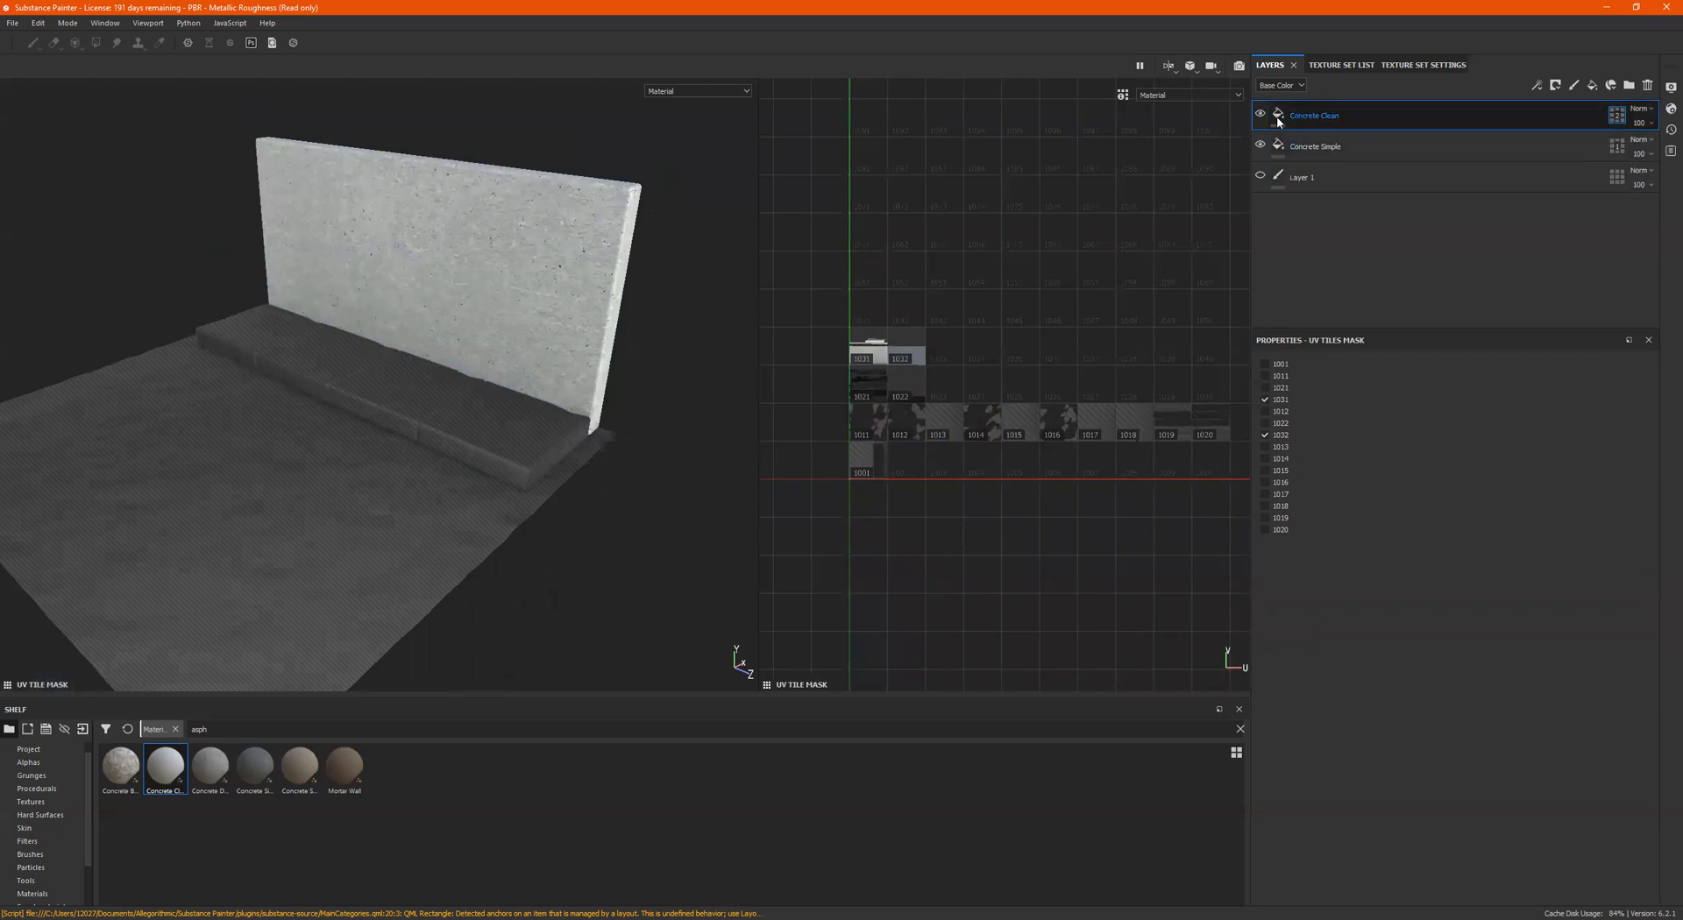
pyautogui.click(1277, 147)
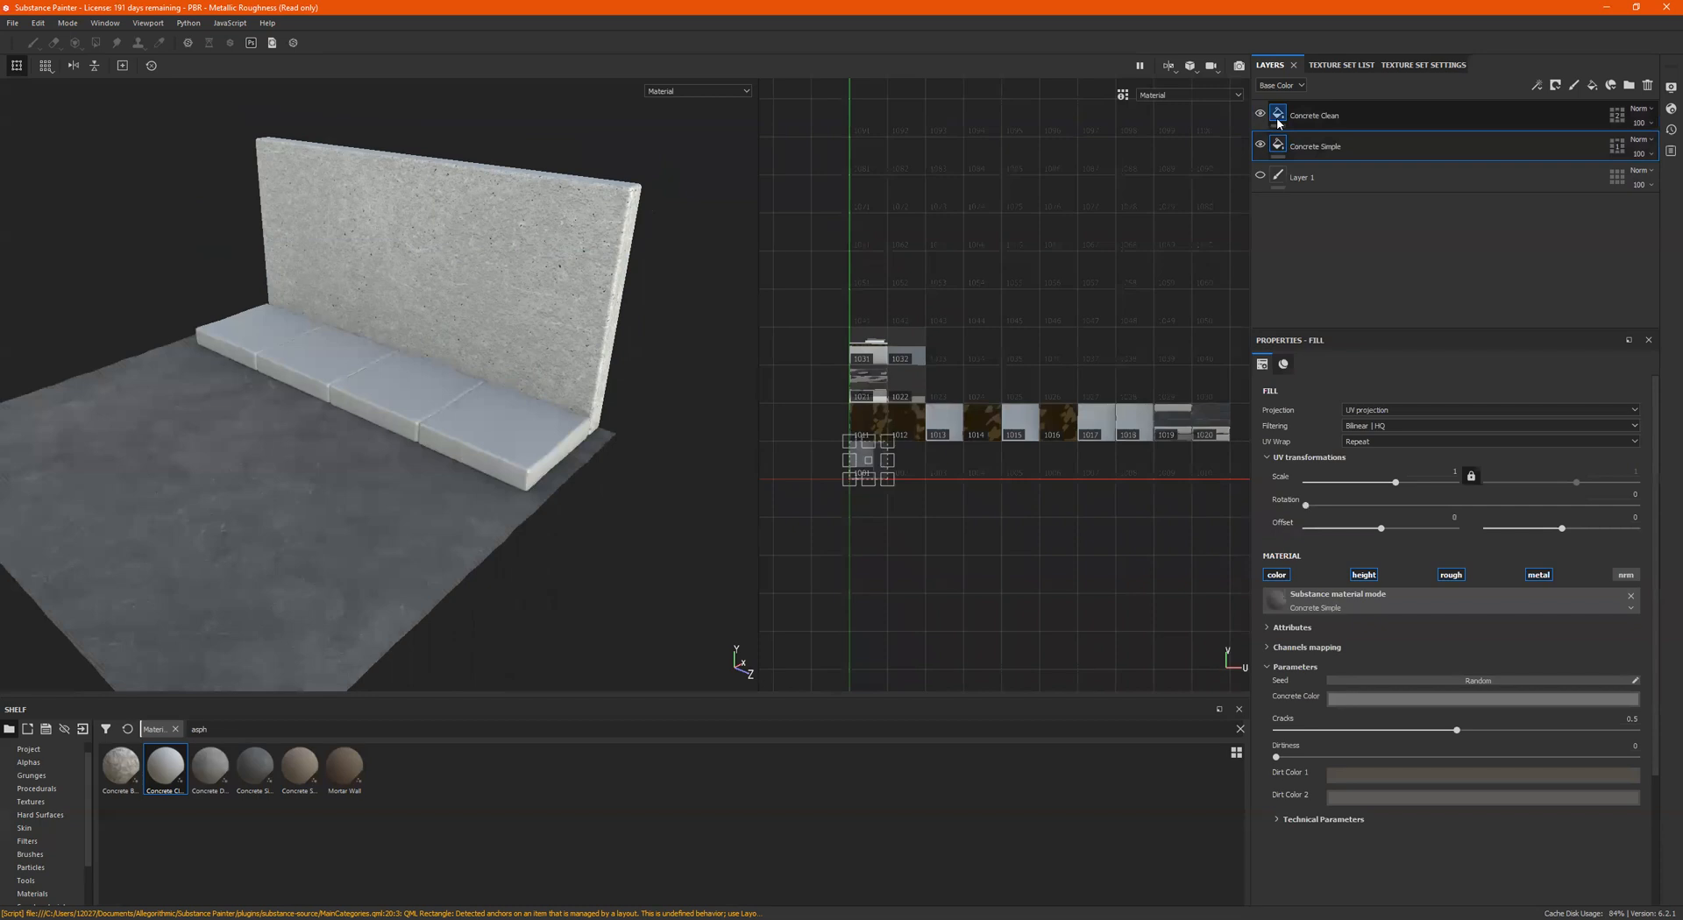
pyautogui.click(1276, 117)
pyautogui.click(1282, 147)
pyautogui.click(1280, 119)
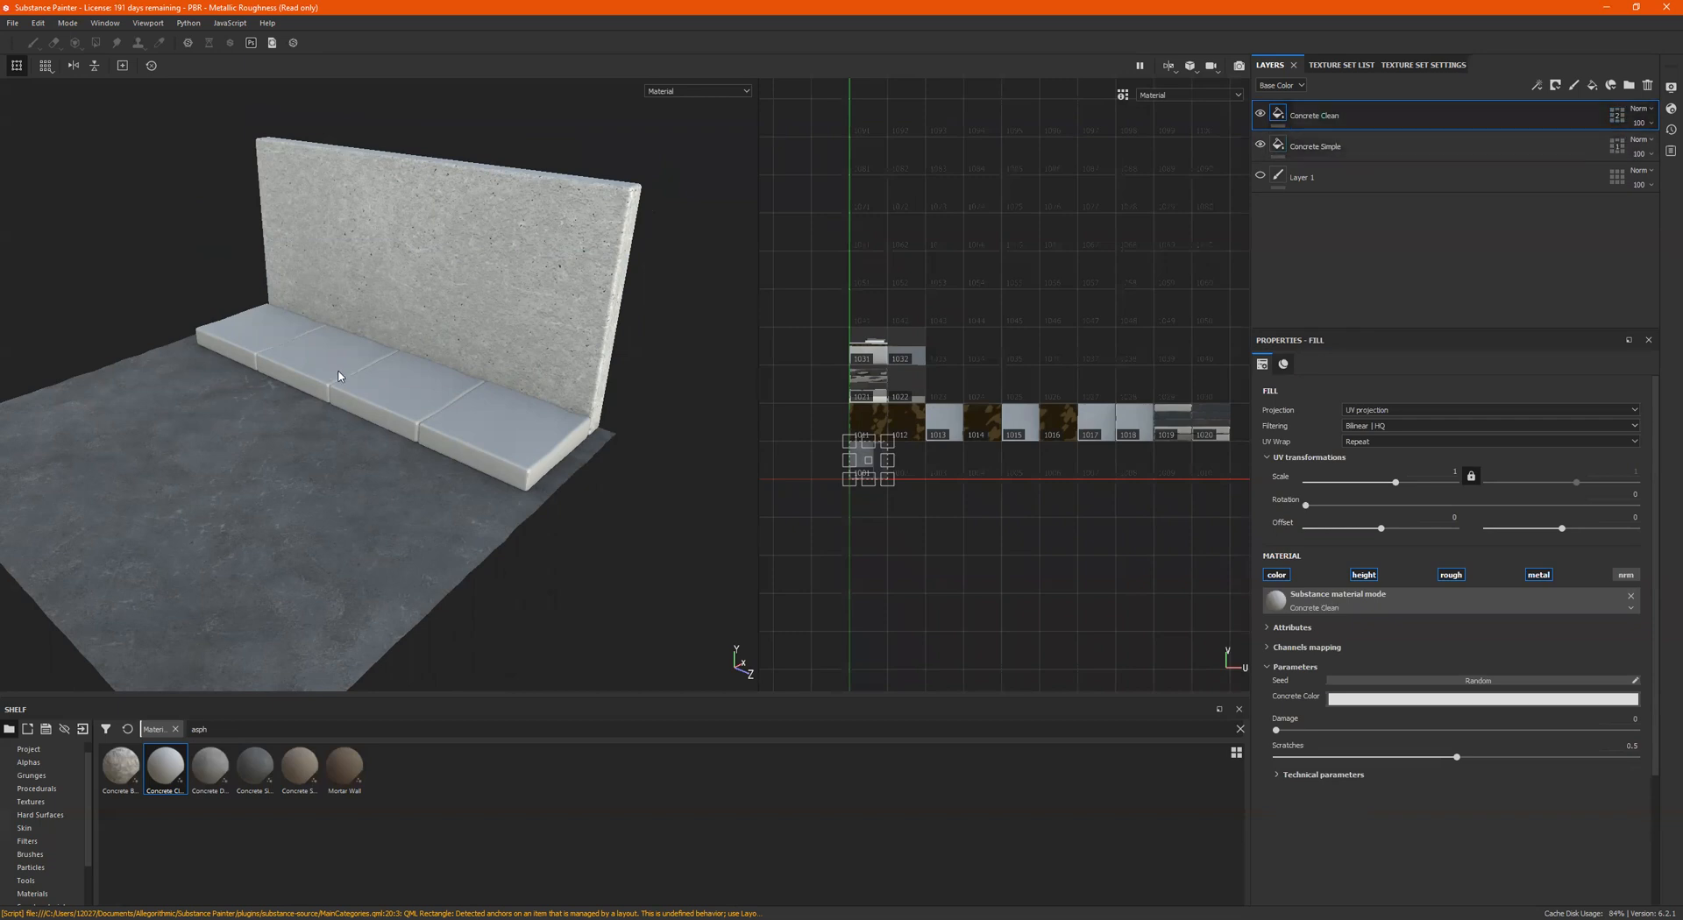
pyautogui.keyDown('alt'); pyautogui.moveTo(331, 389); pyautogui.dragTo(410, 375); pyautogui.keyUp('alt')
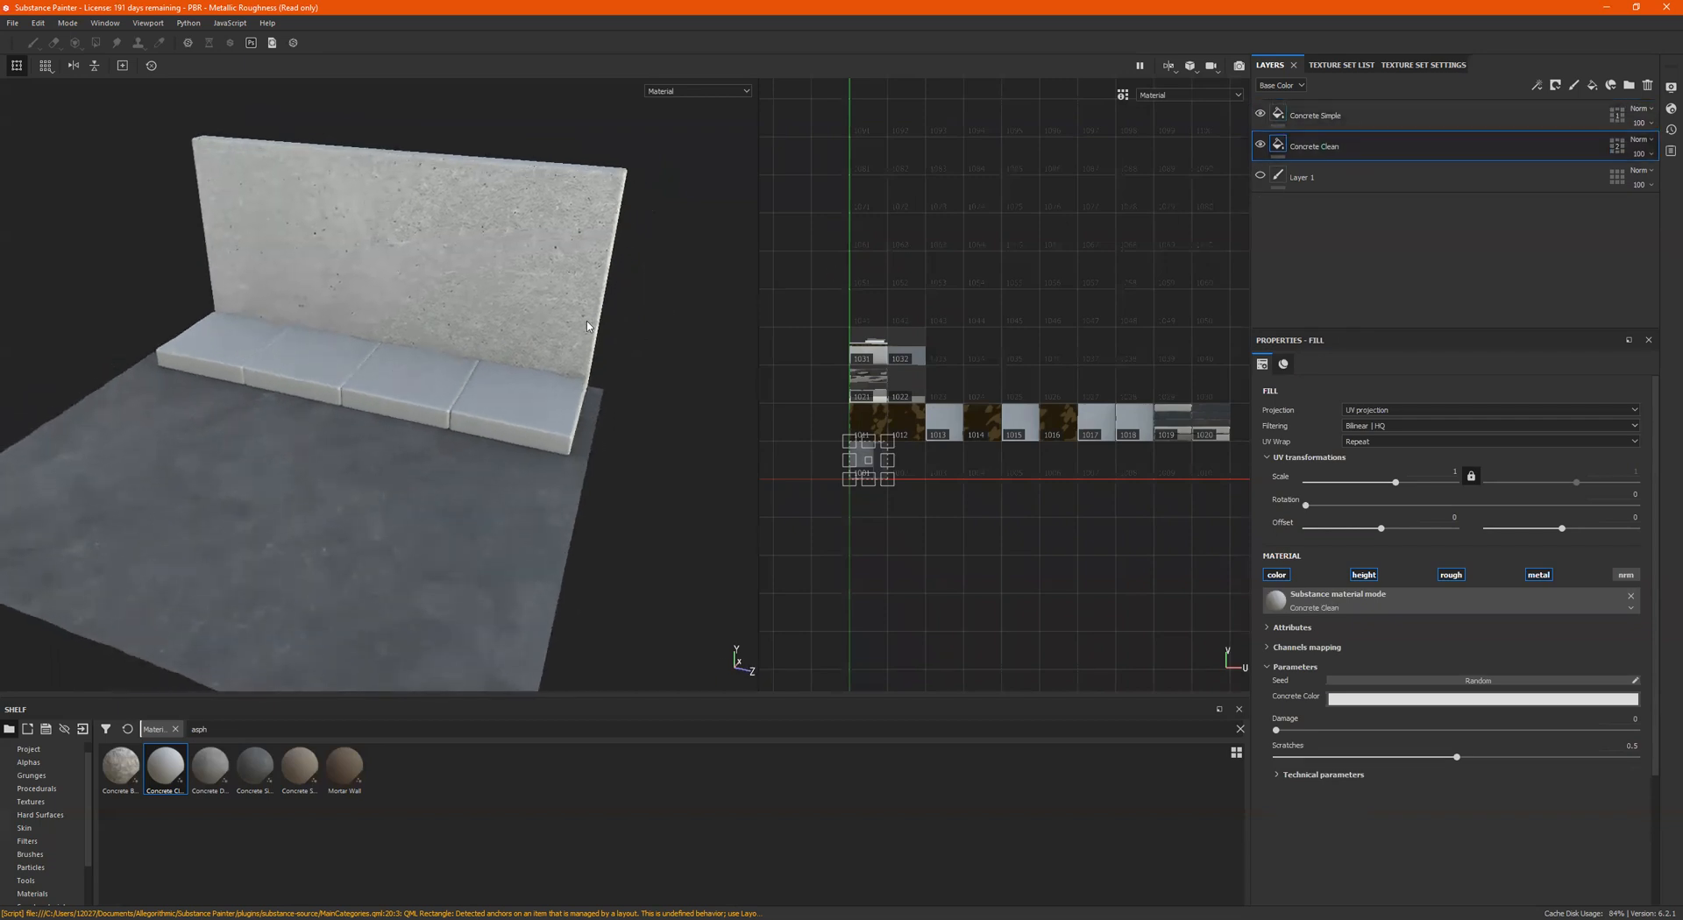
# Step: Delete the Concrete Clean layer and check the wall, slabs and ground
pyautogui.click(1279, 116)
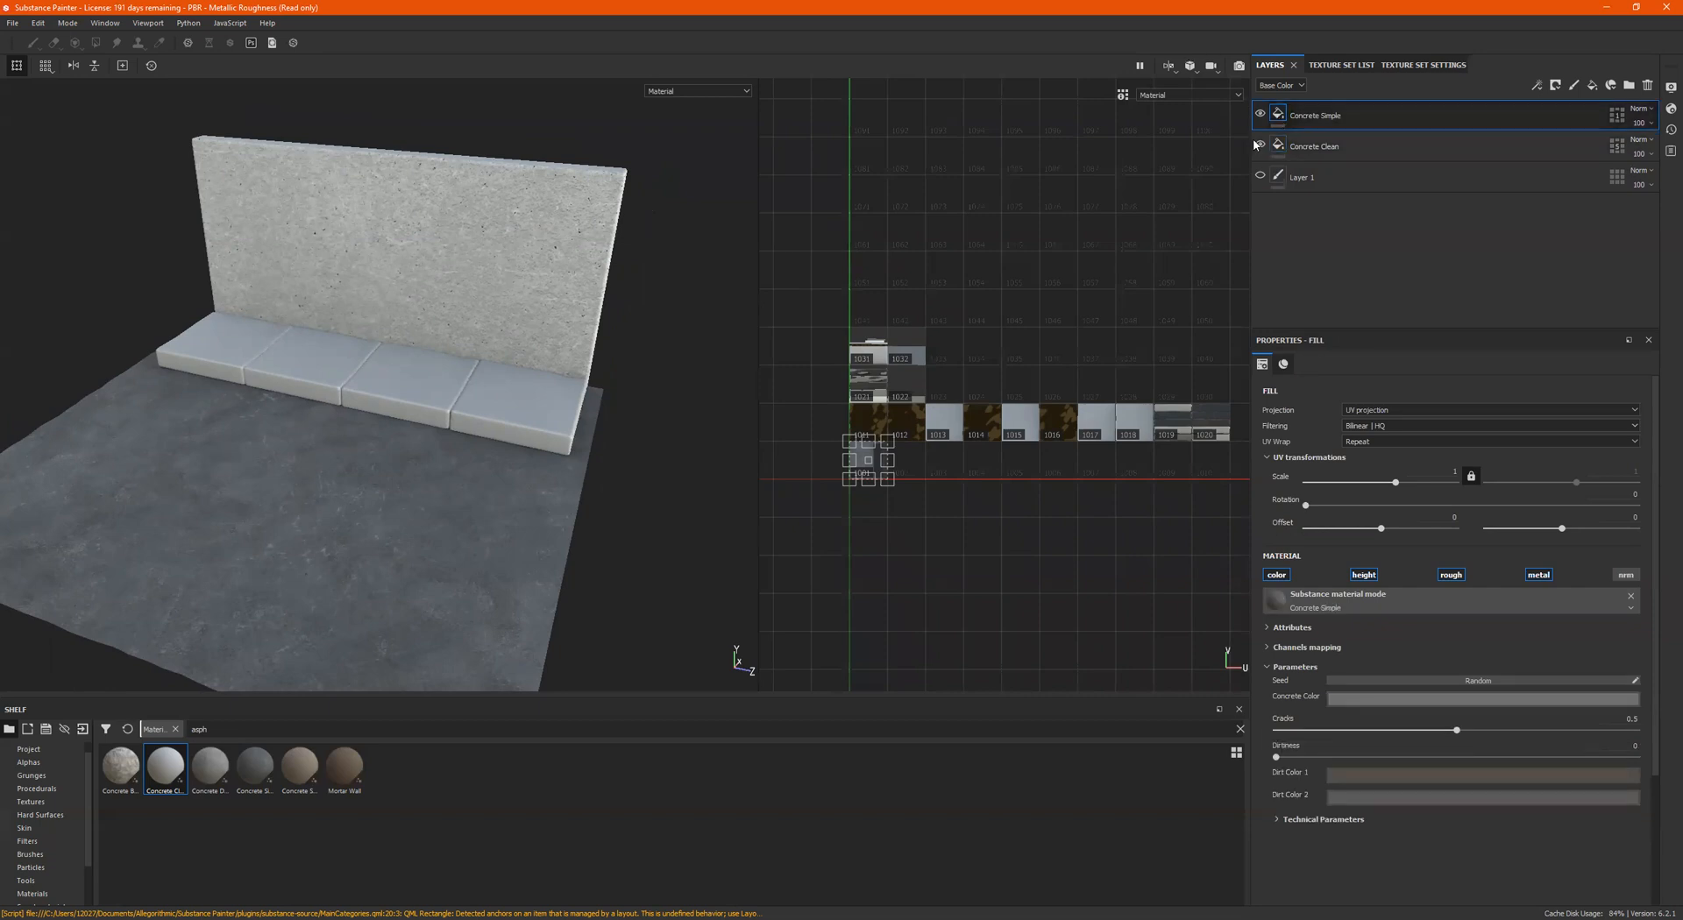
pyautogui.click(1280, 147)
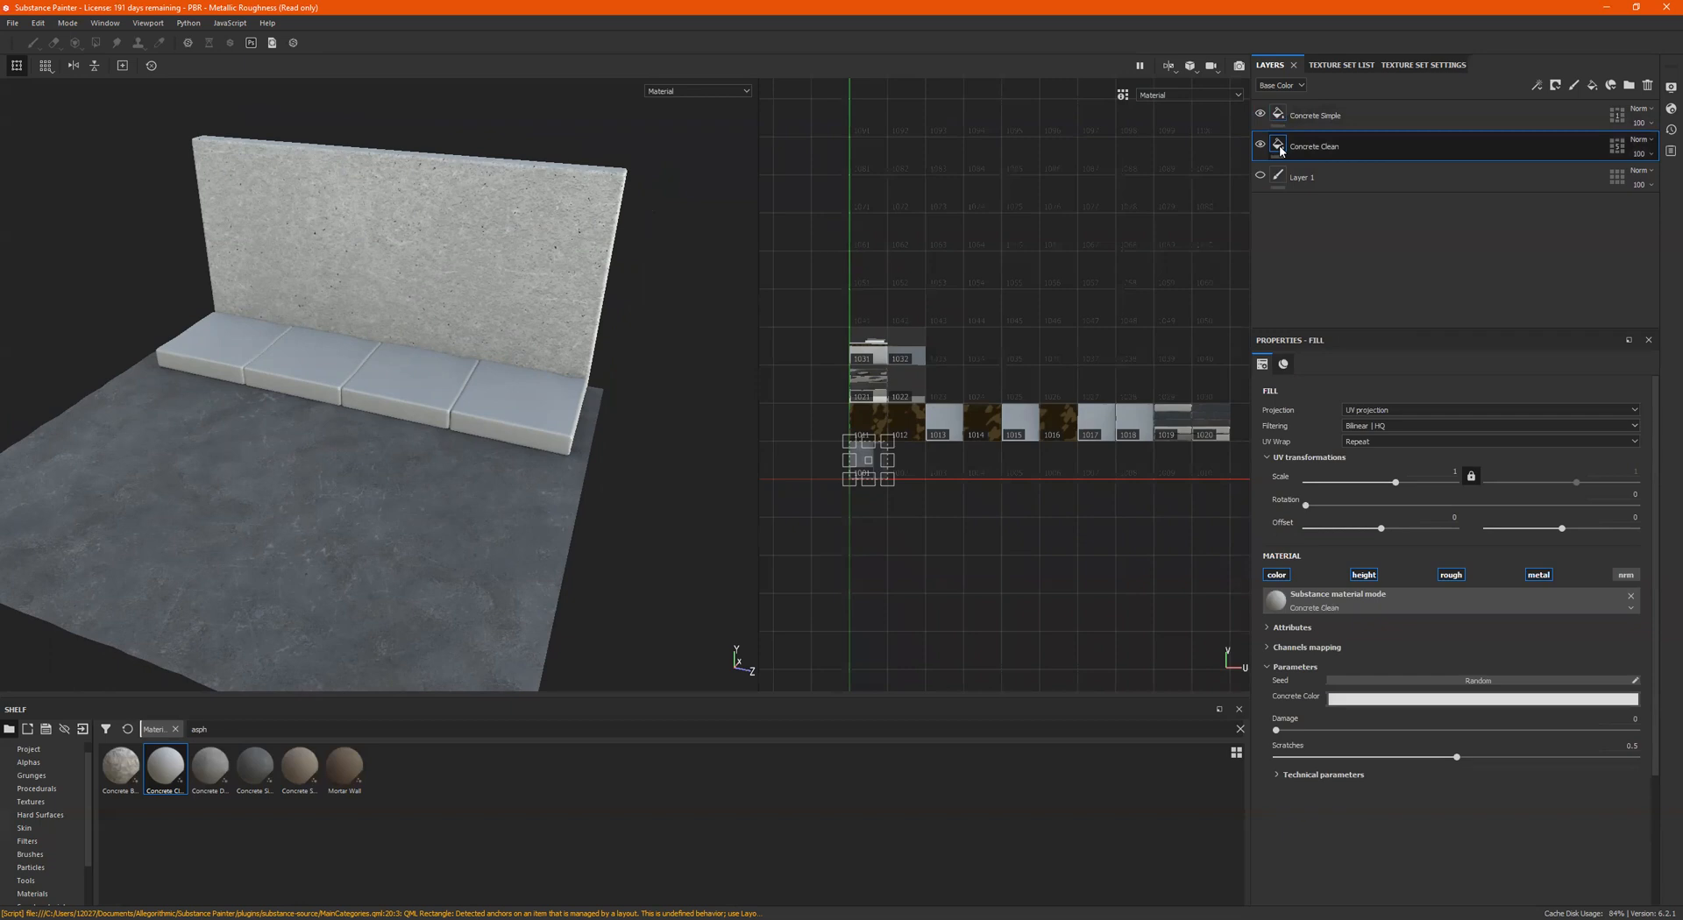
pyautogui.press('Delete')
pyautogui.keyDown('alt'); pyautogui.moveTo(402, 291); pyautogui.dragTo(382, 297); pyautogui.keyUp('alt')
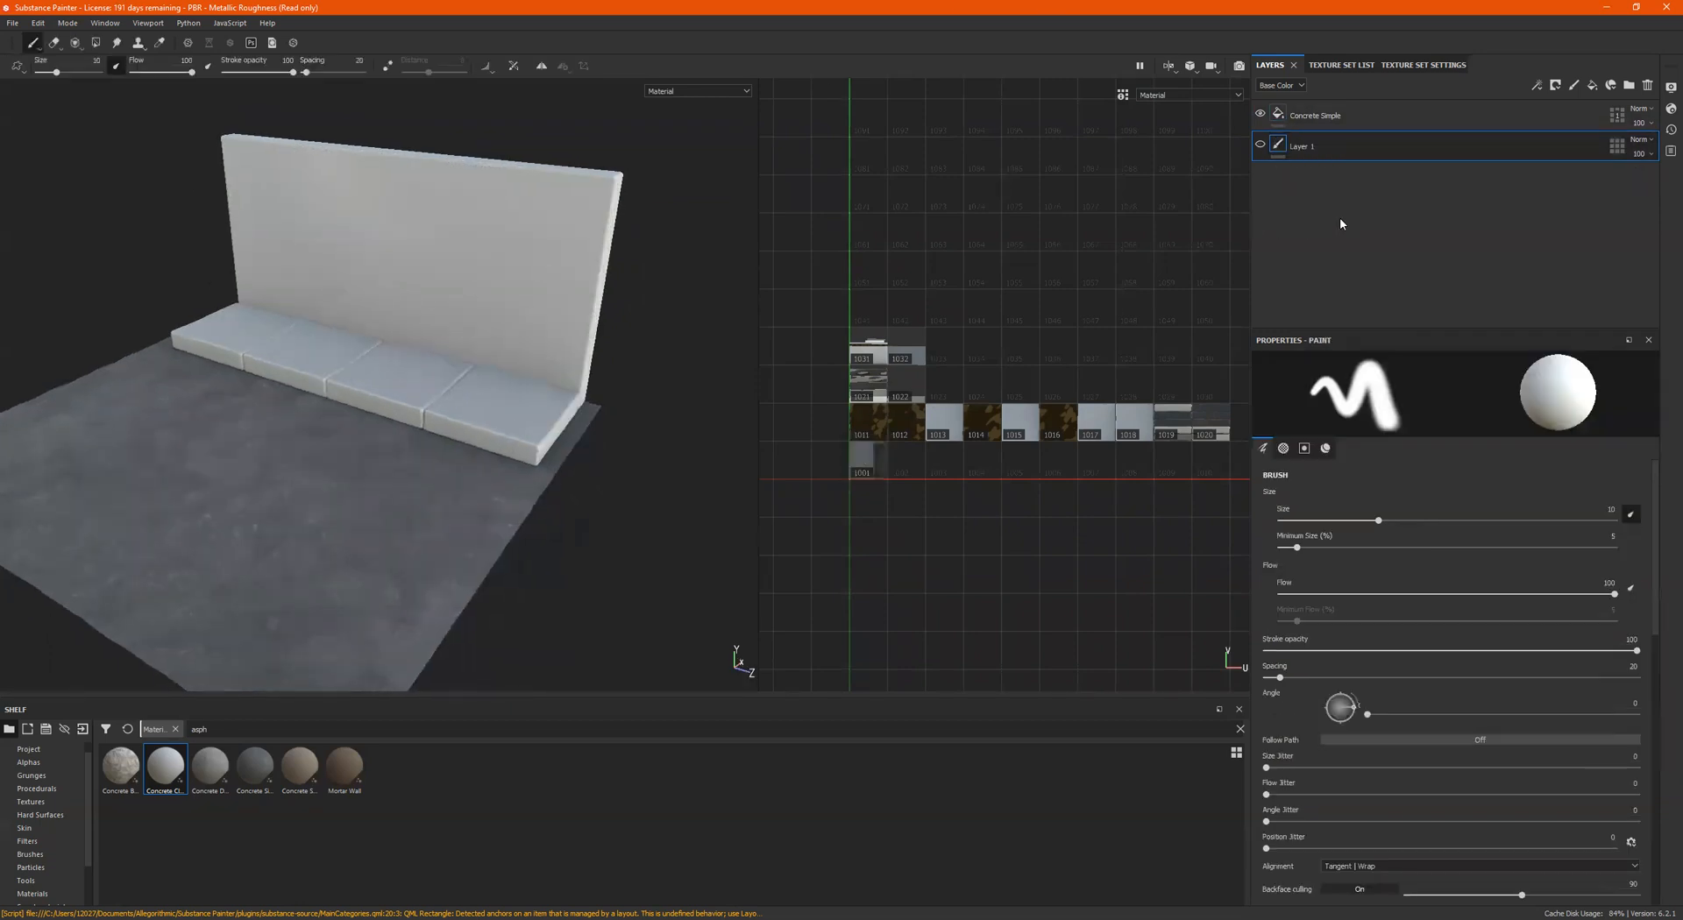
# Step: Add a folder above Layer 1 and name it Ground-selection
pyautogui.click(1628, 86)
pyautogui.doubleClick(1306, 148)
pyautogui.click(1312, 145)
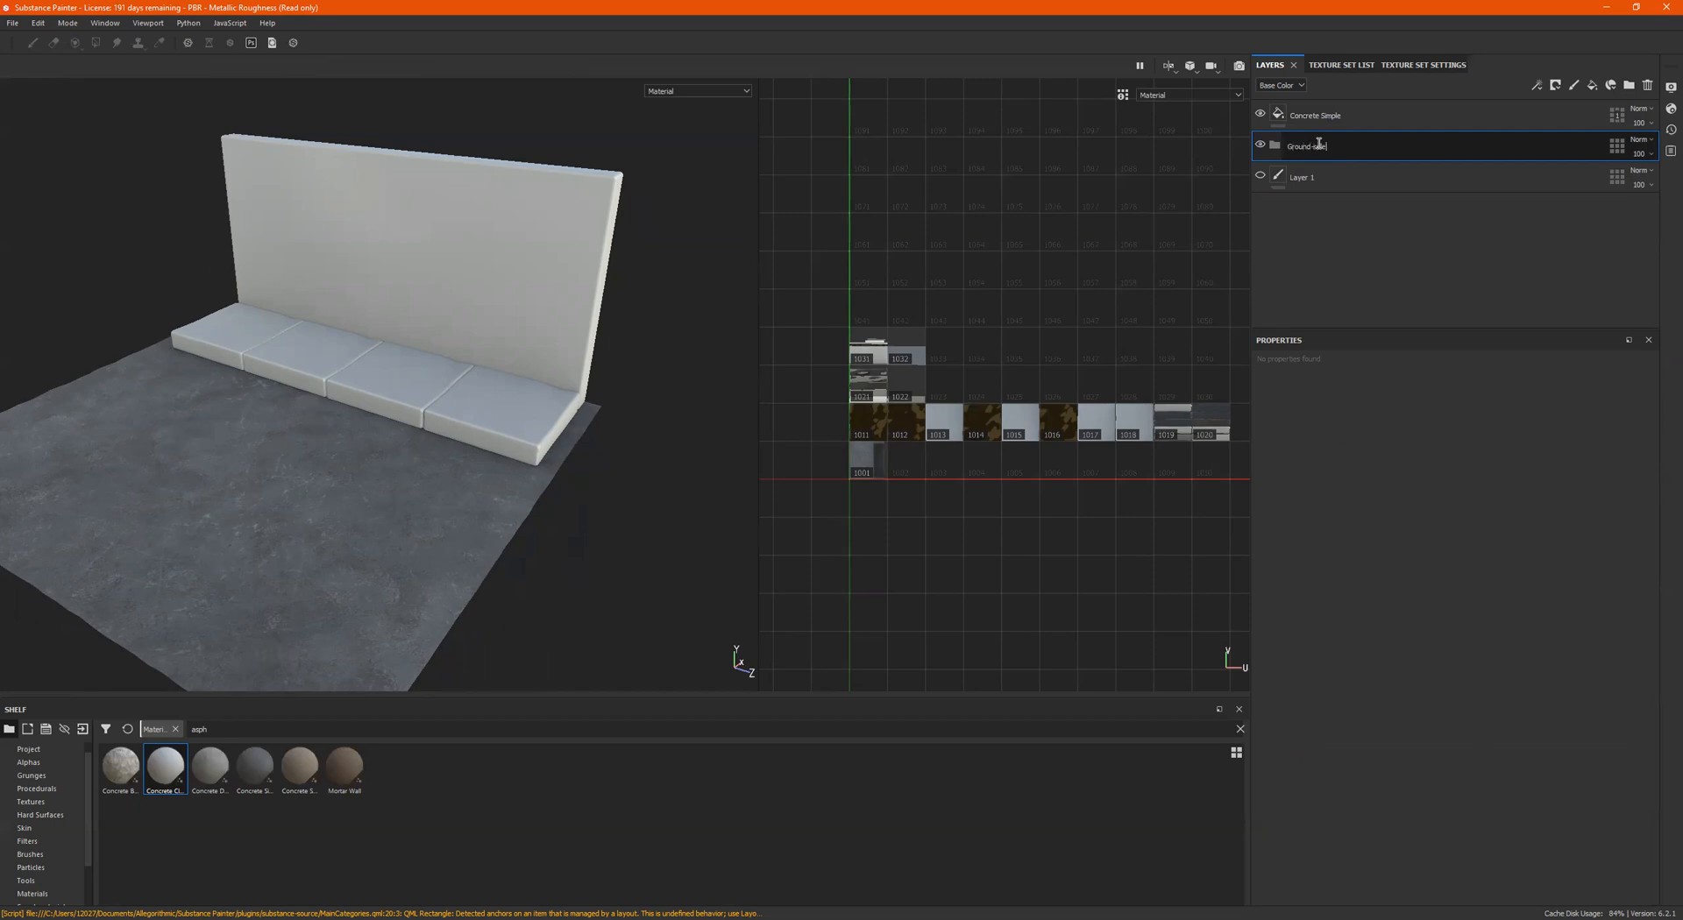
pyautogui.write('n')
pyautogui.press('Return')
# Step: Exclude tiles 1011 to 1015, 1017 and 1018 from the Ground-selection folder's UV tile mask
pyautogui.click(1617, 146)
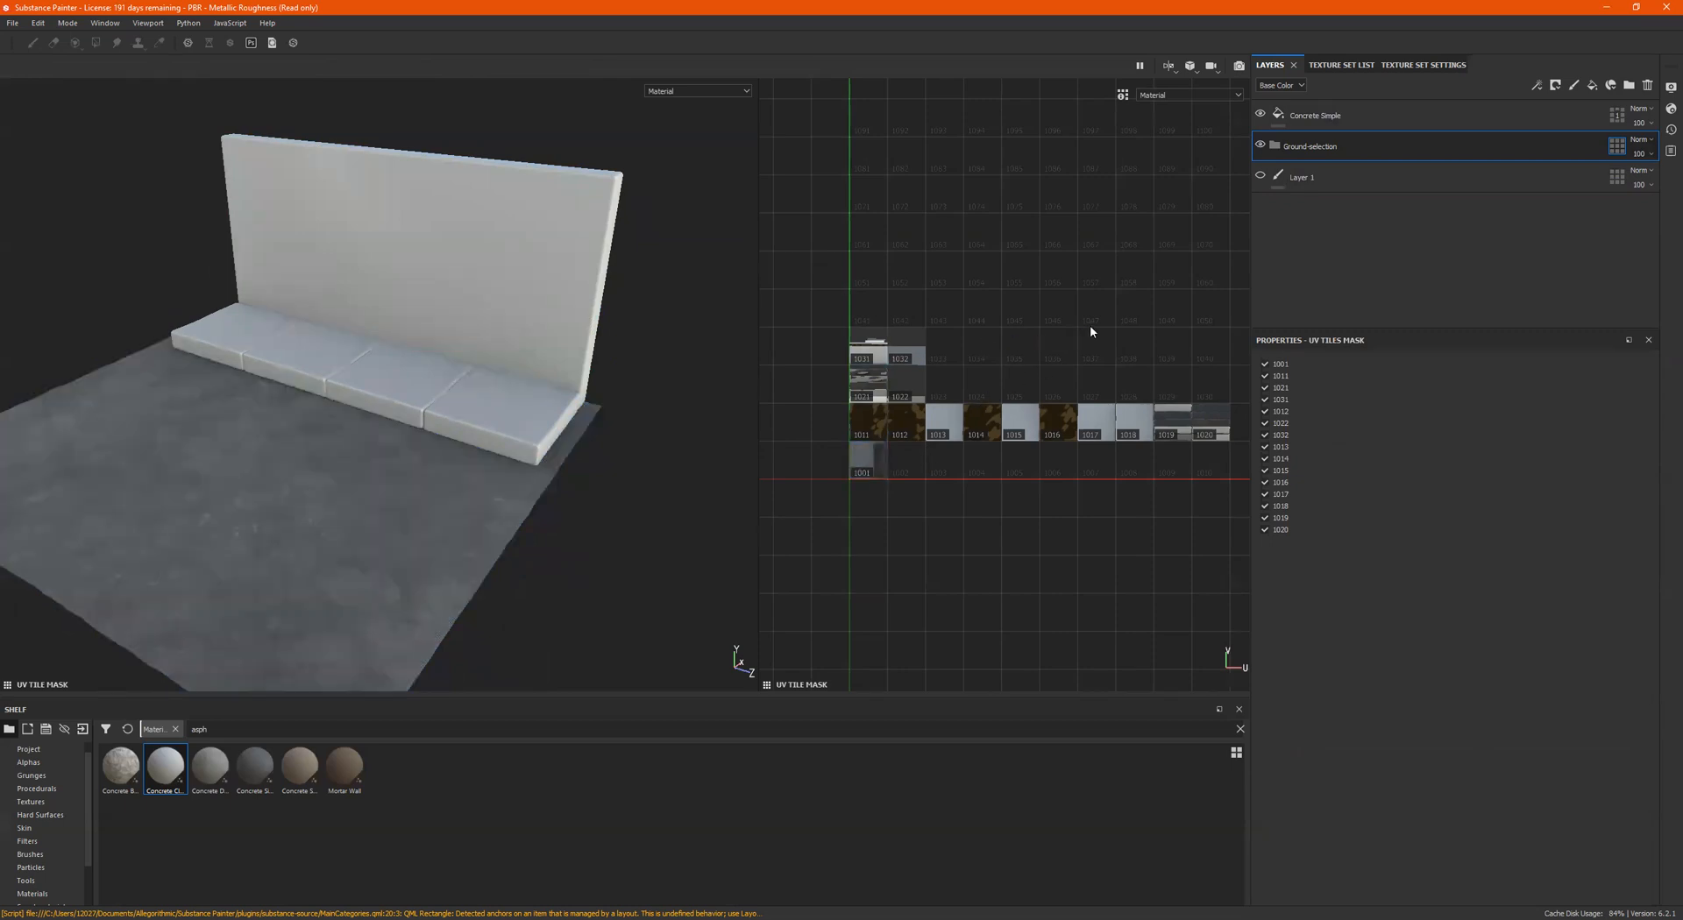
pyautogui.click(906, 422)
pyautogui.click(944, 422)
pyautogui.click(982, 422)
pyautogui.click(1020, 421)
pyautogui.click(1096, 422)
pyautogui.click(1127, 425)
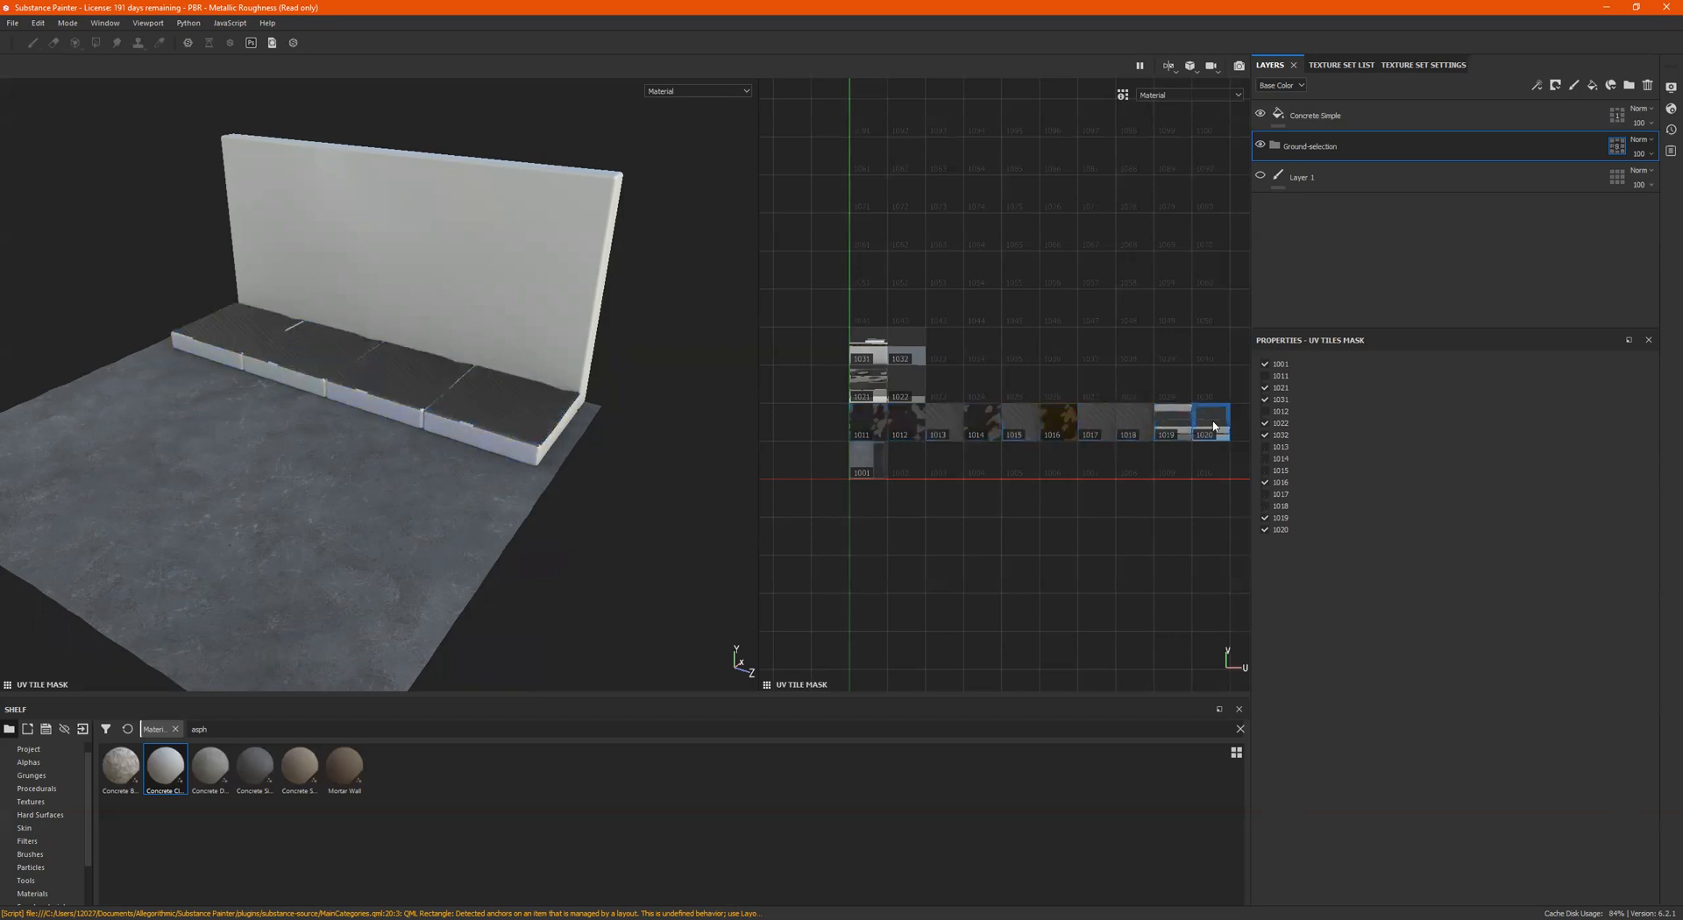
# Step: Exclude tiles 1019 to 1022, 1031 and 1032 from the Ground-selection folder's UV tile mask
pyautogui.click(1209, 421)
pyautogui.click(1177, 424)
pyautogui.click(906, 383)
pyautogui.click(868, 383)
pyautogui.scroll(5, 866, 411)
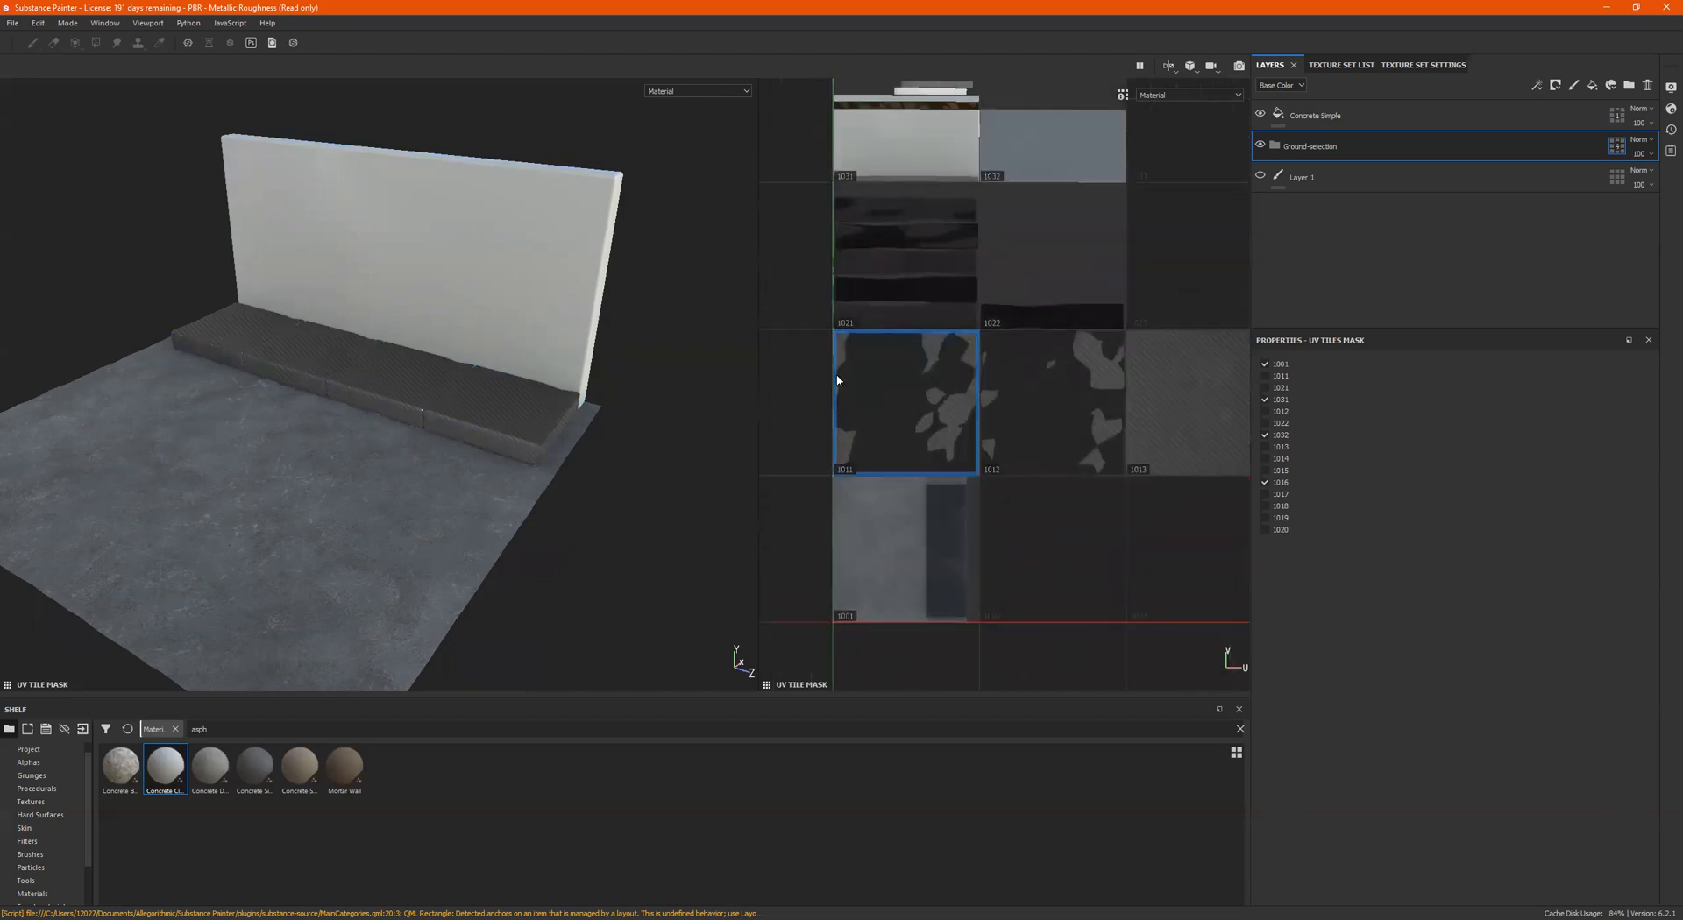
pyautogui.click(988, 201)
pyautogui.click(987, 162)
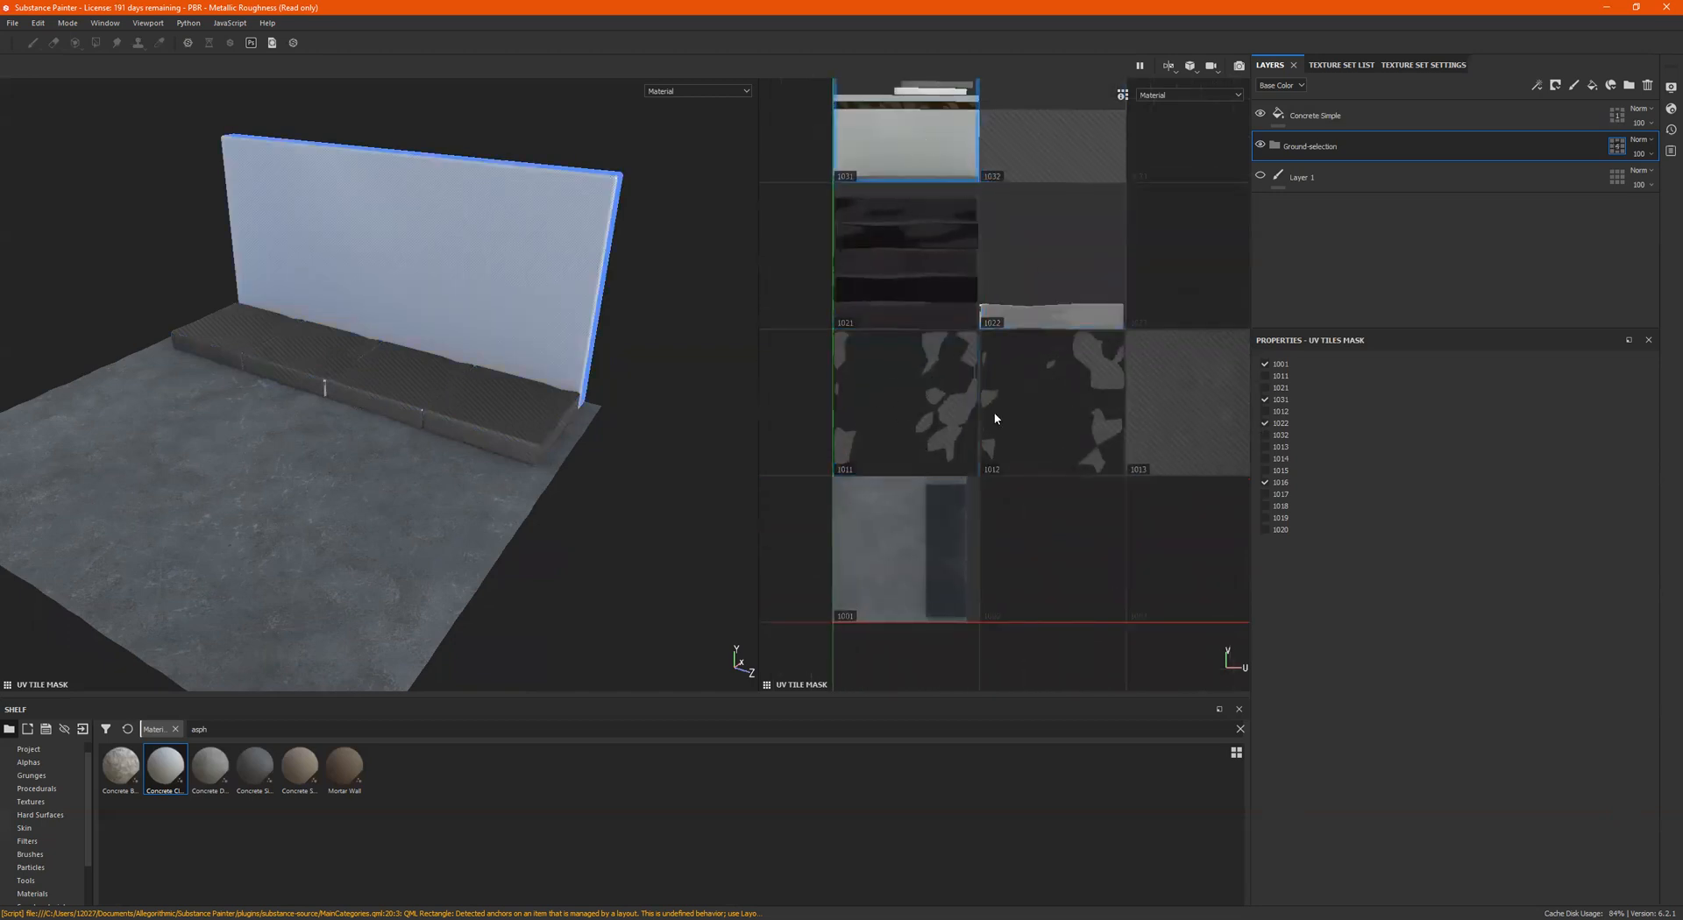
pyautogui.scroll(-2, 980, 512)
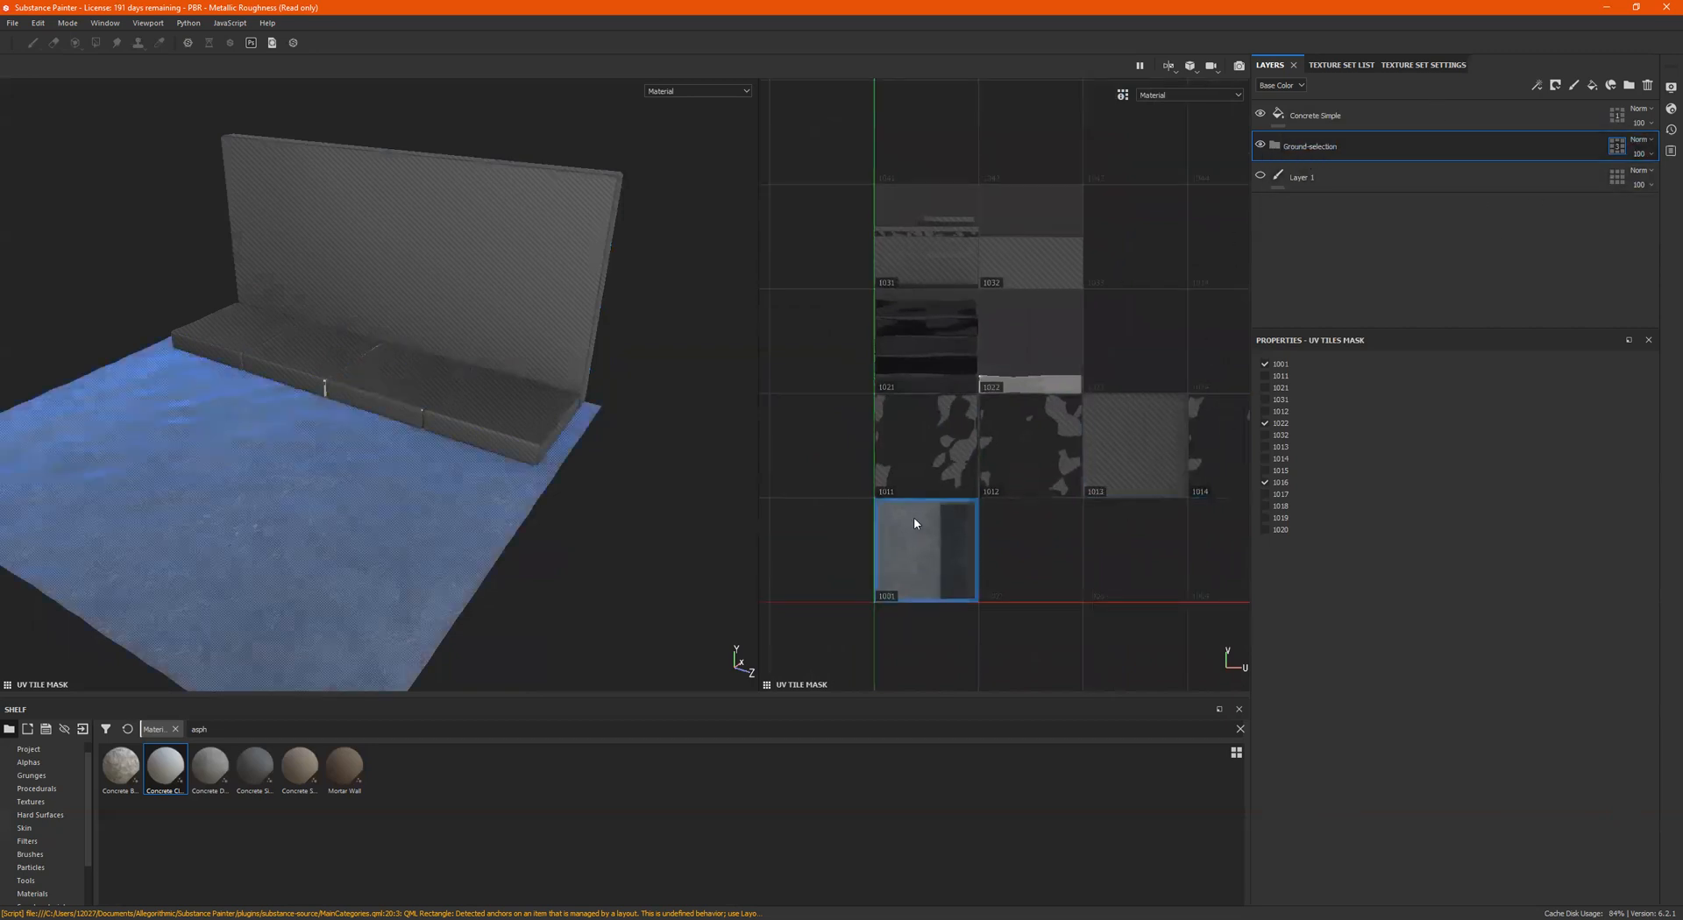
pyautogui.click(1030, 388)
pyautogui.scroll(-2, 1091, 519)
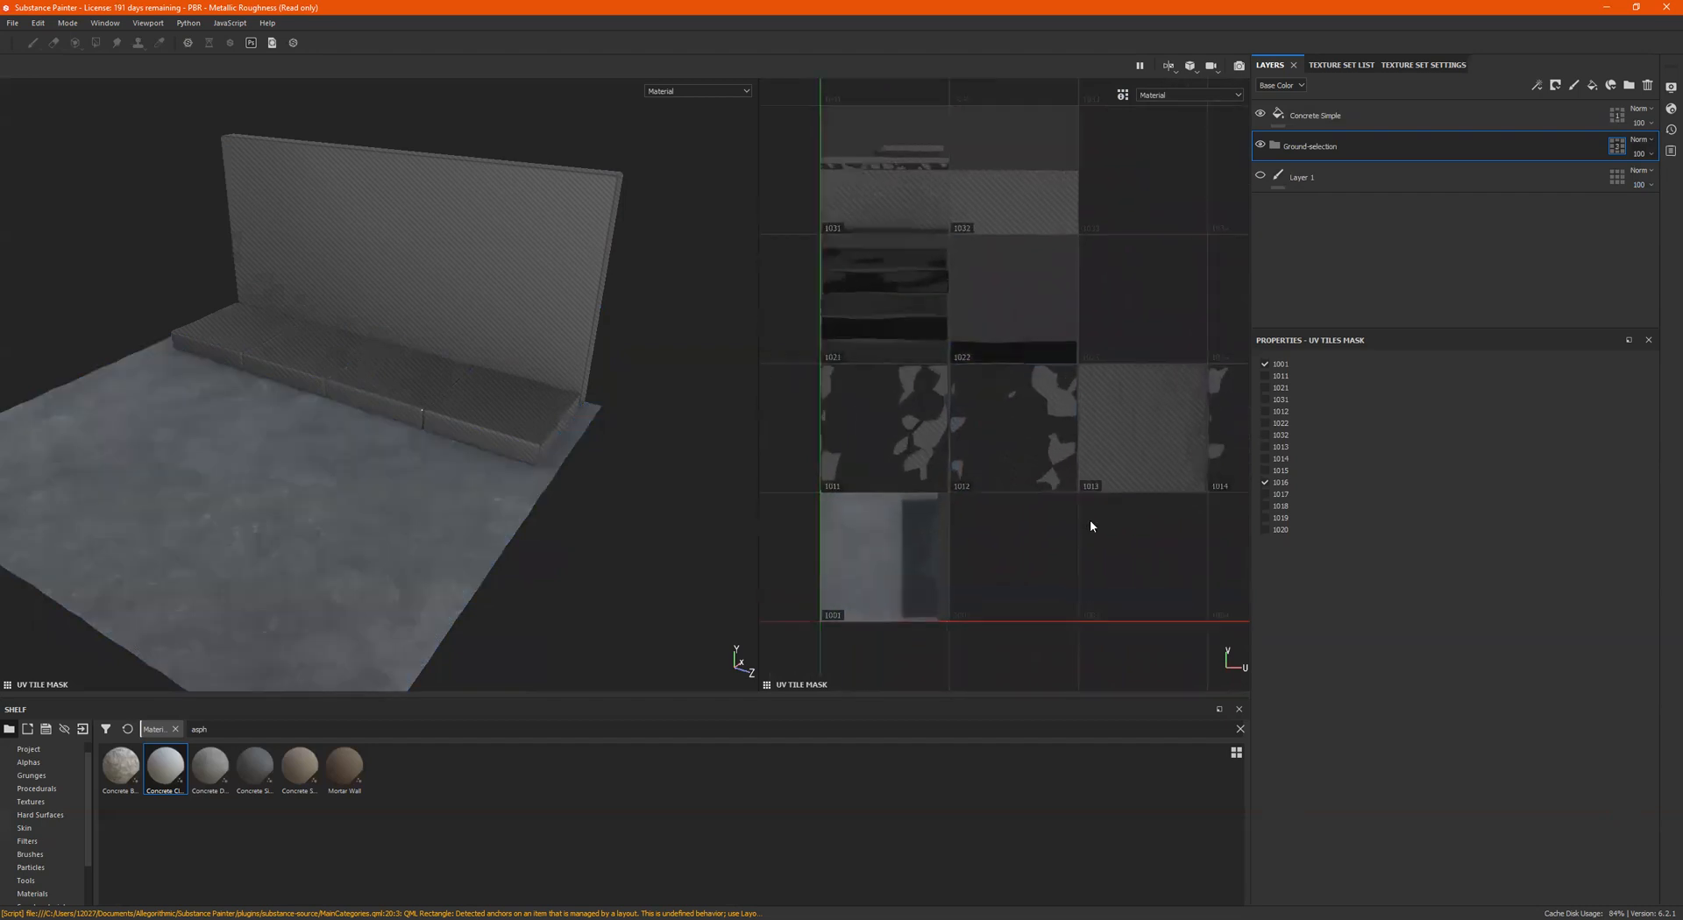
pyautogui.scroll(-2, 1130, 521)
pyautogui.keyDown('alt'); pyautogui.moveTo(1186, 559); pyautogui.dragTo(1012, 542, button='middle'); pyautogui.keyUp('alt')
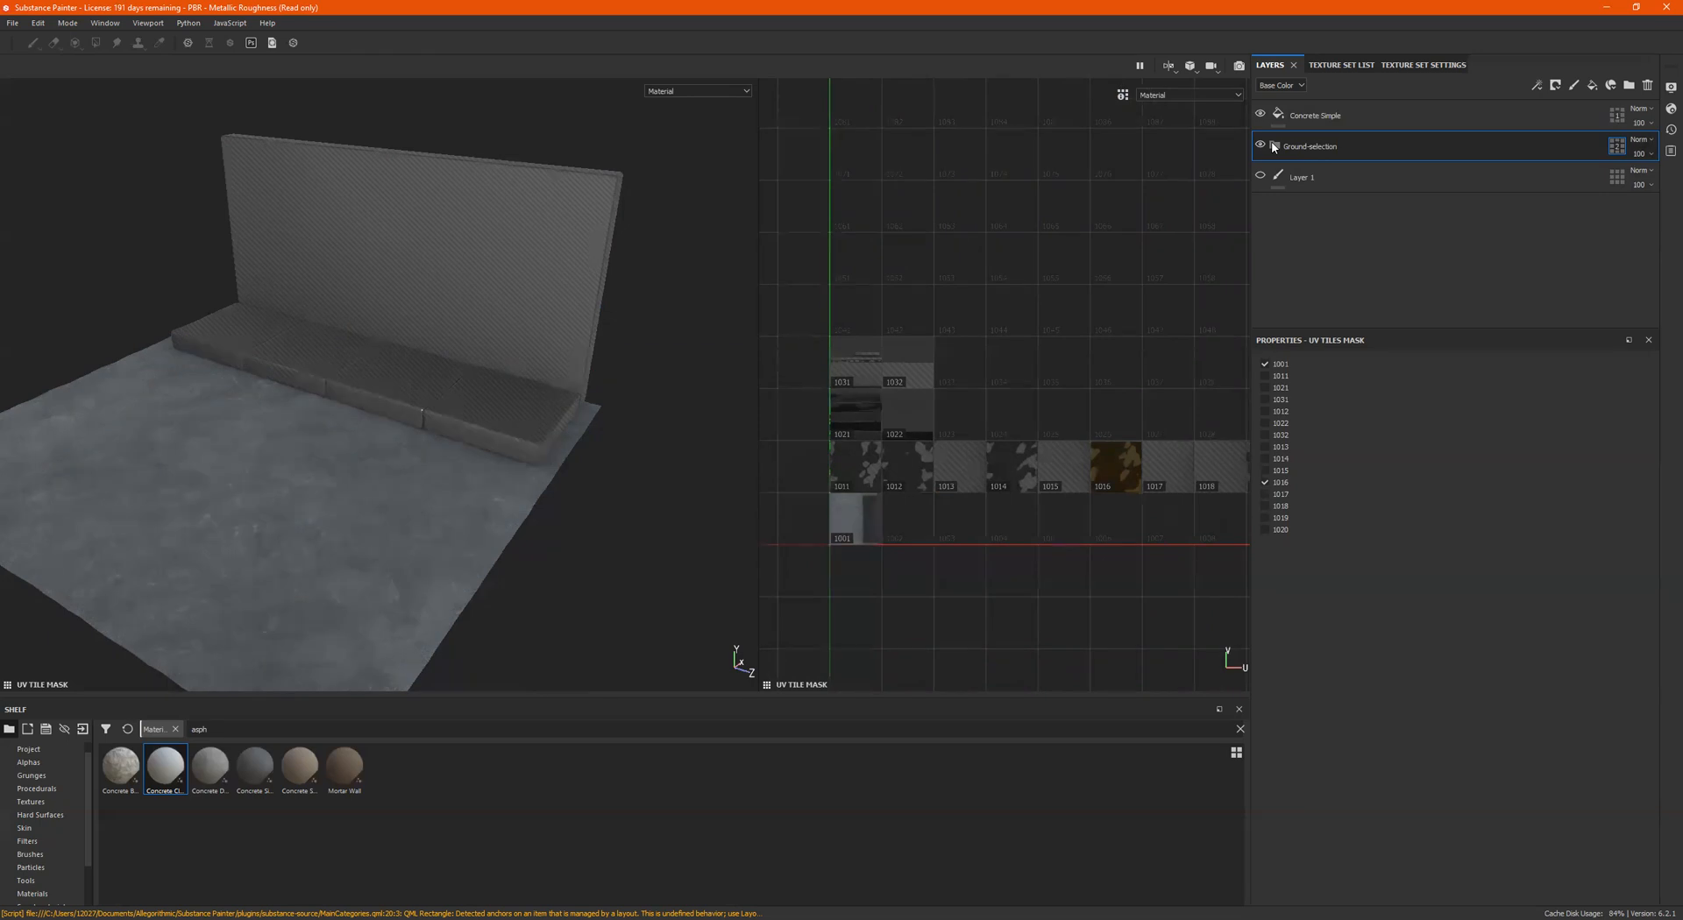
# Step: Duplicate the Ground-selection folder and rename the lower copy sideWalk-selection
pyautogui.hotkey('ctrl', 'd')
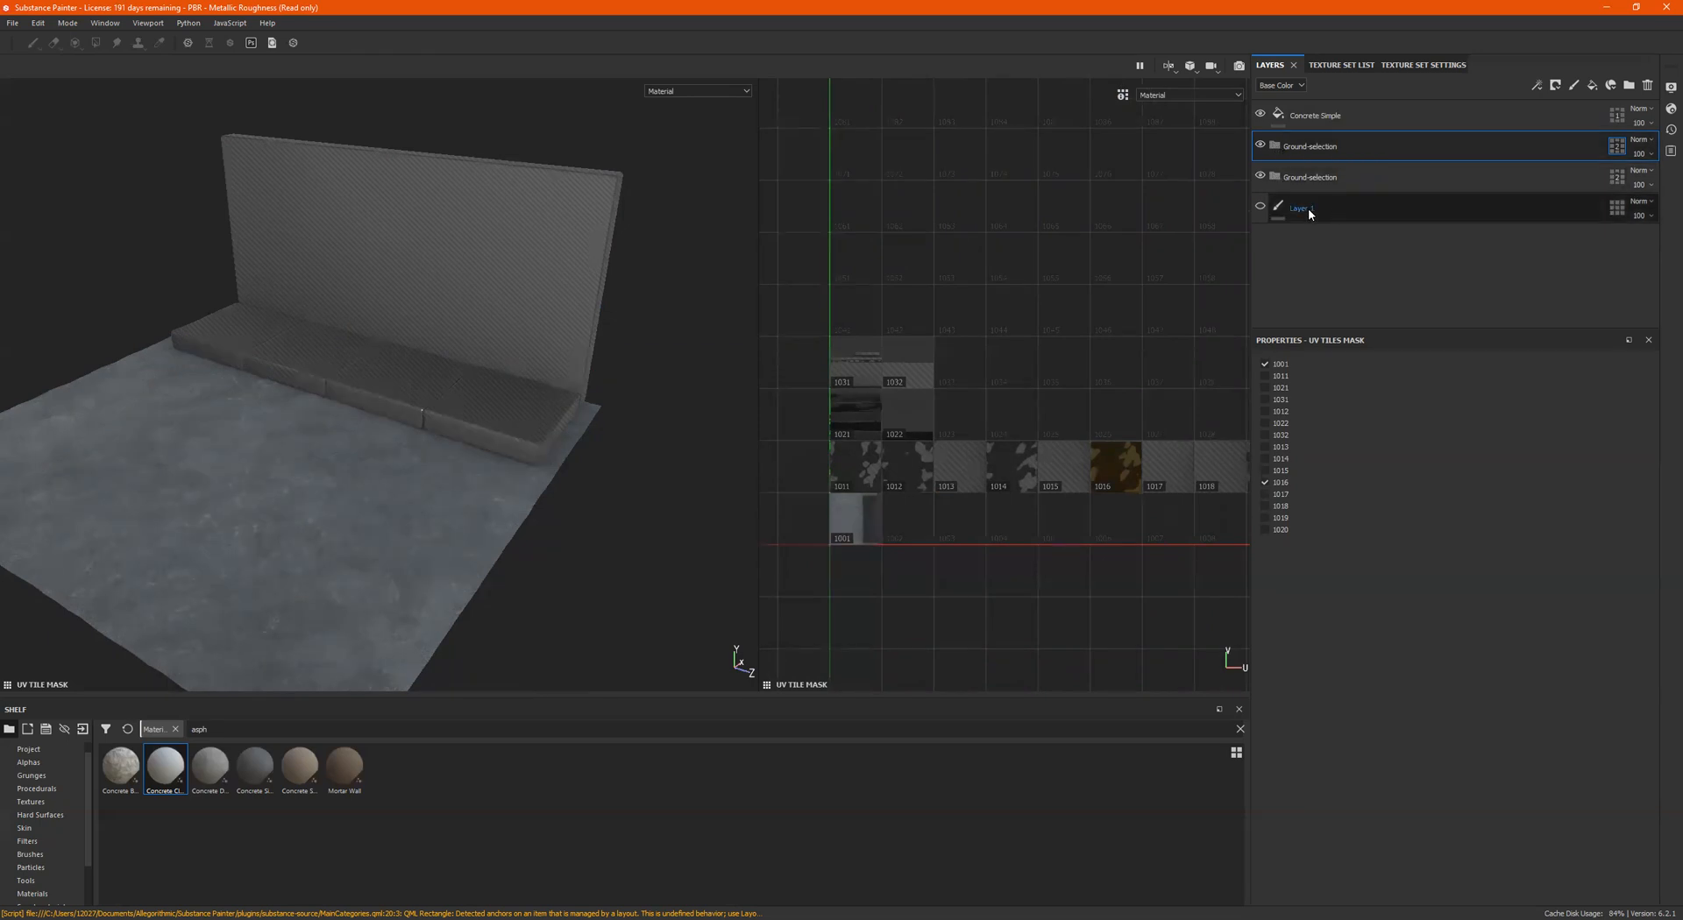
pyautogui.doubleClick(1310, 177)
pyautogui.press('Return')
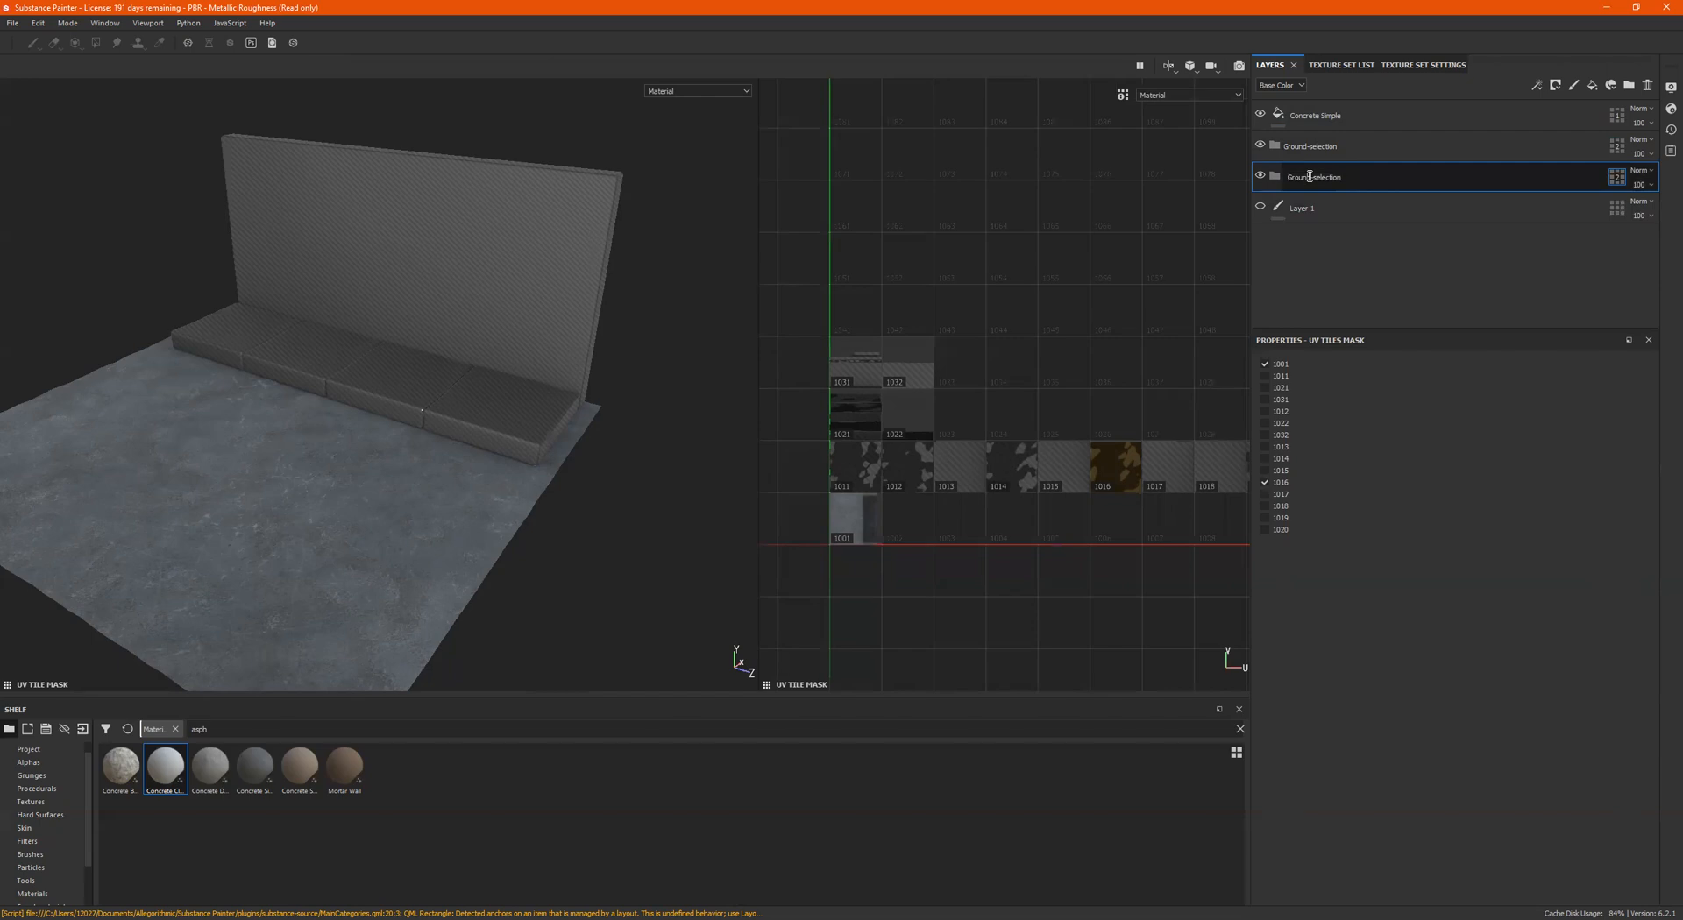
pyautogui.press('BackSpace')
pyautogui.press('BackSpace')
pyautogui.press('BackSpace')
pyautogui.press('BackSpace')
pyautogui.press('BackSpace')
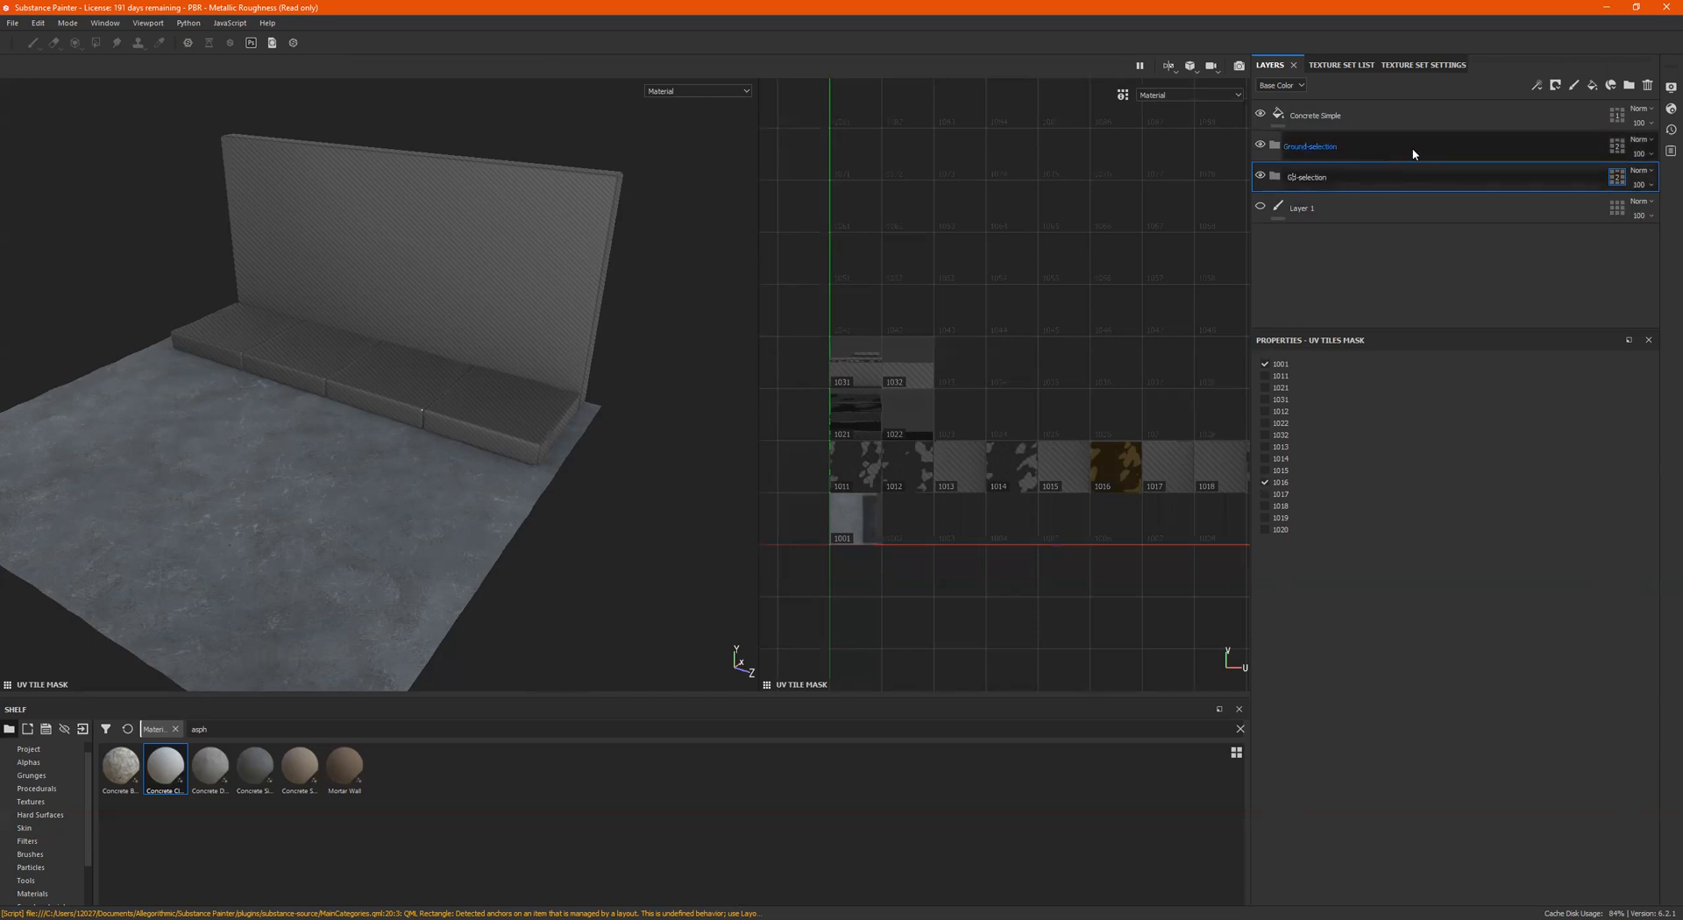
pyautogui.write('sideWall')
pyautogui.press('Return')
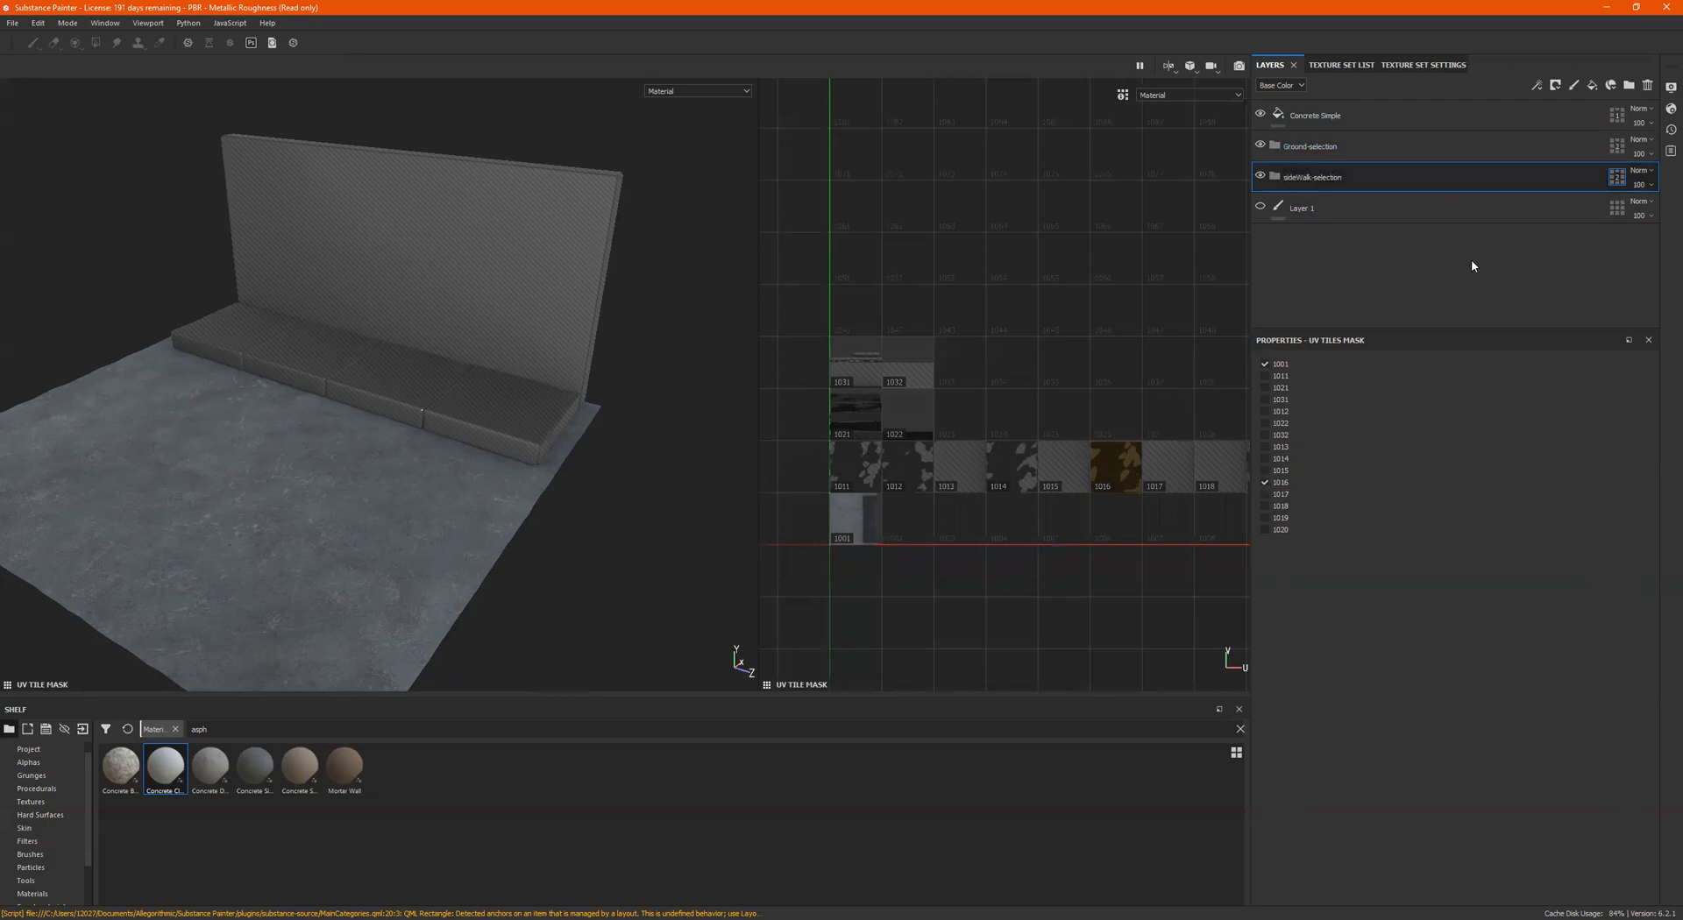
# Step: In sideWalk-selection's UV tile mask, exclude tiles 1001 and 1016 and include tiles 1011 to 1015 and 1017
pyautogui.rightClick(1616, 178)
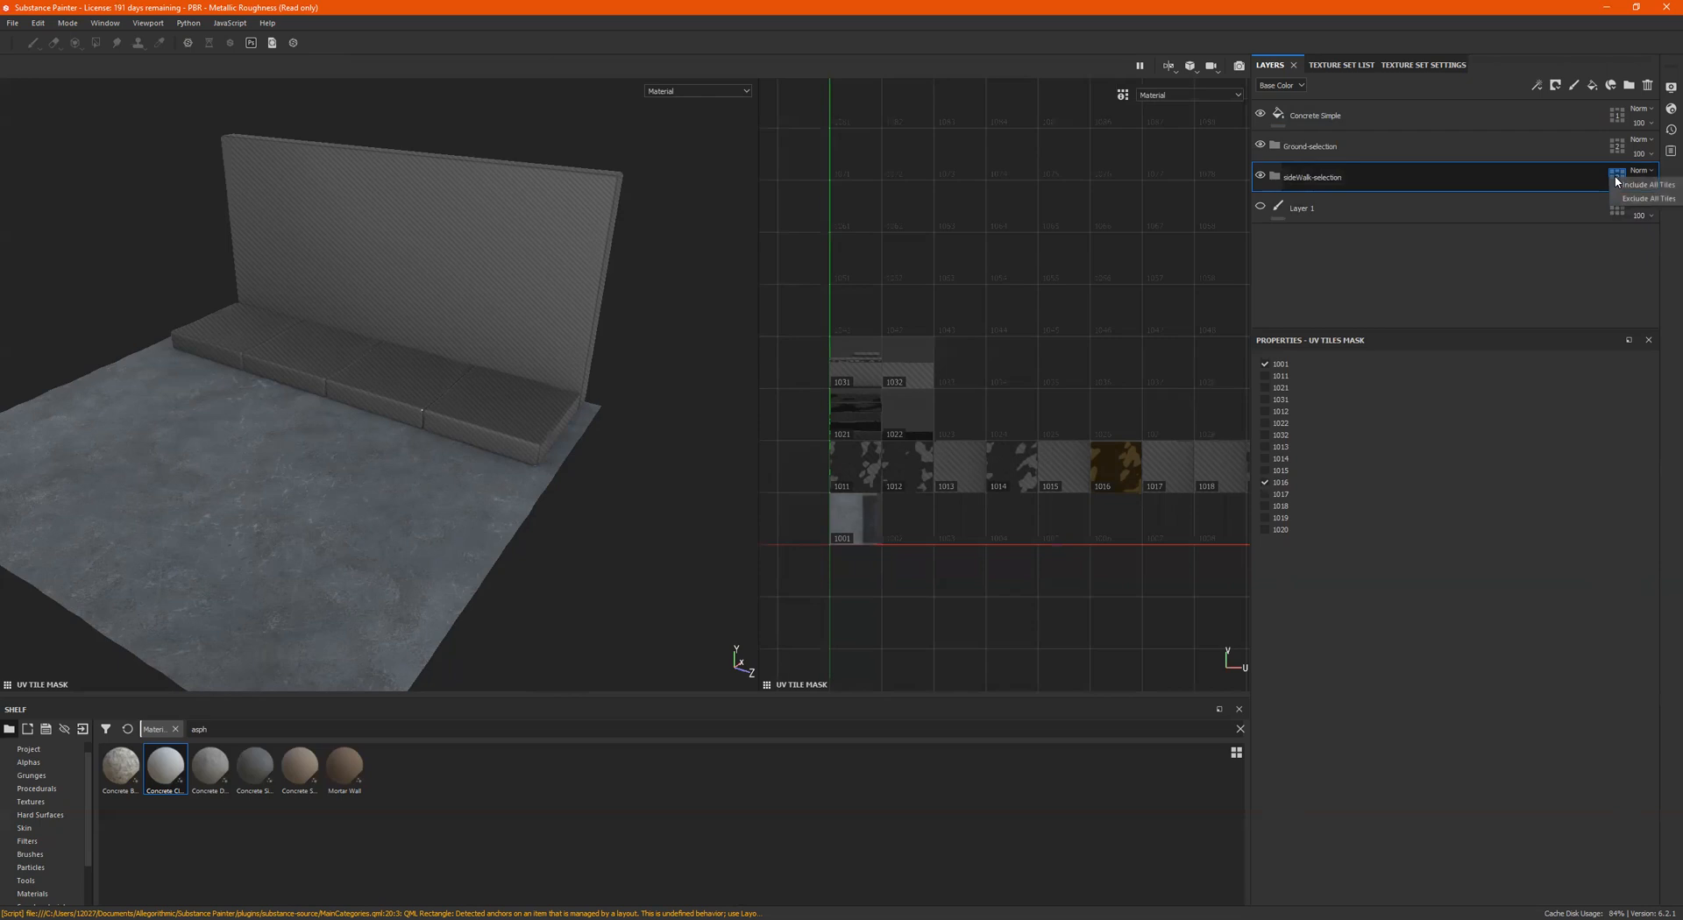
pyautogui.click(1617, 174)
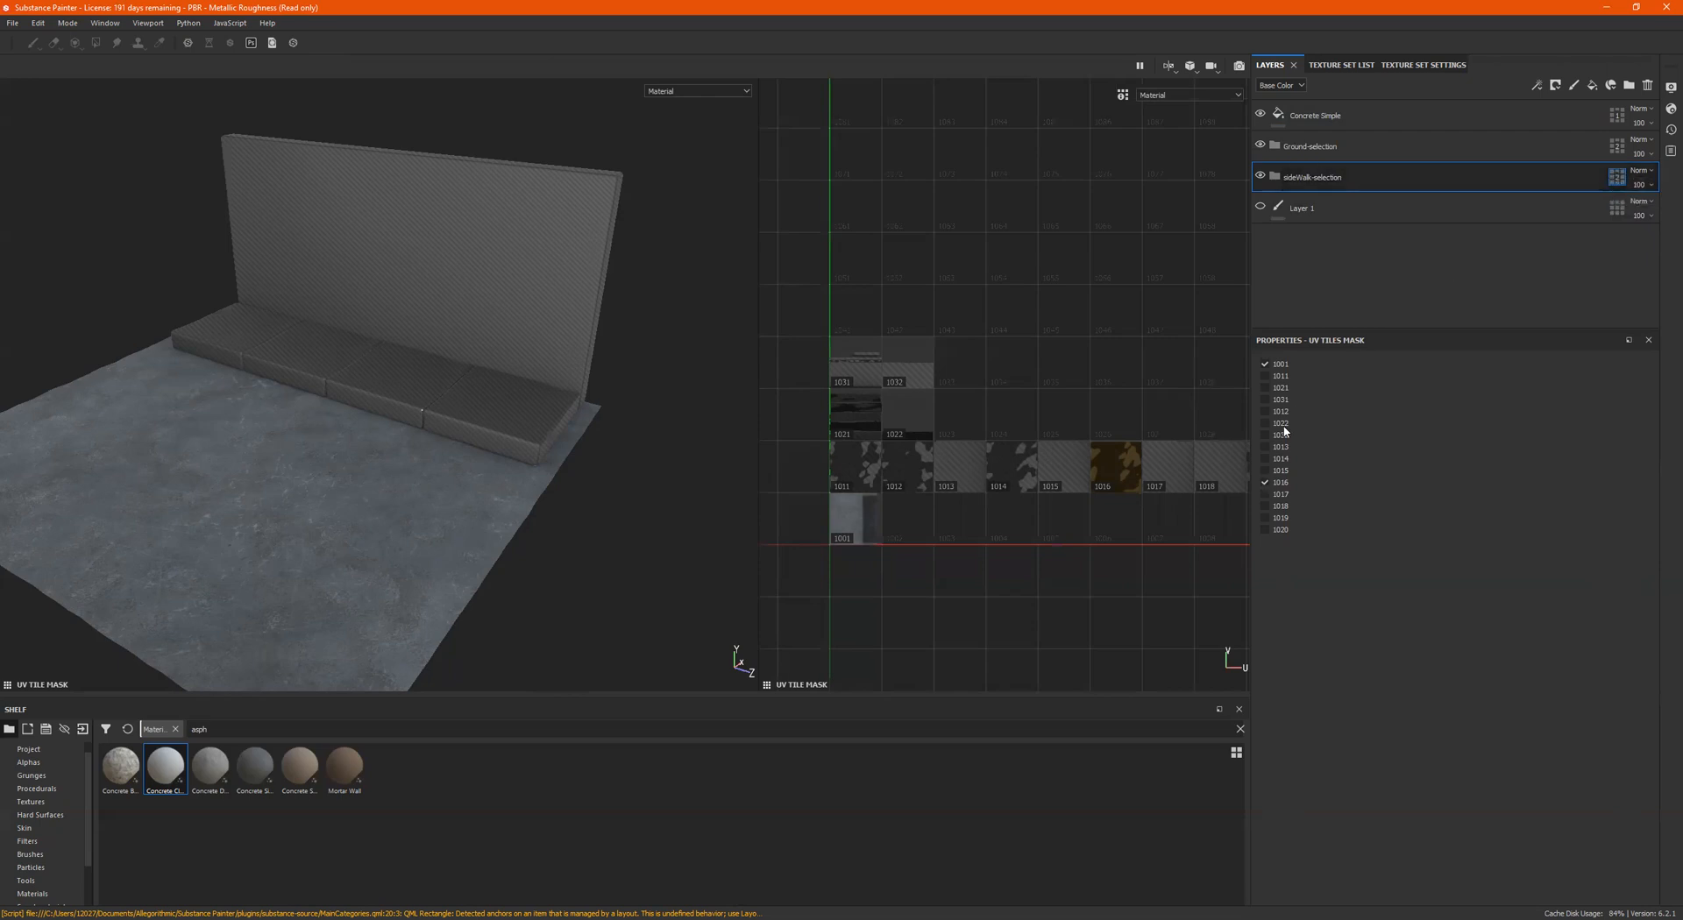
pyautogui.click(858, 517)
pyautogui.click(871, 481)
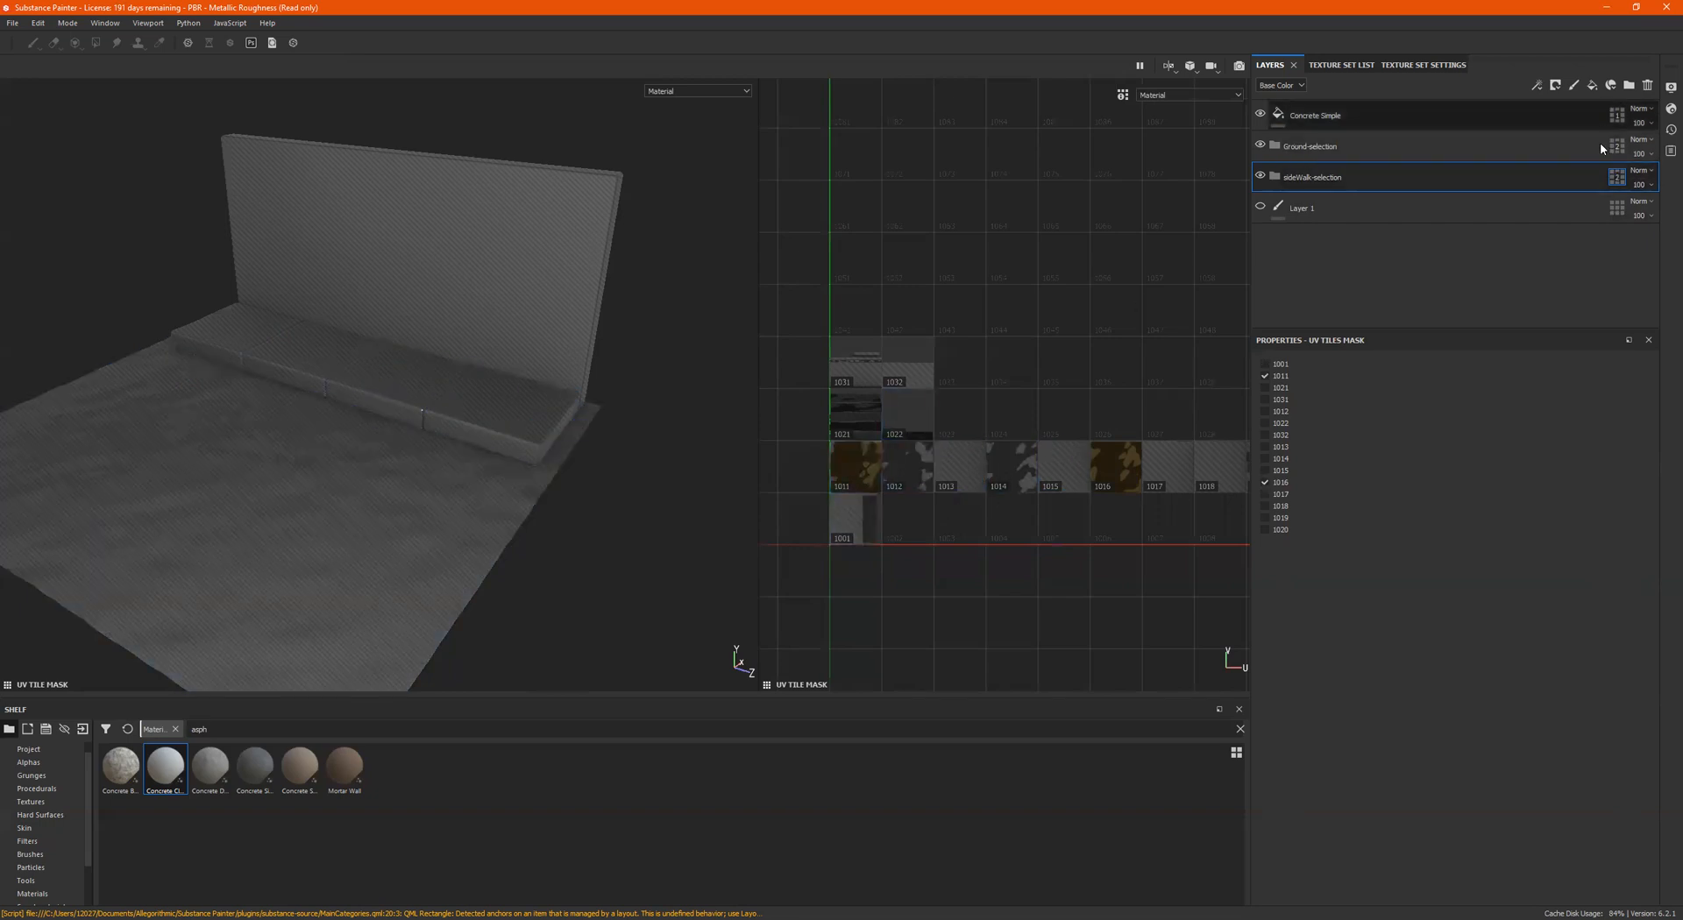
pyautogui.click(913, 480)
pyautogui.click(970, 477)
pyautogui.click(1010, 472)
pyautogui.click(1053, 468)
pyautogui.click(1113, 465)
pyautogui.click(1154, 461)
# Step: Include tiles 1018 to 1022 in the sideWalk-selection folder's UV tile mask
pyautogui.scroll(-3, 1148, 524)
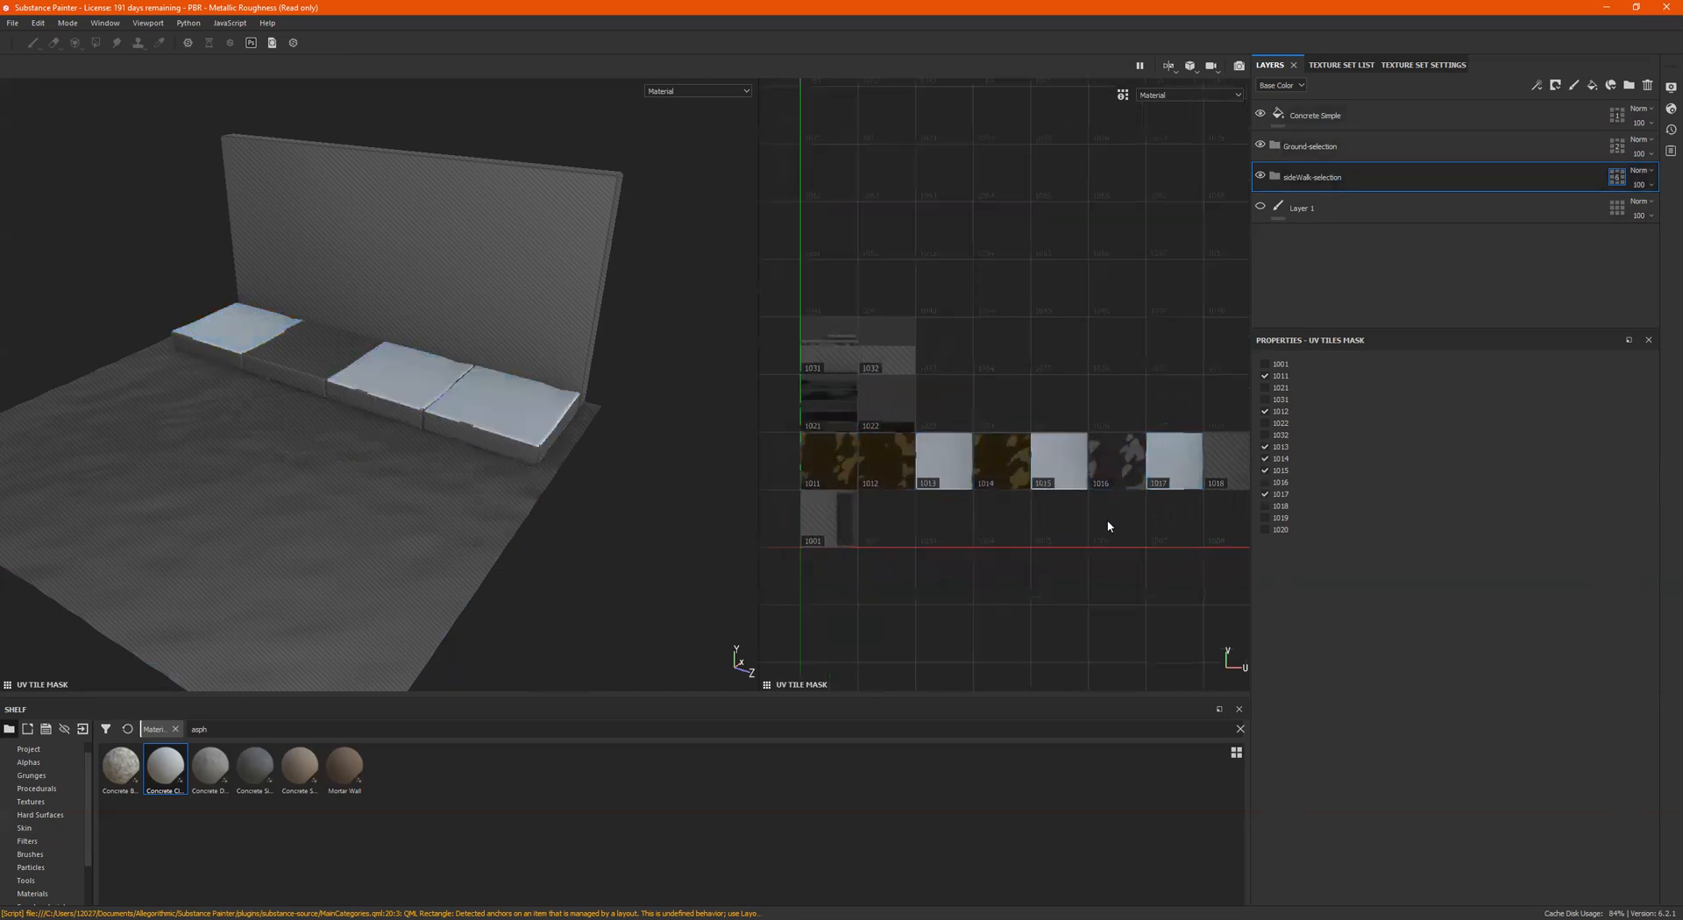
pyautogui.keyDown('alt'); pyautogui.moveTo(1191, 536); pyautogui.dragTo(1049, 533, button='middle'); pyautogui.keyUp('alt')
pyautogui.scroll(-1, 1061, 493)
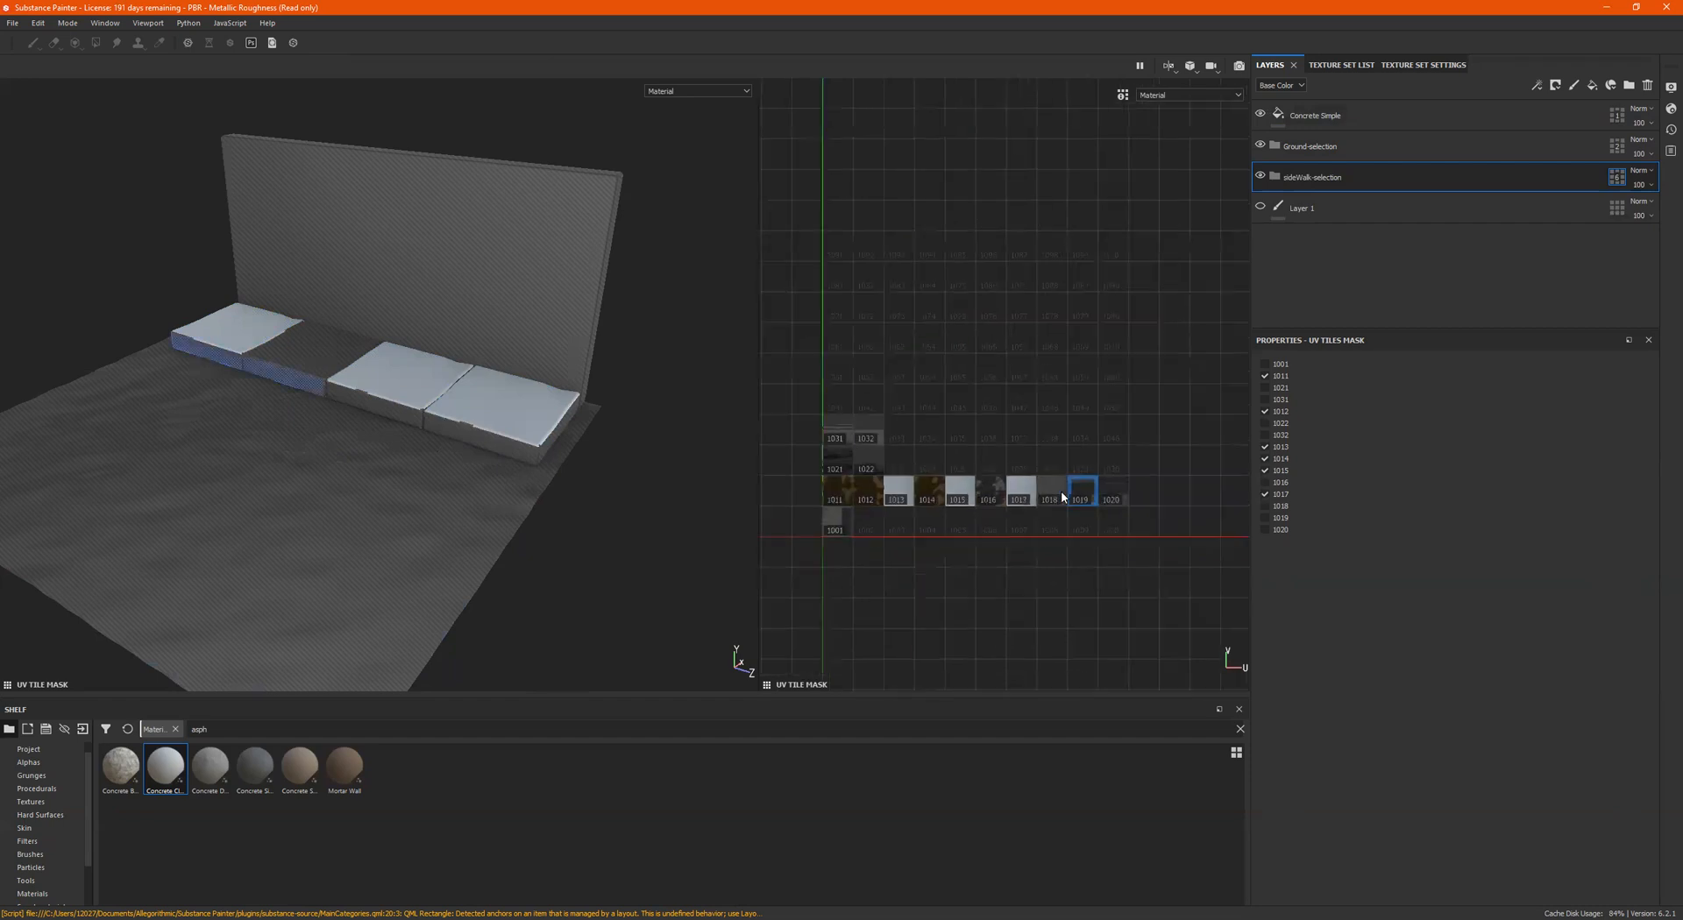
pyautogui.scroll(-1, 1062, 492)
pyautogui.click(1062, 493)
pyautogui.click(1086, 492)
pyautogui.click(1100, 492)
pyautogui.scroll(-3, 846, 462)
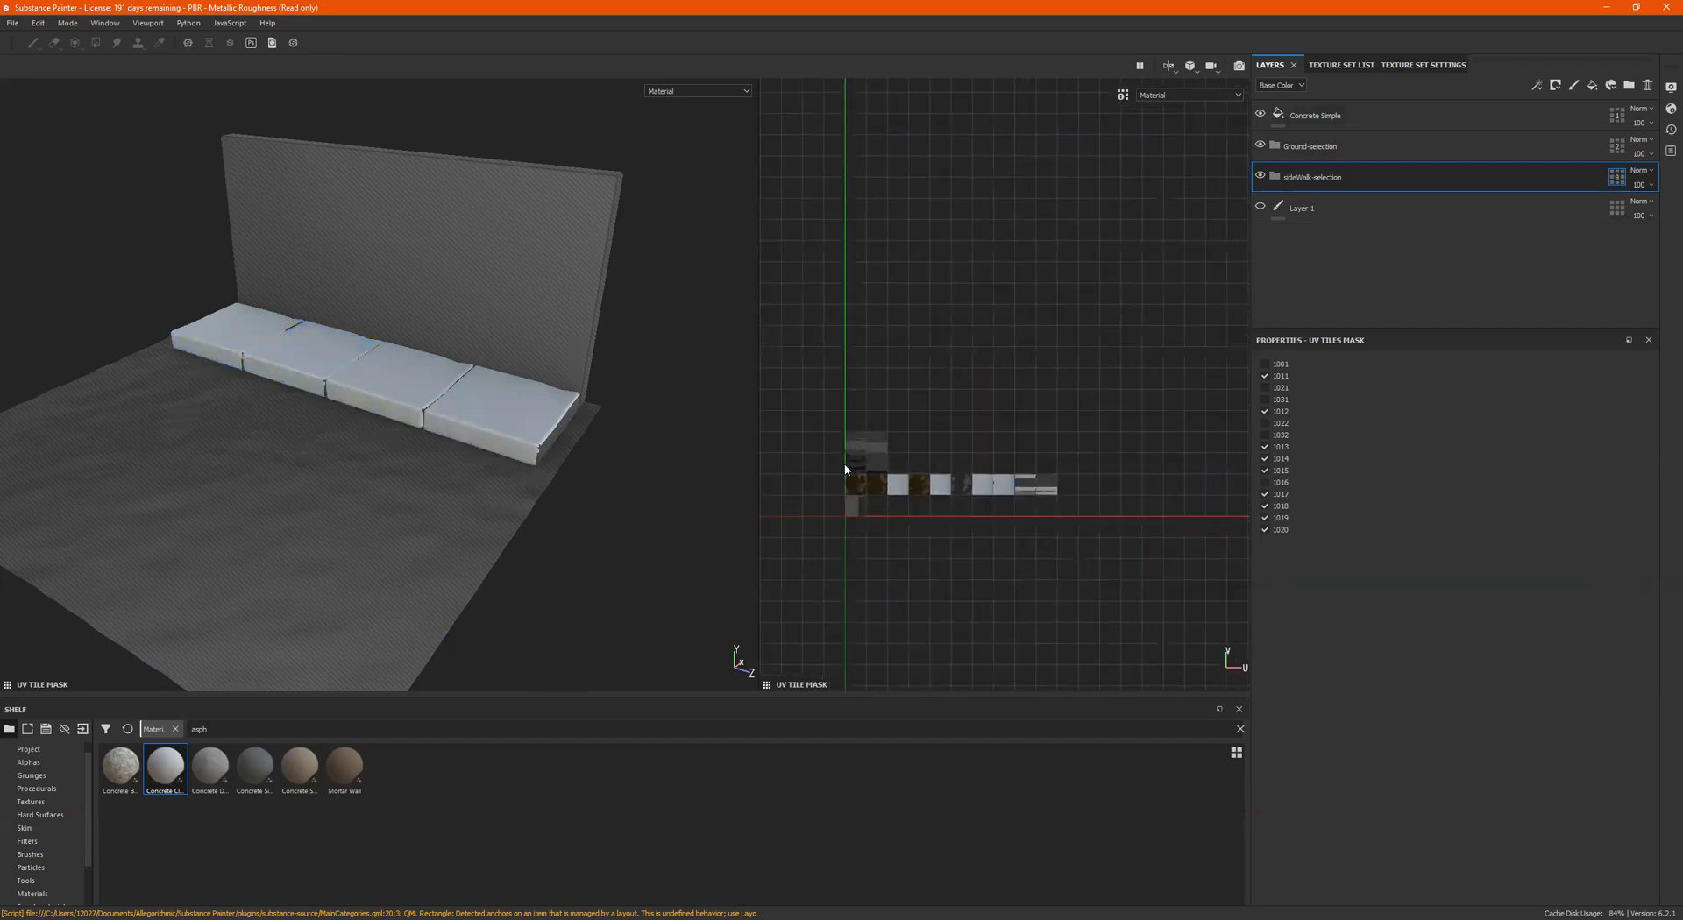
pyautogui.scroll(5, 853, 458)
pyautogui.scroll(2, 857, 462)
pyautogui.click(868, 467)
pyautogui.click(904, 466)
pyautogui.scroll(2, 1000, 528)
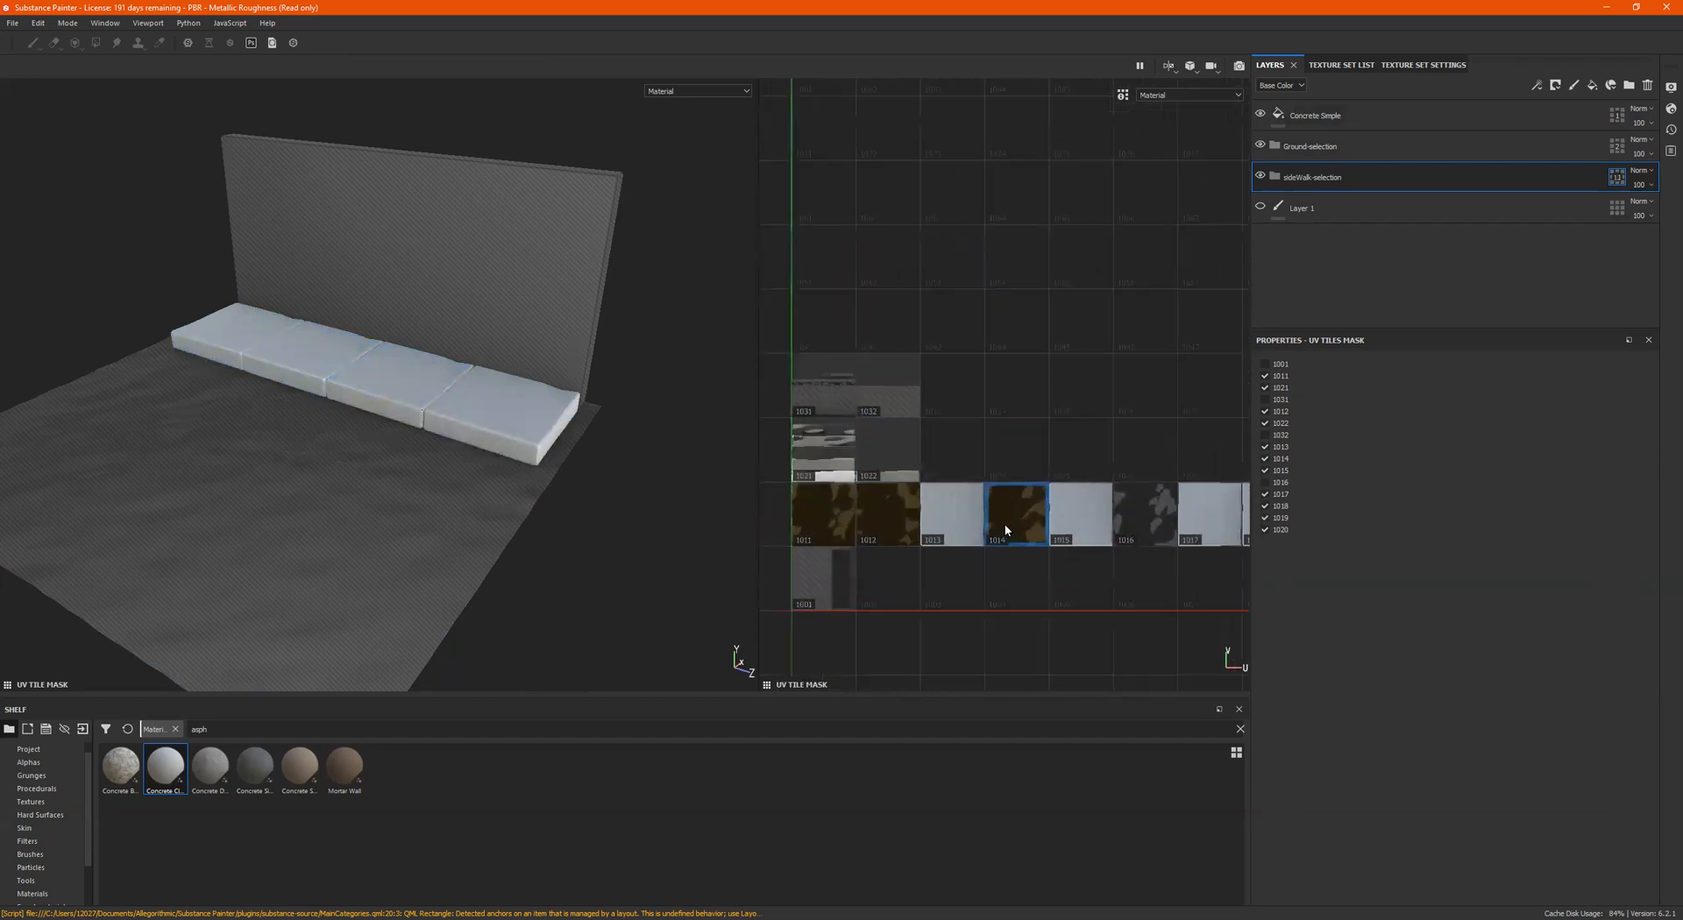
# Step: Duplicate the sideWalk-selection folder and rename the lower copy Wall-selection
pyautogui.scroll(-3, 1001, 528)
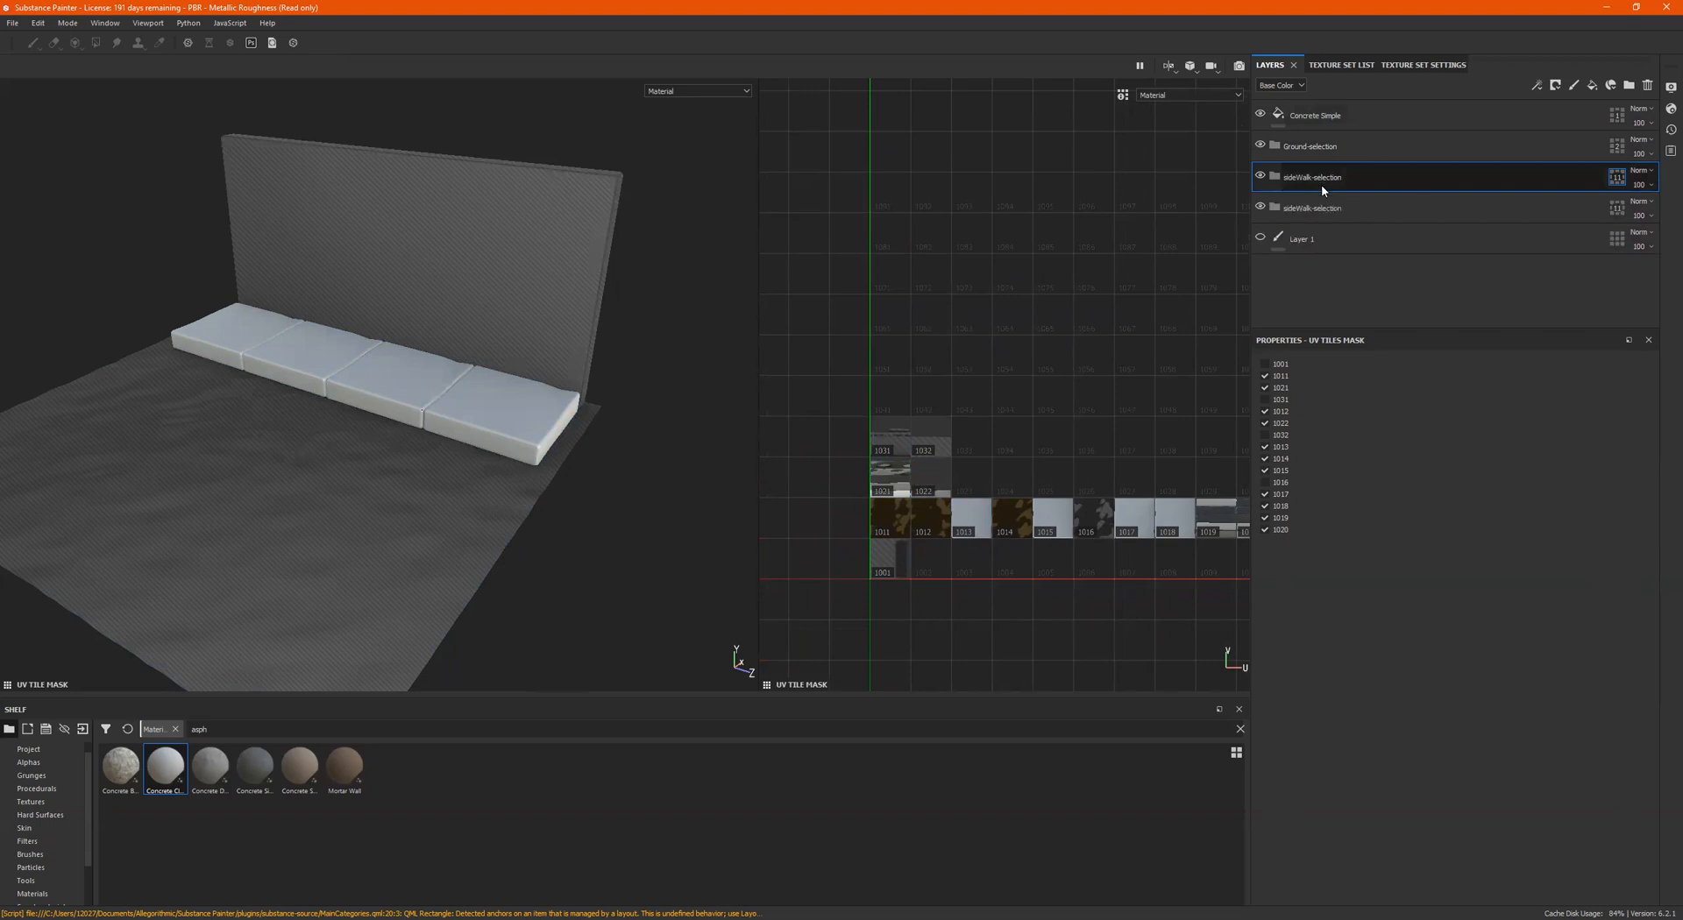
pyautogui.hotkey('ctrl', 'd')
pyautogui.doubleClick(1304, 209)
pyautogui.click(1307, 210)
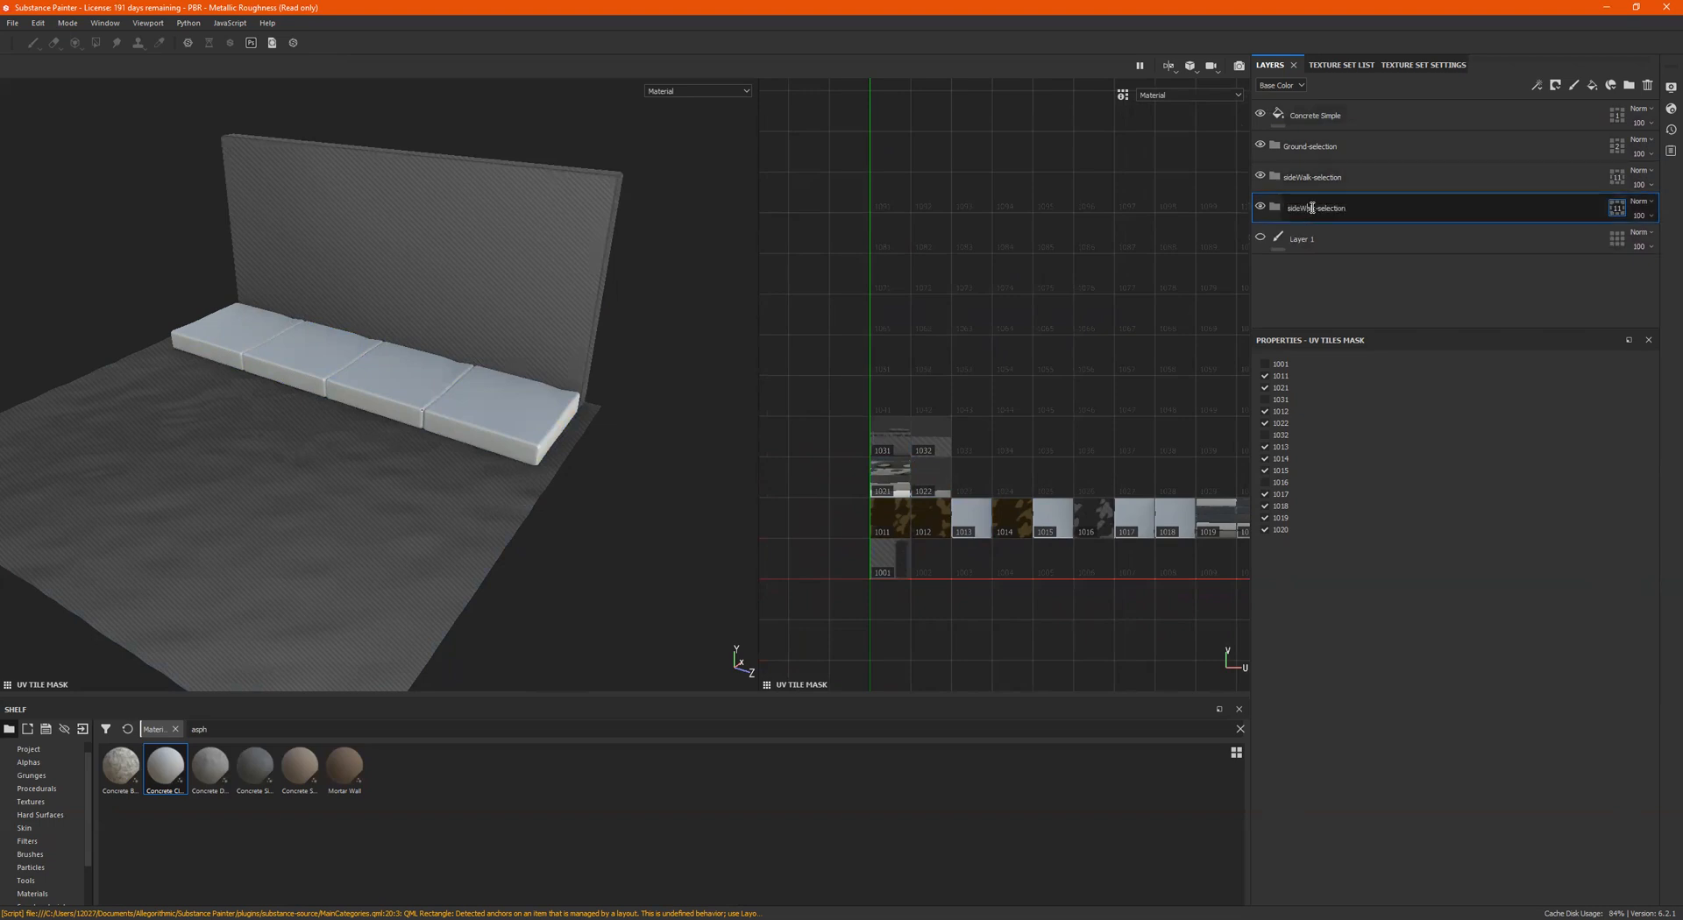
pyautogui.moveTo(1314, 210); pyautogui.dragTo(1271, 209)
pyautogui.press('BackSpace')
pyautogui.write('0')
pyautogui.press('Delete')
pyautogui.press('BackSpace')
pyautogui.write('Wall')
pyautogui.press('Return')
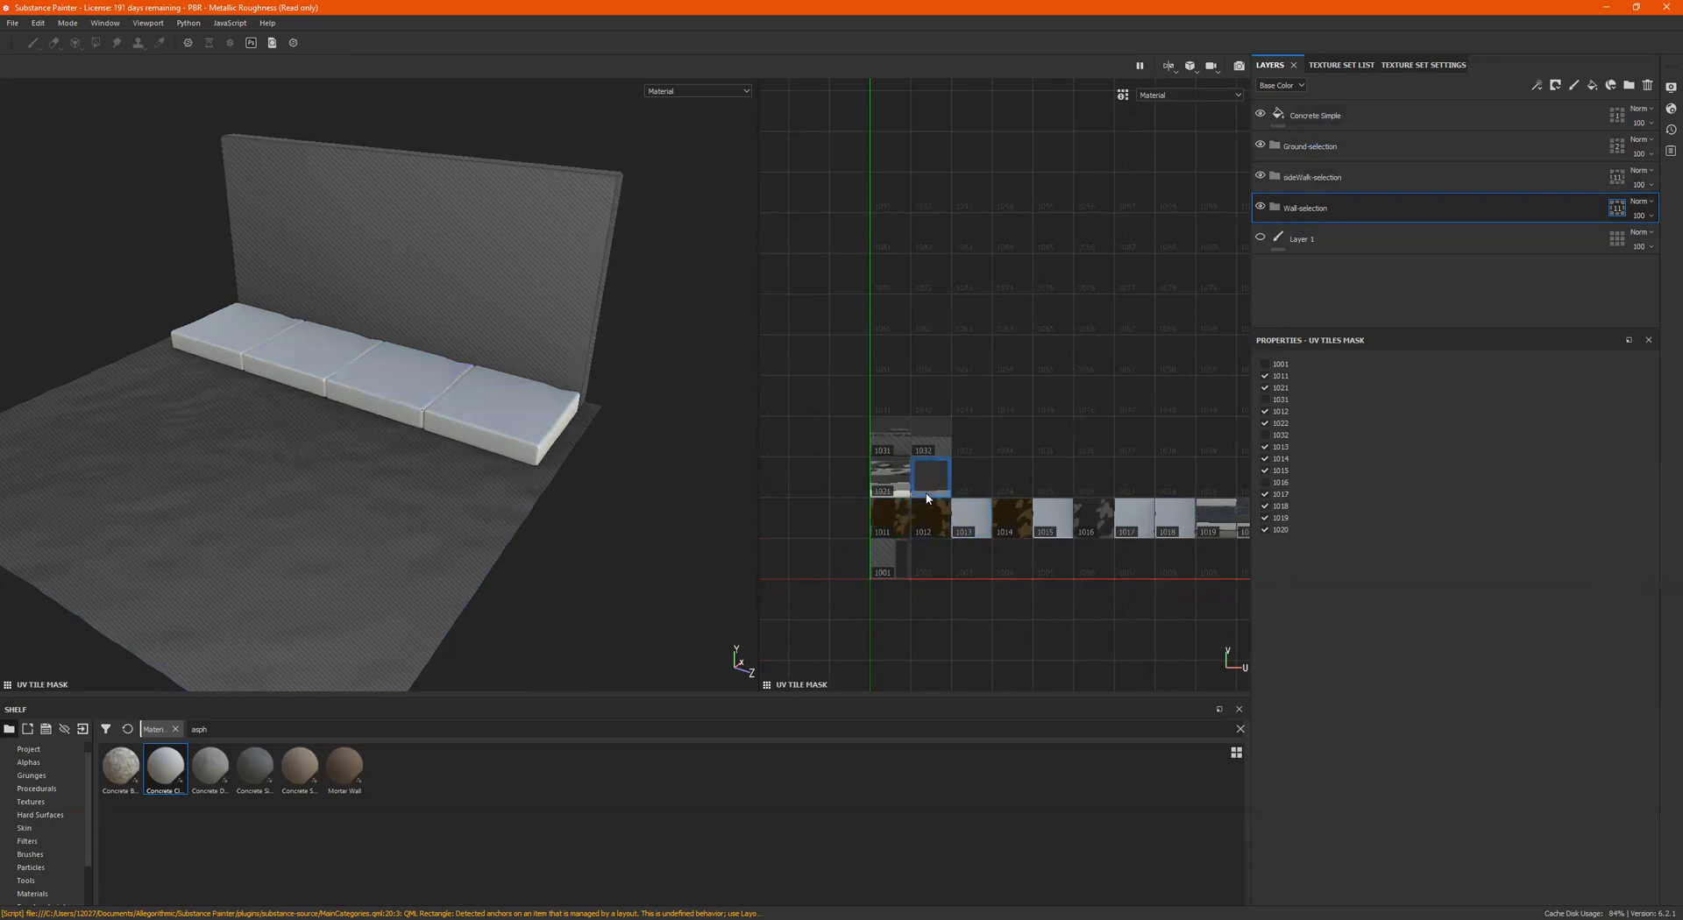
# Step: In Wall-selection's UV tile mask, include tile 1031 and exclude tiles 1011, 1012, 1021 and 1022
pyautogui.scroll(2, 929, 498)
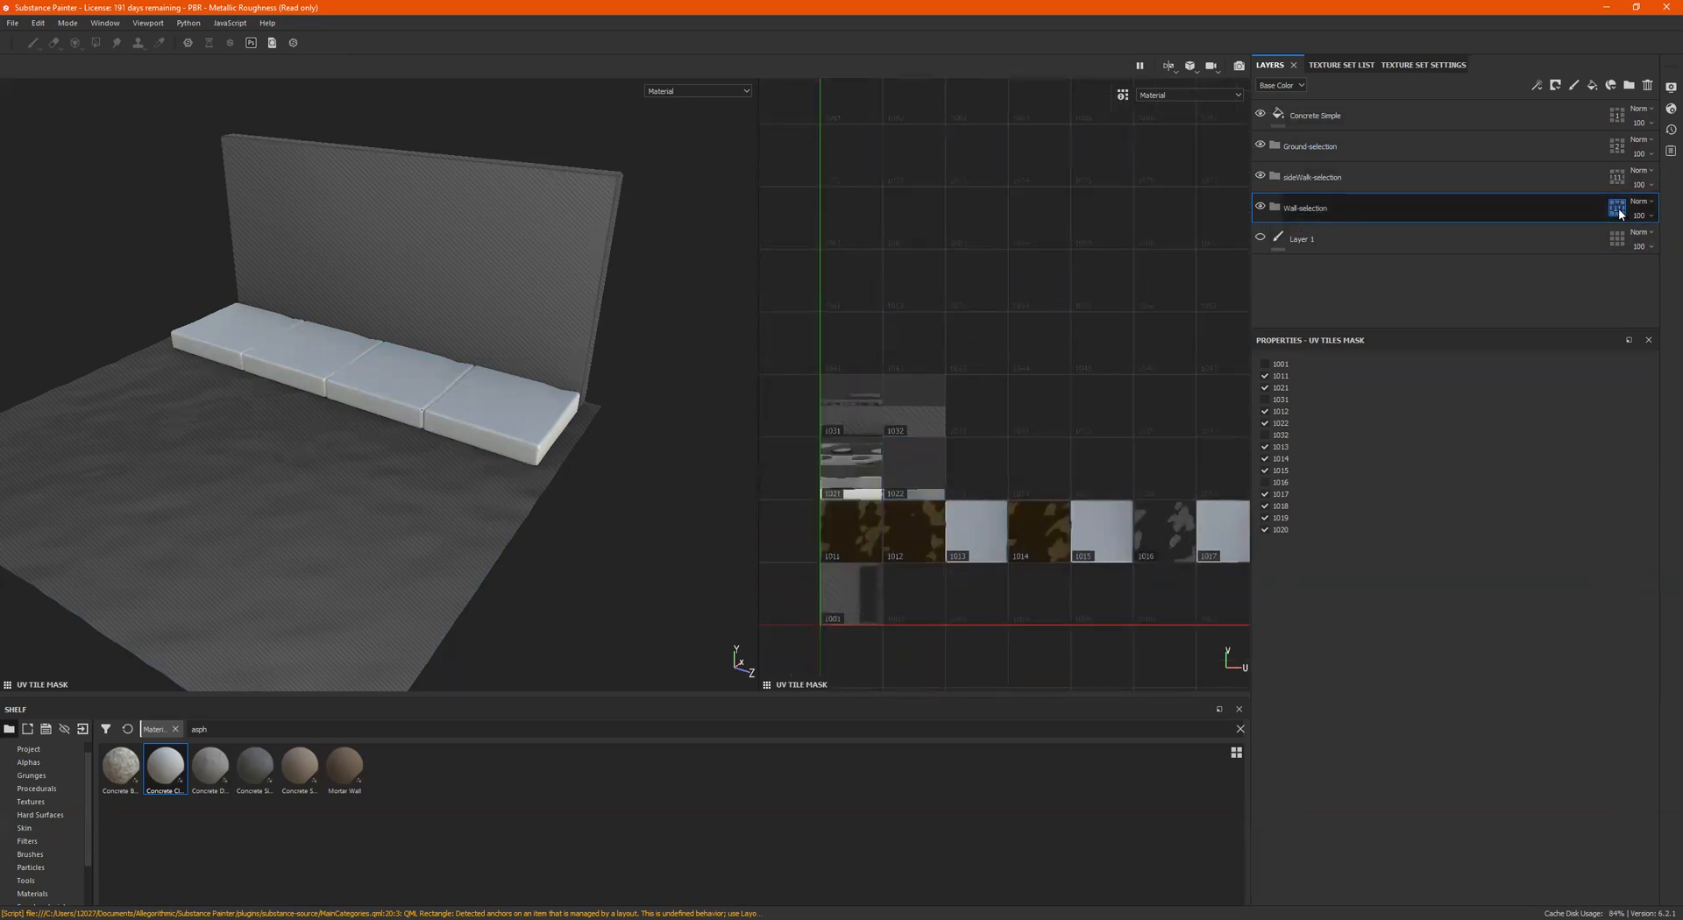
pyautogui.click(881, 412)
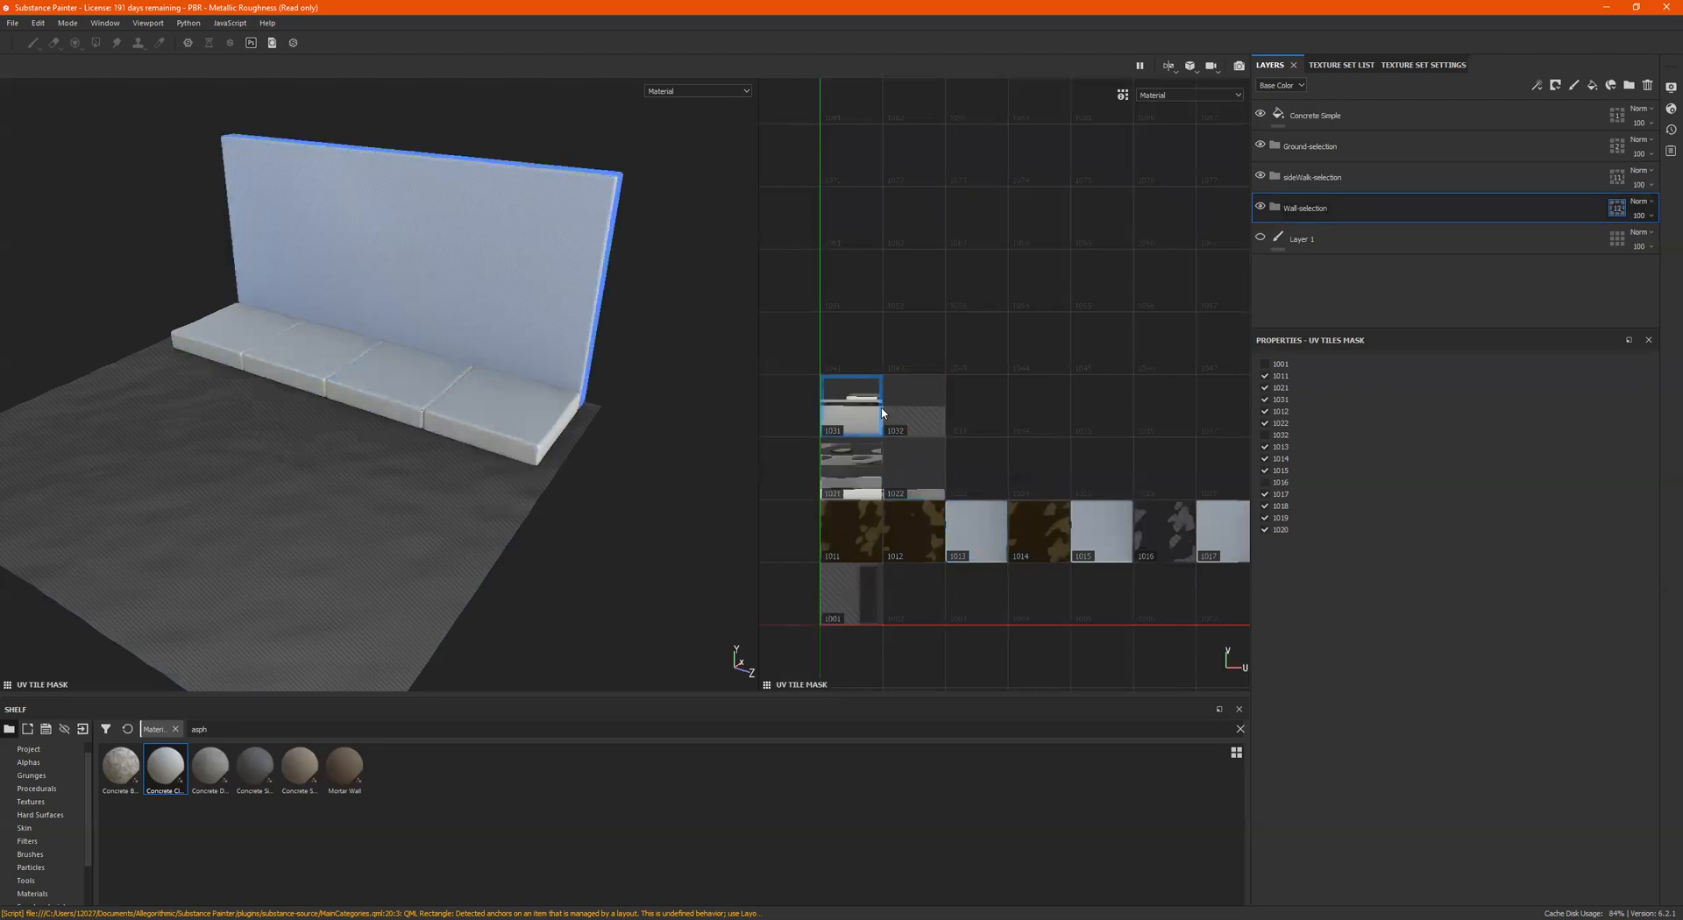
pyautogui.click(854, 589)
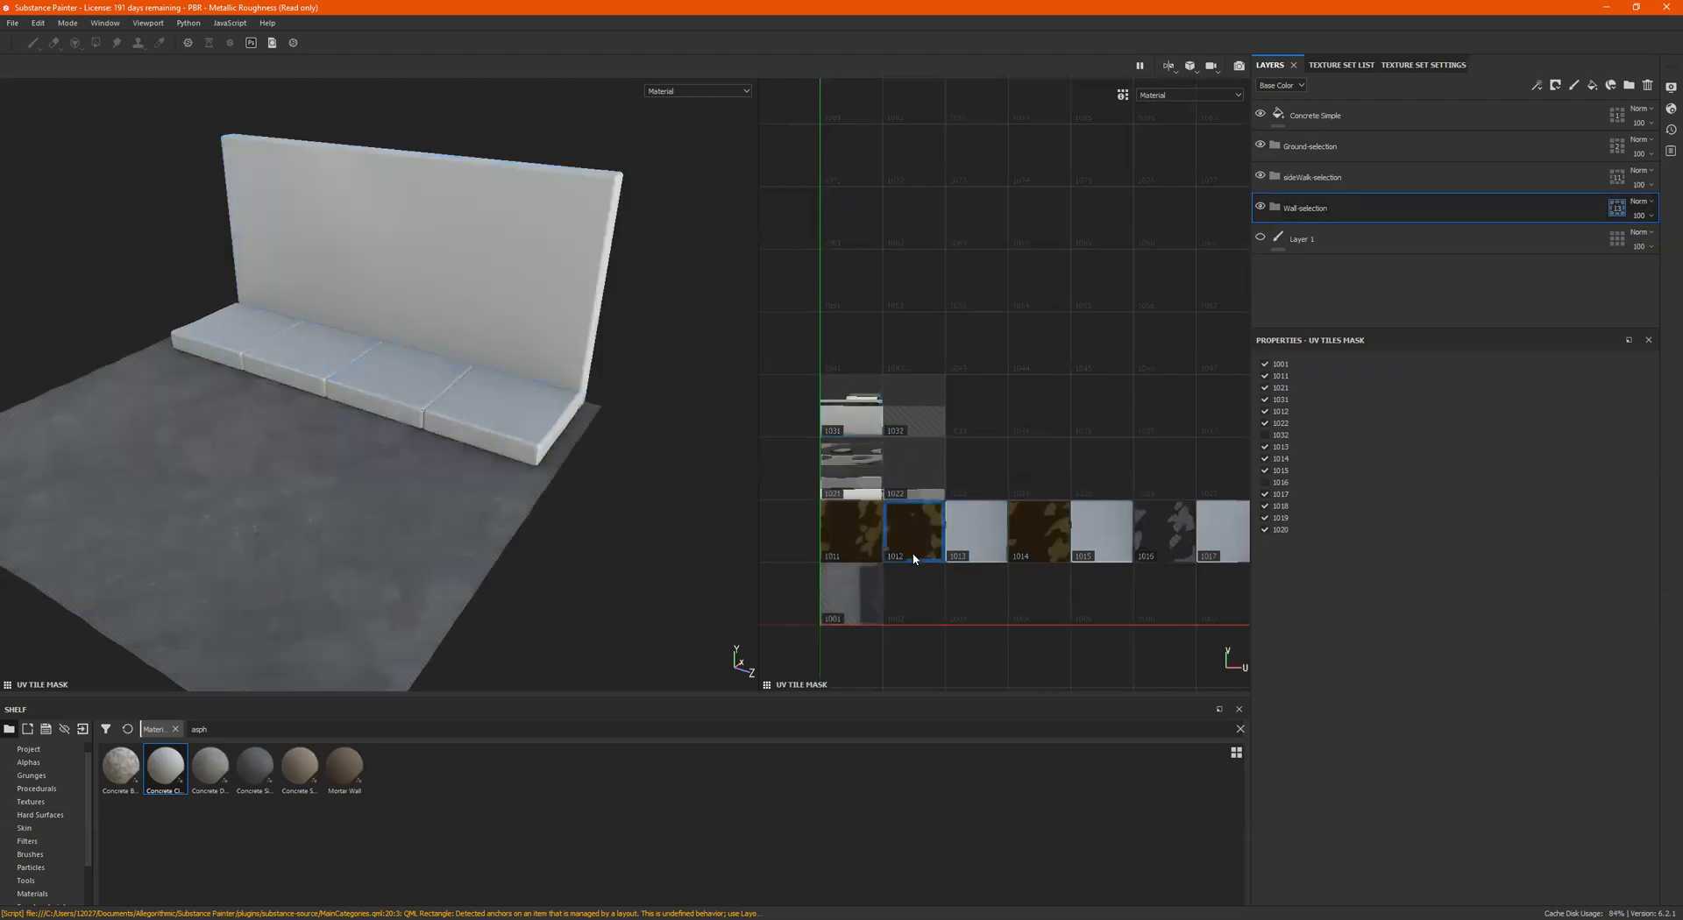
pyautogui.click(917, 475)
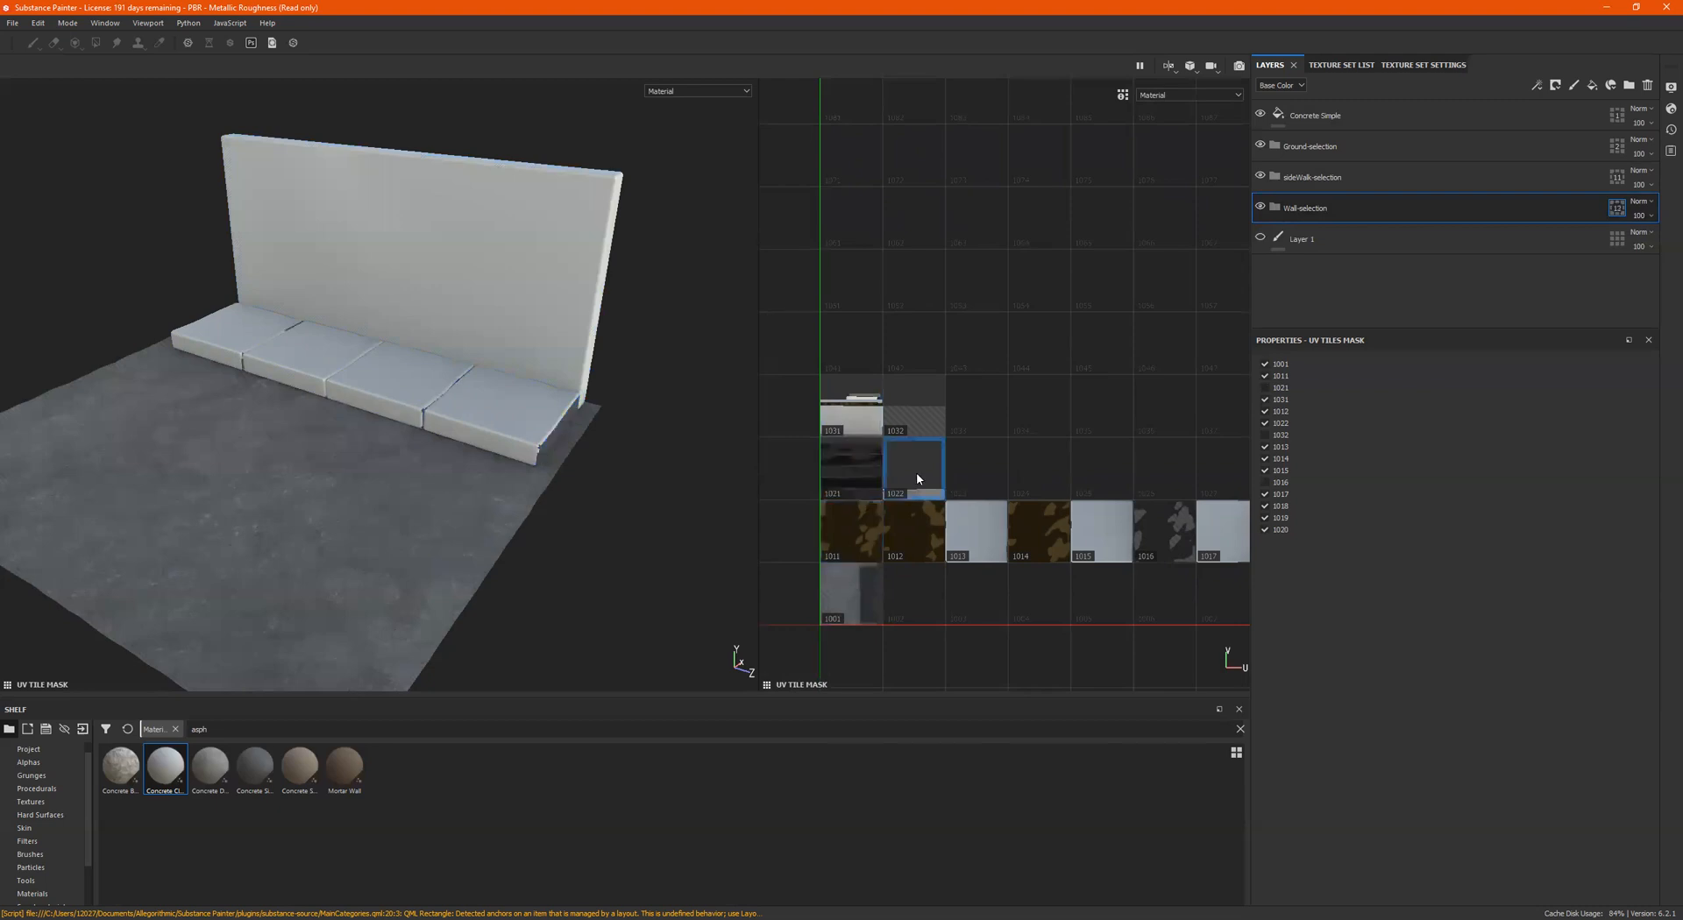
pyautogui.click(850, 553)
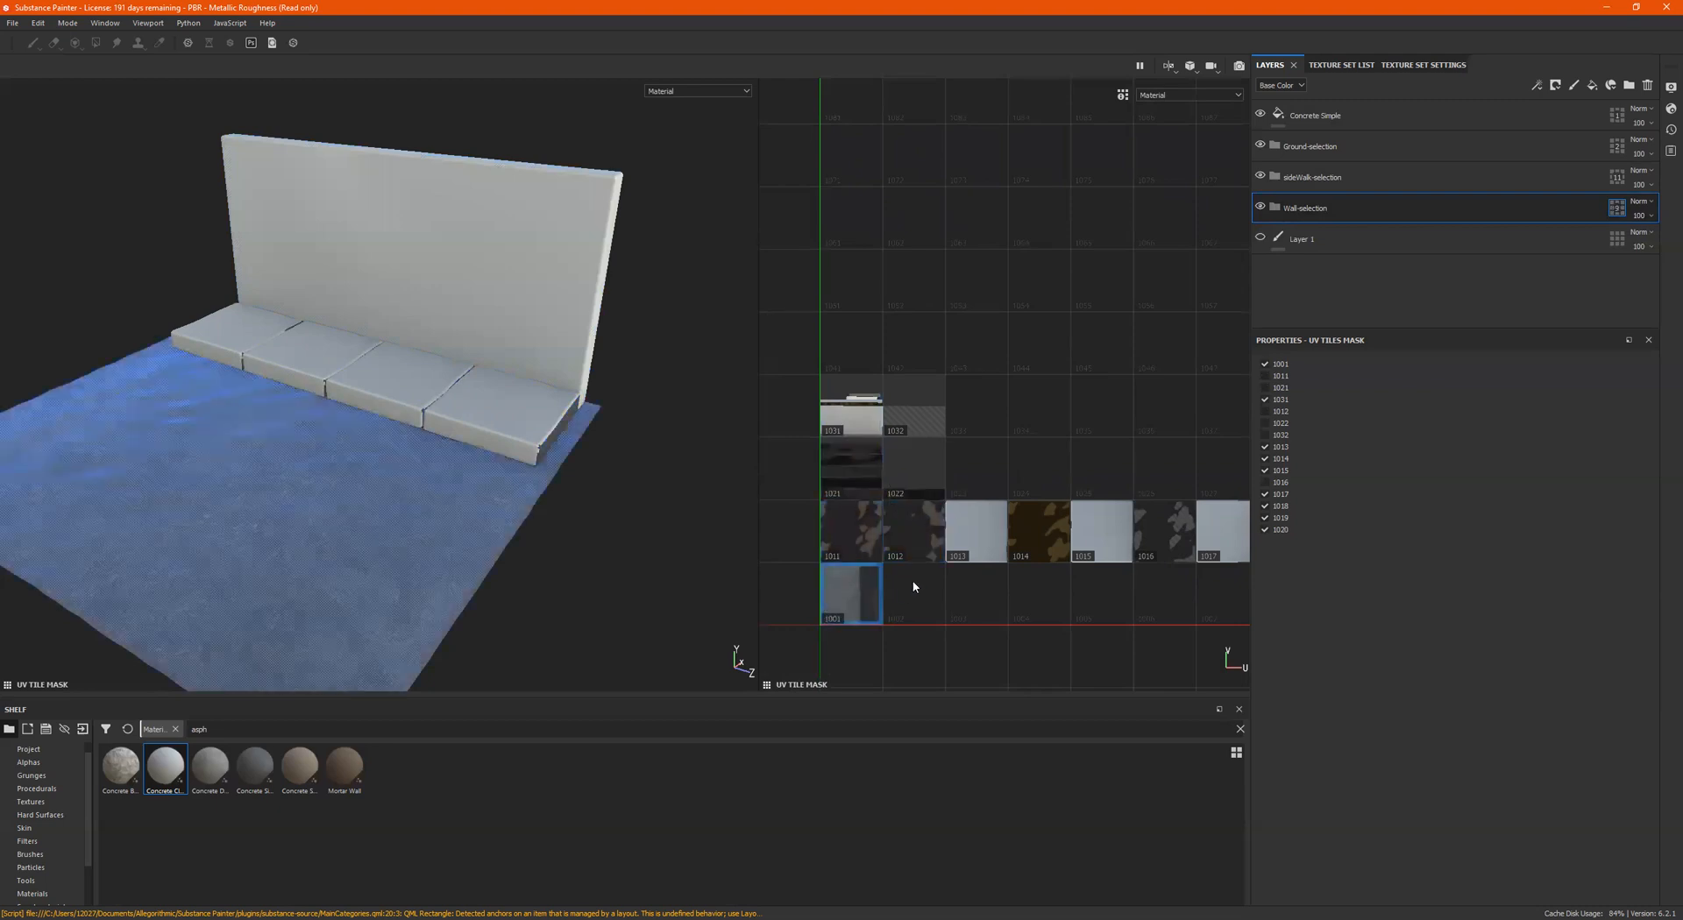
# Step: Exclude tiles 1001, 1013 to 1015 and 1017 to 1020 from the Wall-selection folder's UV tile mask
pyautogui.click(997, 546)
pyautogui.click(1111, 527)
pyautogui.click(1059, 529)
pyautogui.scroll(2, 1161, 582)
pyautogui.scroll(-3, 1175, 593)
pyautogui.keyDown('alt'); pyautogui.moveTo(1190, 593); pyautogui.dragTo(905, 593, button='middle'); pyautogui.keyUp('alt')
pyautogui.click(945, 547)
pyautogui.click(994, 546)
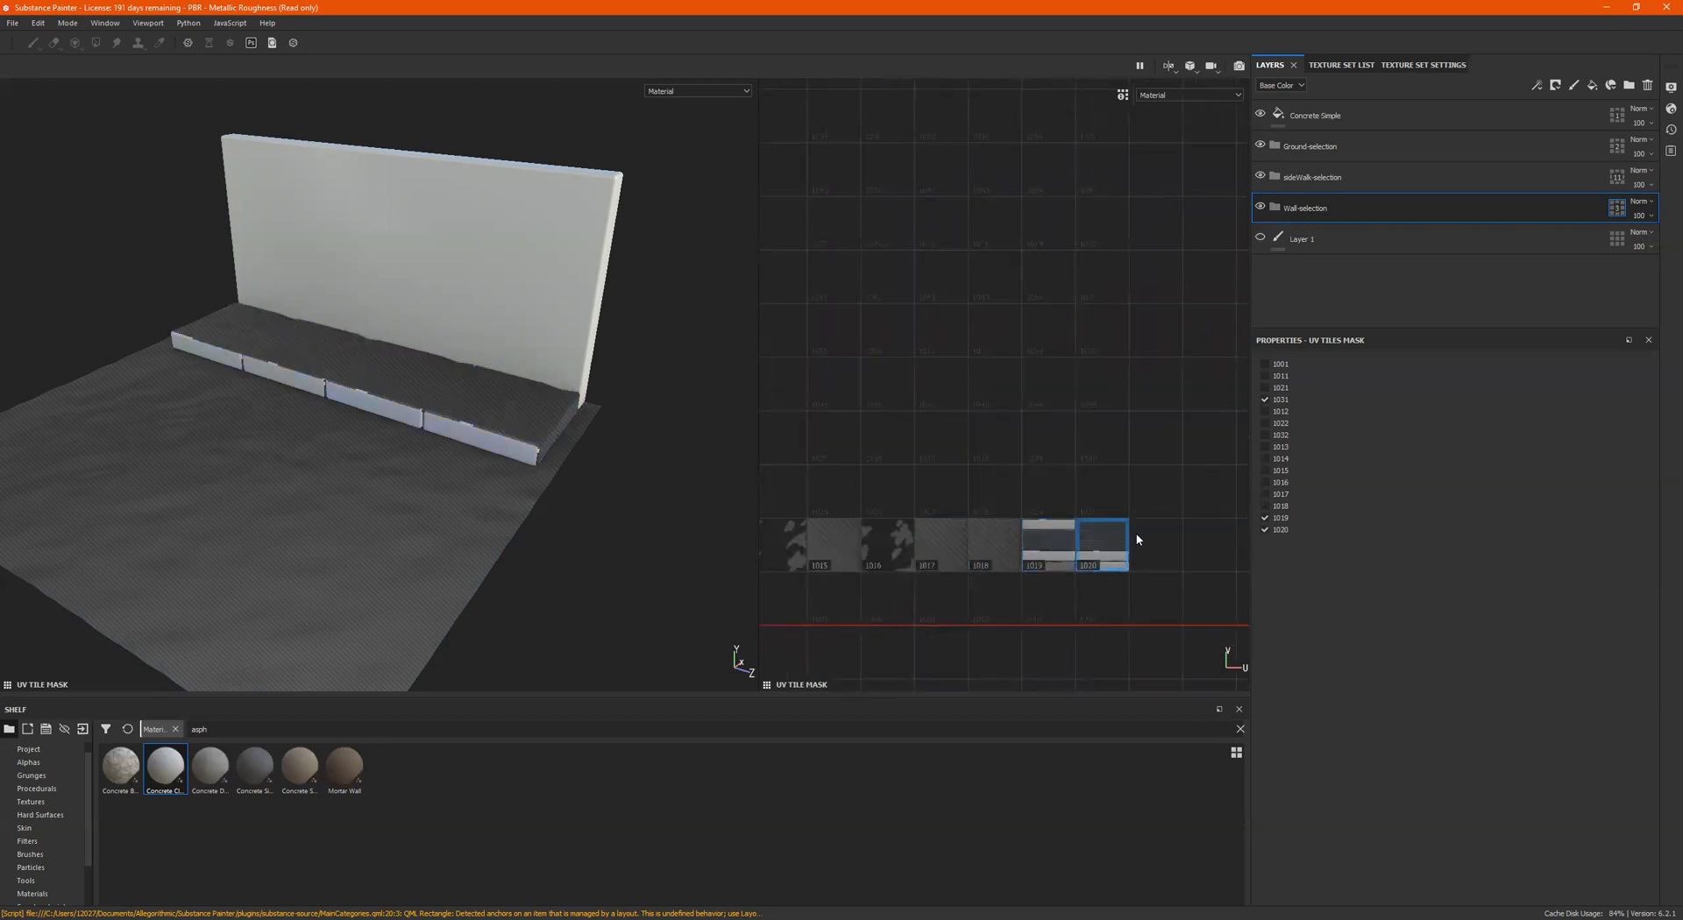
pyautogui.click(1095, 548)
pyautogui.click(1044, 558)
# Step: Include tile 1032, the wall's back side, in the Wall-selection folder's UV tile mask
pyautogui.scroll(2, 1038, 605)
pyautogui.scroll(-4, 952, 598)
pyautogui.keyDown('alt'); pyautogui.moveTo(1119, 582); pyautogui.dragTo(1084, 581, button='middle'); pyautogui.keyUp('alt')
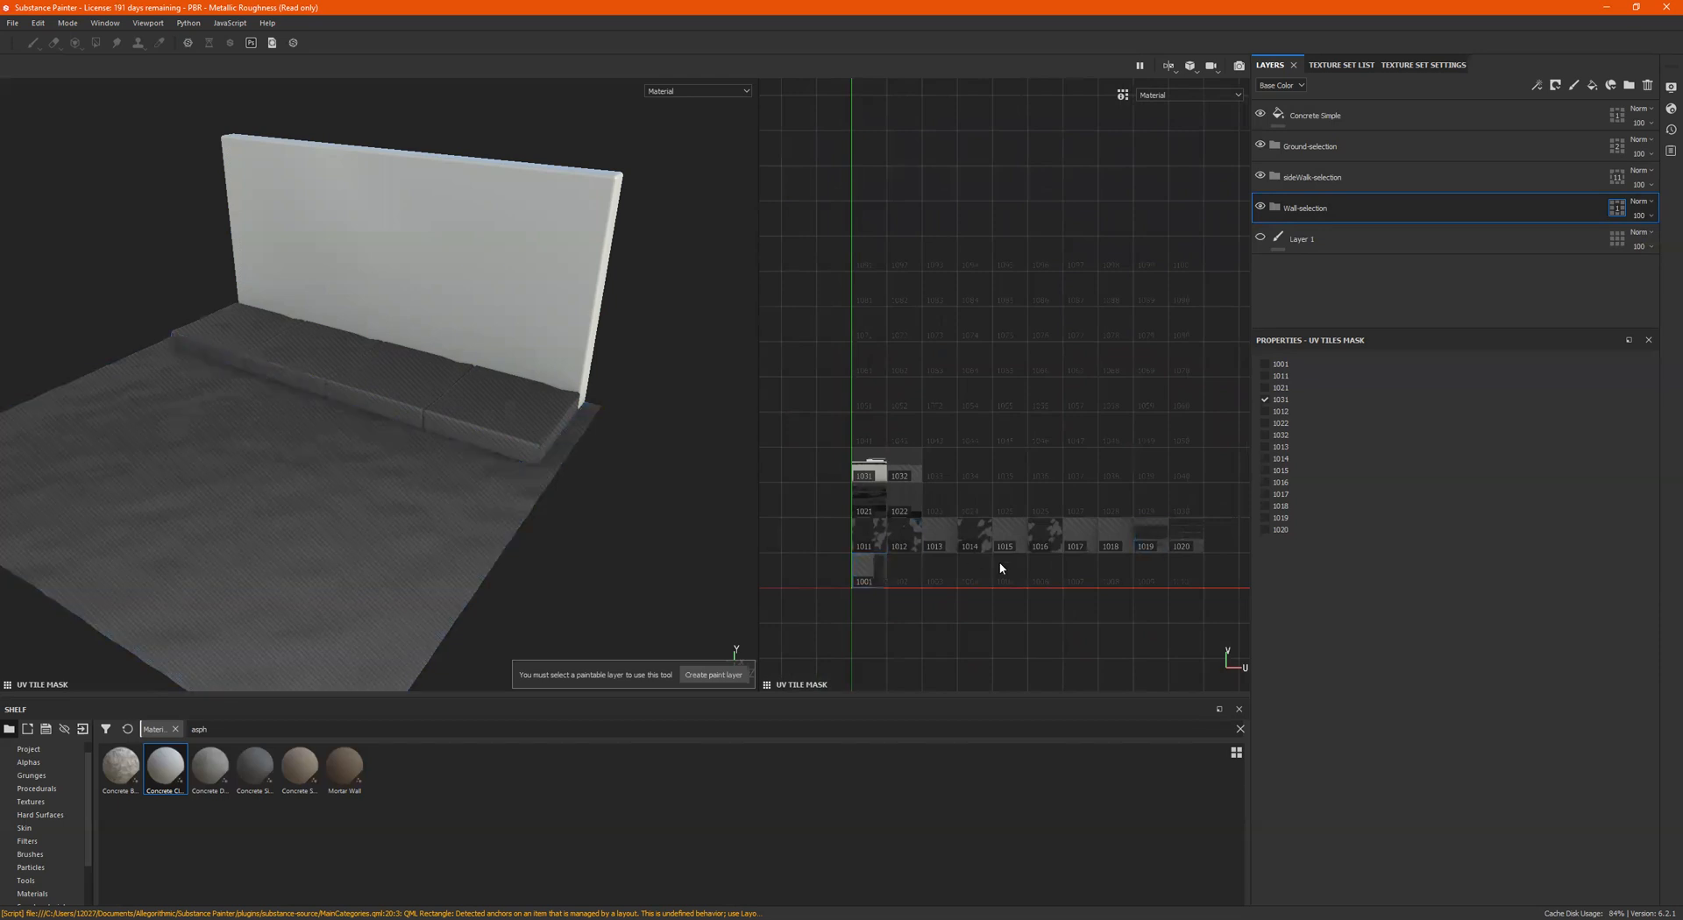
pyautogui.scroll(-1, 881, 532)
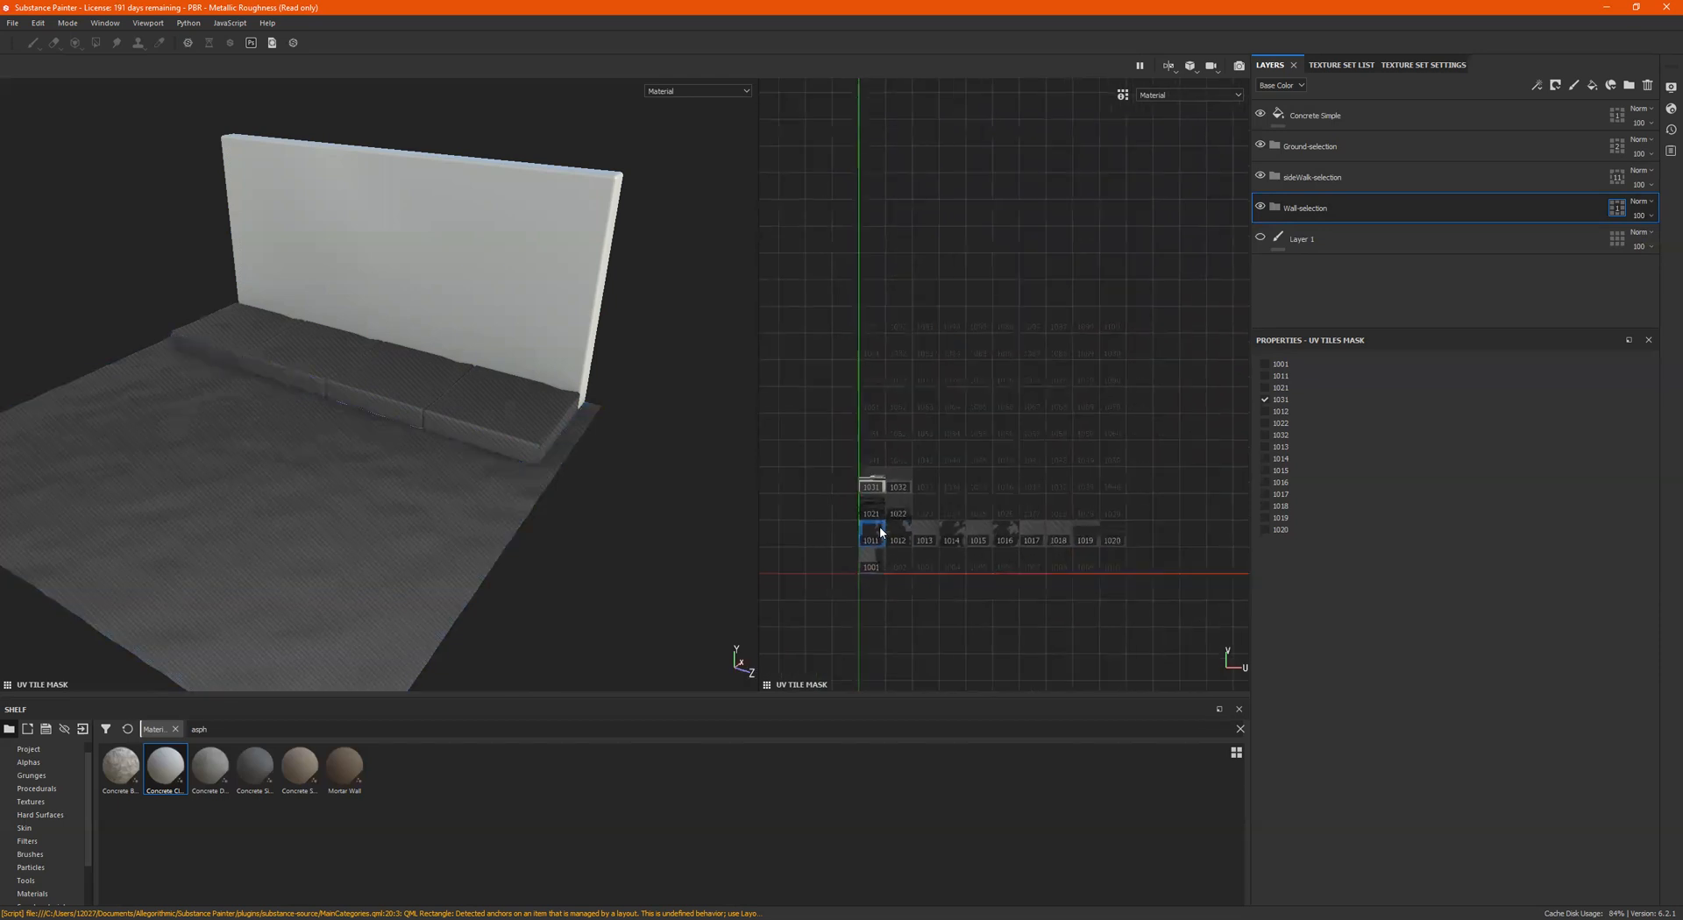
pyautogui.scroll(3, 901, 504)
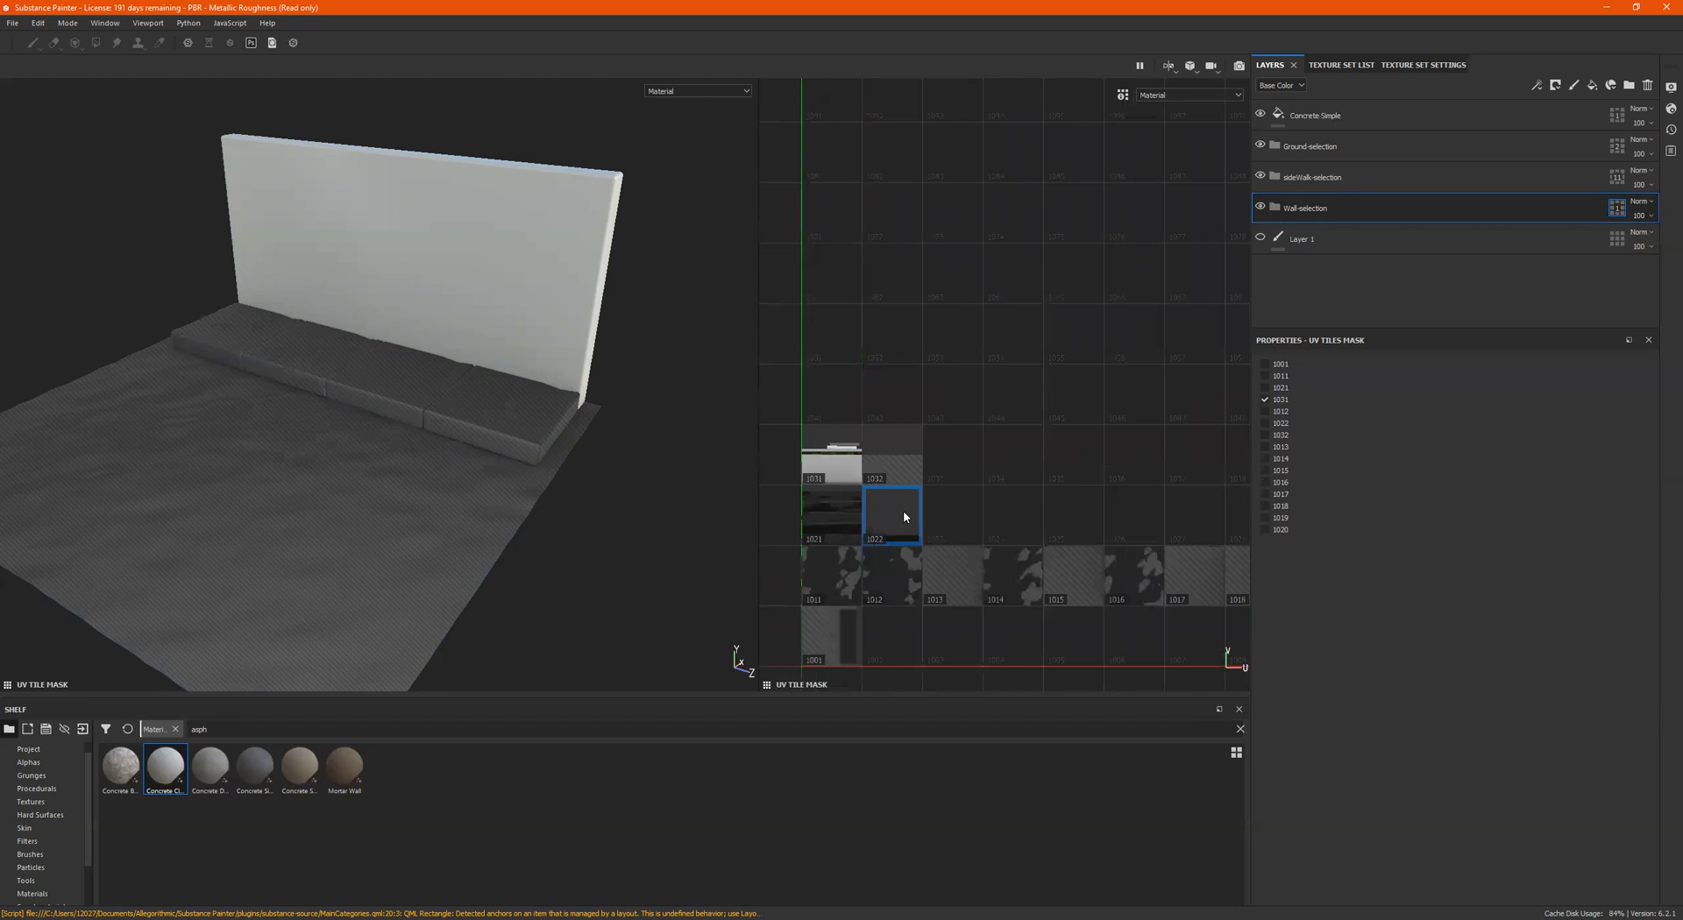
pyautogui.click(908, 473)
pyautogui.keyDown('alt'); pyautogui.moveTo(451, 301); pyautogui.dragTo(700, 331); pyautogui.keyUp('alt')
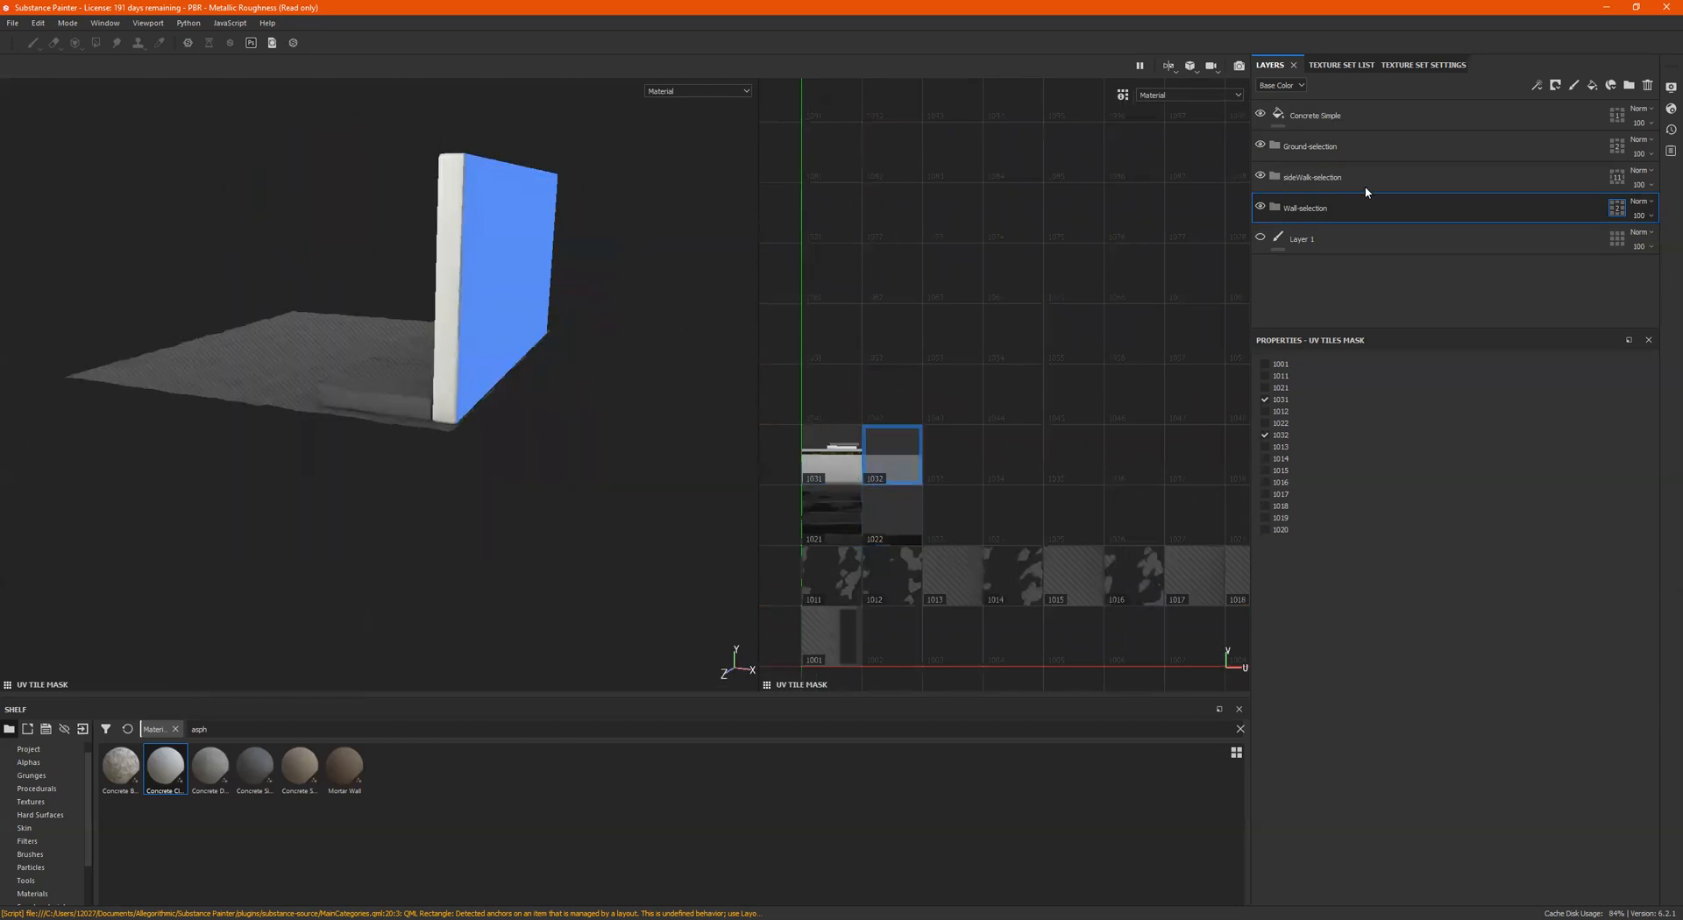
# Step: Delete the Concrete Simple fill layer at the top of the layer stack
pyautogui.click(1318, 117)
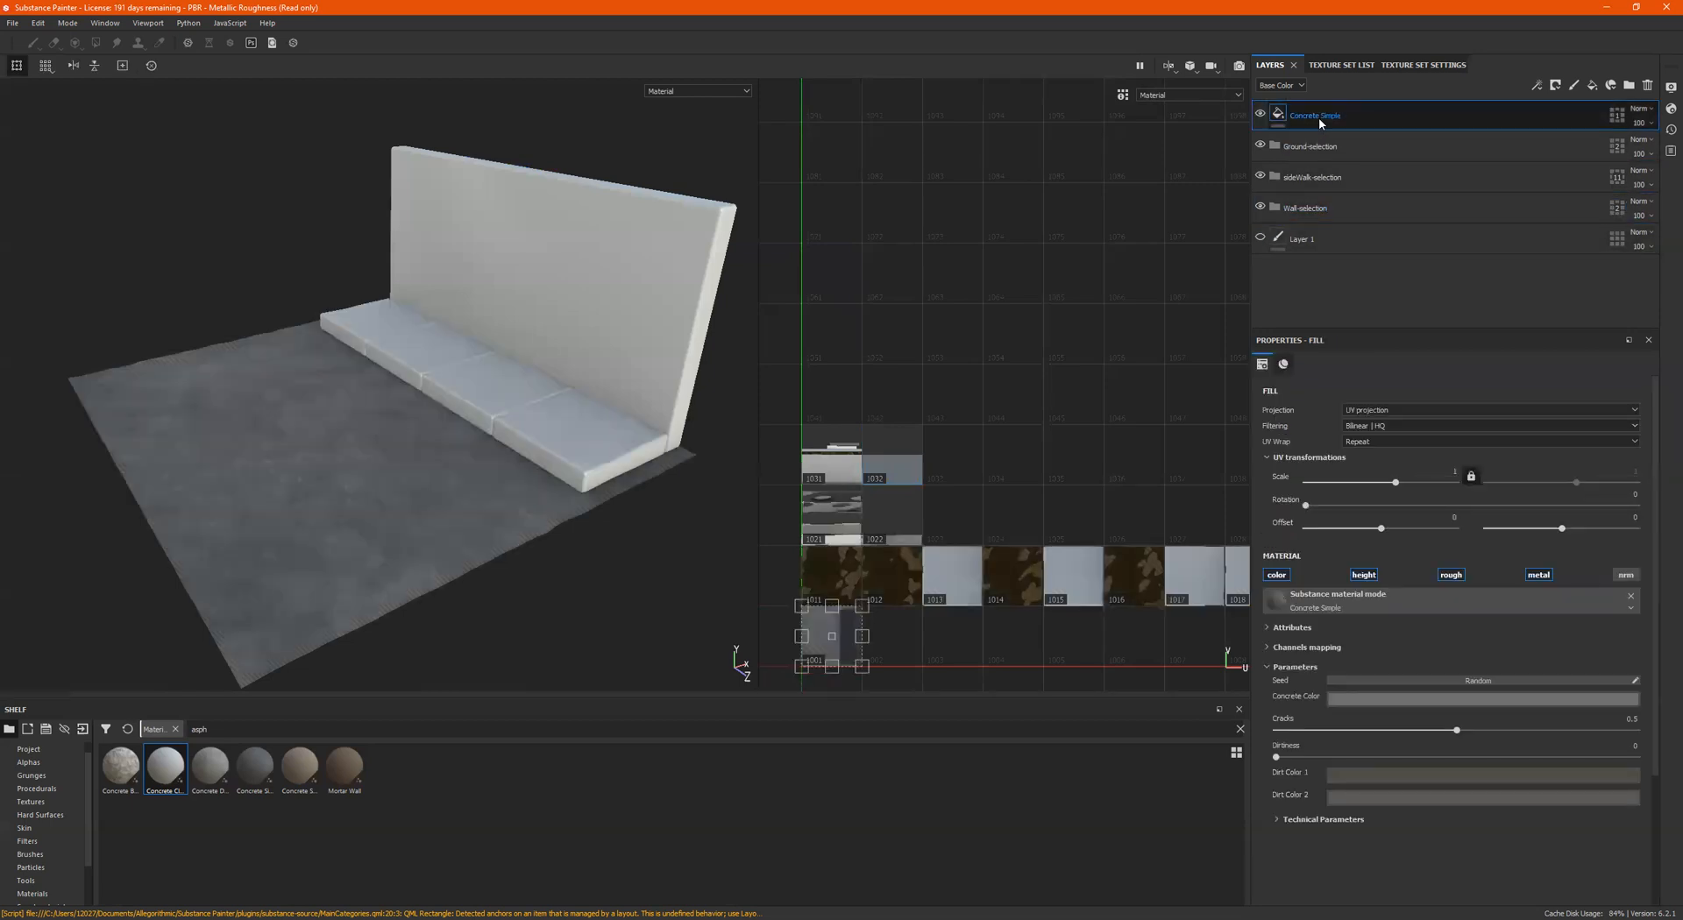
pyautogui.press('Delete')
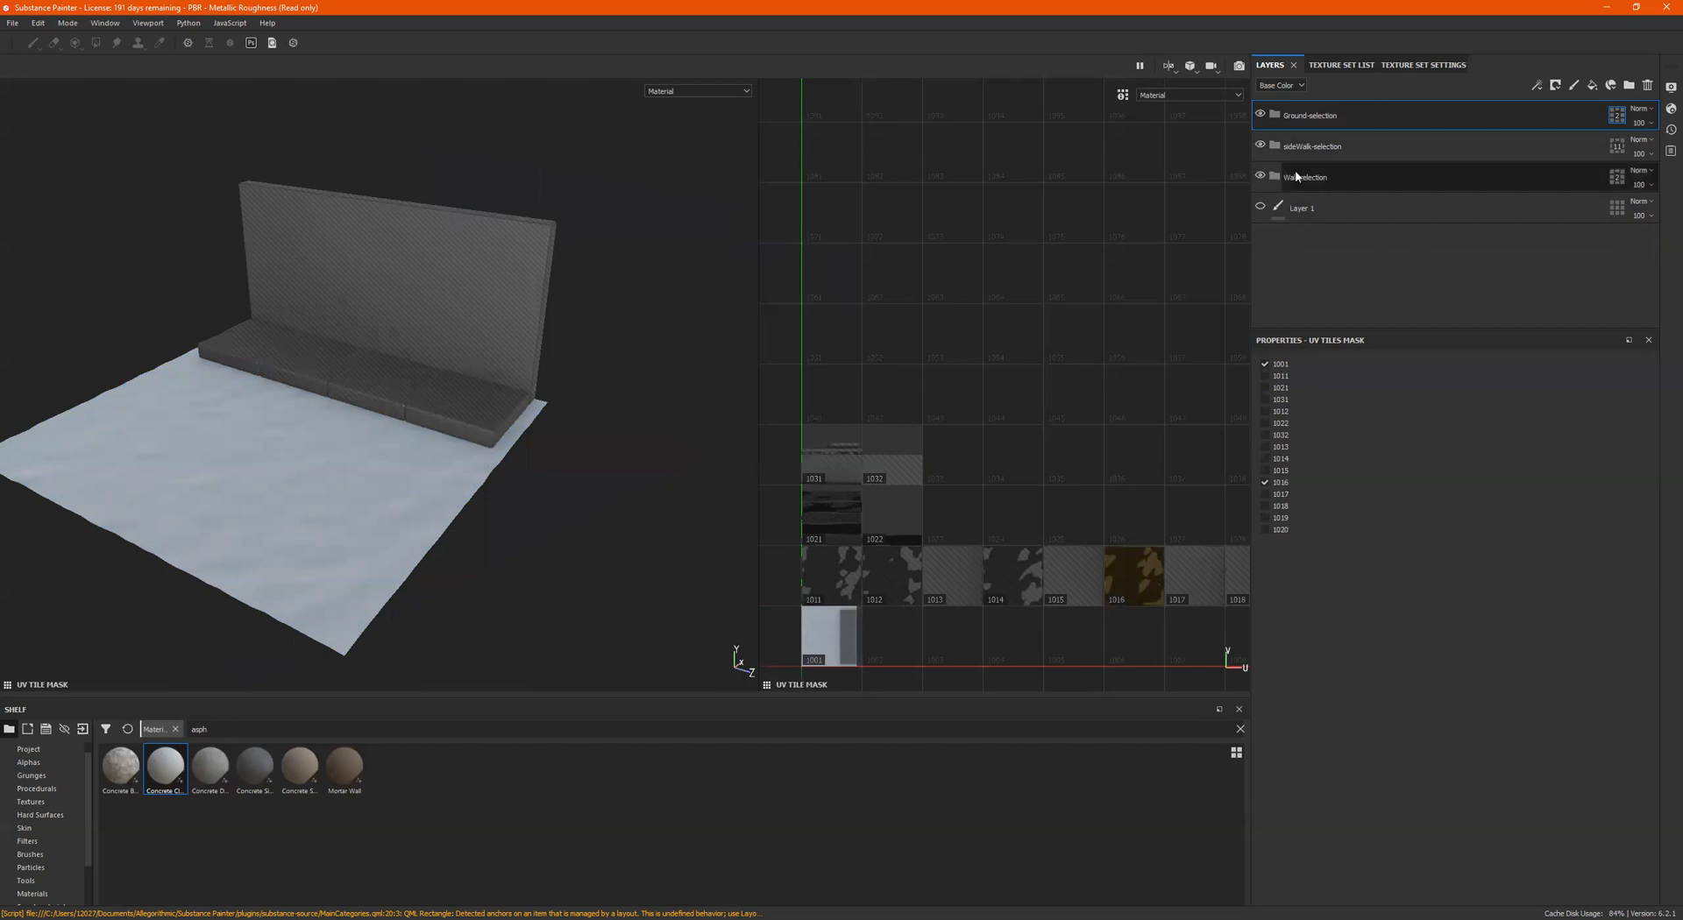
# Step: Colour-tag the Wall-selection folder red, the sideWalk-selection folder blue and the Ground-selection folder purple
pyautogui.click(1297, 176)
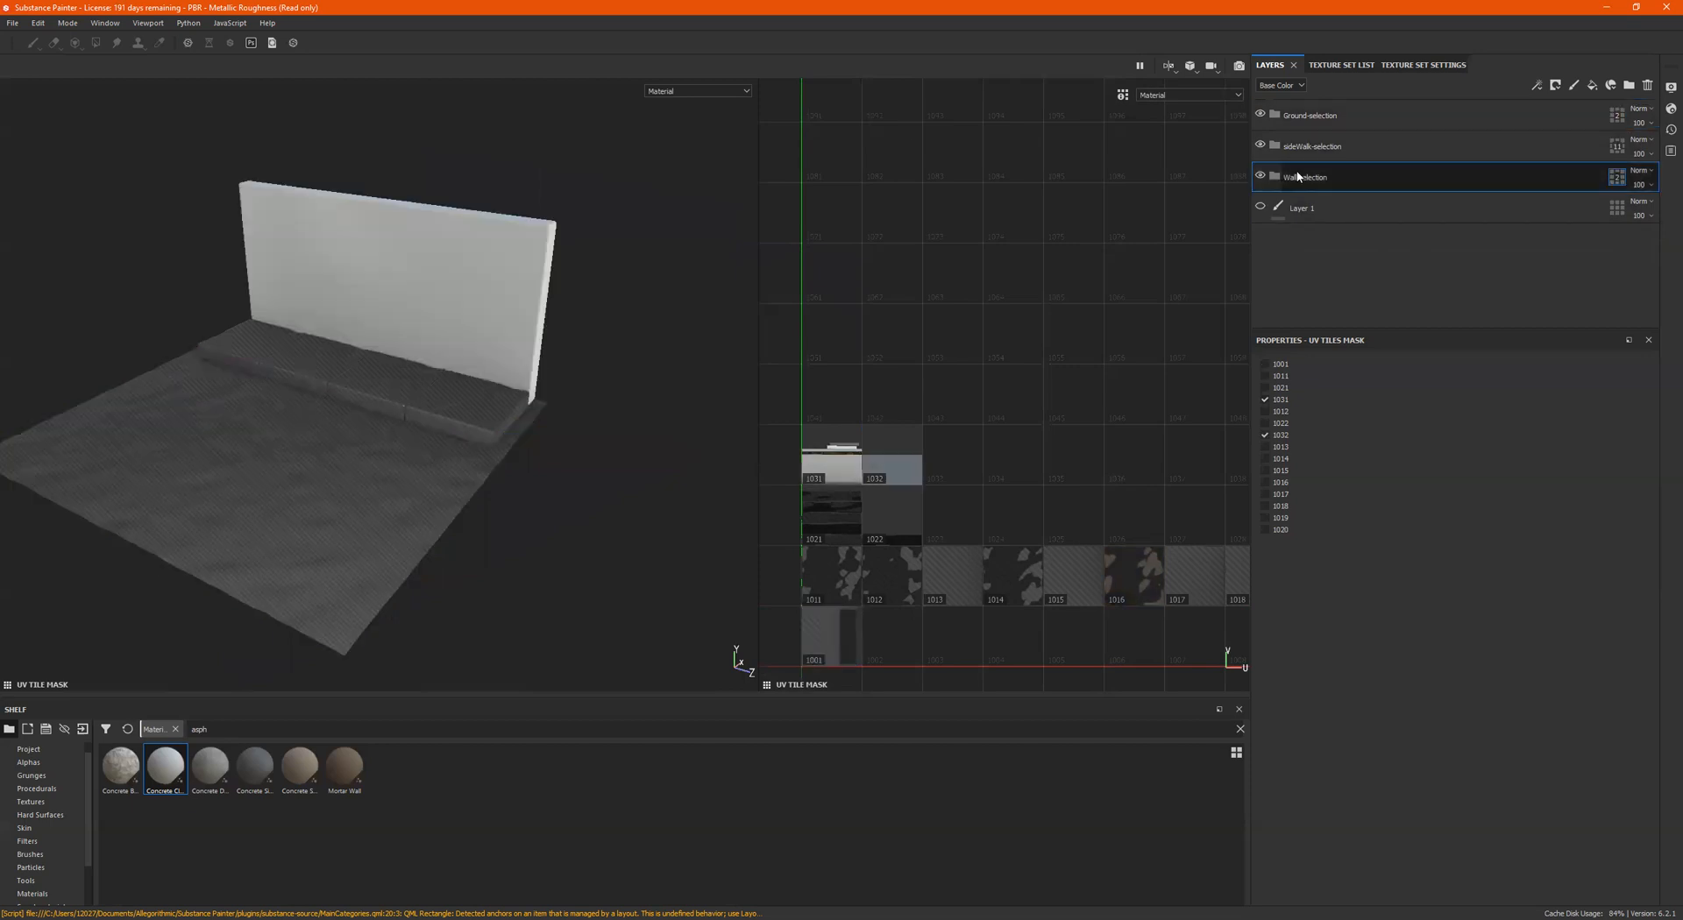
pyautogui.rightClick(1298, 176)
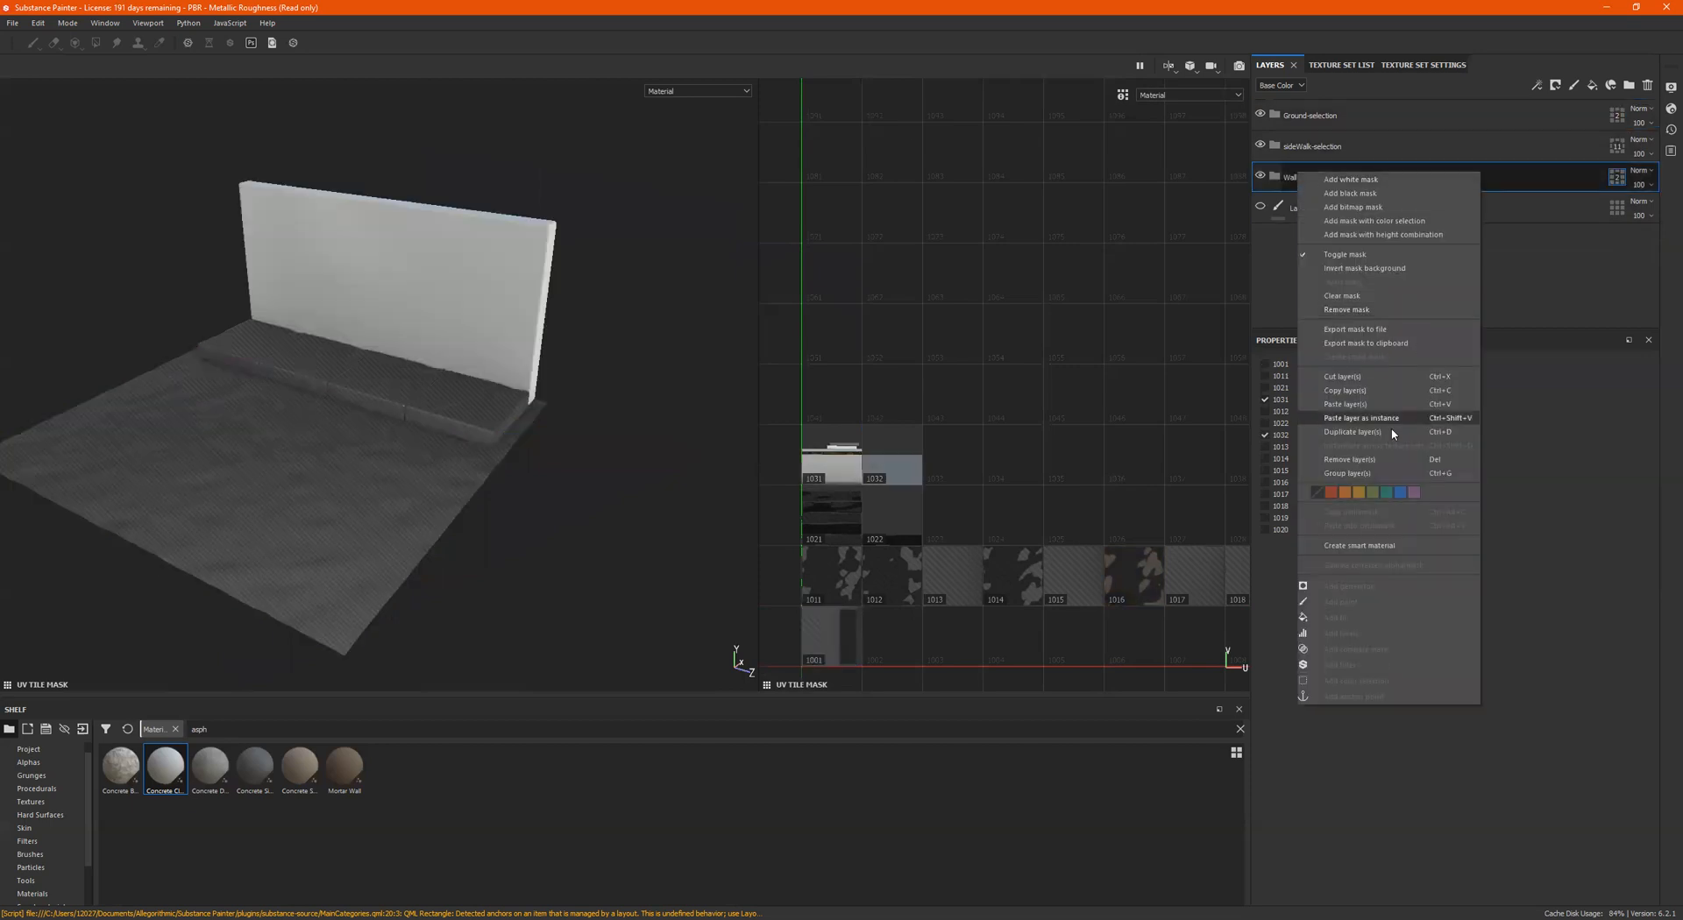
pyautogui.click(1334, 493)
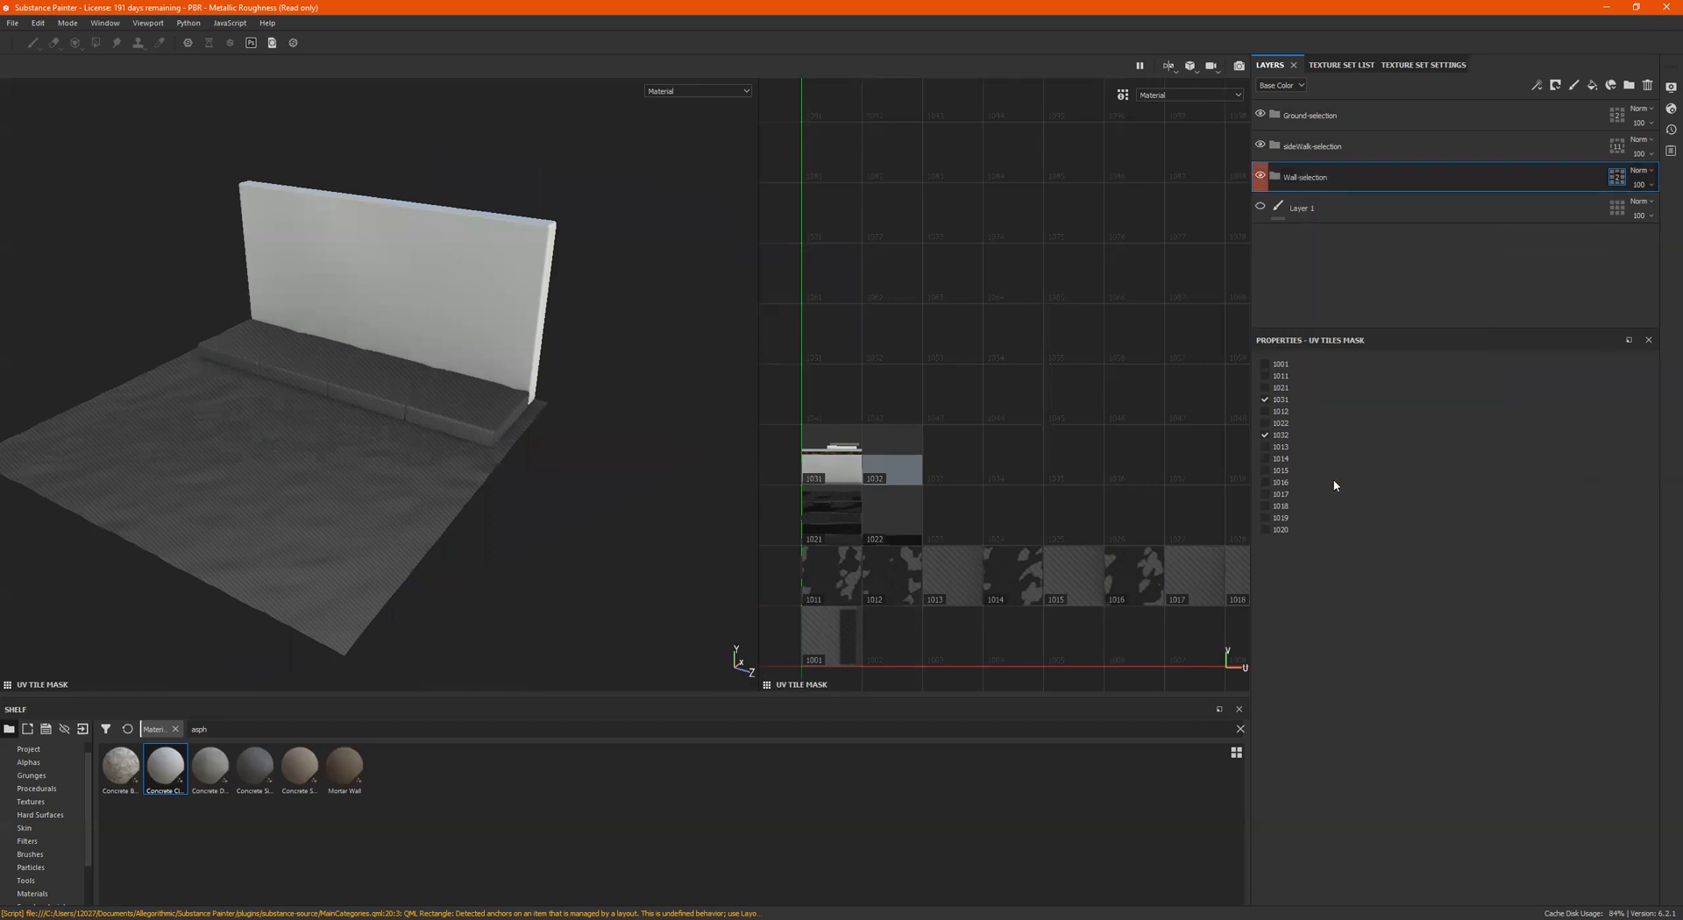
pyautogui.click(1307, 147)
pyautogui.rightClick(1306, 146)
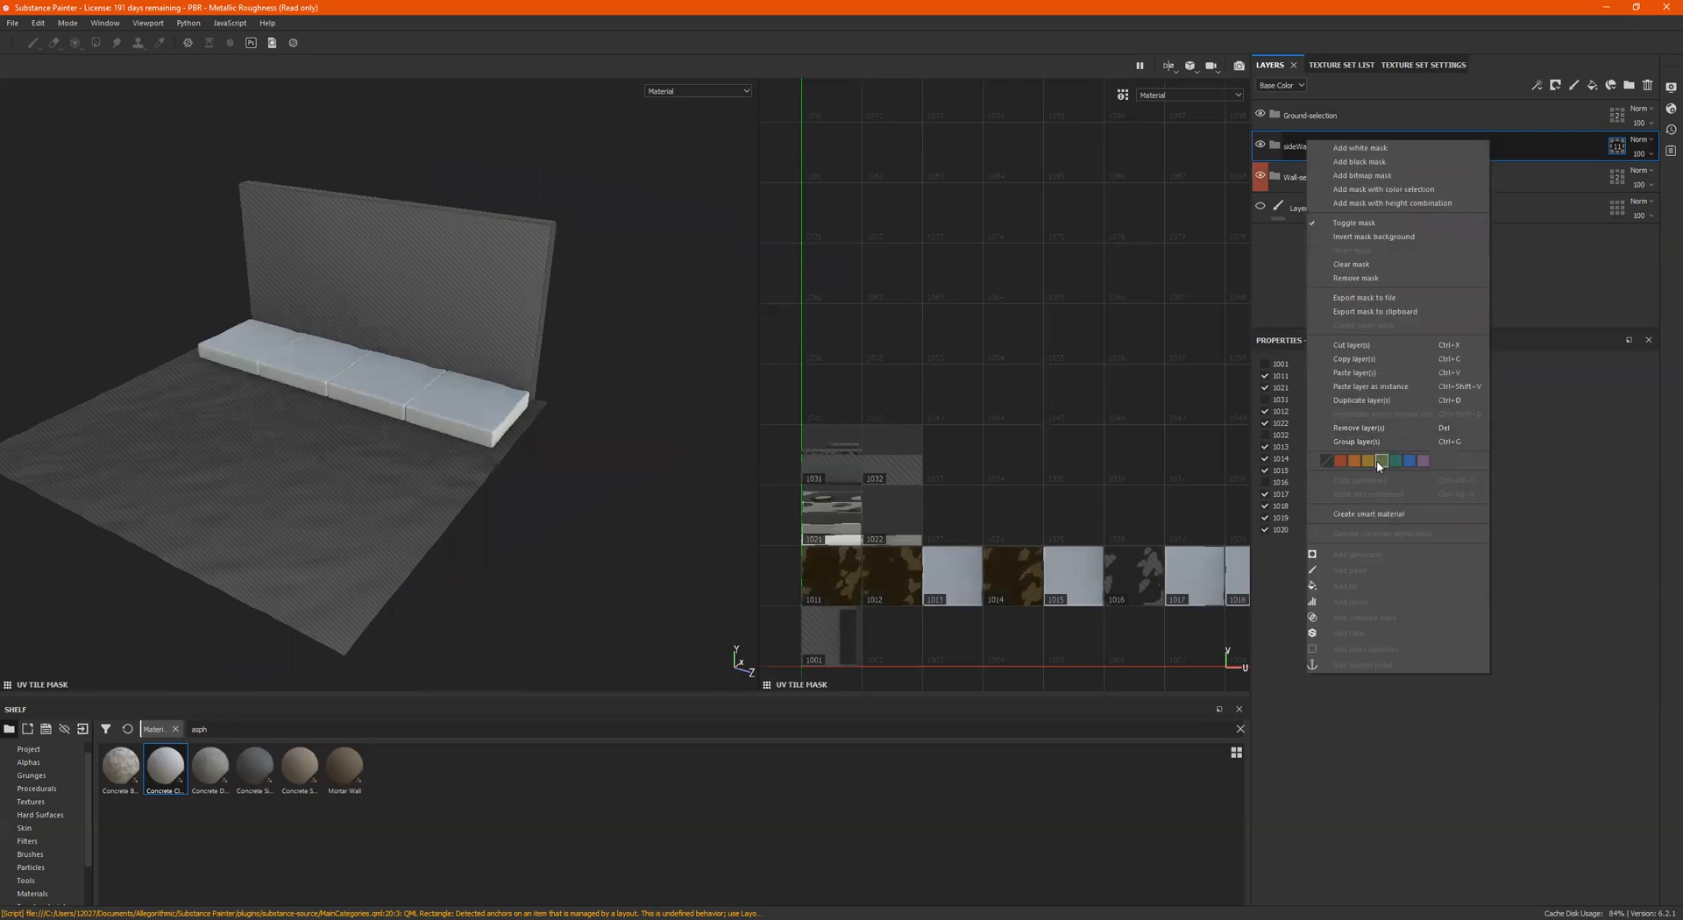
pyautogui.click(1407, 459)
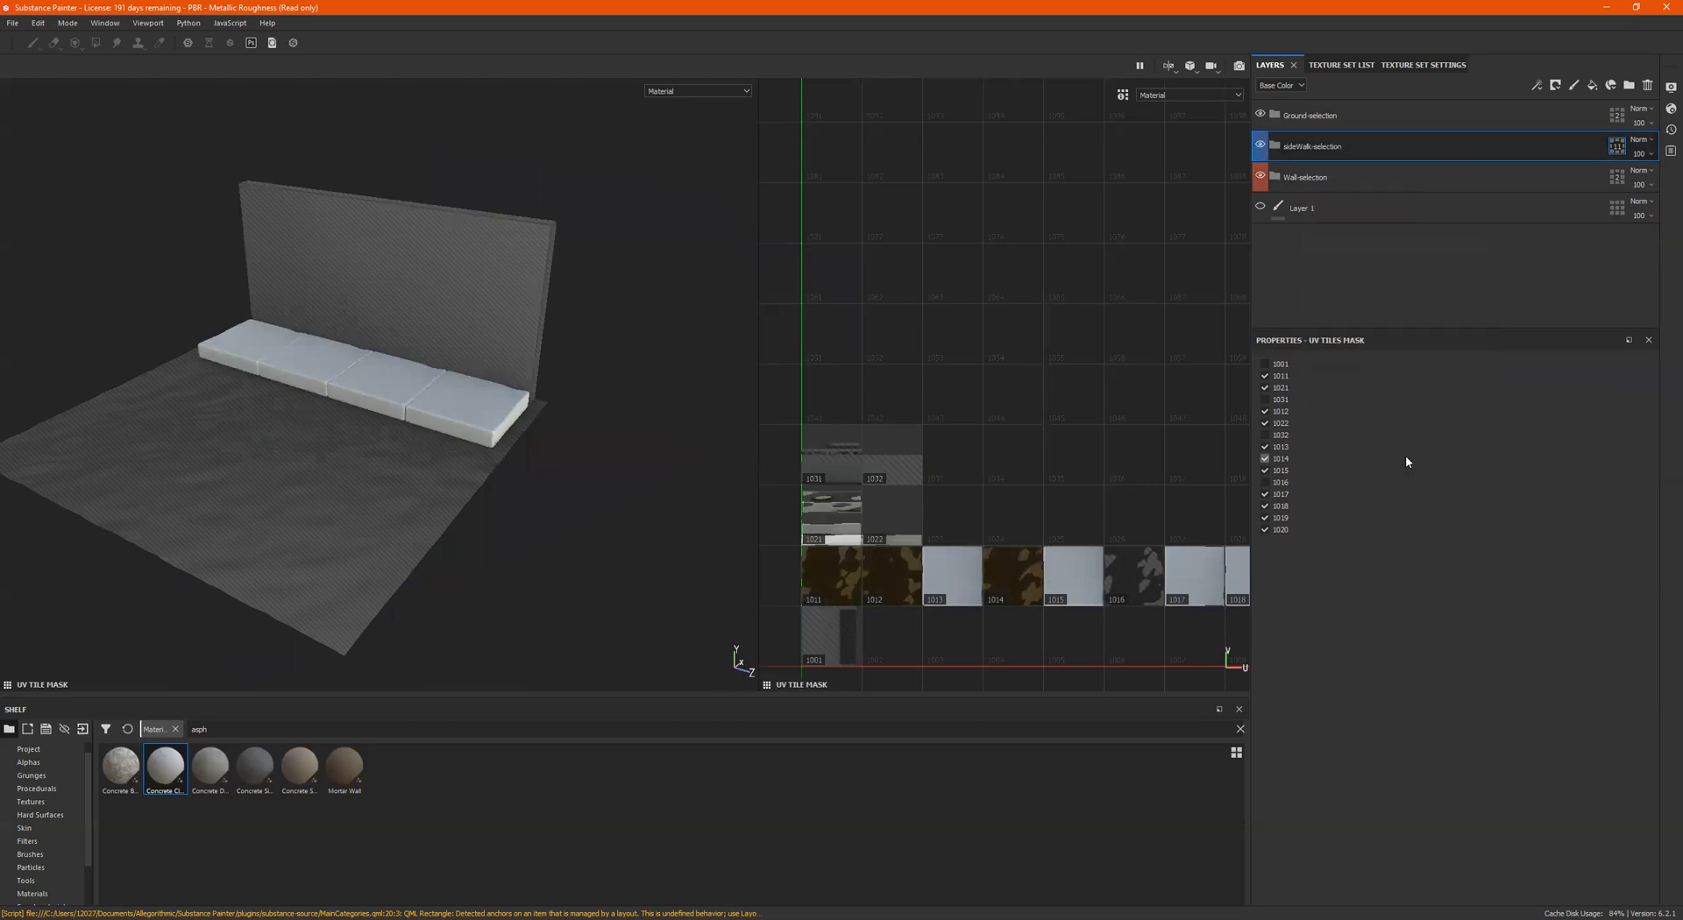
pyautogui.click(1300, 119)
pyautogui.rightClick(1298, 119)
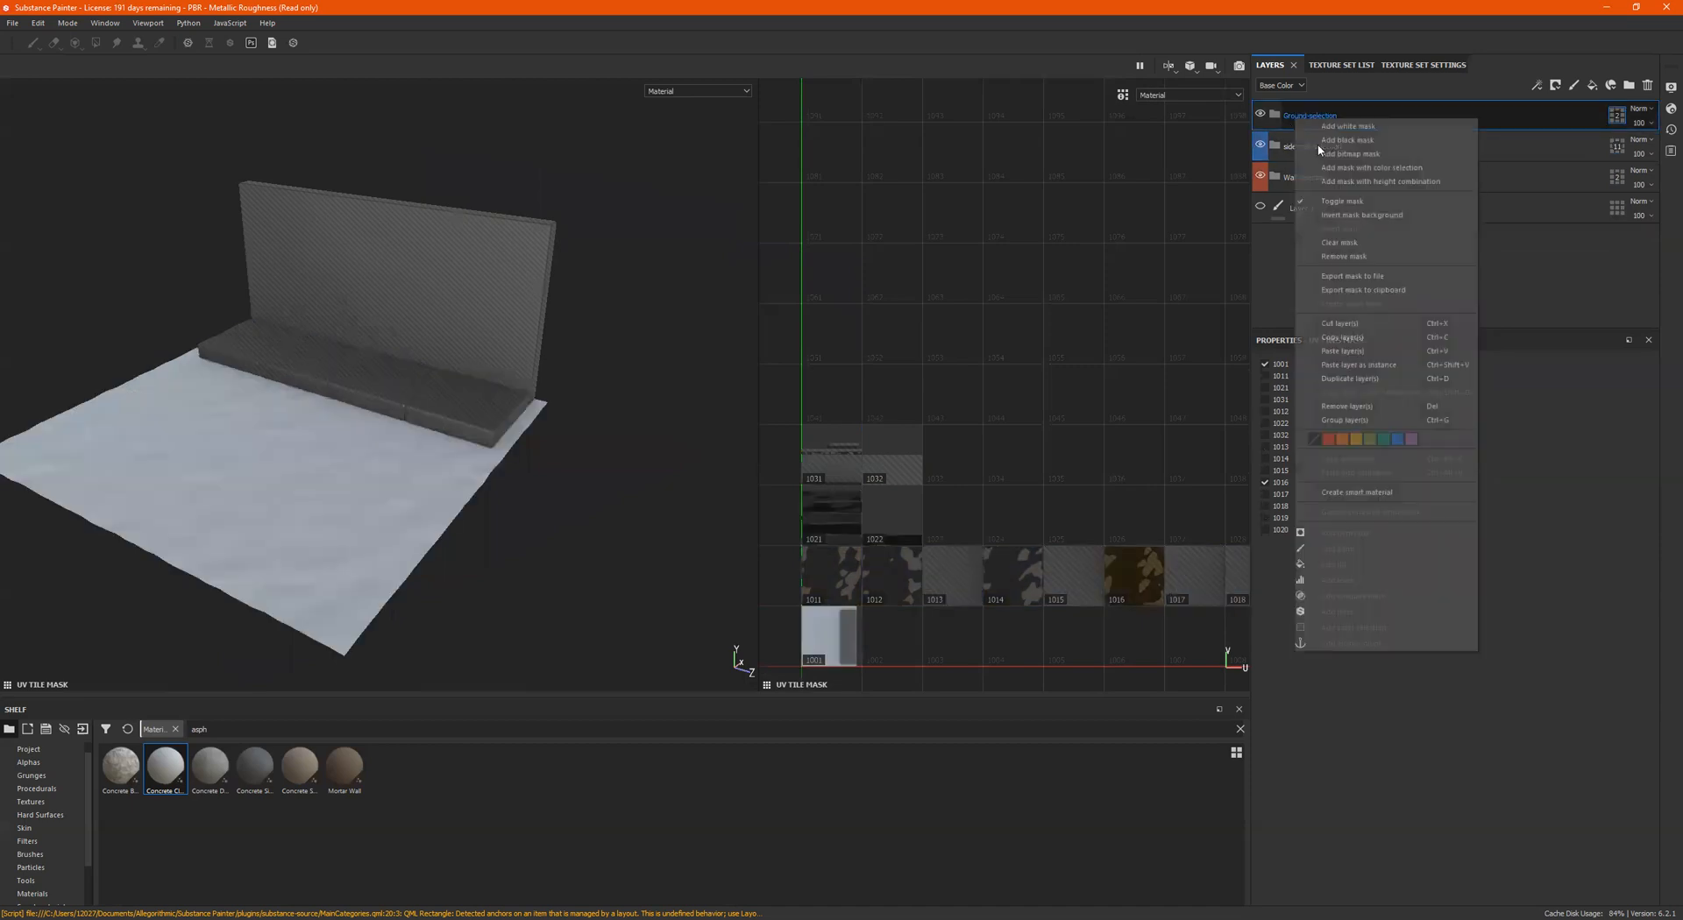
pyautogui.click(1411, 439)
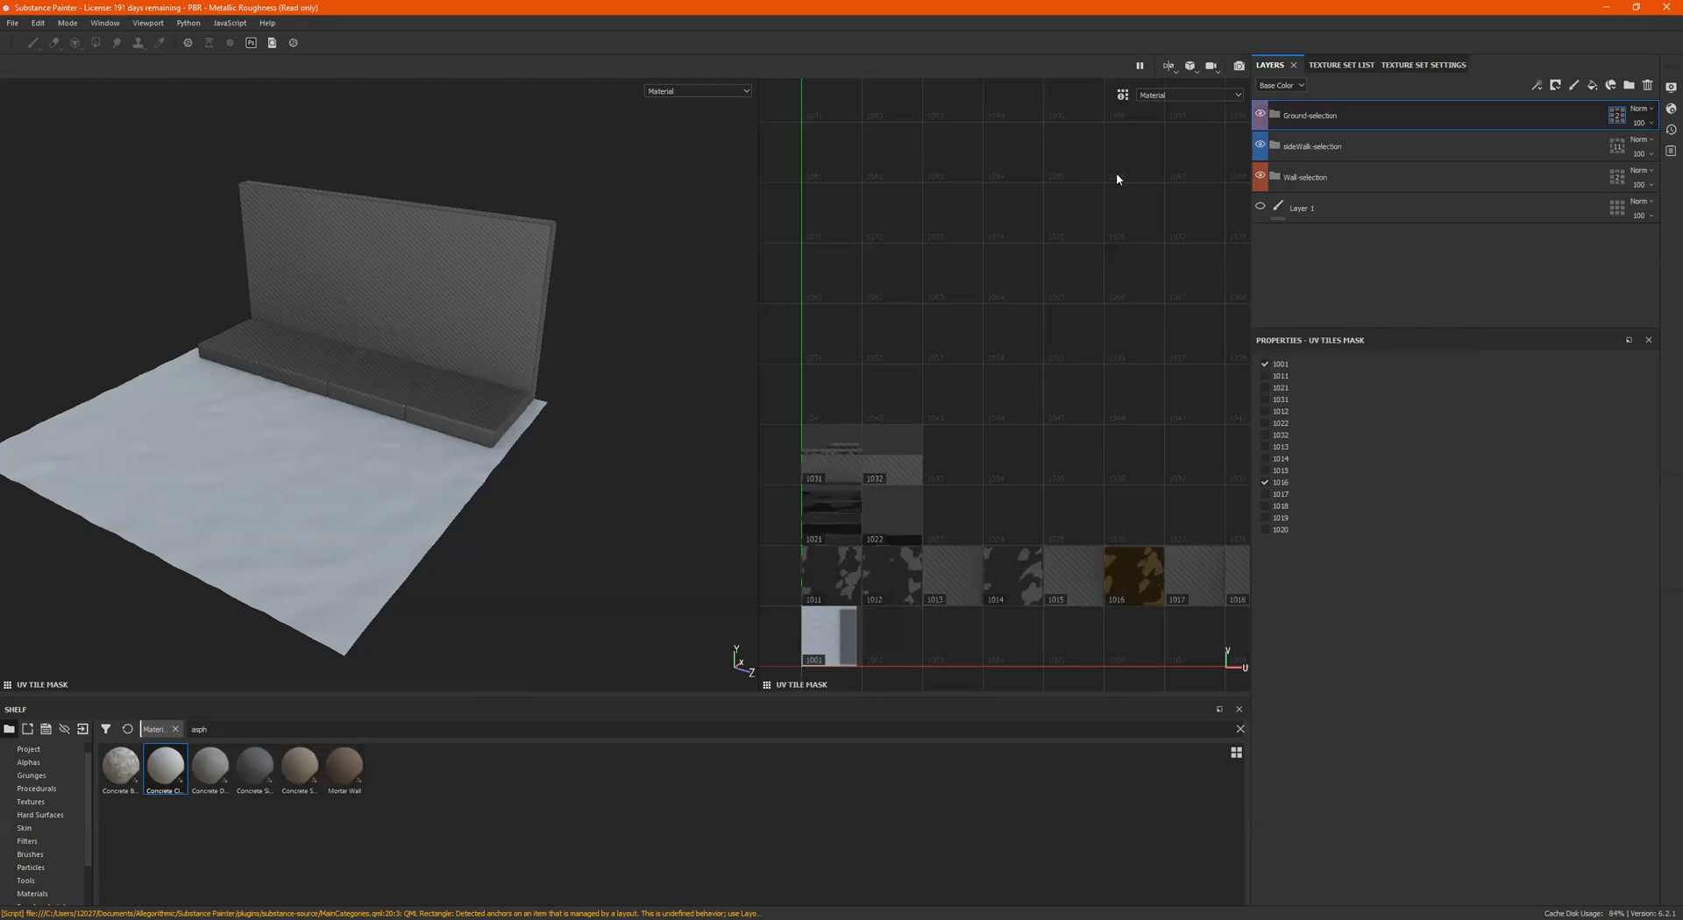
# Step: Clear the shelf's material filter and search text, and add the Concrete Bare material inside the Ground-selection folder
pyautogui.click(175, 729)
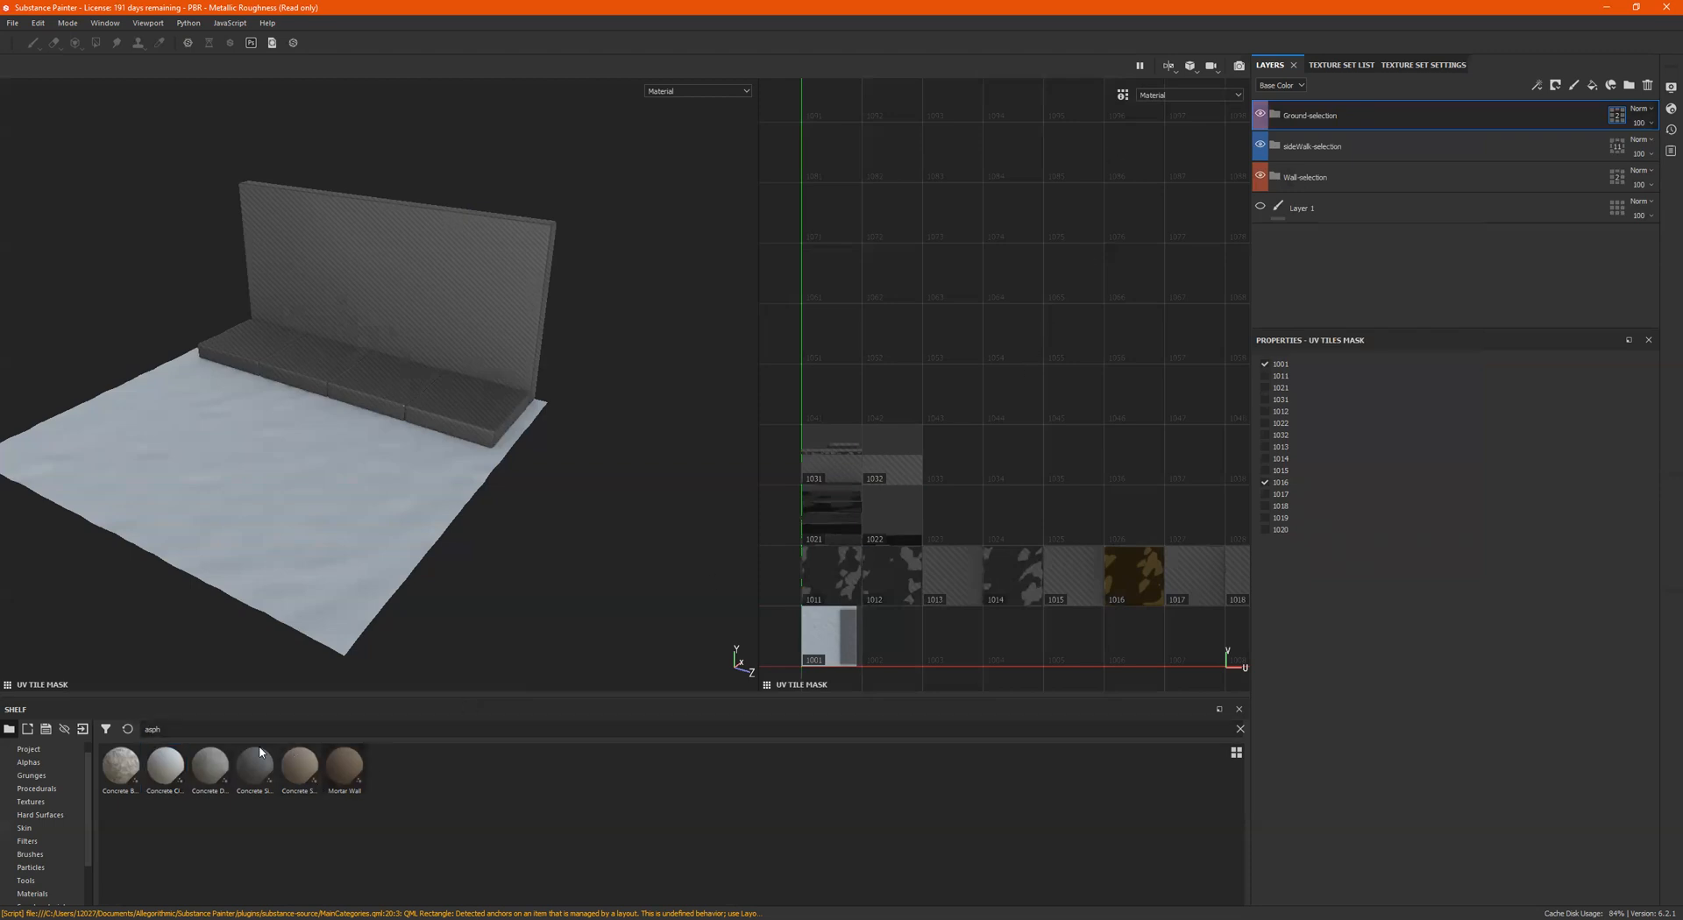
pyautogui.doubleClick(161, 731)
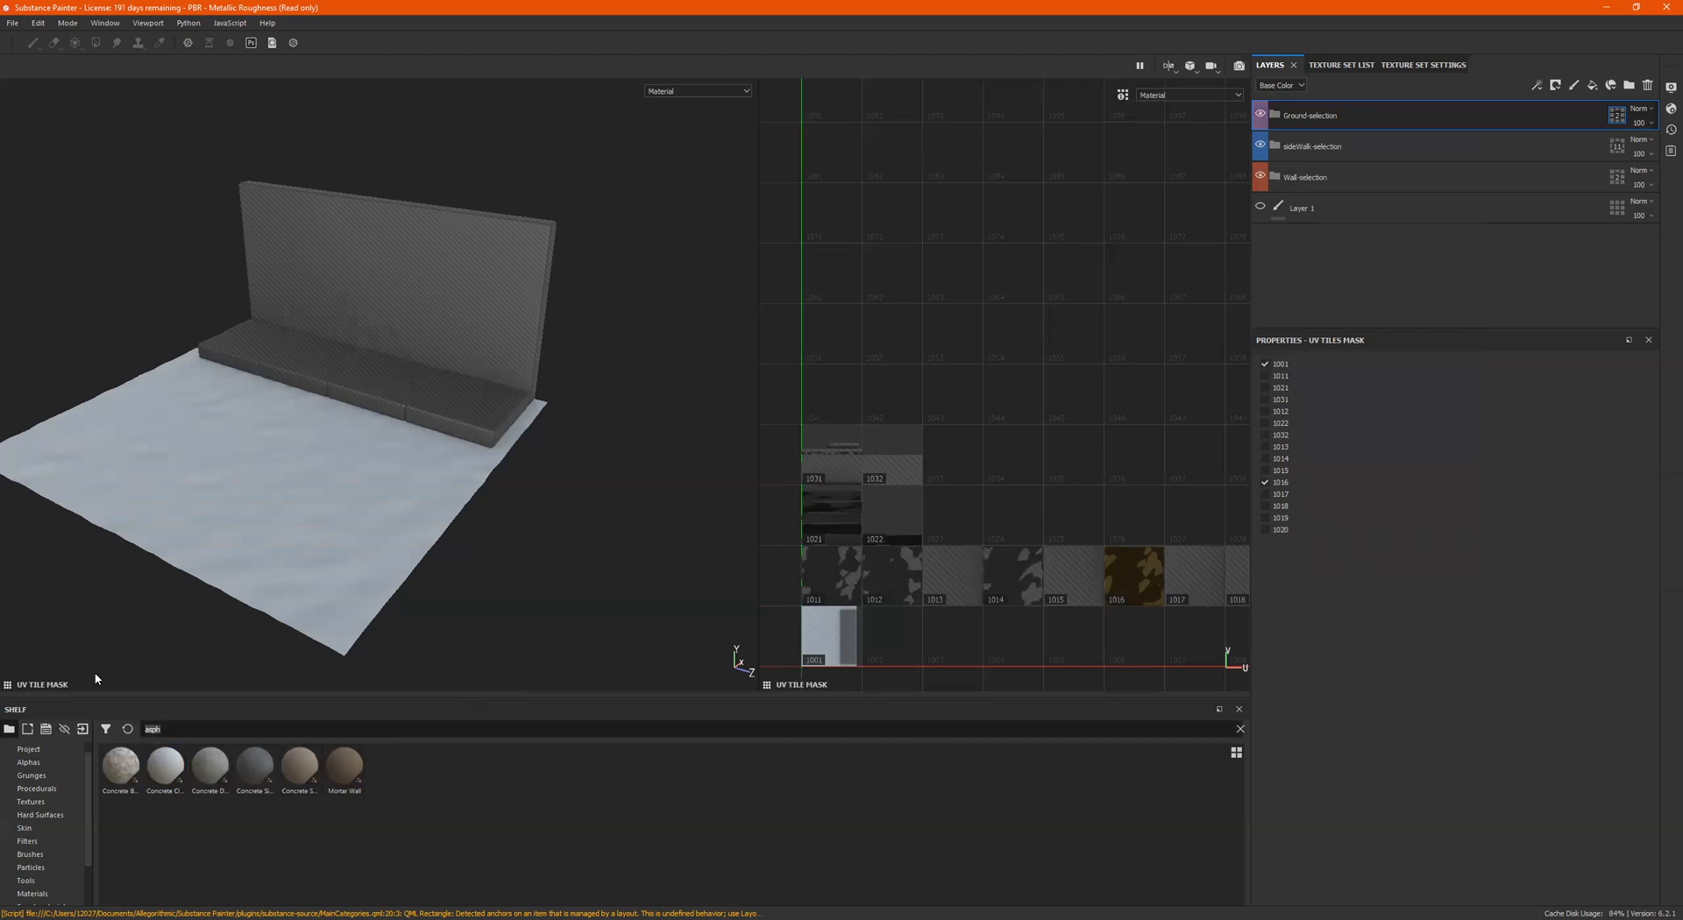
pyautogui.press('BackSpace')
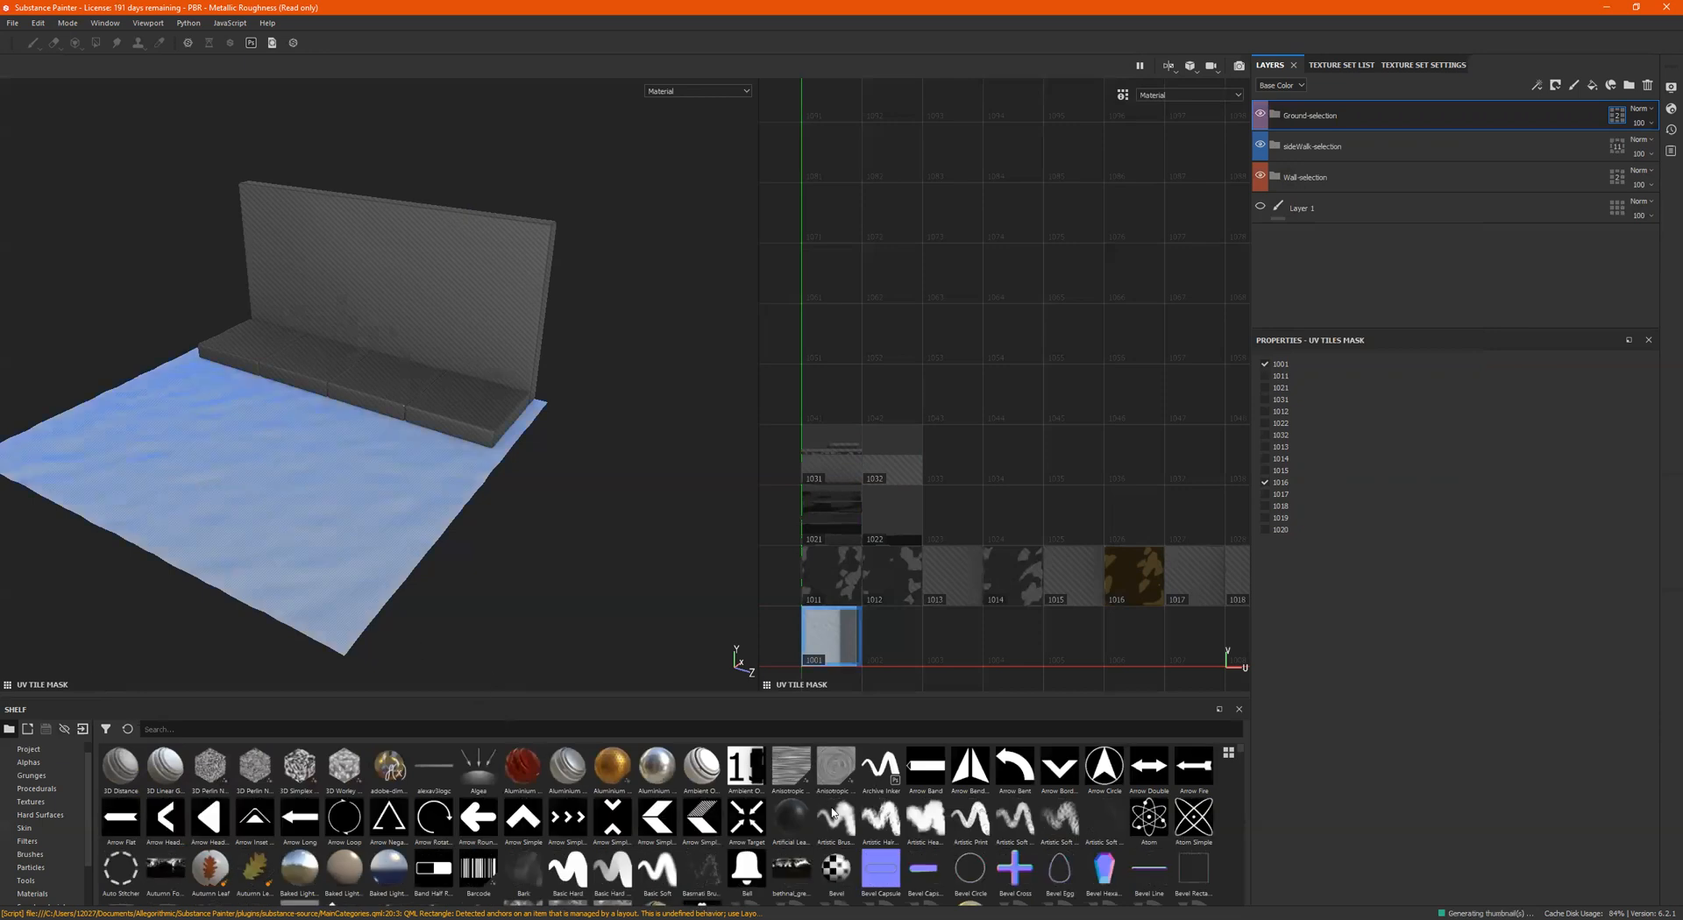
pyautogui.scroll(-5, 495, 843)
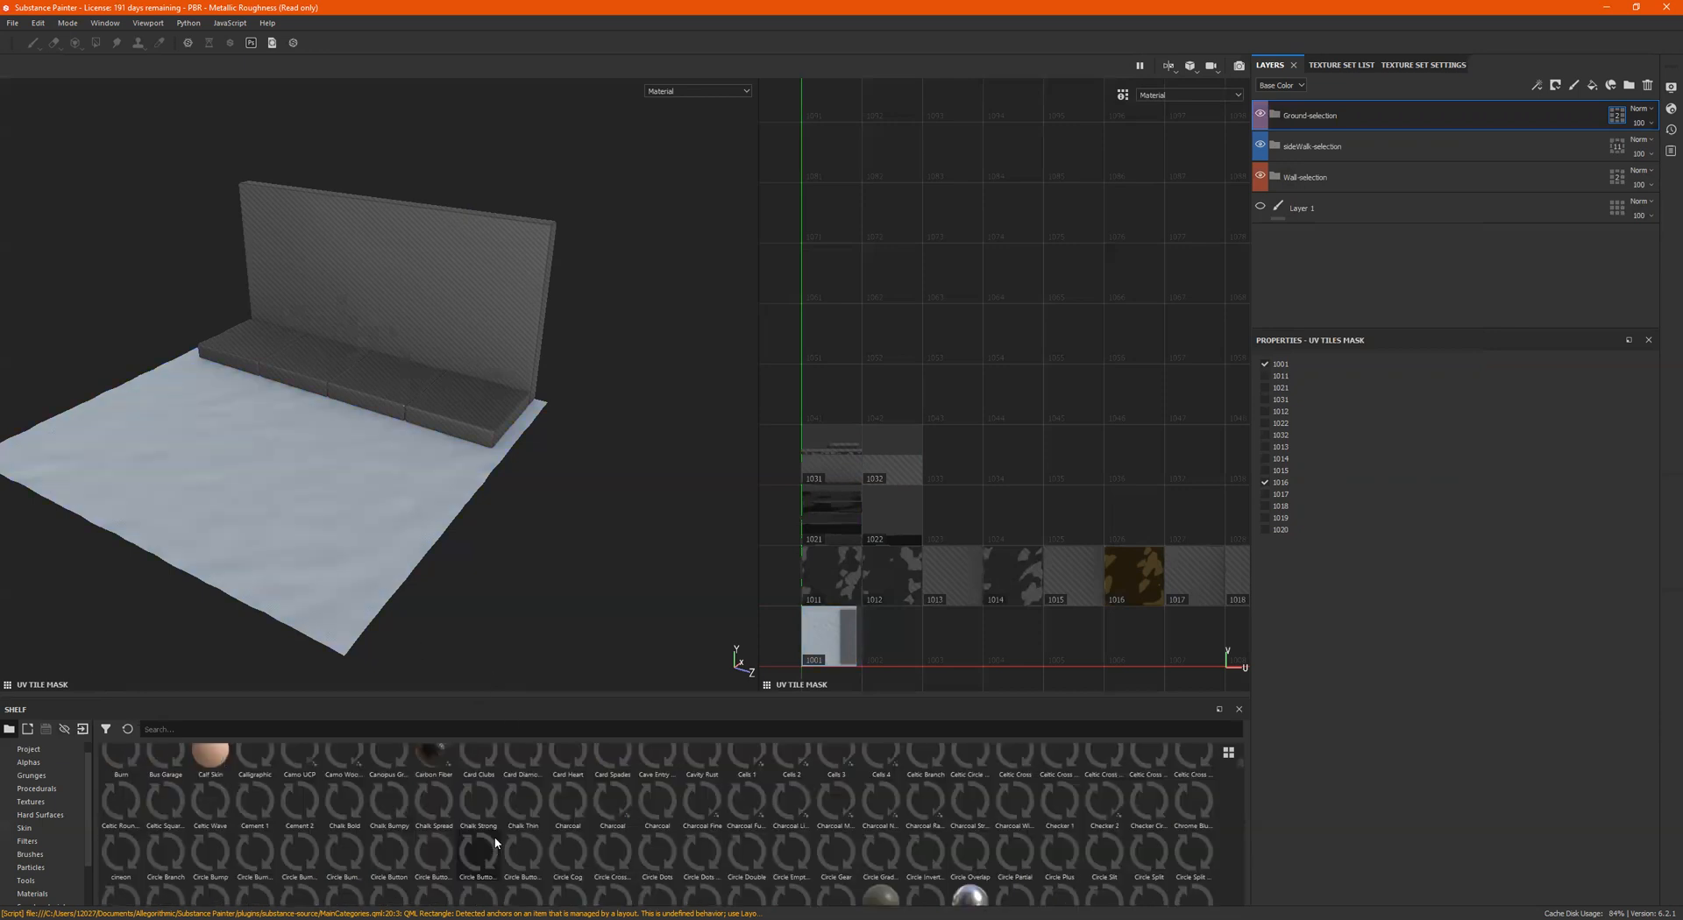
pyautogui.scroll(-3, 497, 843)
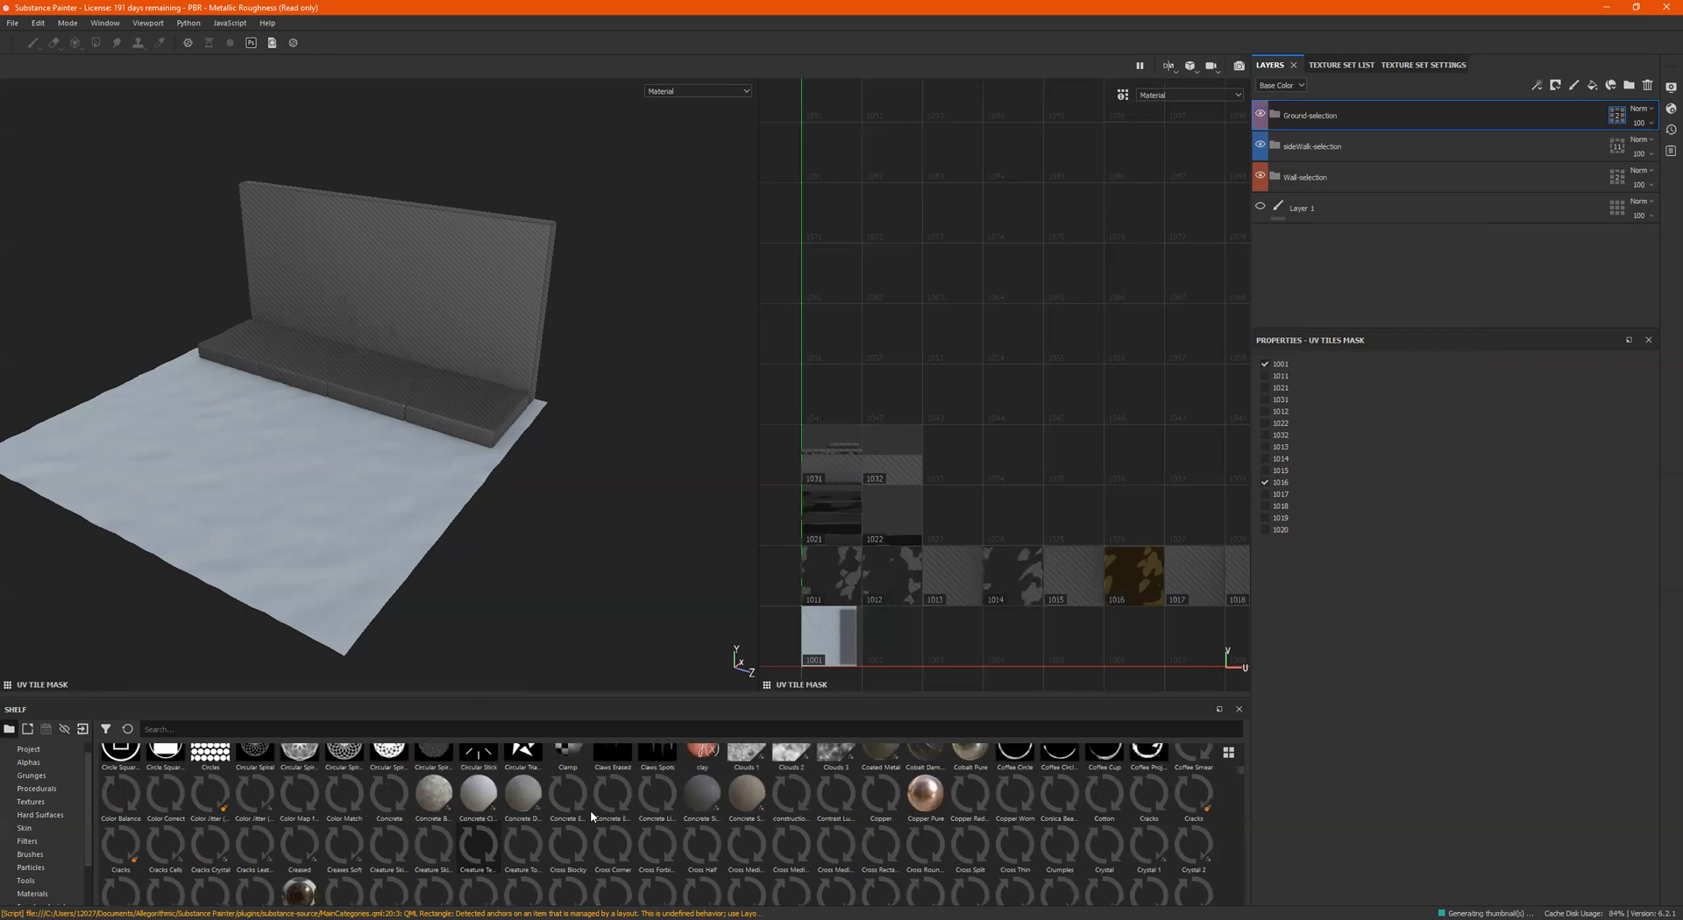
pyautogui.moveTo(433, 802); pyautogui.dragTo(1342, 117)
pyautogui.moveTo(1342, 118); pyautogui.dragTo(1342, 118)
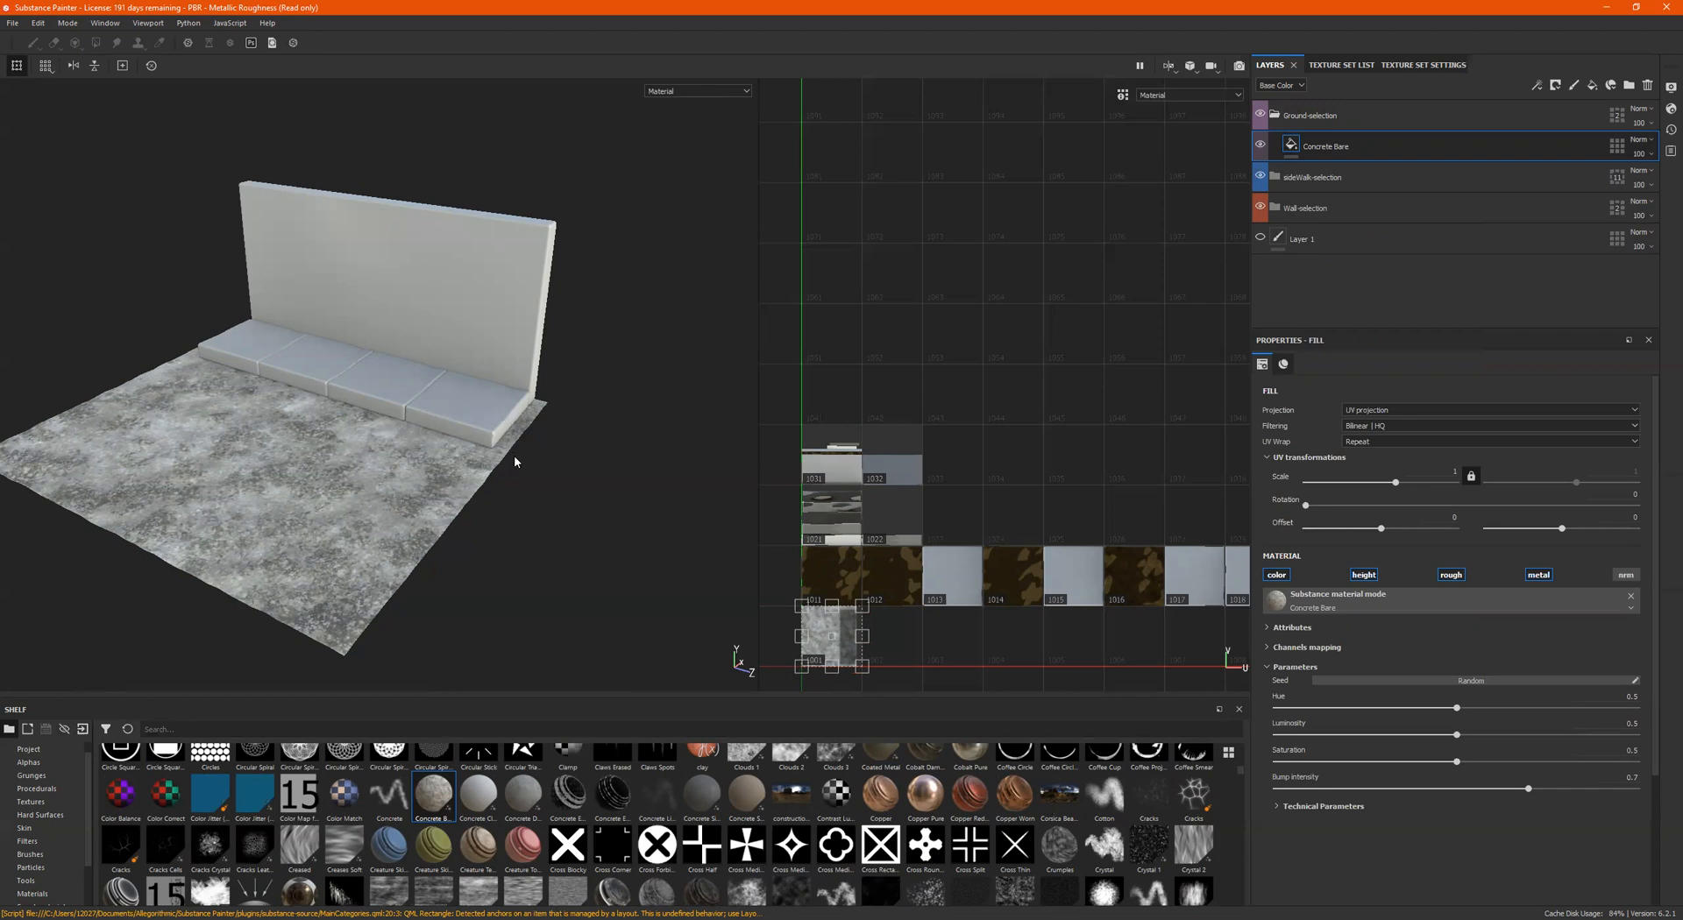
# Step: Check the Concrete Bare texture on the ground by hiding the Ground-selection folder and showing it again
pyautogui.click(1328, 116)
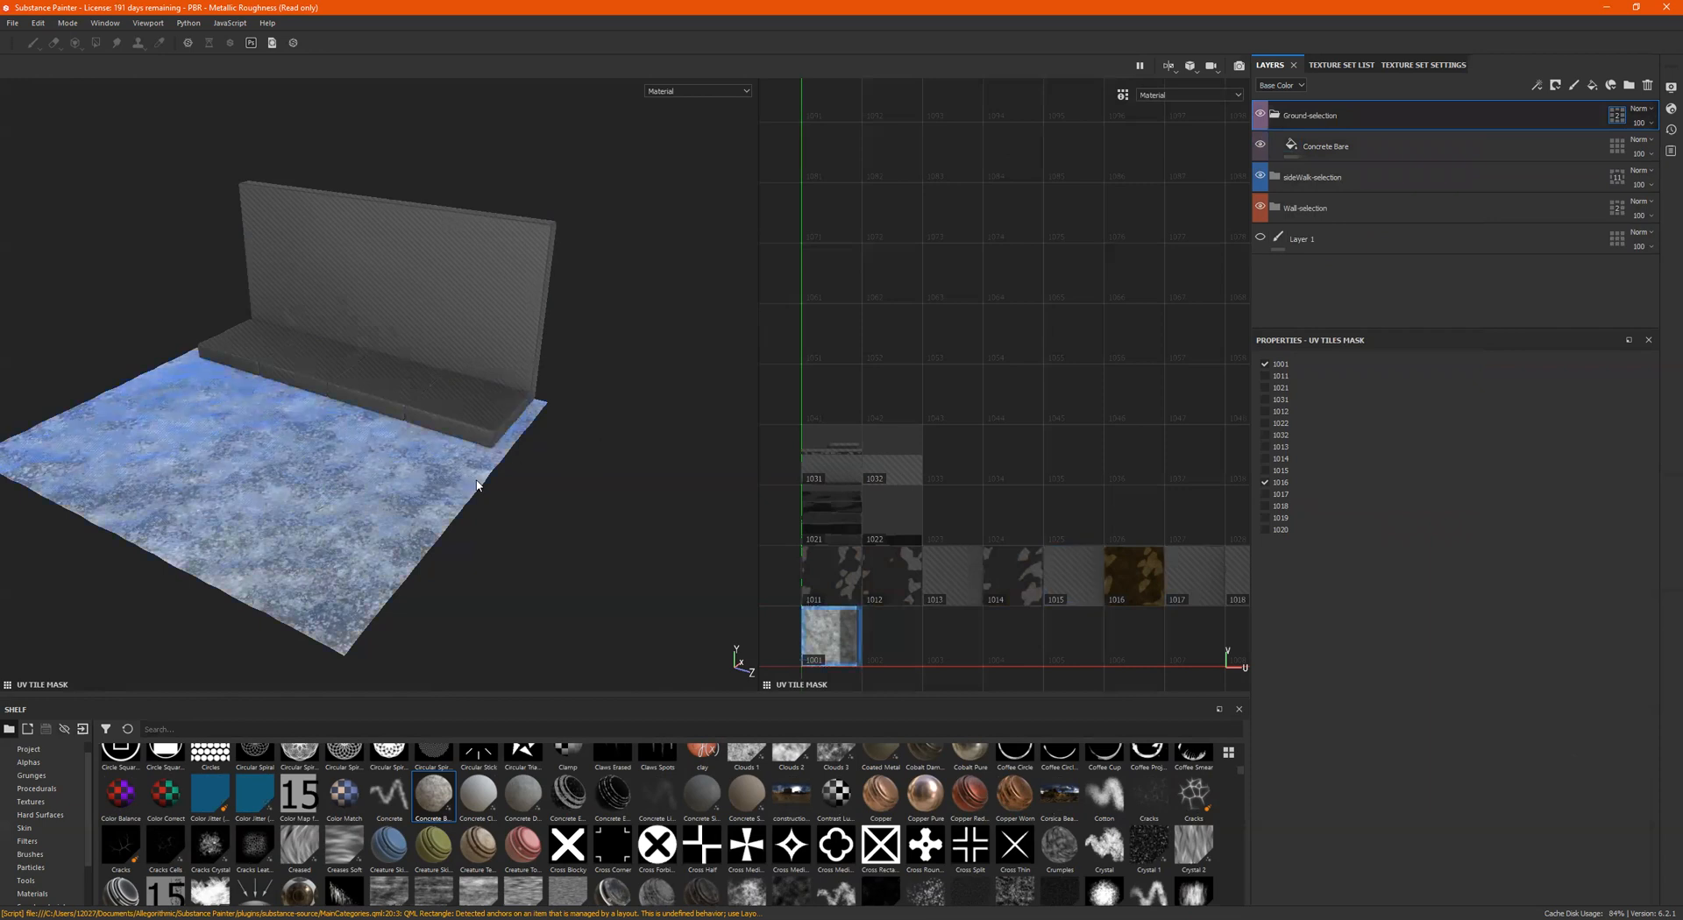
pyautogui.scroll(3, 656, 517)
pyautogui.scroll(-3, 596, 526)
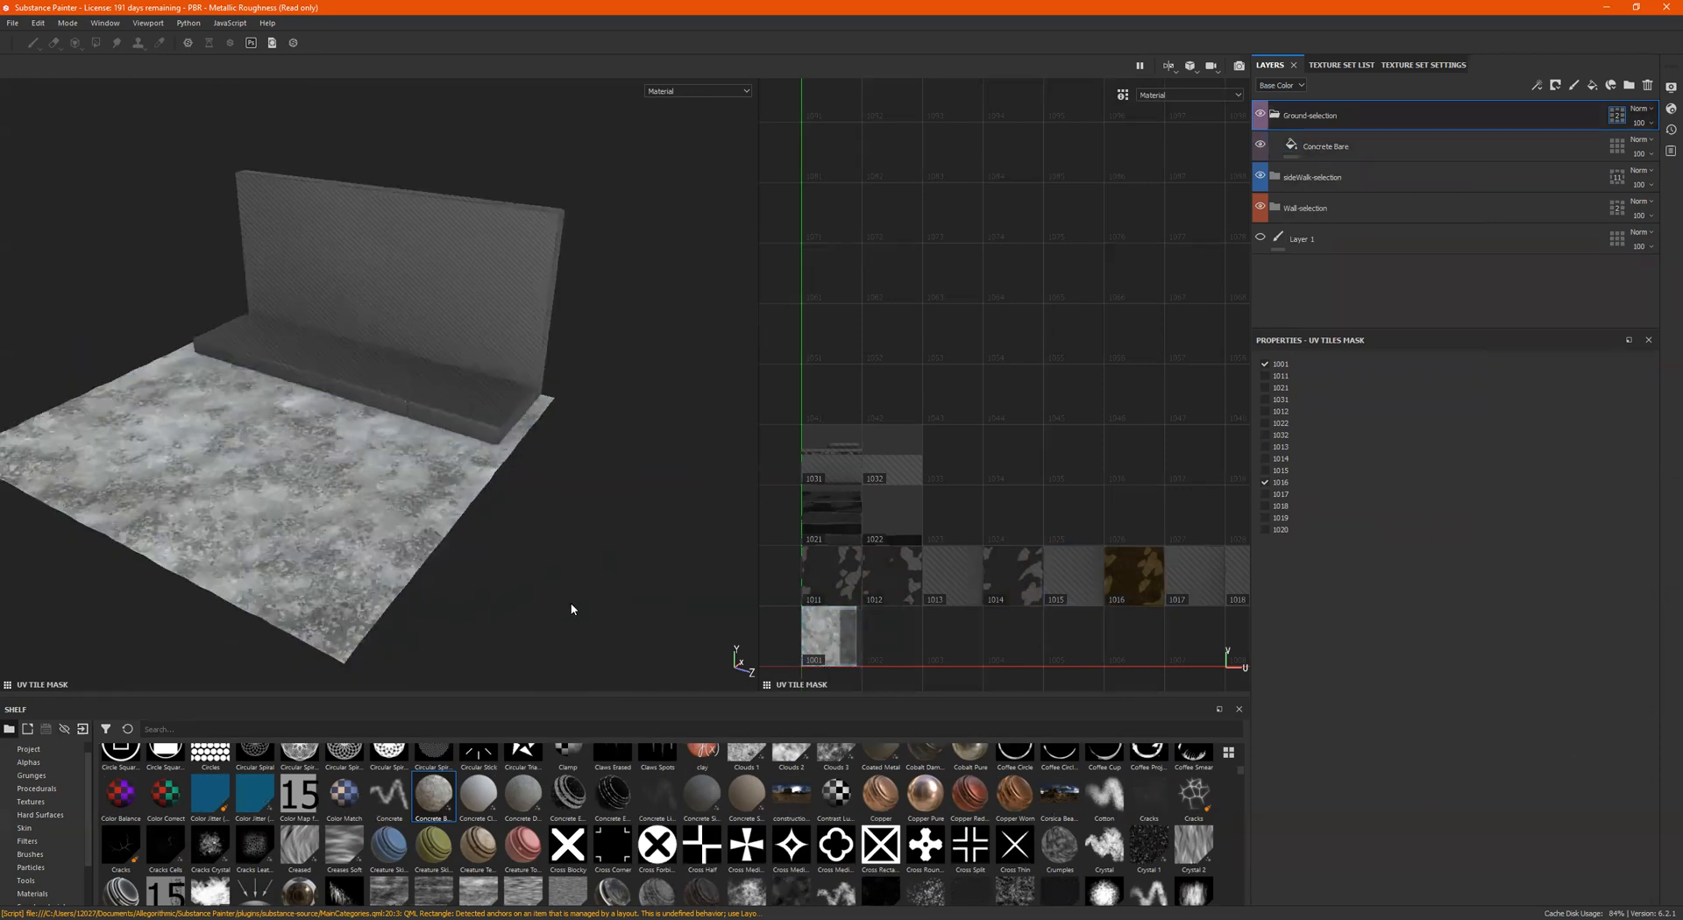
pyautogui.scroll(-4, 571, 609)
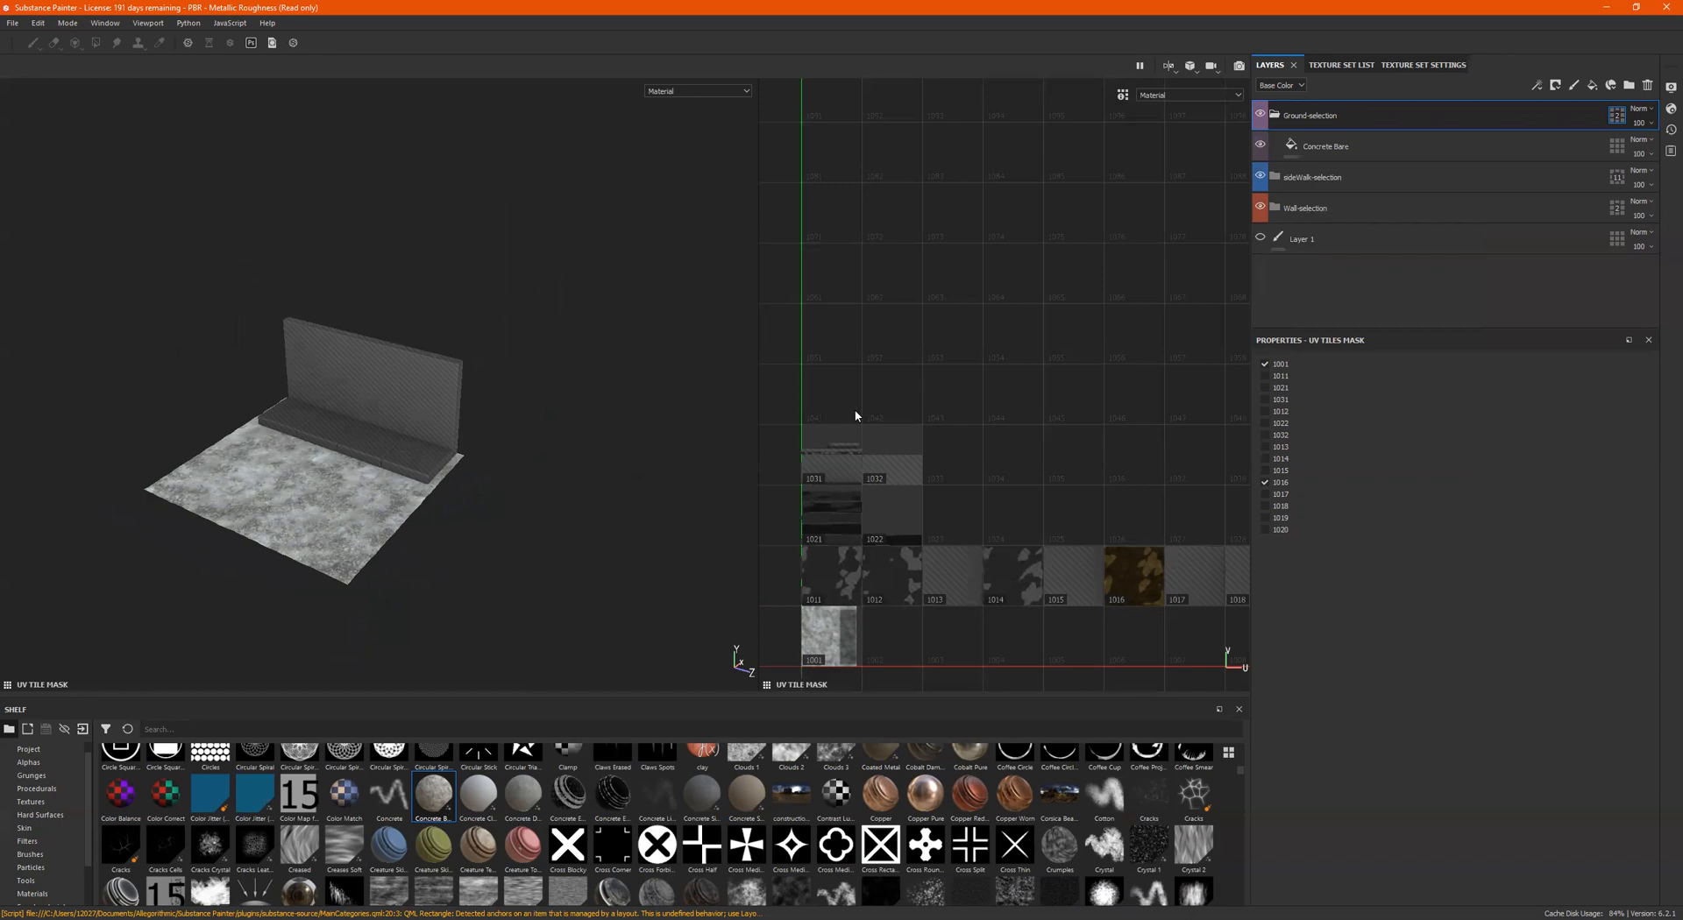
pyautogui.click(1333, 149)
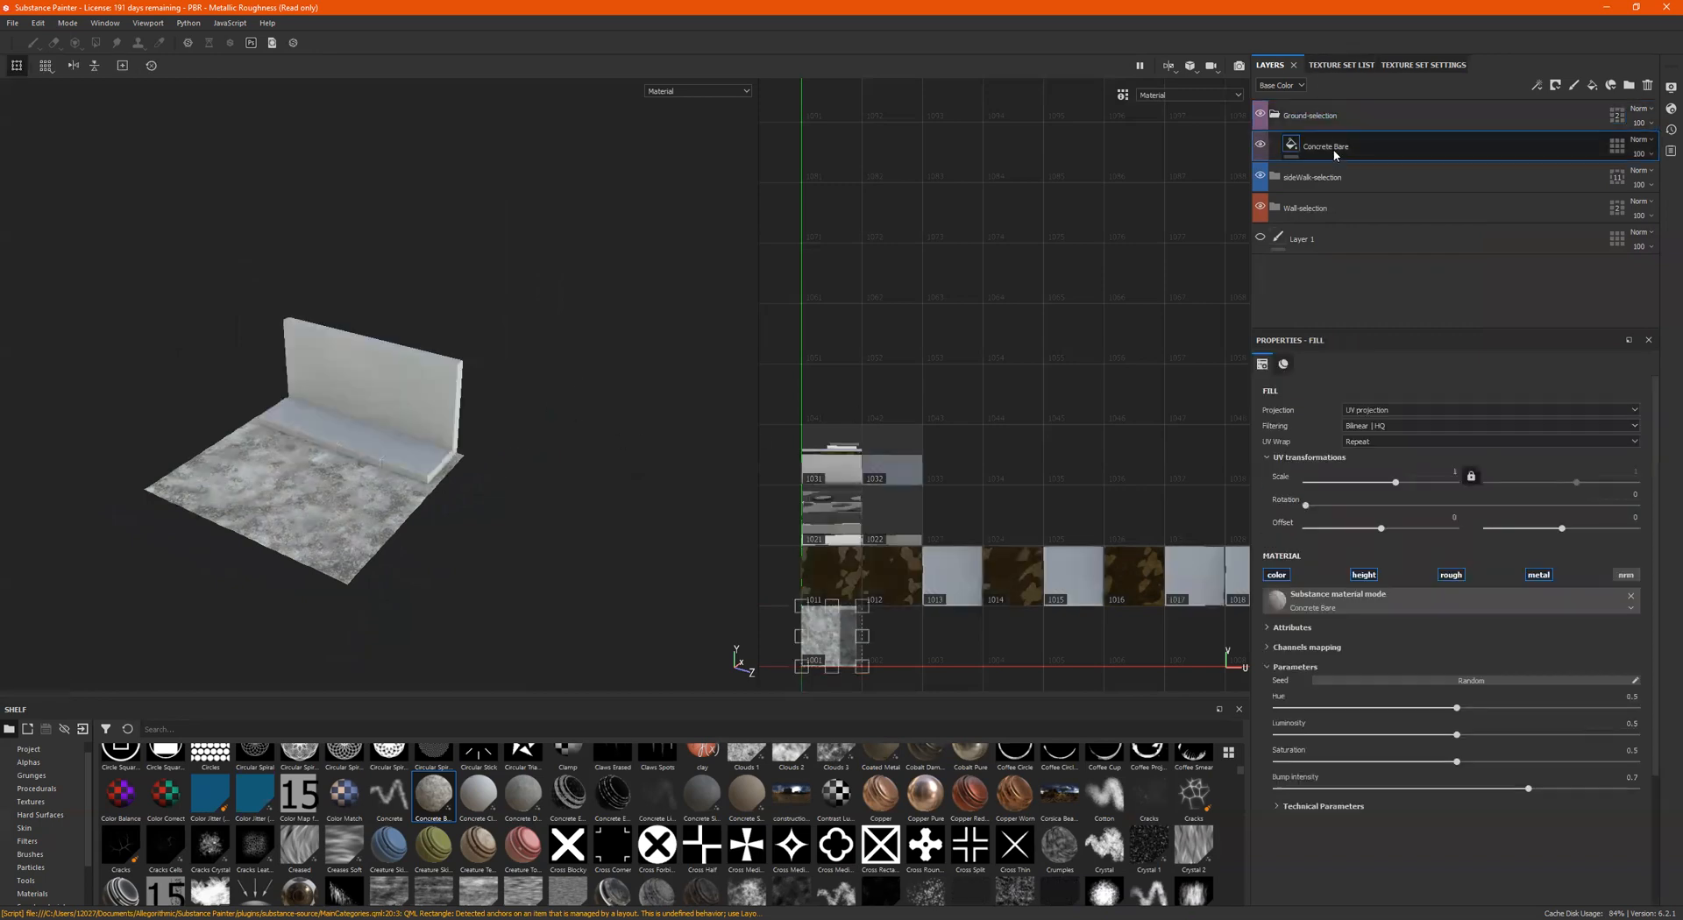
pyautogui.click(1265, 121)
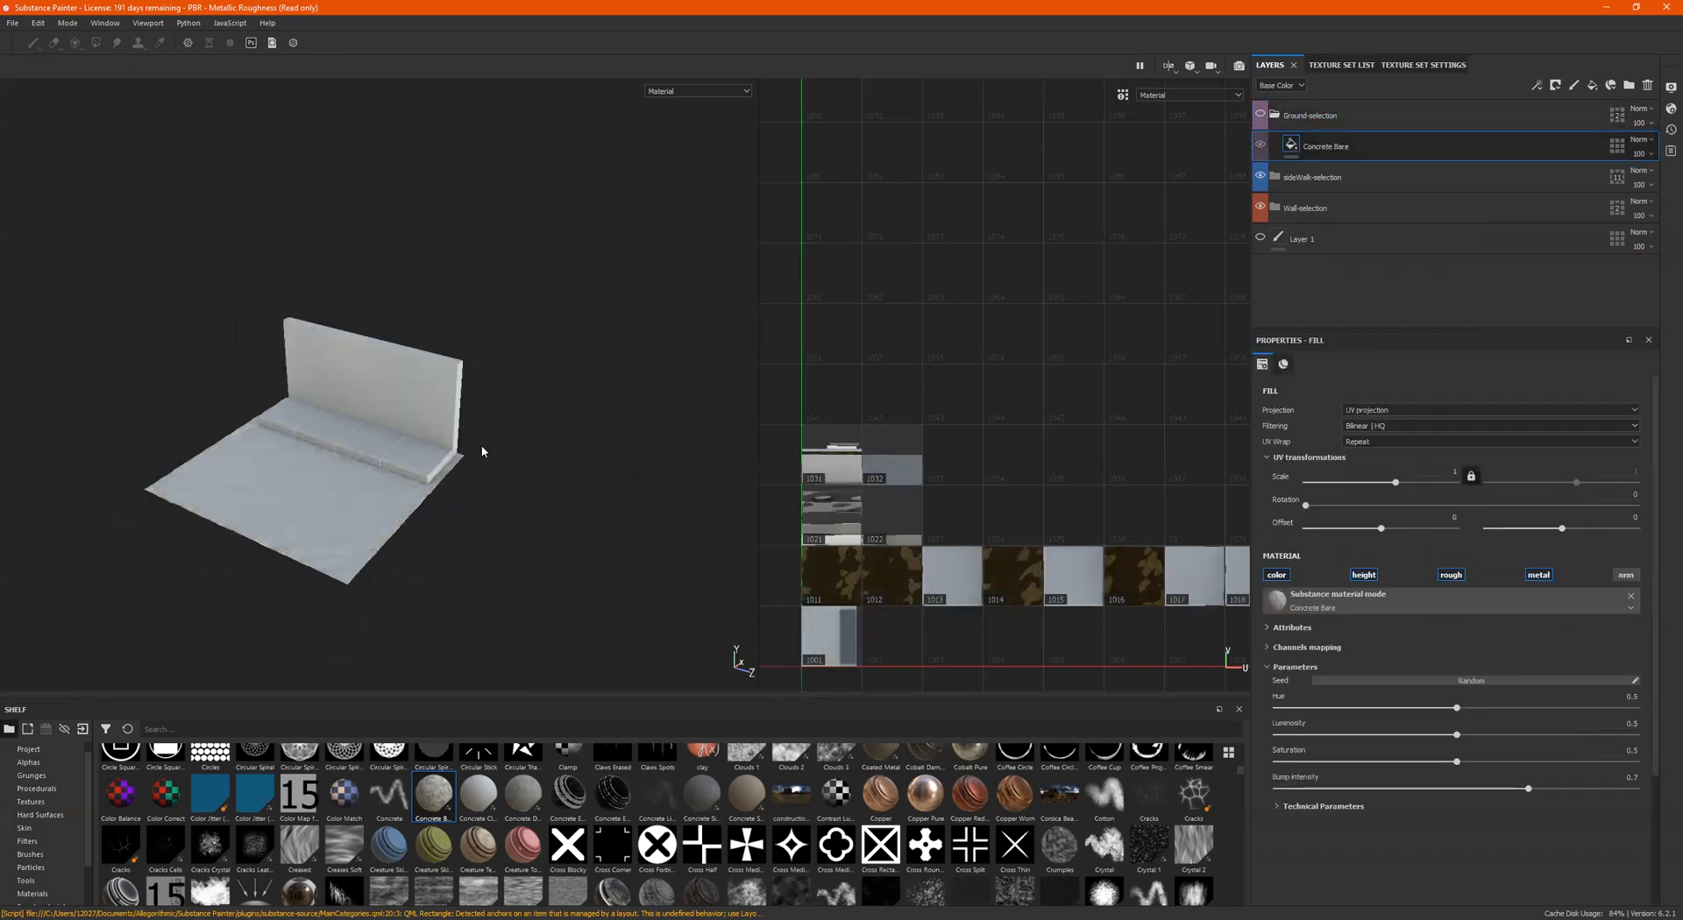
pyautogui.click(1257, 114)
# Step: Save the project as HoudiniWall in the Rookies_Kombi folder
pyautogui.click(12, 23)
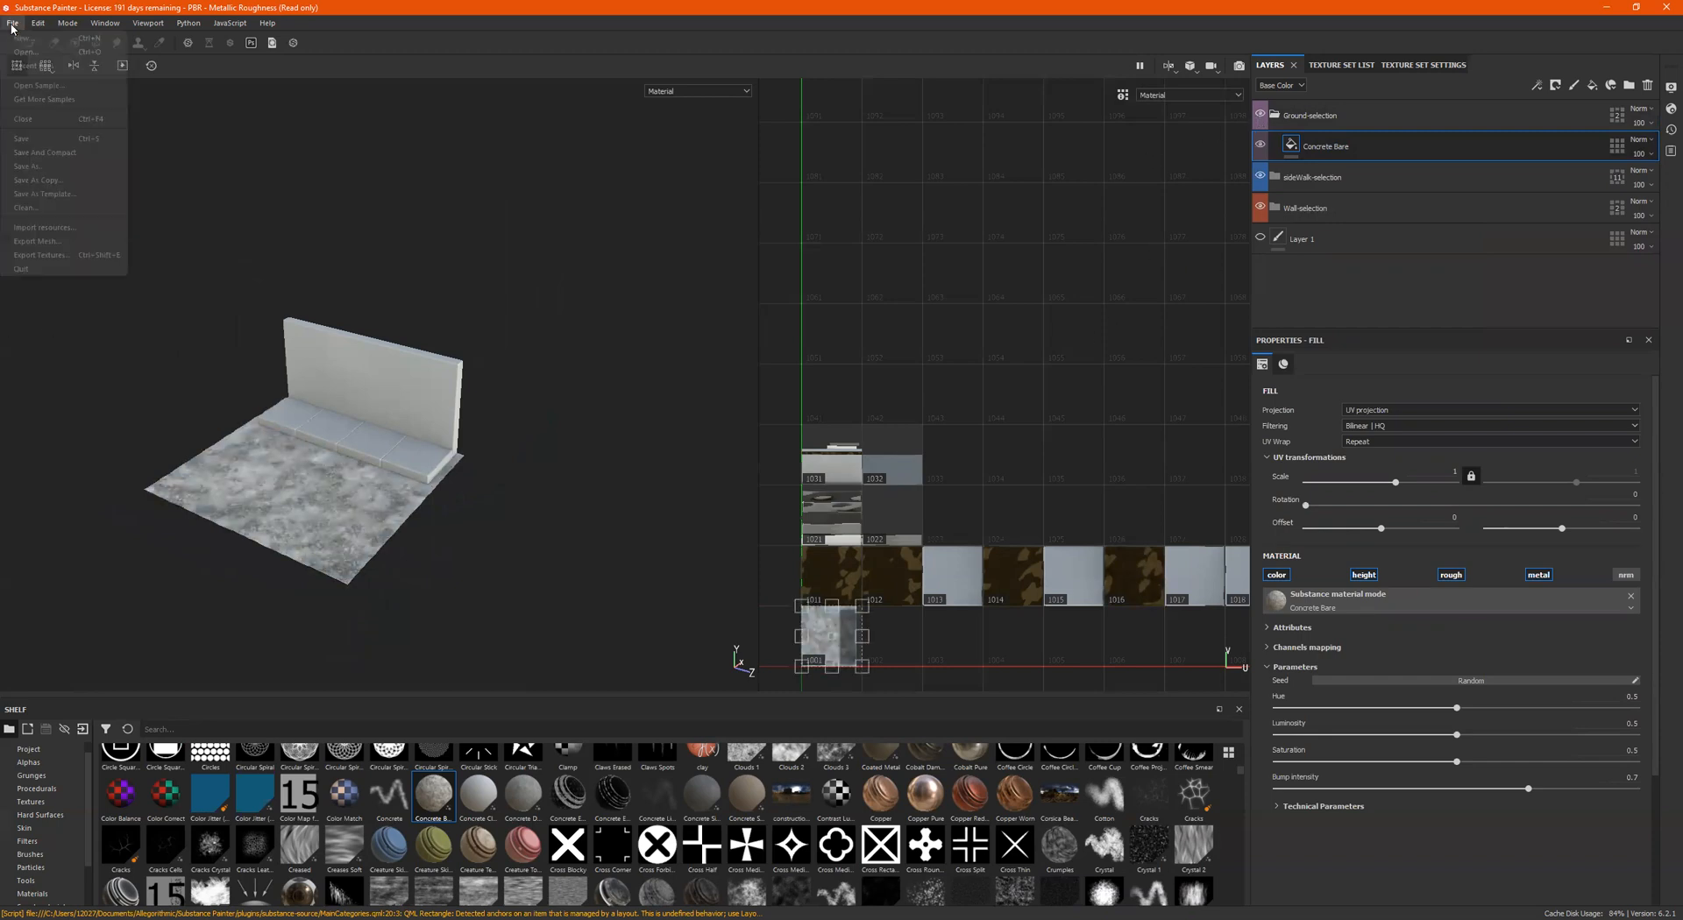
pyautogui.click(56, 165)
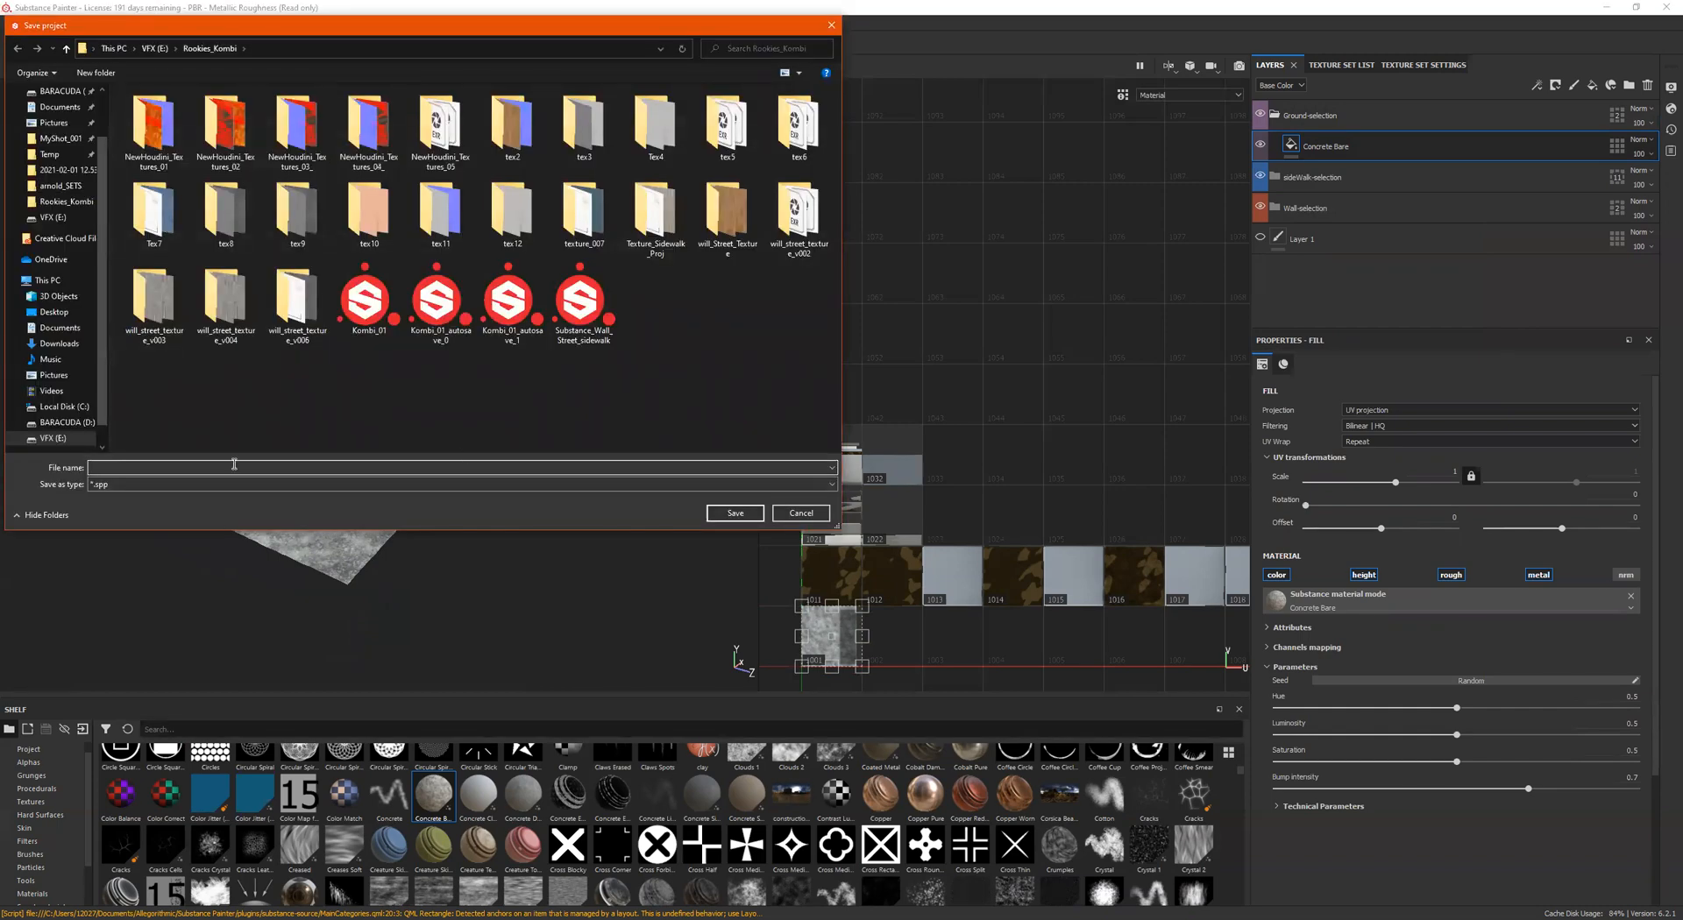
pyautogui.write('H')
pyautogui.press('BackSpace')
pyautogui.write('HoudiniWall')
pyautogui.press('Return')
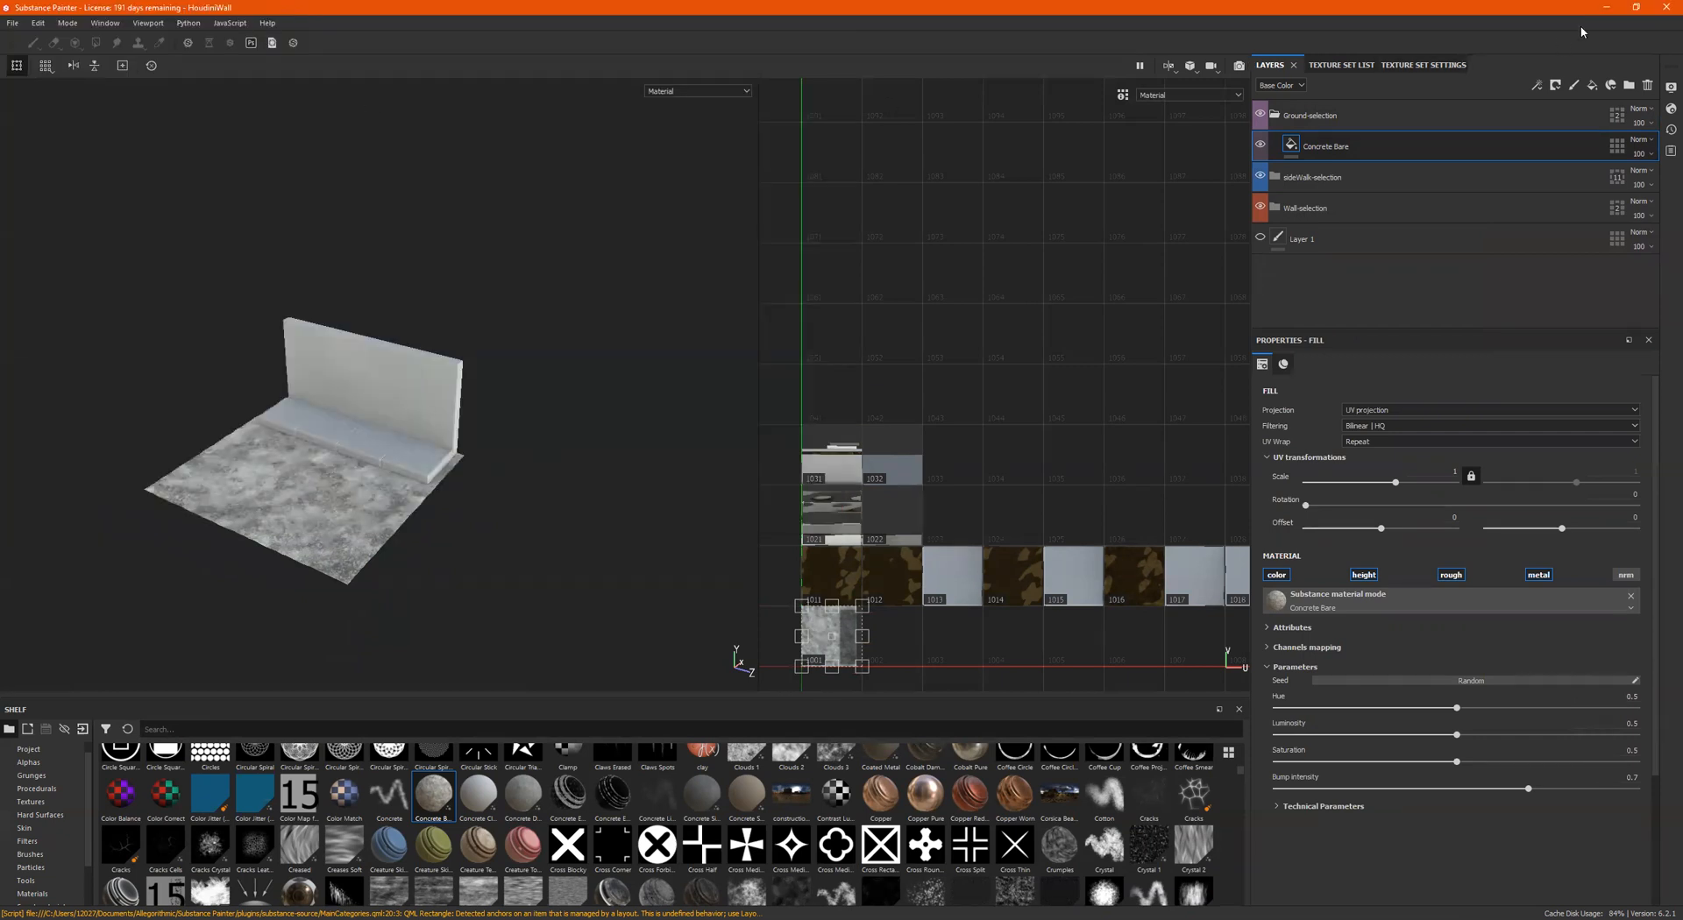
# Step: Quit and restart the program, dismiss the welcome window and reopen the HoudiniWall project from the recent files
pyautogui.click(1656, 12)
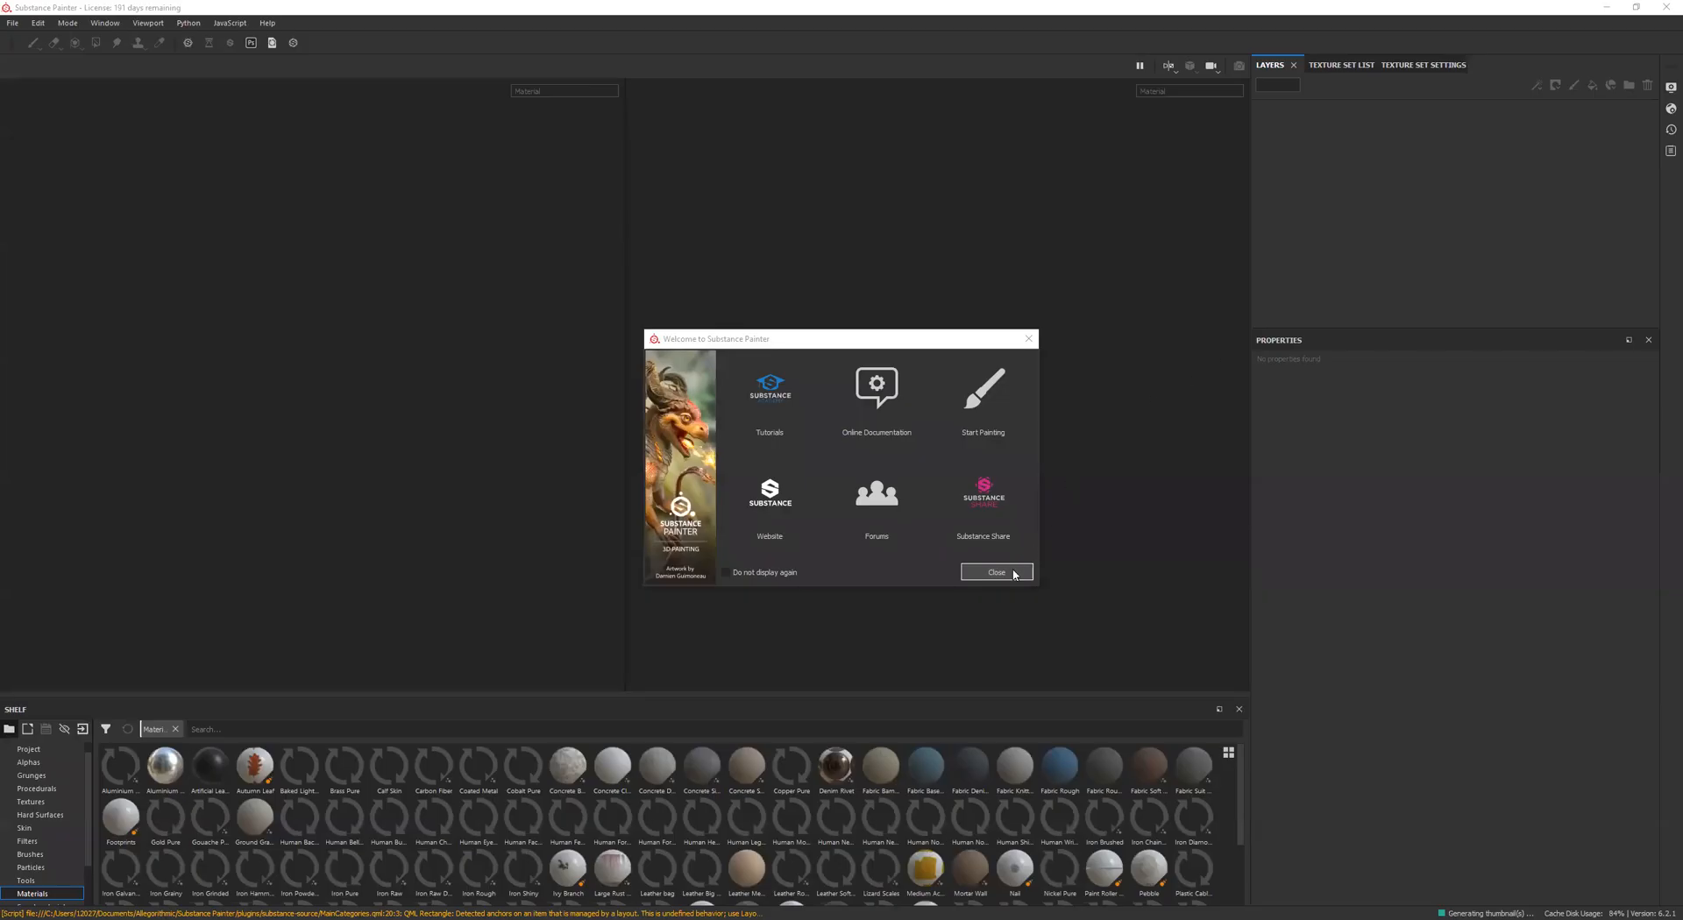
pyautogui.click(996, 572)
pyautogui.click(12, 22)
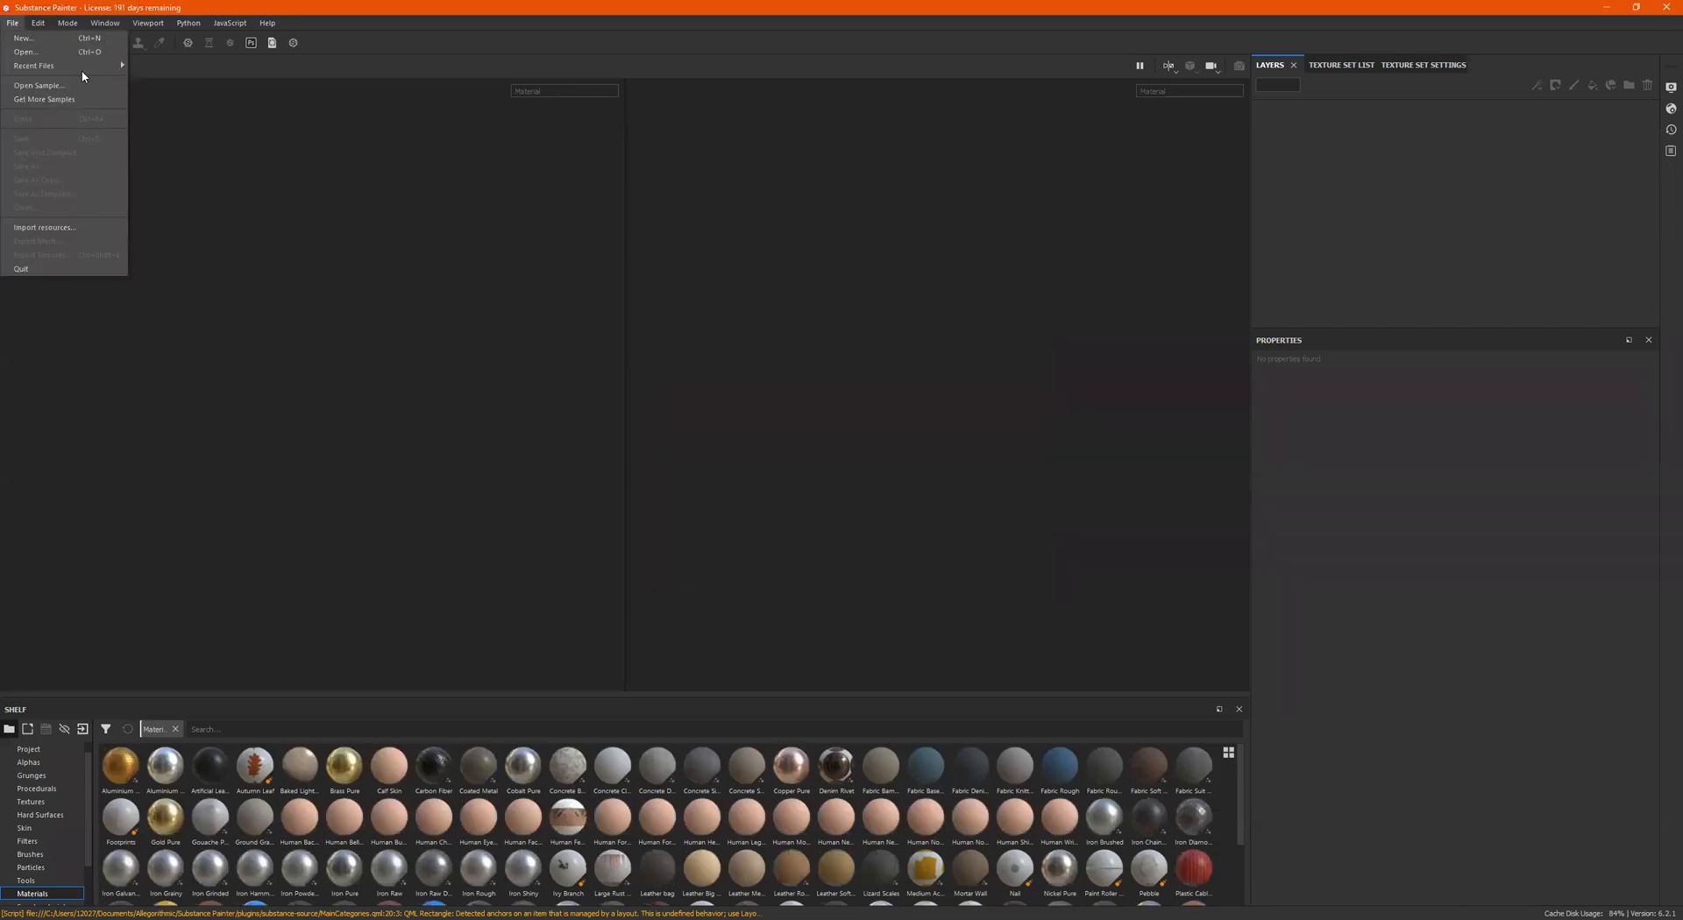
pyautogui.moveTo(97, 68)
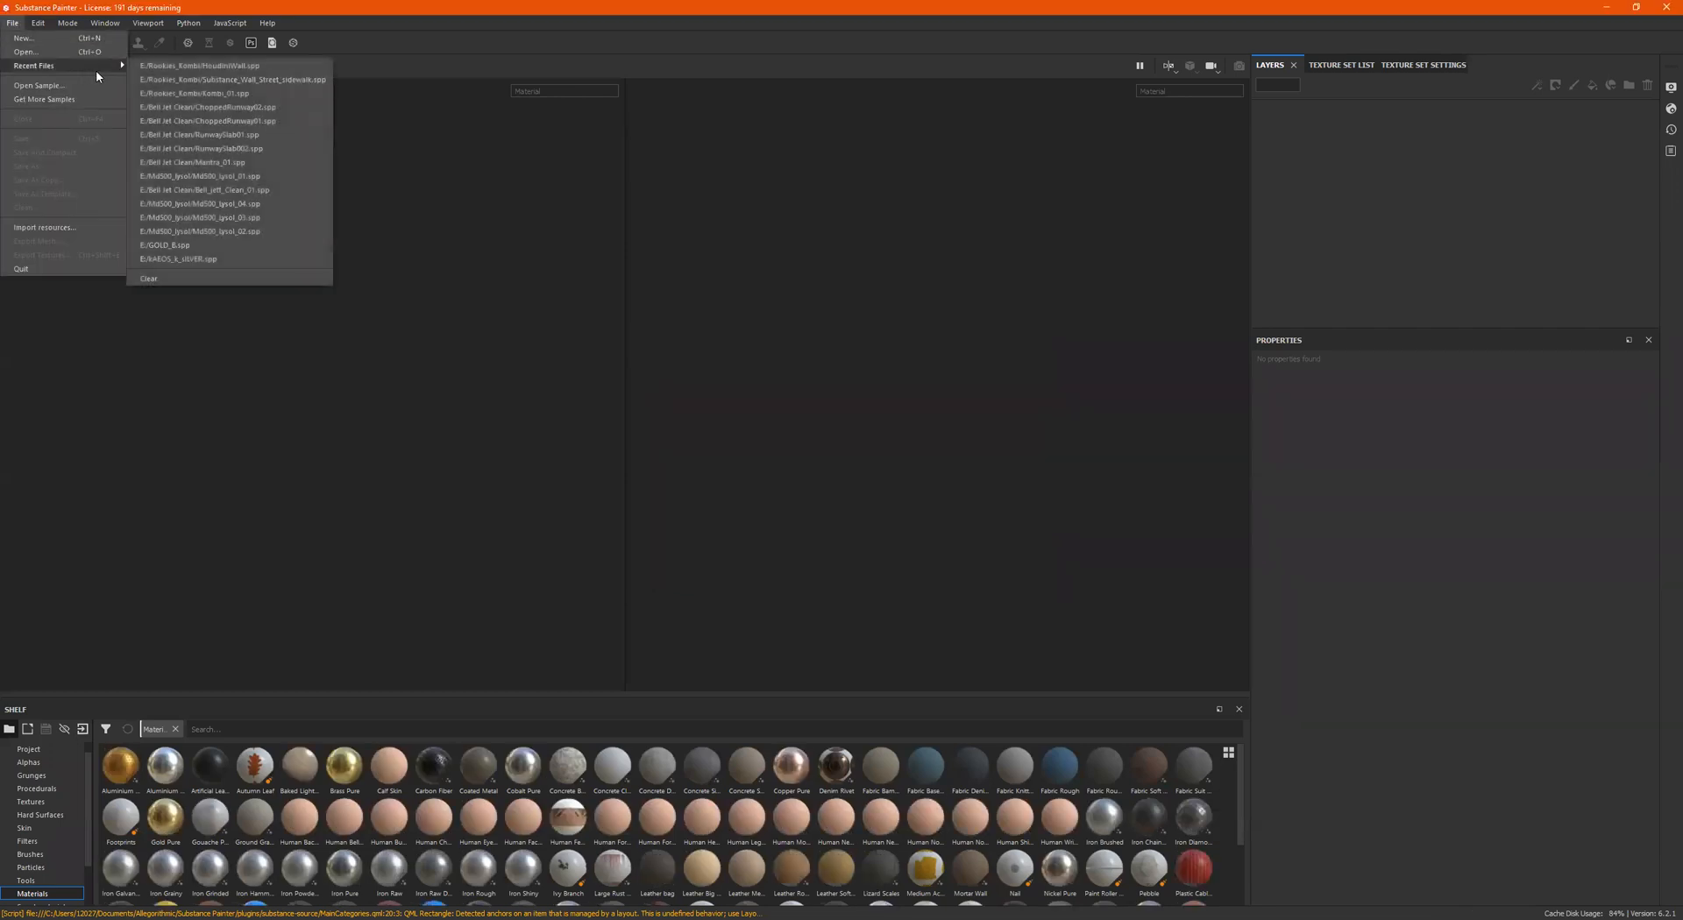
pyautogui.click(196, 66)
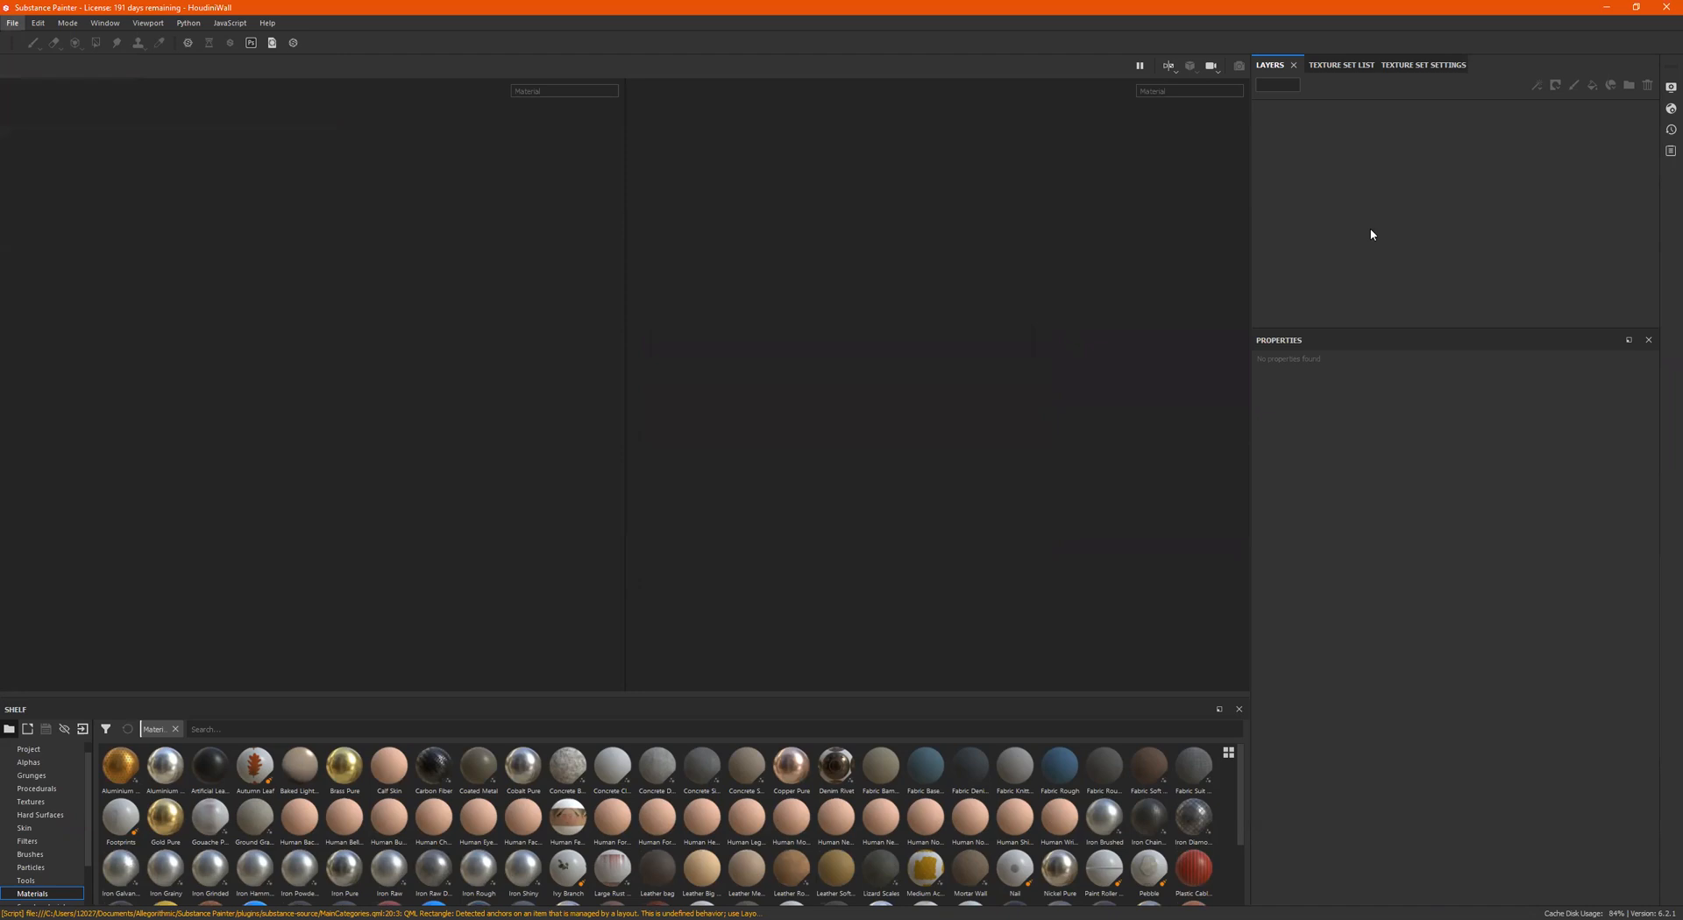
# Step: Examine the wall, the sidewalk and the ground's Concrete Bare texture on the reopened model from several angles
pyautogui.keyDown('alt'); pyautogui.moveTo(475, 397); pyautogui.dragTo(513, 382); pyautogui.keyUp('alt')
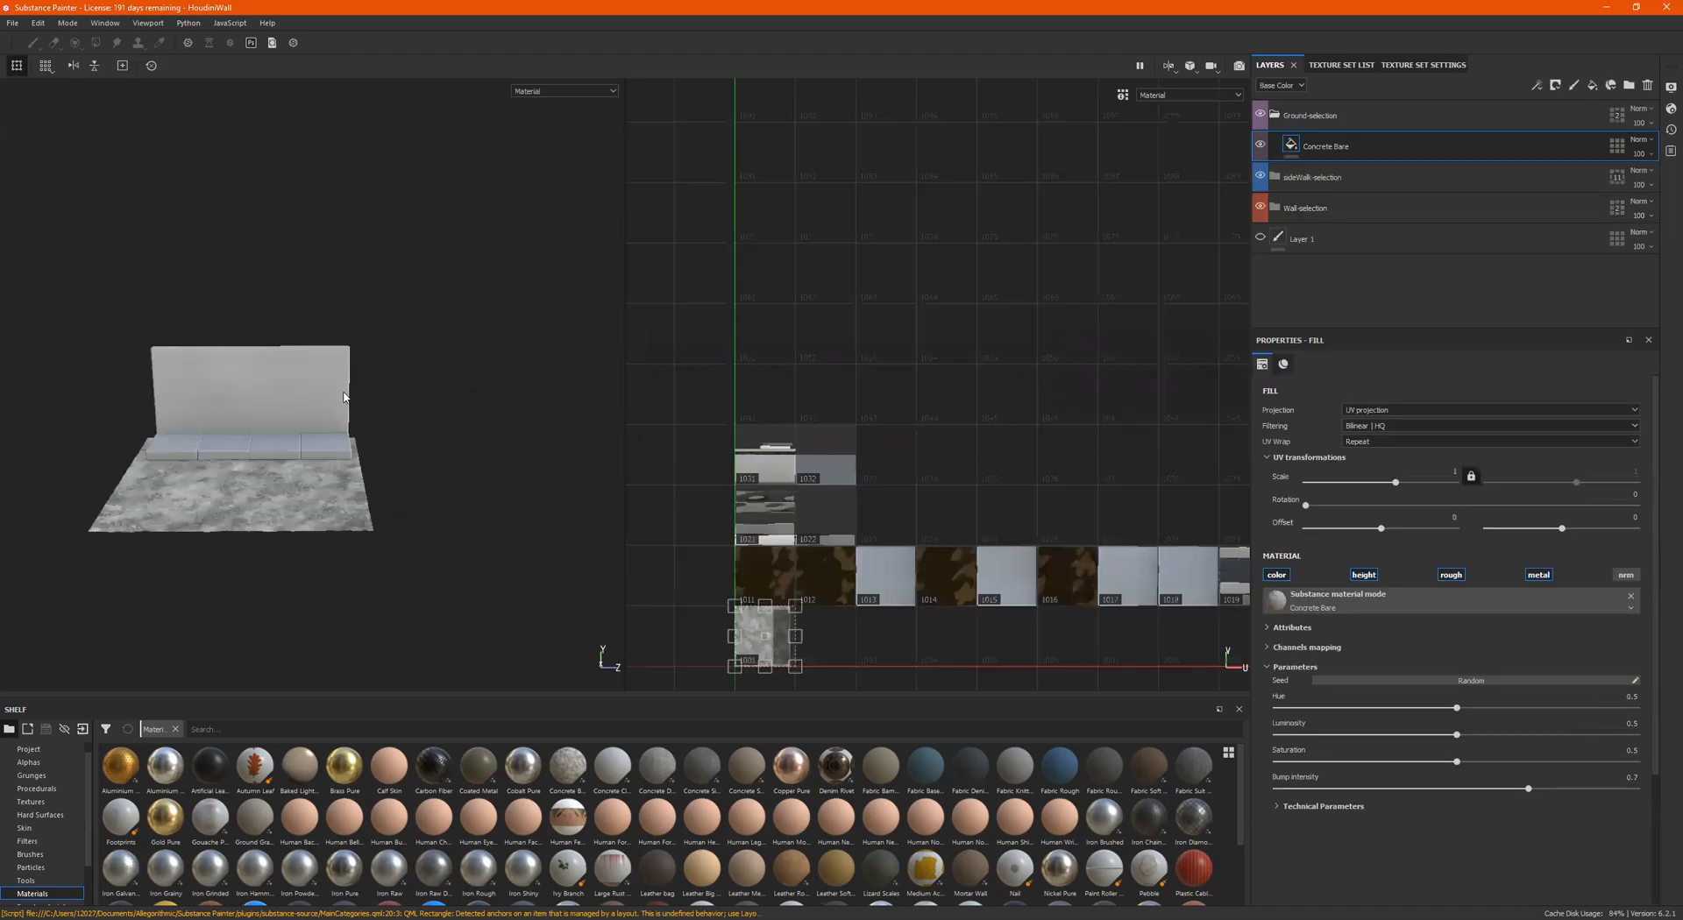
pyautogui.keyDown('alt'); pyautogui.moveTo(345, 398); pyautogui.dragTo(535, 385, button='middle'); pyautogui.keyUp('alt')
pyautogui.keyDown('alt'); pyautogui.moveTo(299, 419); pyautogui.dragTo(304, 403, button='right'); pyautogui.keyUp('alt')
pyautogui.keyDown('alt'); pyautogui.moveTo(303, 403); pyautogui.dragTo(420, 399); pyautogui.keyUp('alt')
pyautogui.moveTo(420, 399)
pyautogui.keyDown('alt'); pyautogui.mouseDown(button='right')
pyautogui.moveTo(601, 380)
pyautogui.moveTo(435, 383)
pyautogui.mouseUp(button='right'); pyautogui.keyUp('alt')
pyautogui.keyDown('alt'); pyautogui.moveTo(435, 383); pyautogui.dragTo(320, 383, button='middle'); pyautogui.keyUp('alt')
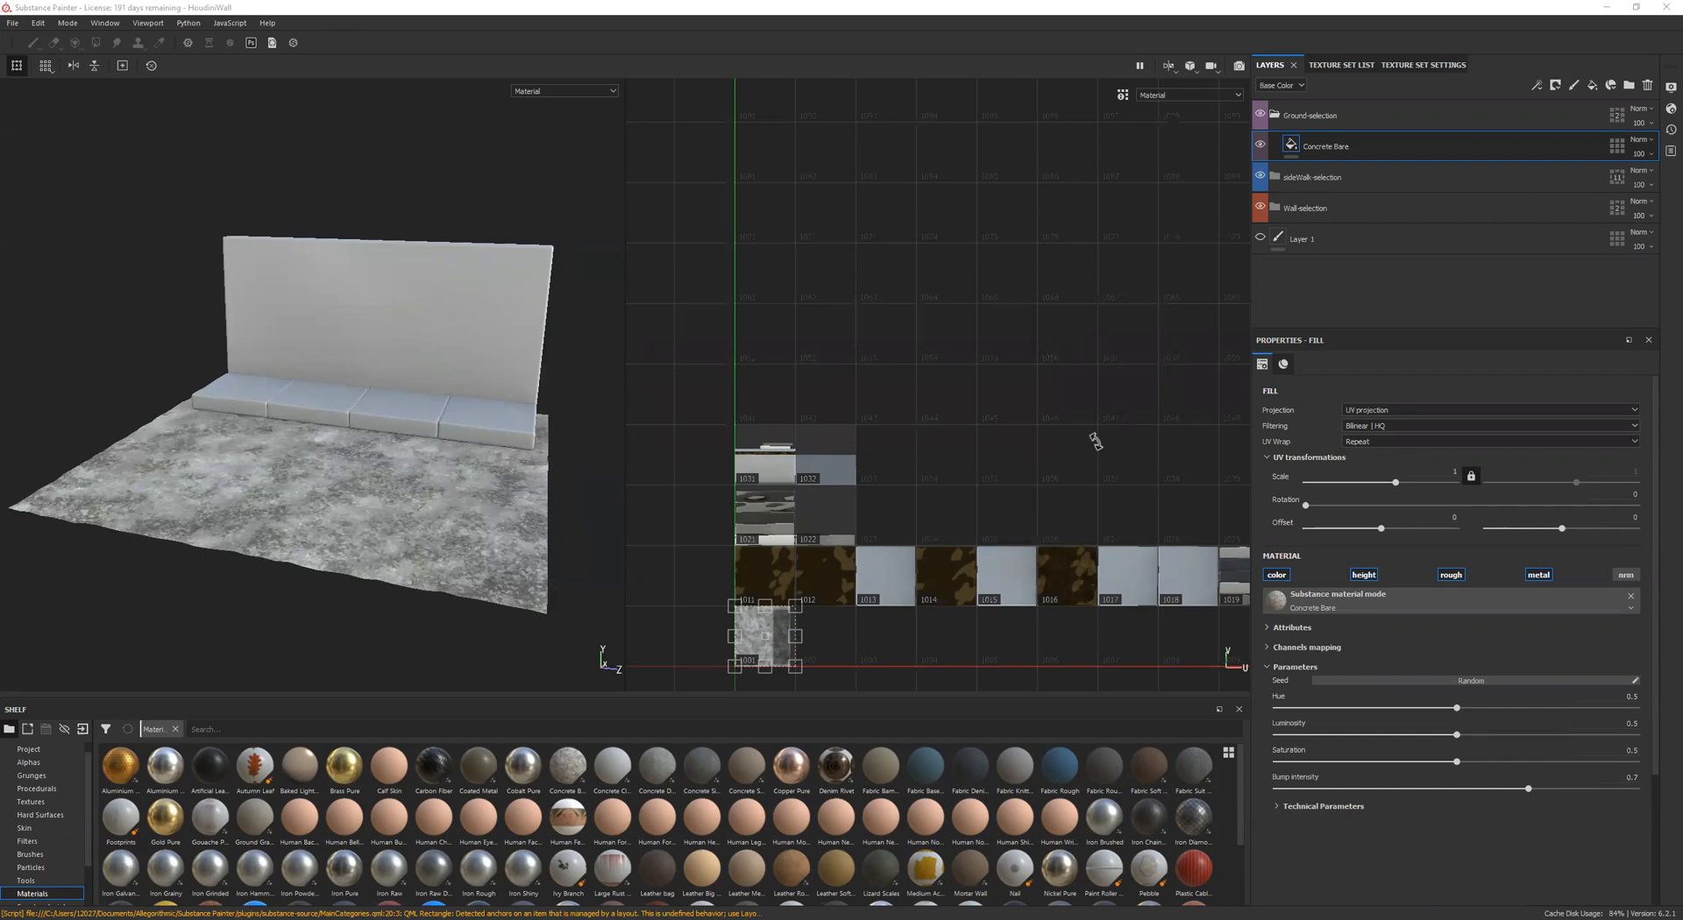
pyautogui.keyDown('alt'); pyautogui.moveTo(582, 454); pyautogui.dragTo(306, 482); pyautogui.keyUp('alt')
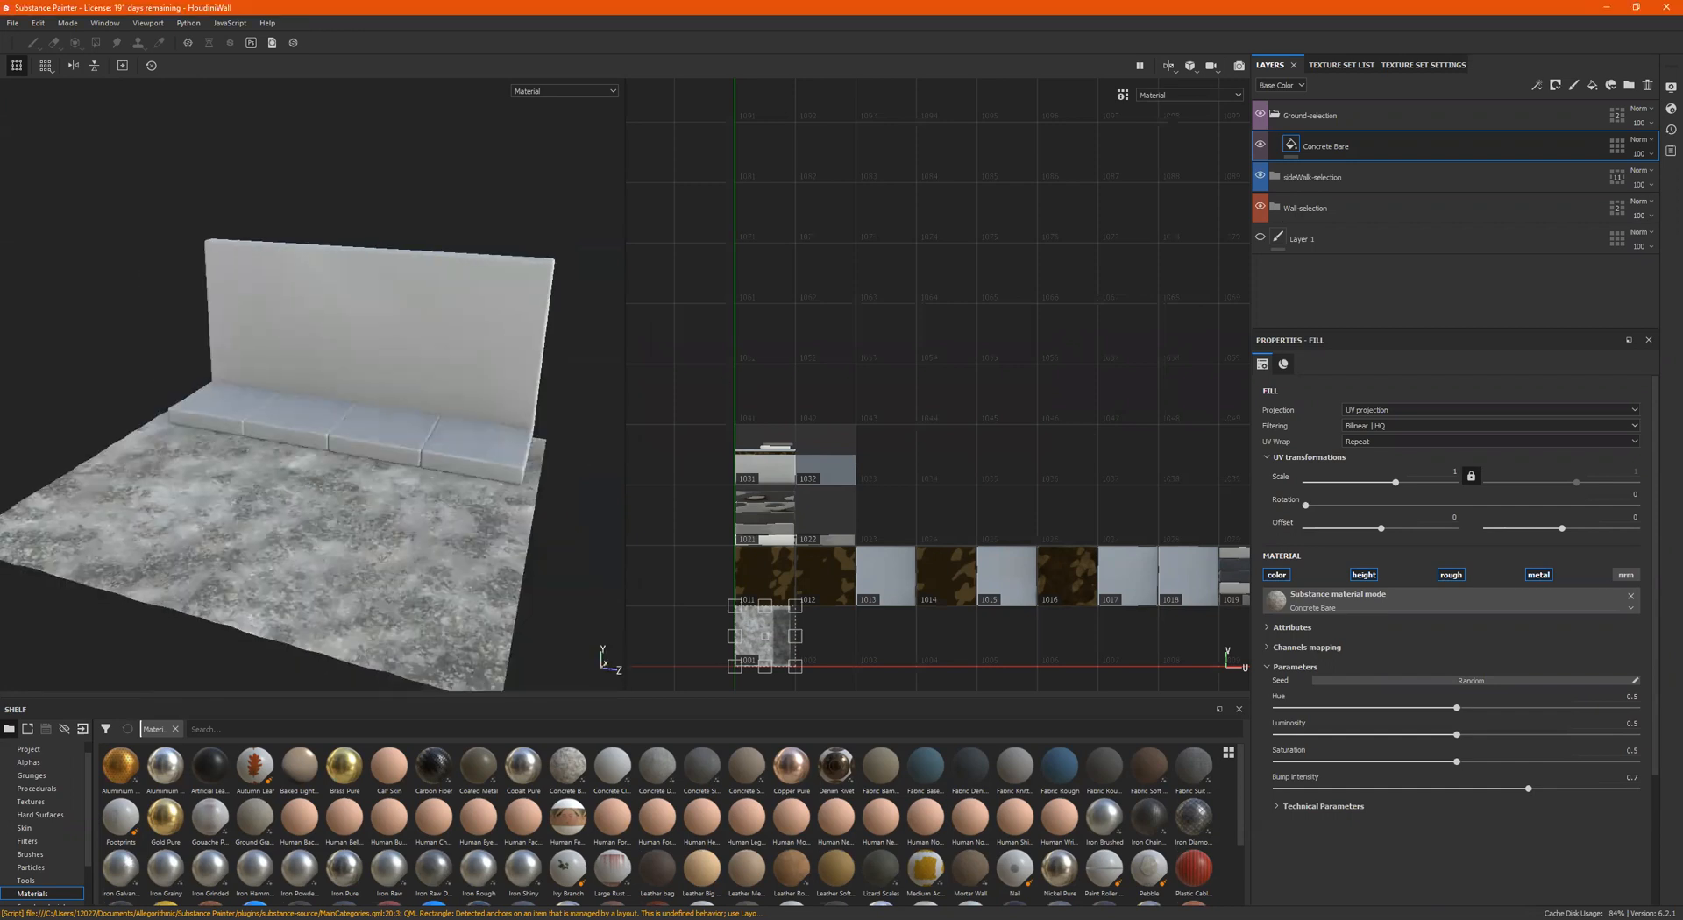
pyautogui.keyDown('alt'); pyautogui.moveTo(476, 376); pyautogui.dragTo(491, 346); pyautogui.keyUp('alt')
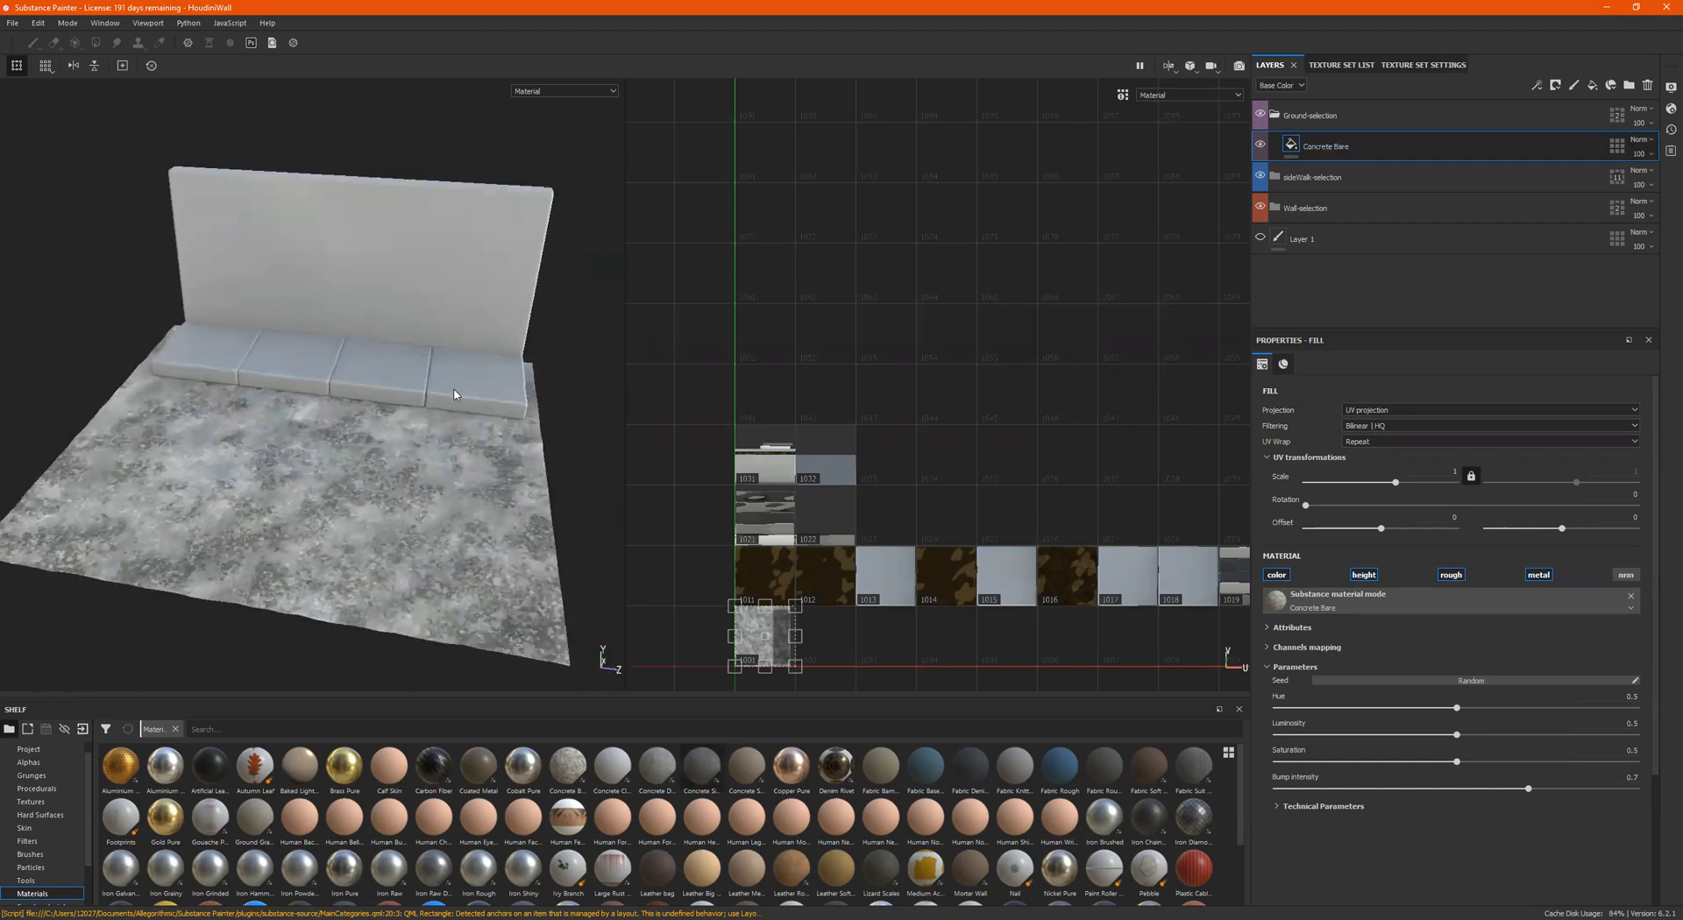
# Step: Add Concrete Simple inside the sideWalk-selection folder and Concrete Smooth inside the Wall-selection folder, and collapse both folders
pyautogui.moveTo(704, 774); pyautogui.dragTo(1360, 180)
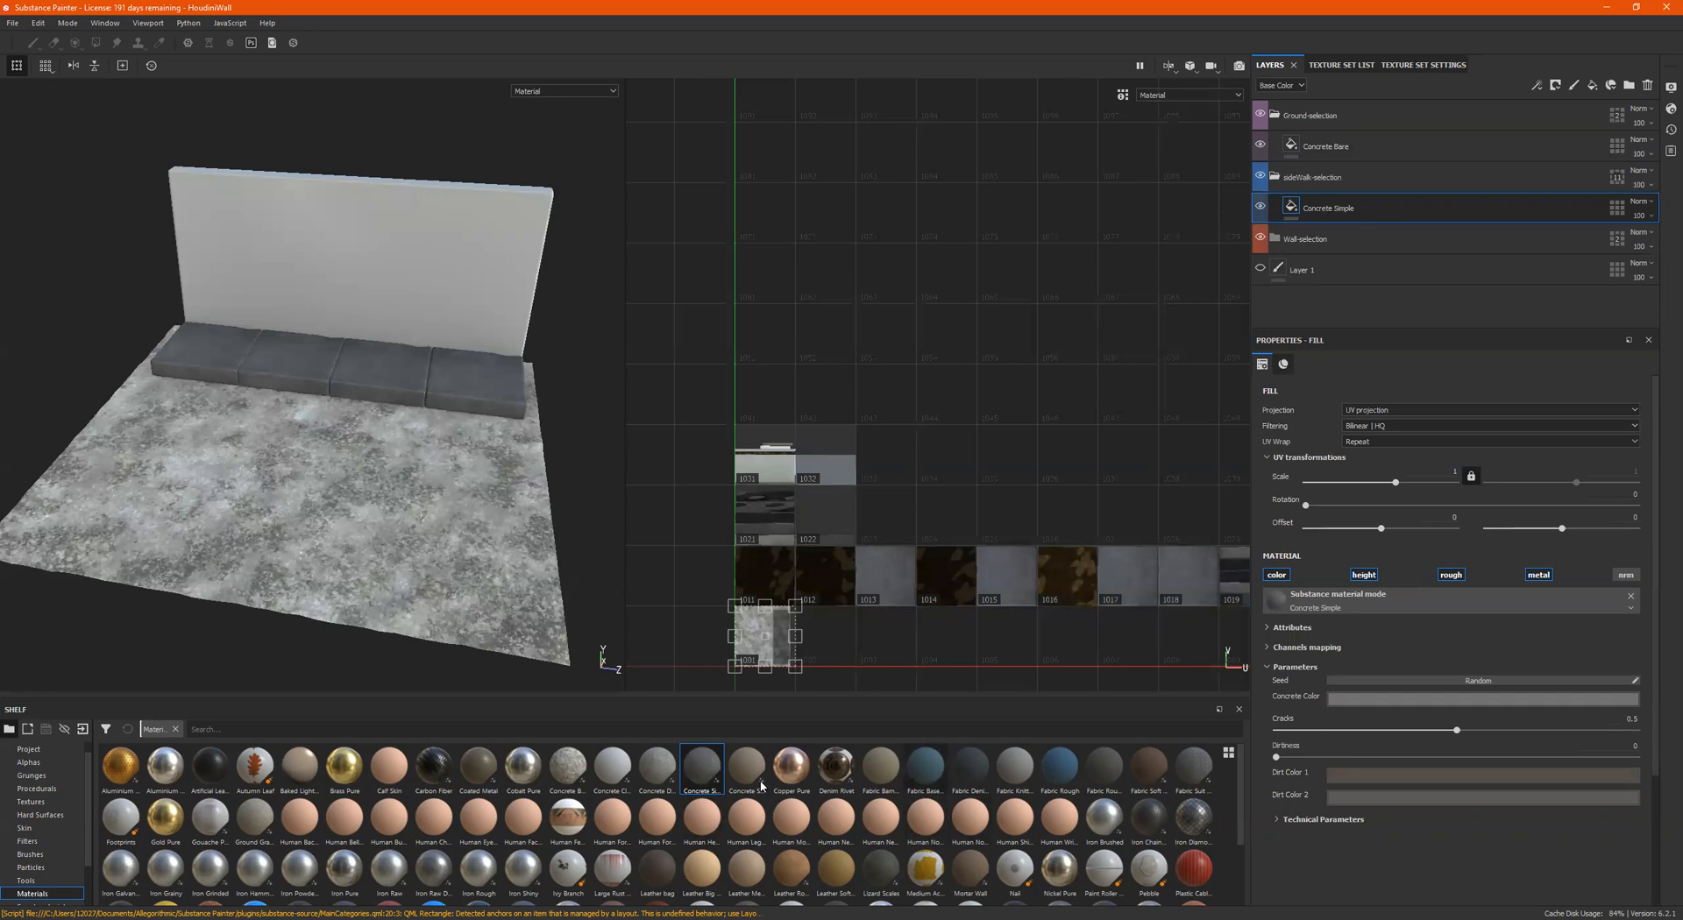
pyautogui.moveTo(758, 768); pyautogui.dragTo(1381, 233)
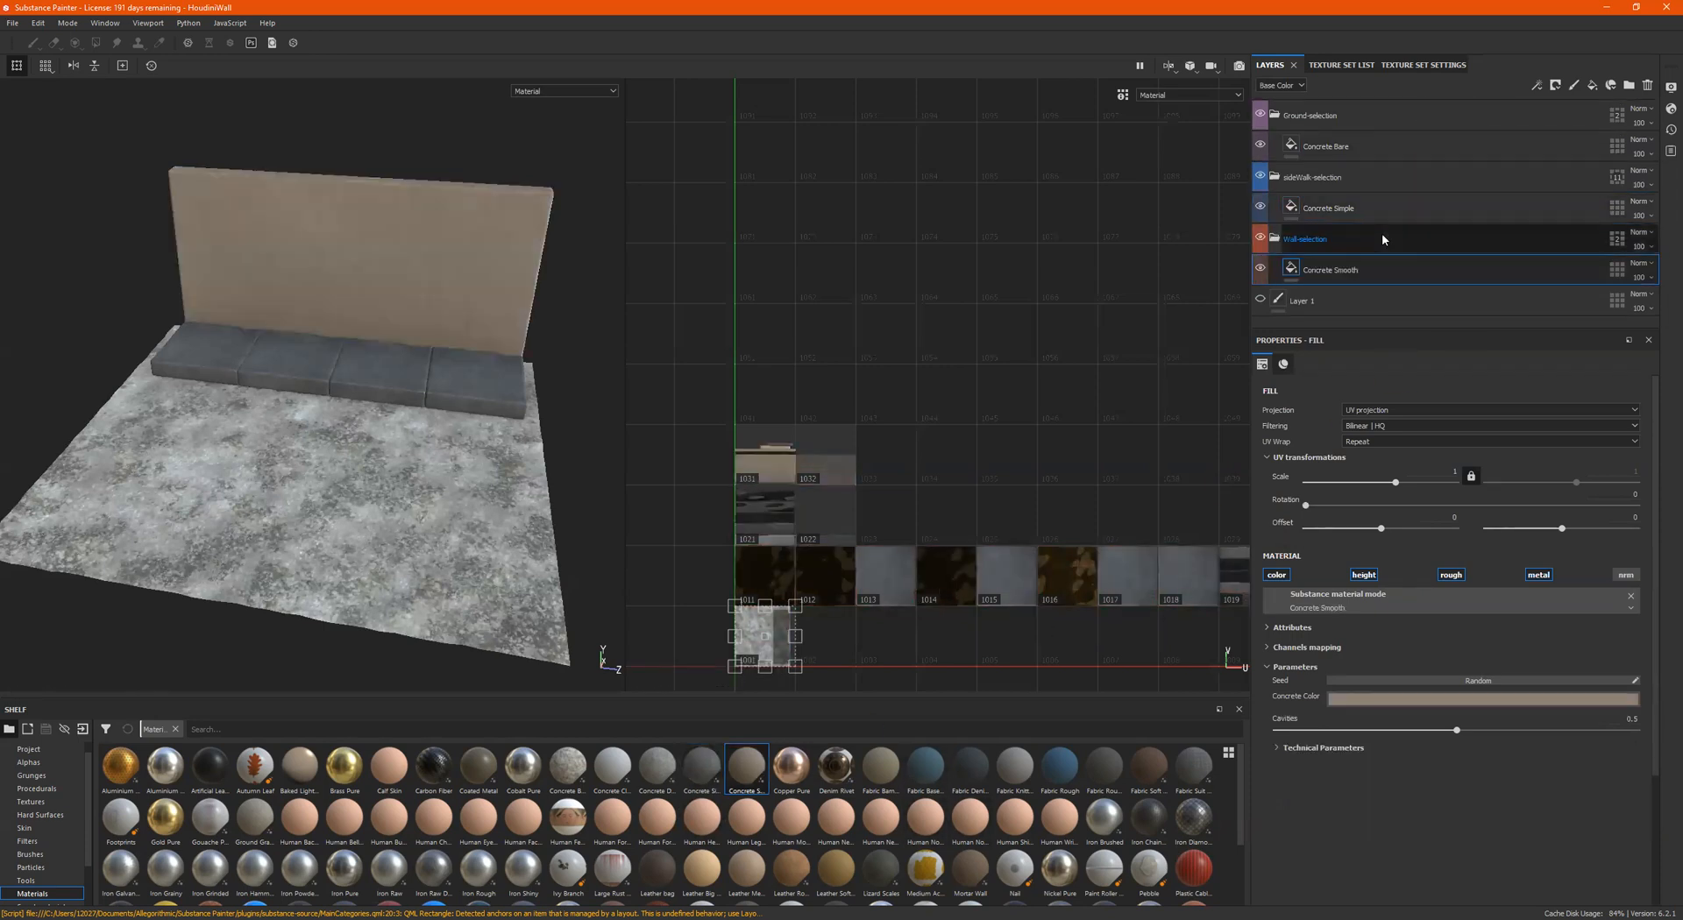
pyautogui.keyDown('alt'); pyautogui.moveTo(278, 354); pyautogui.dragTo(301, 375); pyautogui.keyUp('alt')
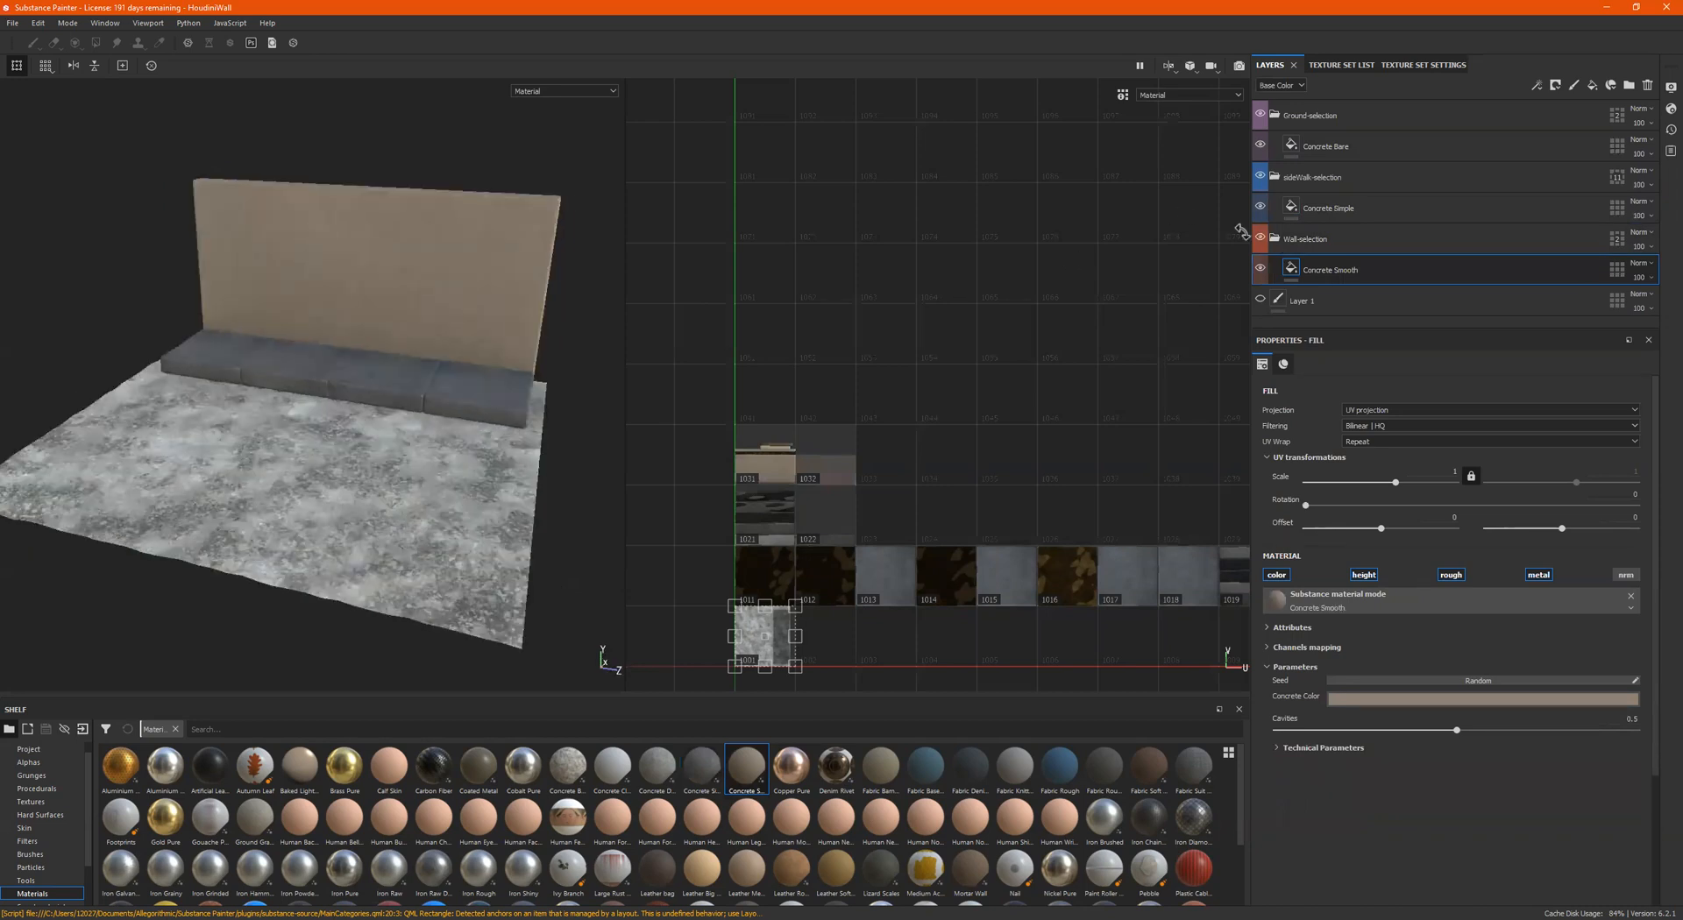
pyautogui.click(1275, 238)
pyautogui.click(1275, 177)
# Step: Set the hue of the Concrete Bare layer in the Ground-selection folder to 0.52
pyautogui.click(1290, 146)
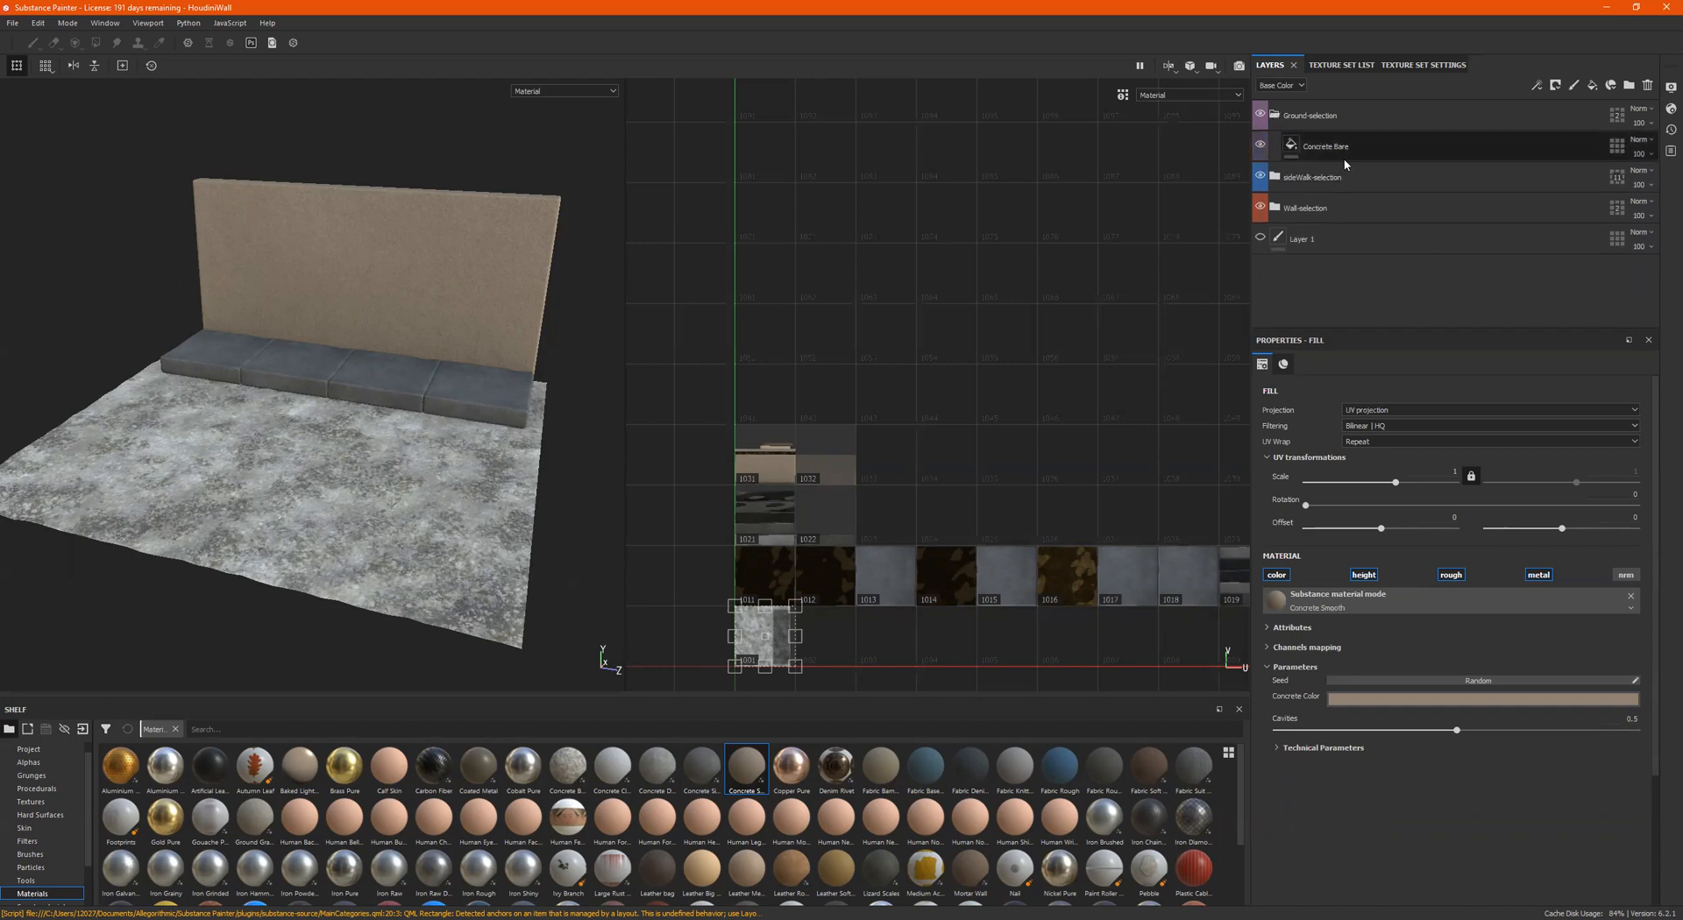
pyautogui.click(1345, 160)
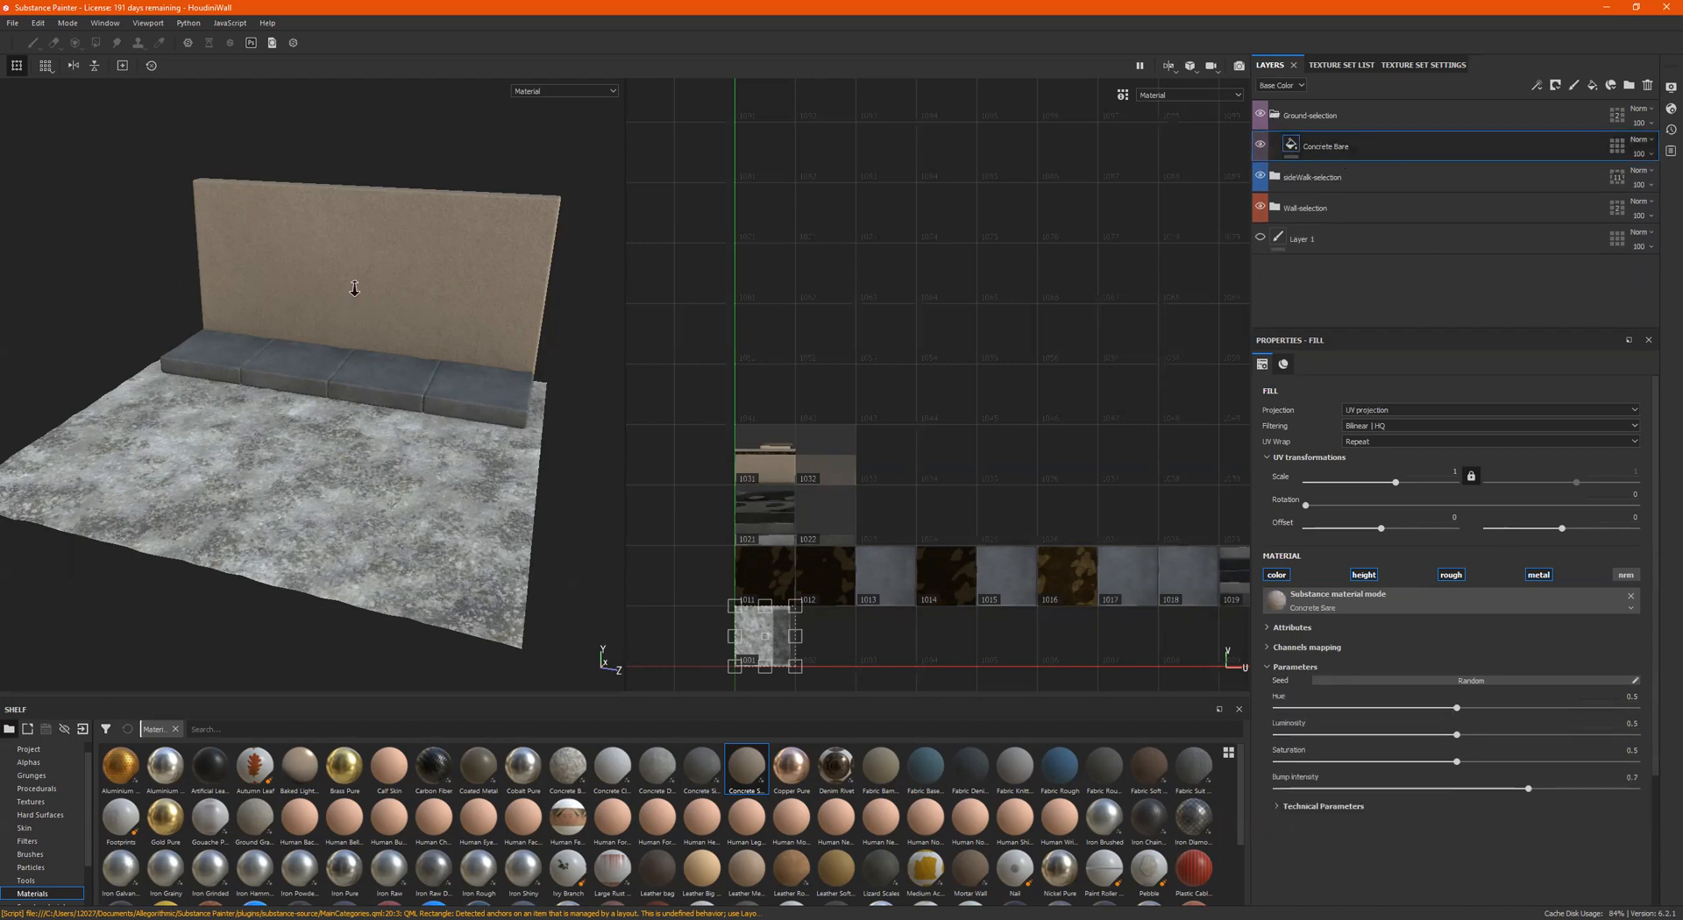
pyautogui.keyDown('alt'); pyautogui.moveTo(350, 280); pyautogui.dragTo(569, 260, button='right'); pyautogui.keyUp('alt')
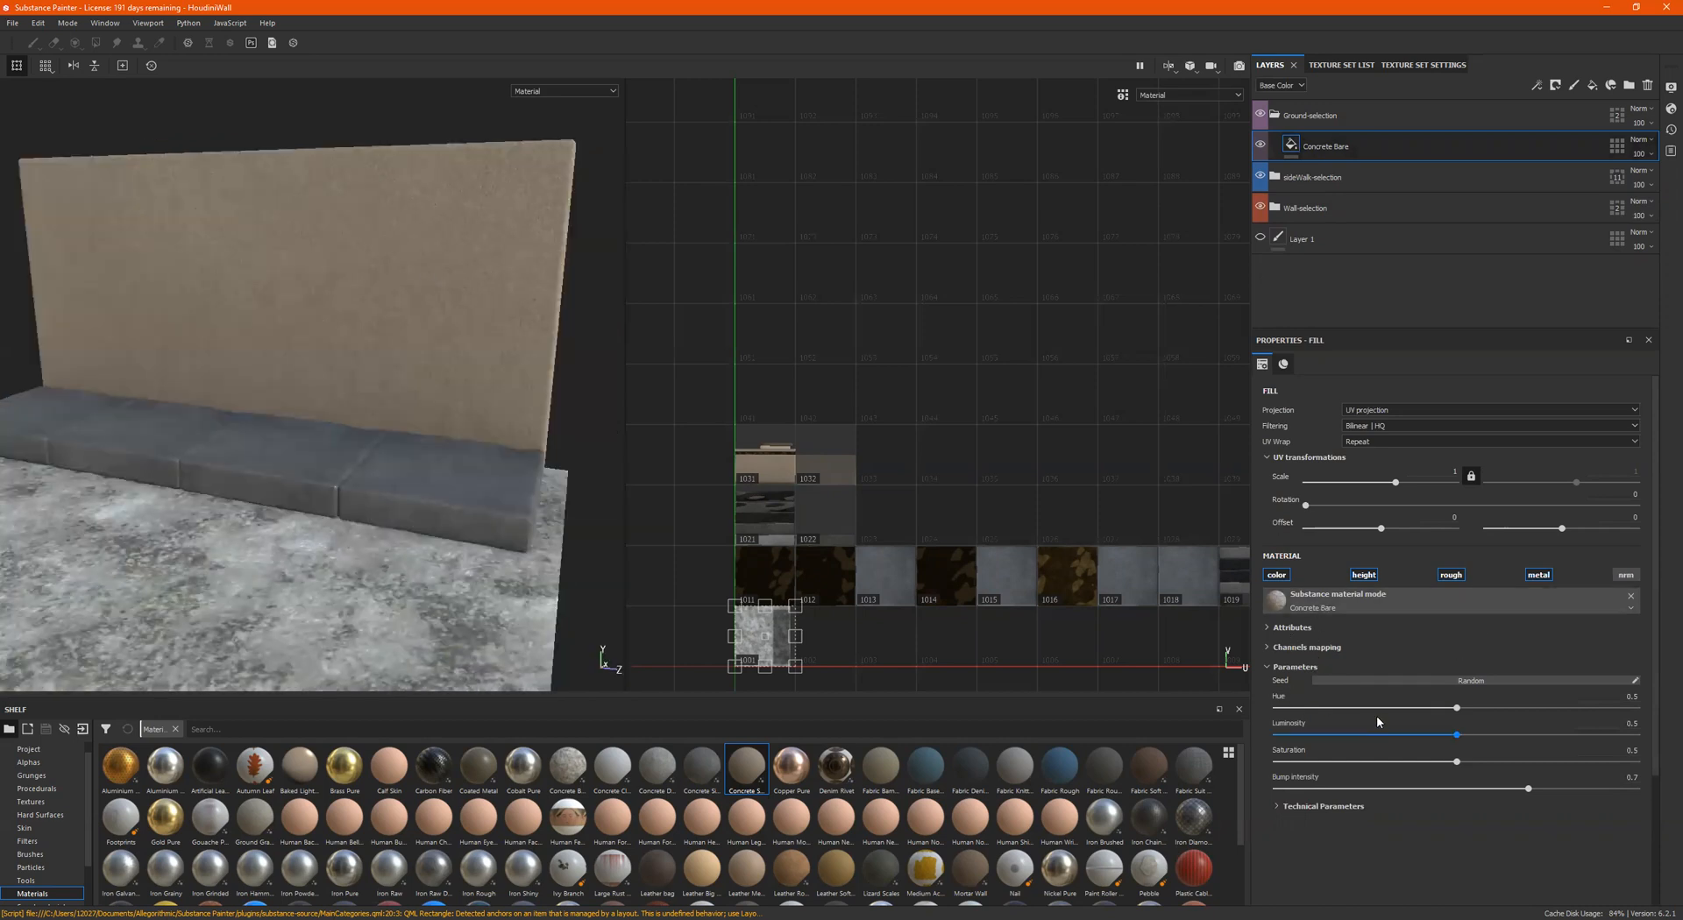
pyautogui.moveTo(1457, 707); pyautogui.dragTo(1462, 706)
pyautogui.scroll(-1, 355, 461)
pyautogui.keyDown('alt'); pyautogui.moveTo(355, 460); pyautogui.dragTo(379, 503); pyautogui.keyUp('alt')
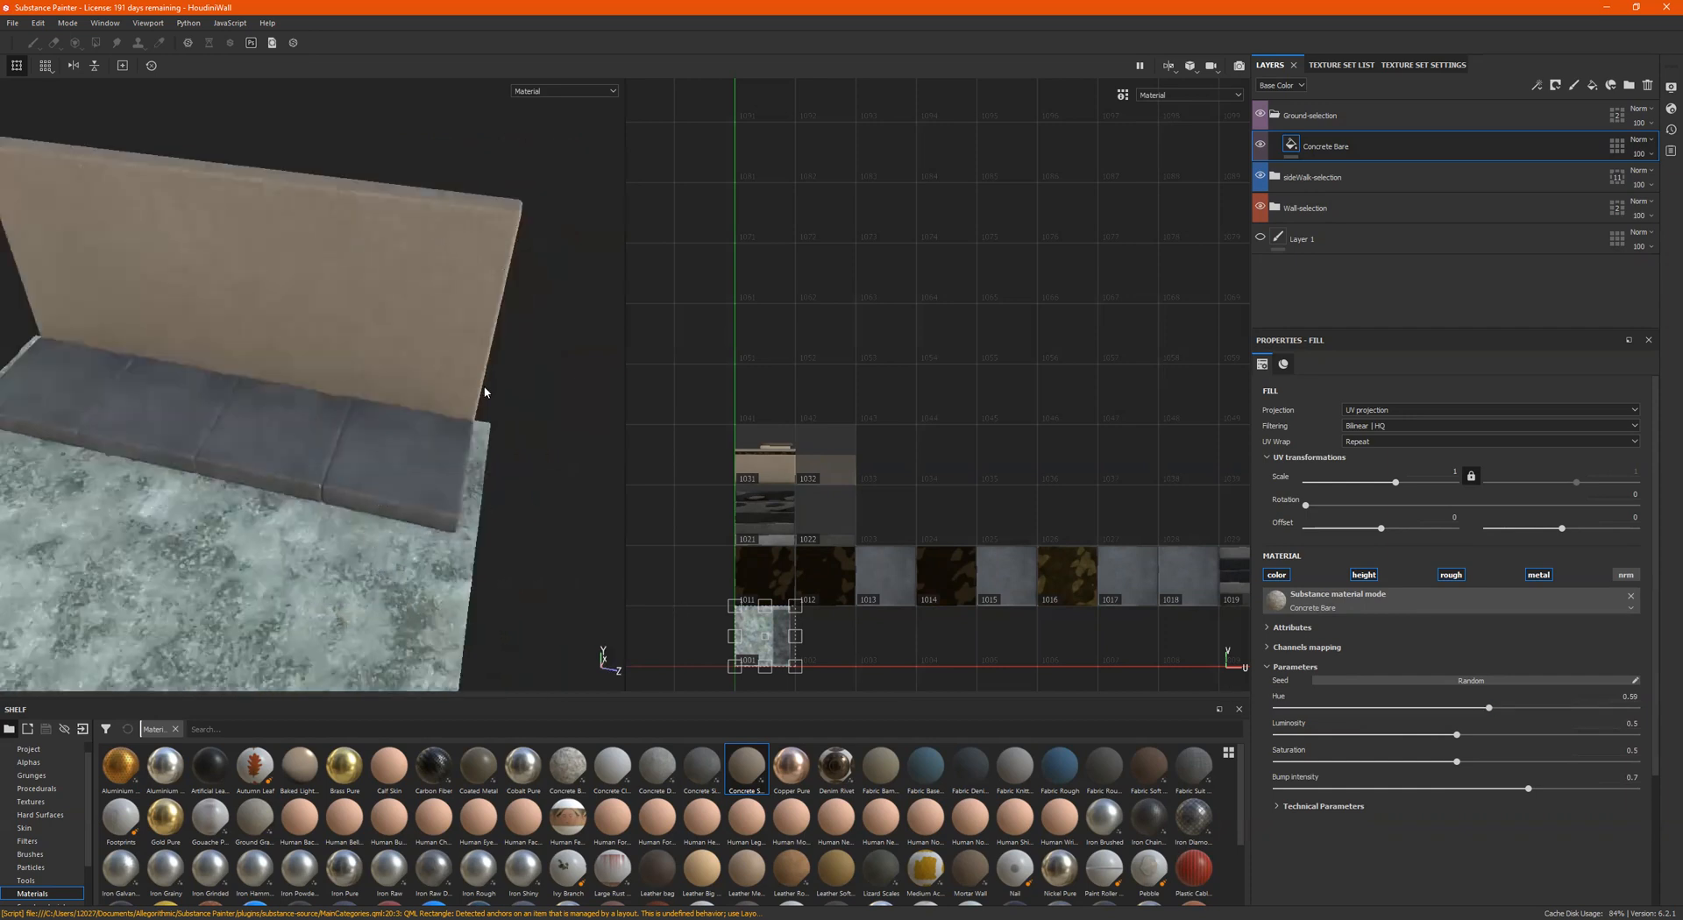
pyautogui.keyDown('alt'); pyautogui.moveTo(380, 503); pyautogui.dragTo(400, 414, button='middle'); pyautogui.keyUp('alt')
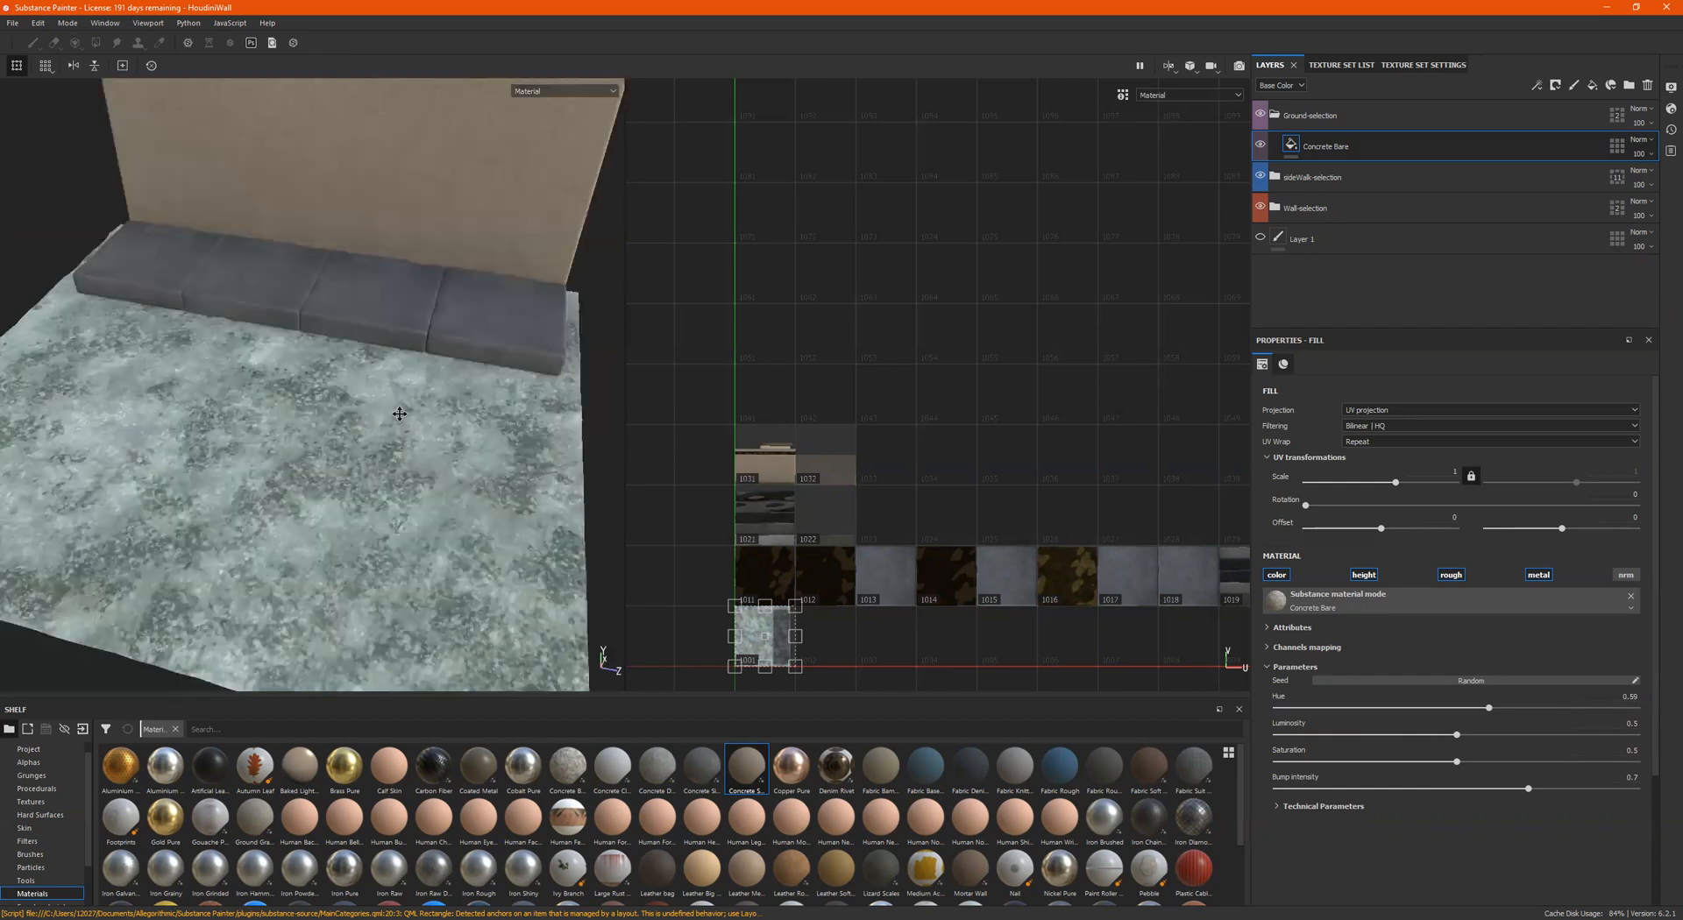
pyautogui.click(1385, 709)
pyautogui.moveTo(1449, 708)
pyautogui.mouseDown()
pyautogui.moveTo(1585, 711)
pyautogui.moveTo(1462, 714)
pyautogui.mouseUp()
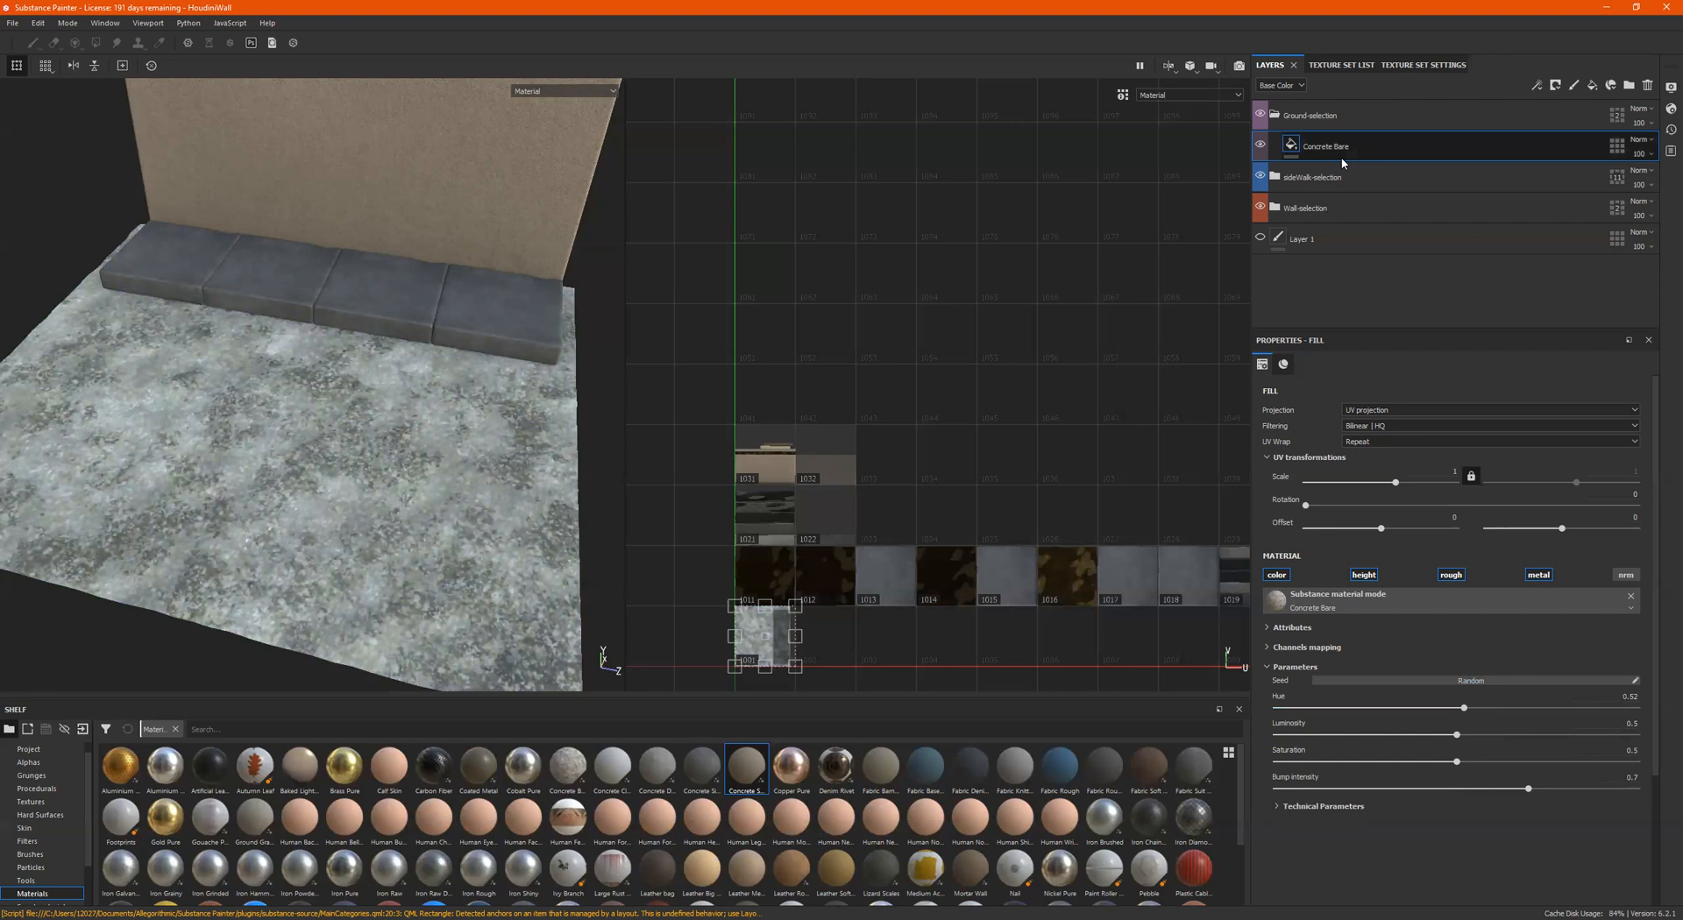
# Step: Set the Concrete Bare layer's technical parameters to height range 0.97, height position 0.92 and normal intensity 0.68
pyautogui.keyDown('alt'); pyautogui.moveTo(467, 458); pyautogui.dragTo(431, 404); pyautogui.keyUp('alt')
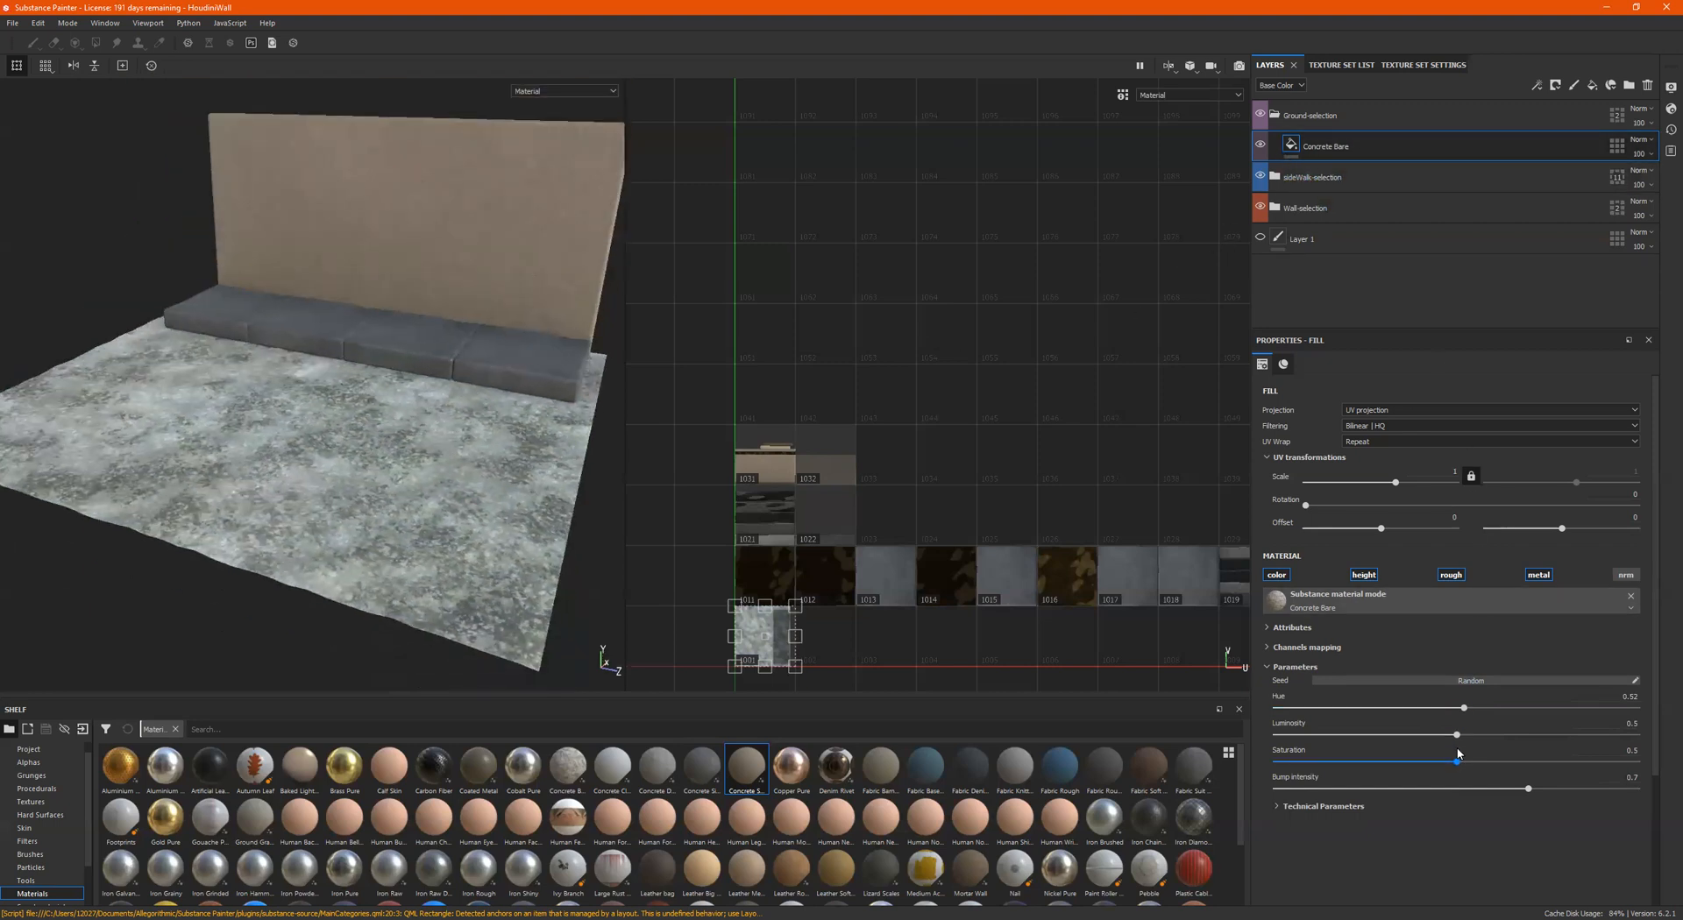
pyautogui.click(1276, 805)
pyautogui.moveTo(1461, 858); pyautogui.dragTo(1627, 858)
pyautogui.scroll(5, 367, 489)
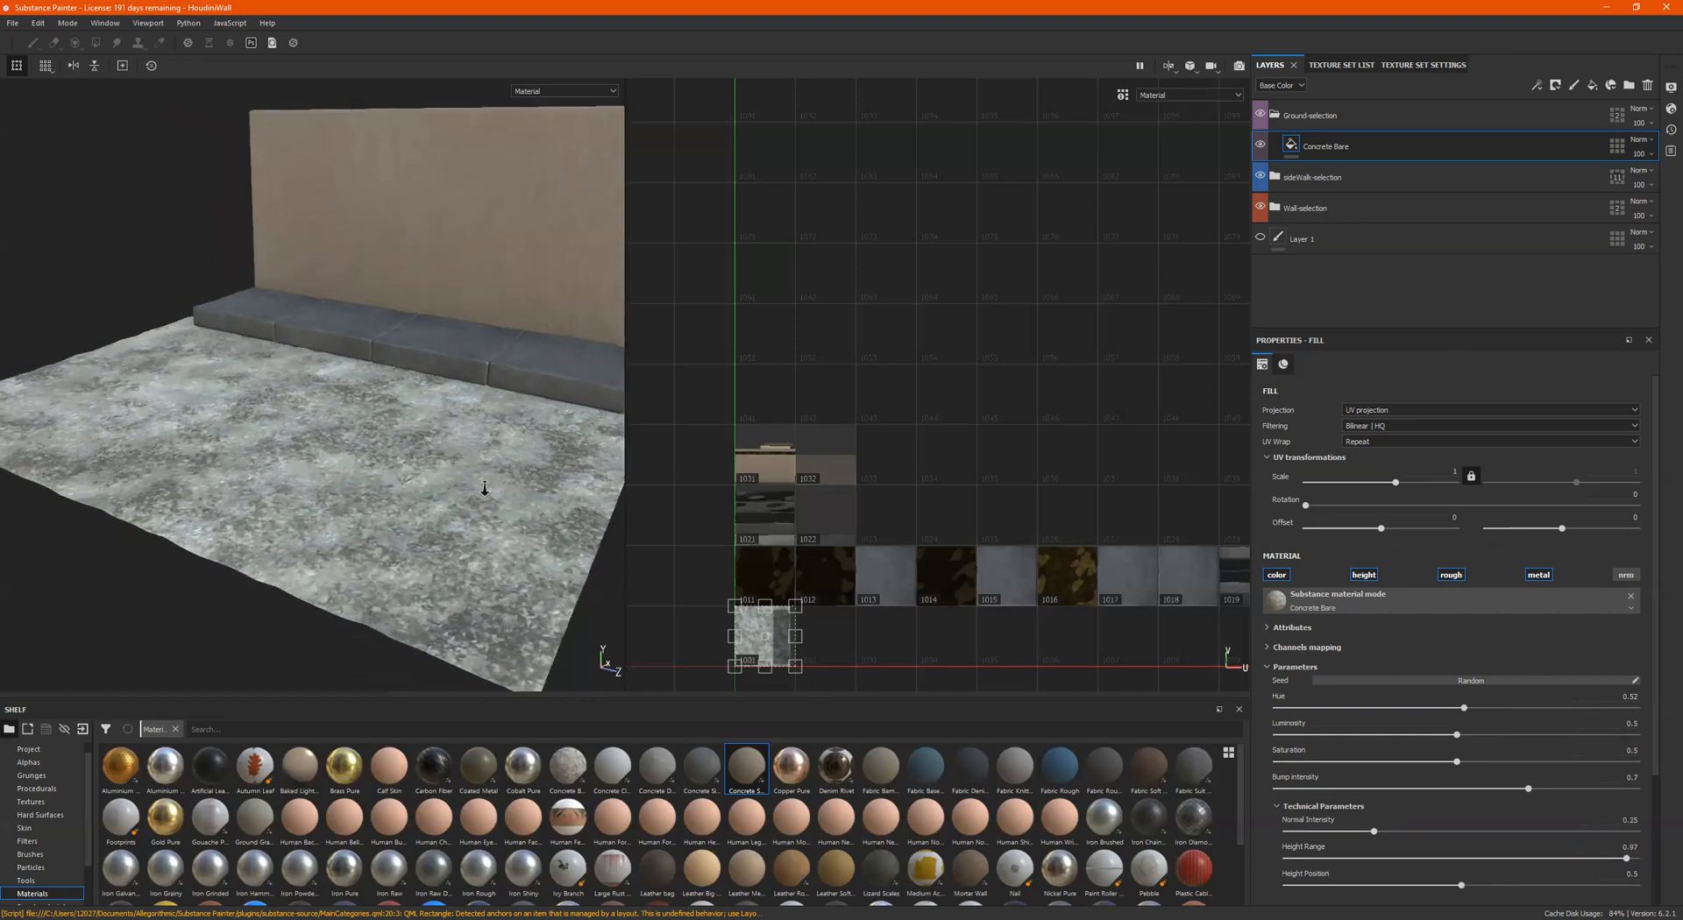
pyautogui.scroll(3, 351, 405)
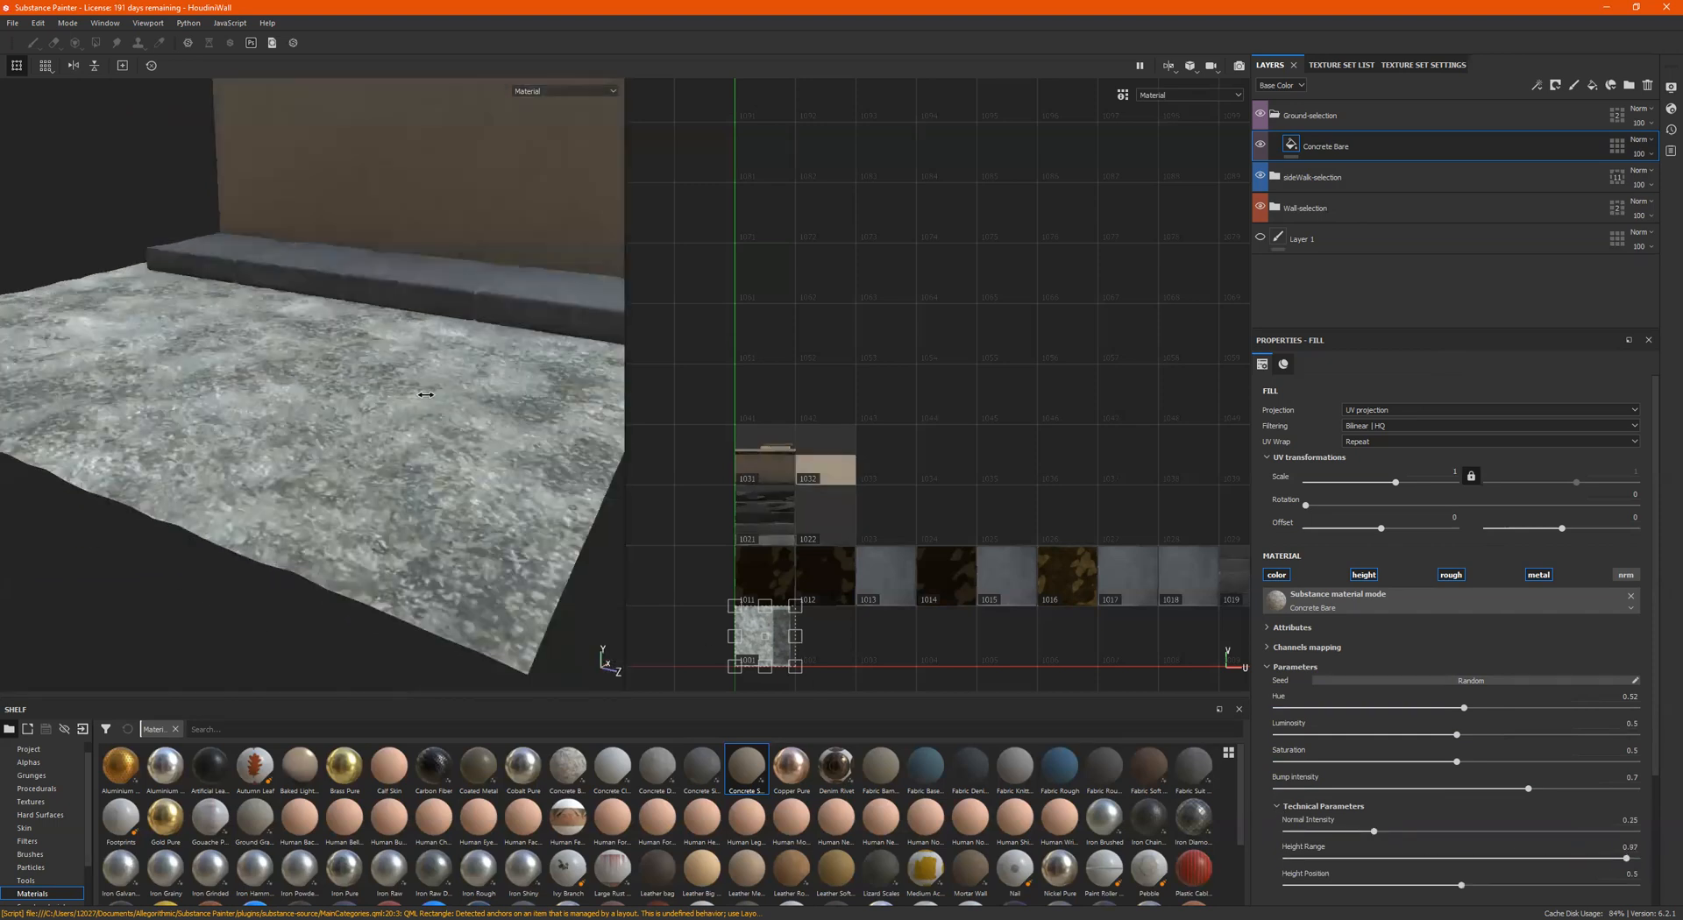
pyautogui.scroll(-5, 380, 412)
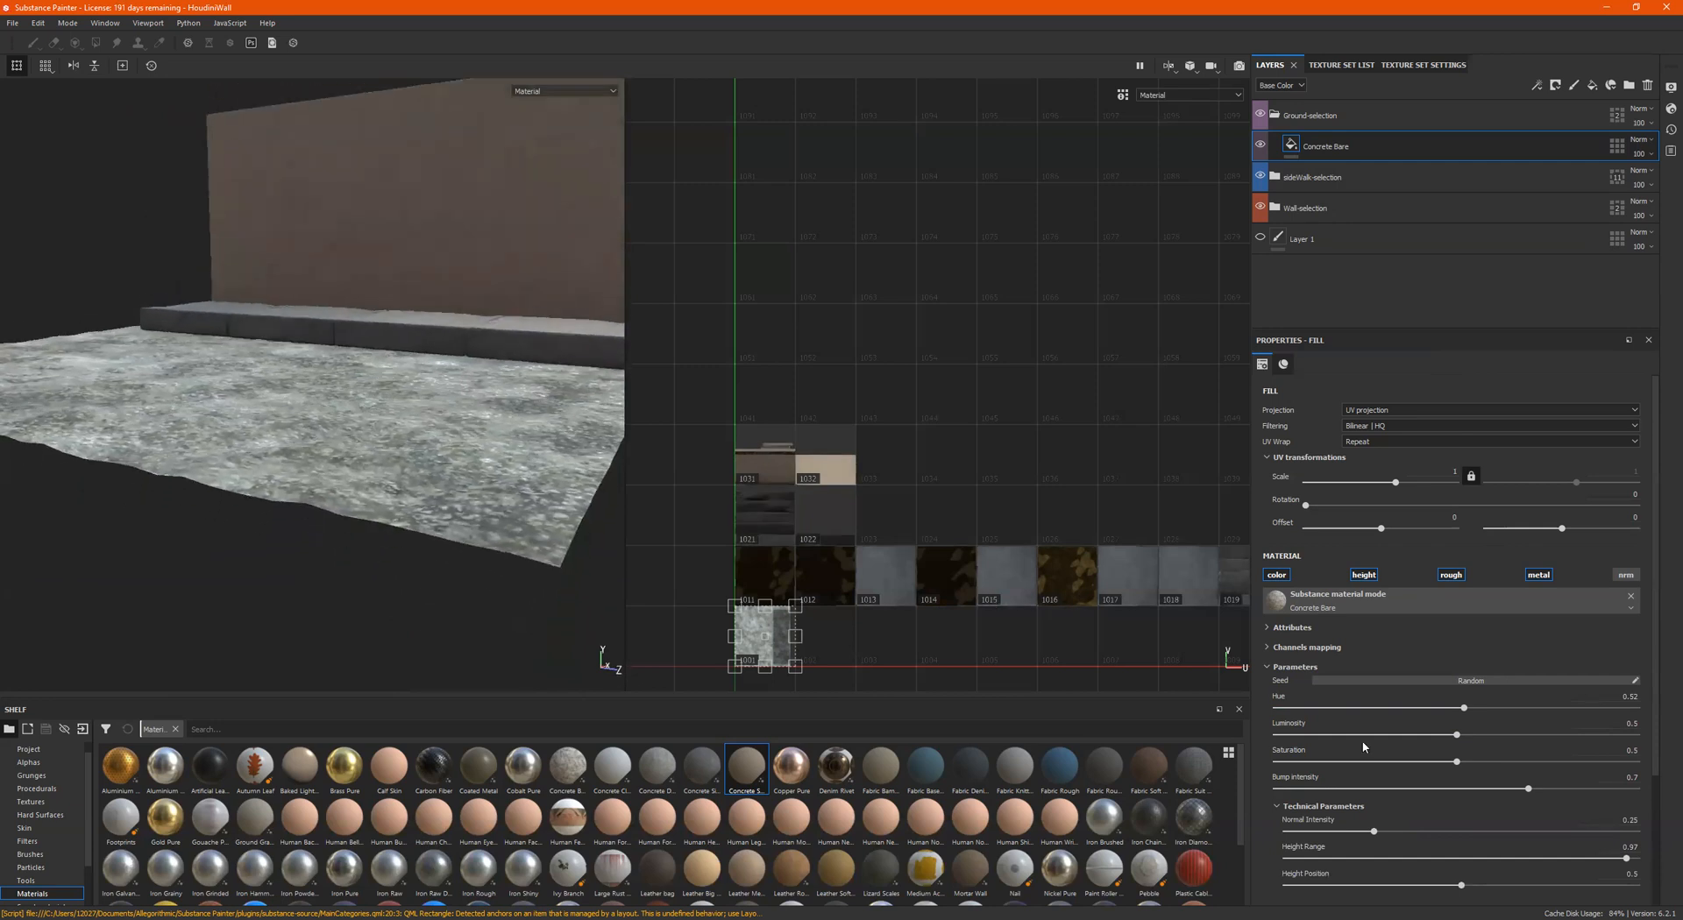
pyautogui.moveTo(1474, 886); pyautogui.dragTo(1538, 888)
pyautogui.moveTo(1445, 834); pyautogui.dragTo(1484, 829)
pyautogui.keyDown('alt'); pyautogui.moveTo(519, 464); pyautogui.dragTo(511, 493); pyautogui.keyUp('alt')
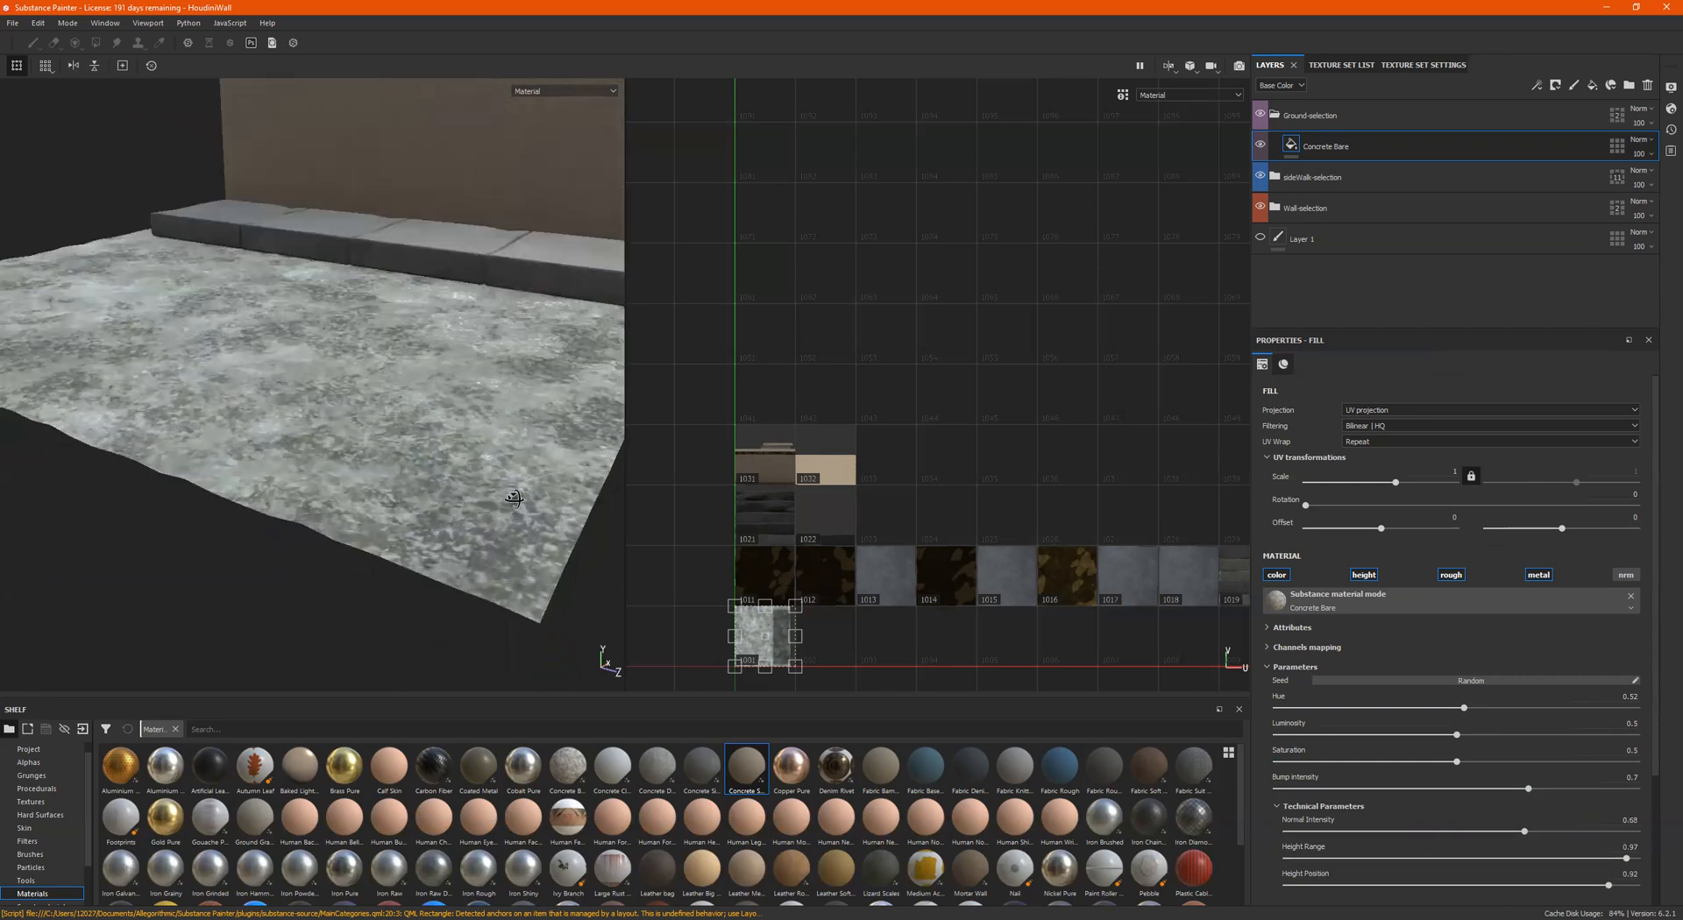
# Step: Set the ground's Concrete Bare bump intensity to 1 and its saturation to 0.43
pyautogui.moveTo(1518, 786); pyautogui.dragTo(1663, 791)
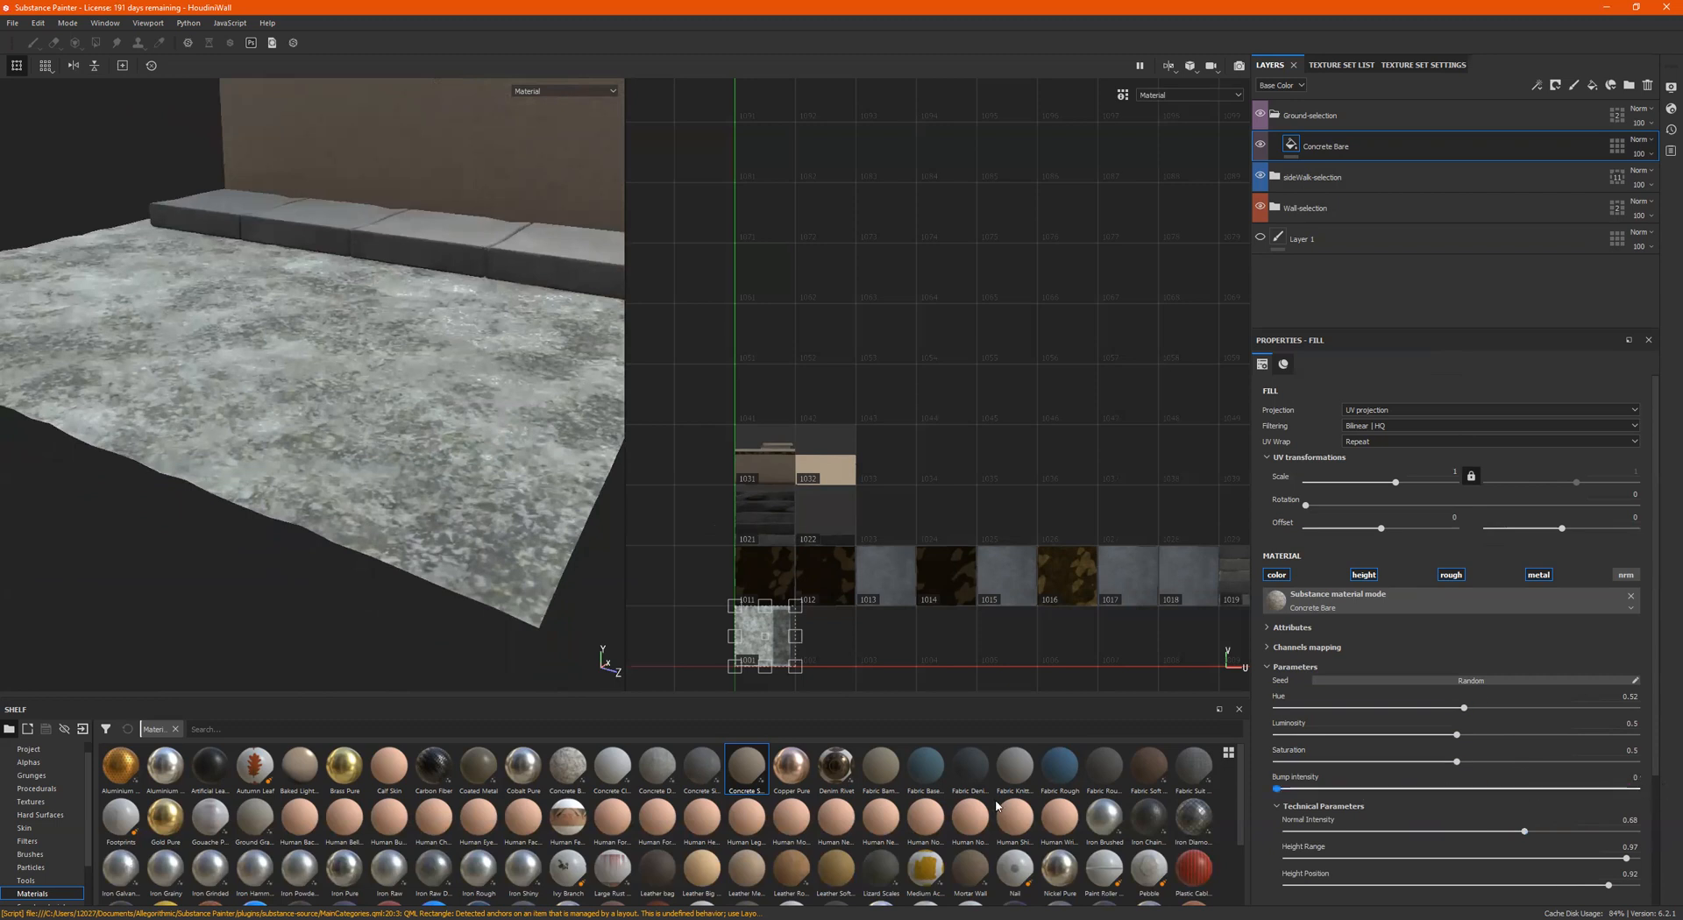
pyautogui.moveTo(1462, 761); pyautogui.dragTo(1431, 777)
pyautogui.keyDown('alt'); pyautogui.moveTo(387, 451); pyautogui.dragTo(414, 487); pyautogui.keyUp('alt')
pyautogui.keyDown('shift'); pyautogui.moveTo(355, 461); pyautogui.dragTo(495, 476, button='right'); pyautogui.keyUp('shift')
pyautogui.scroll(1, 452, 445)
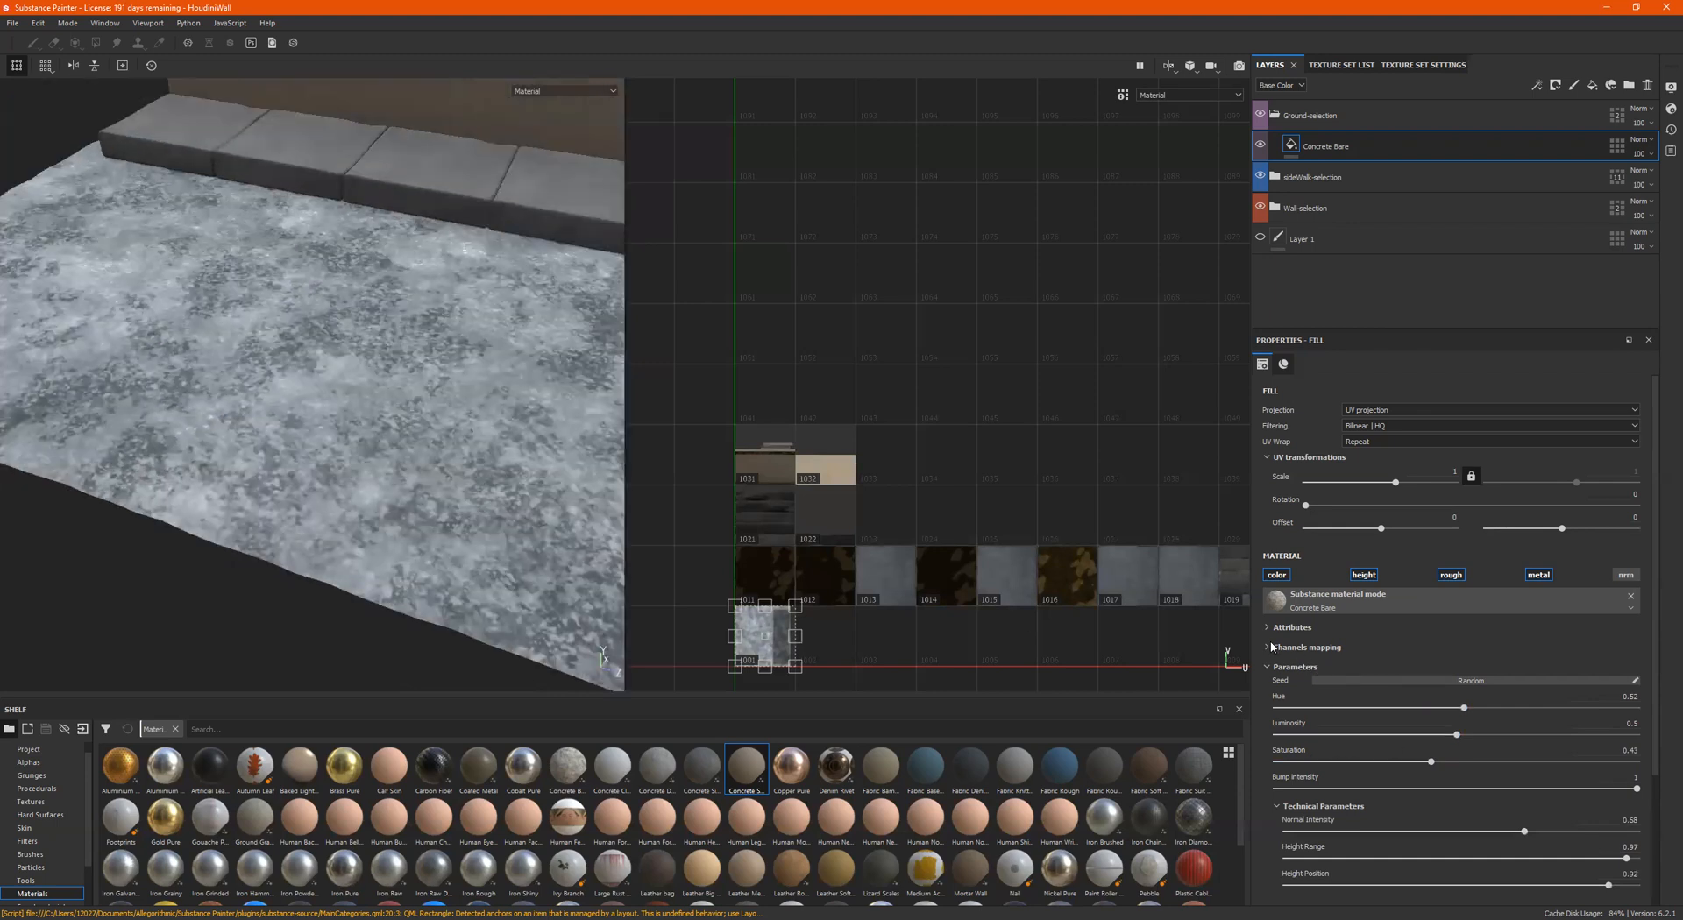
# Step: Set the UV scale of the Concrete Bare layer to 2.92 so its pattern repeats more finely across the ground
pyautogui.scroll(-3, 1433, 668)
pyautogui.scroll(3, 1432, 668)
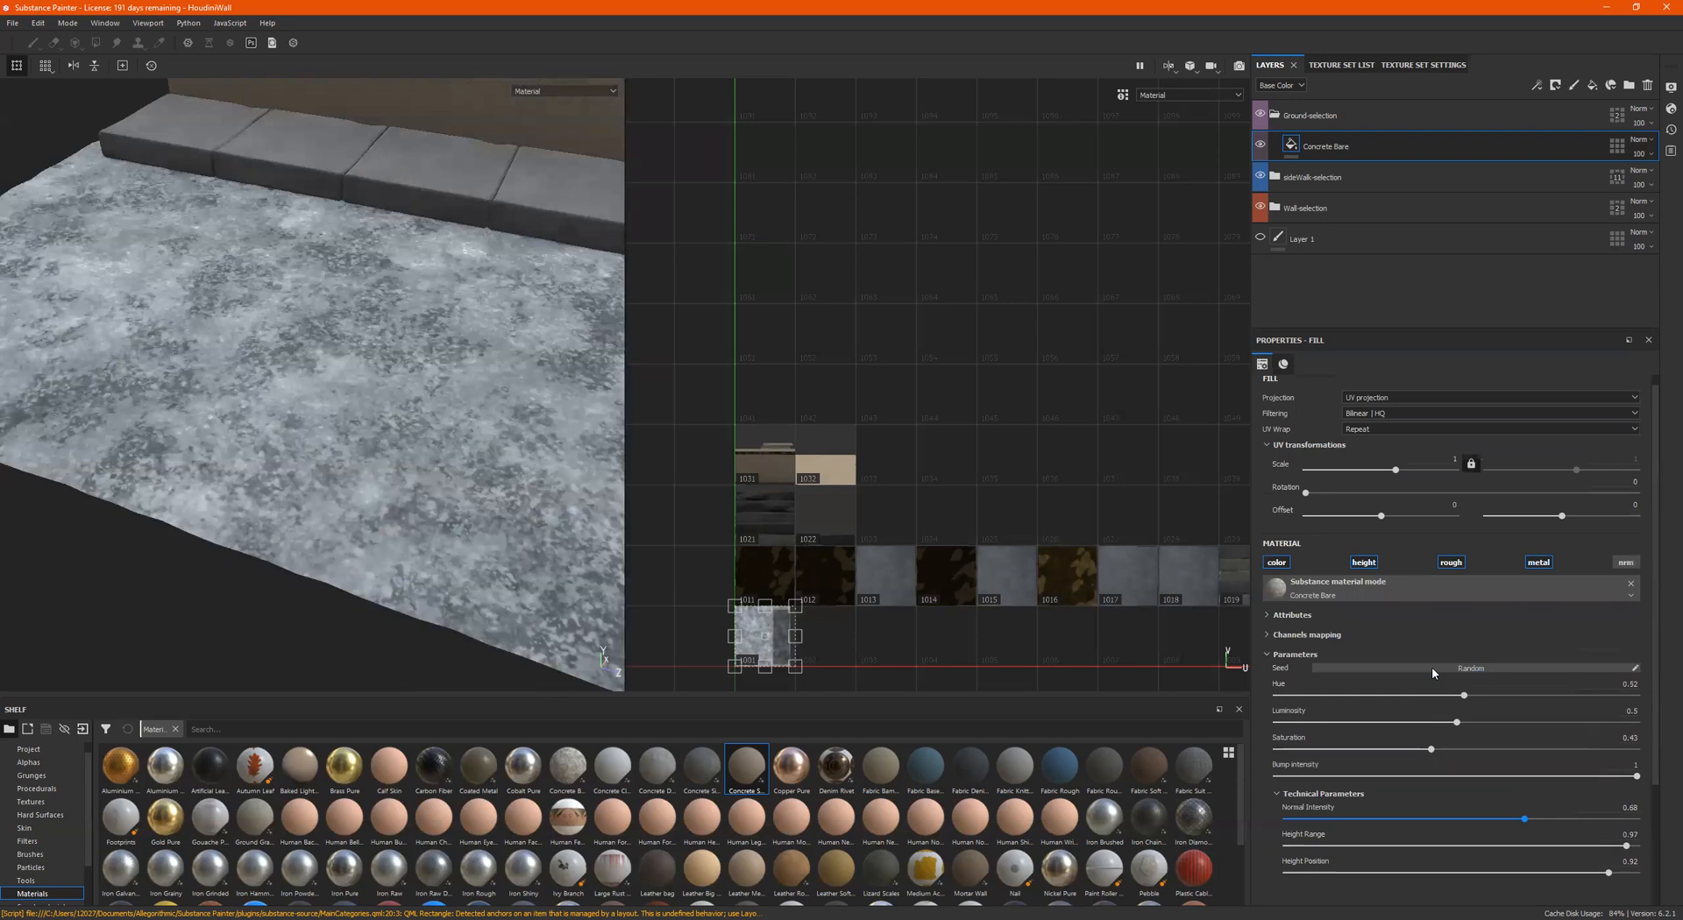
pyautogui.moveTo(1403, 482); pyautogui.dragTo(1404, 484)
pyautogui.keyDown('alt'); pyautogui.moveTo(412, 496); pyautogui.dragTo(392, 413); pyautogui.keyUp('alt')
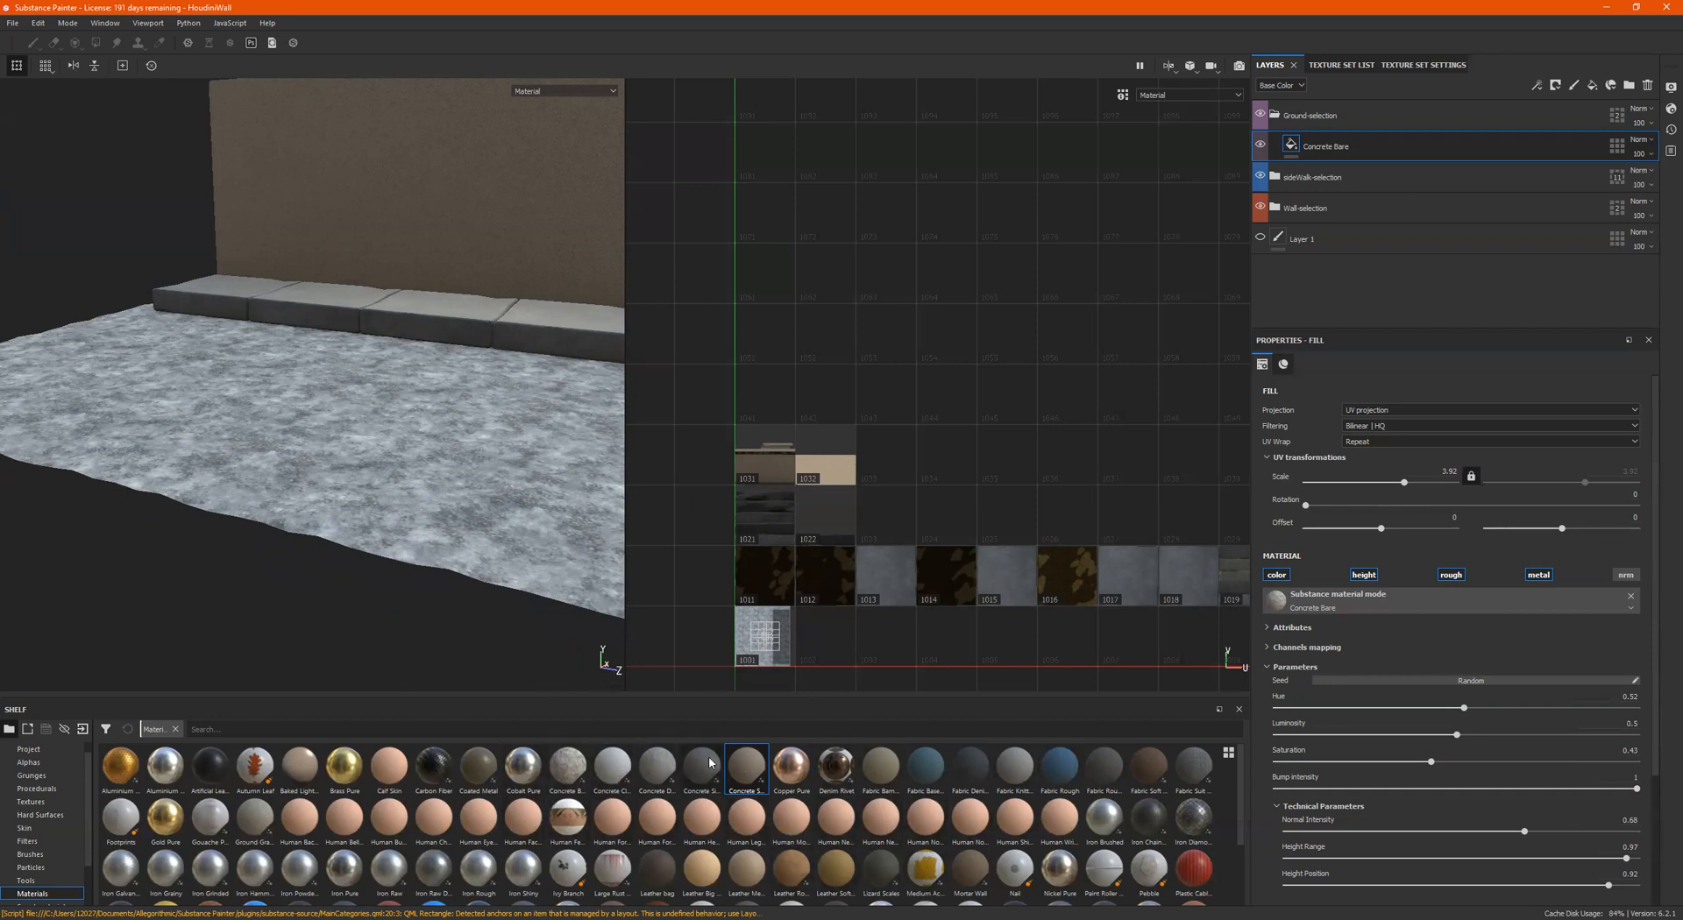
# Step: Add Concrete Simple above Concrete Bare in the Ground-selection folder and check its roughness channel by switching it off and on
pyautogui.moveTo(707, 764); pyautogui.dragTo(1301, 145)
pyautogui.keyDown('alt'); pyautogui.moveTo(273, 520); pyautogui.dragTo(304, 567); pyautogui.keyUp('alt')
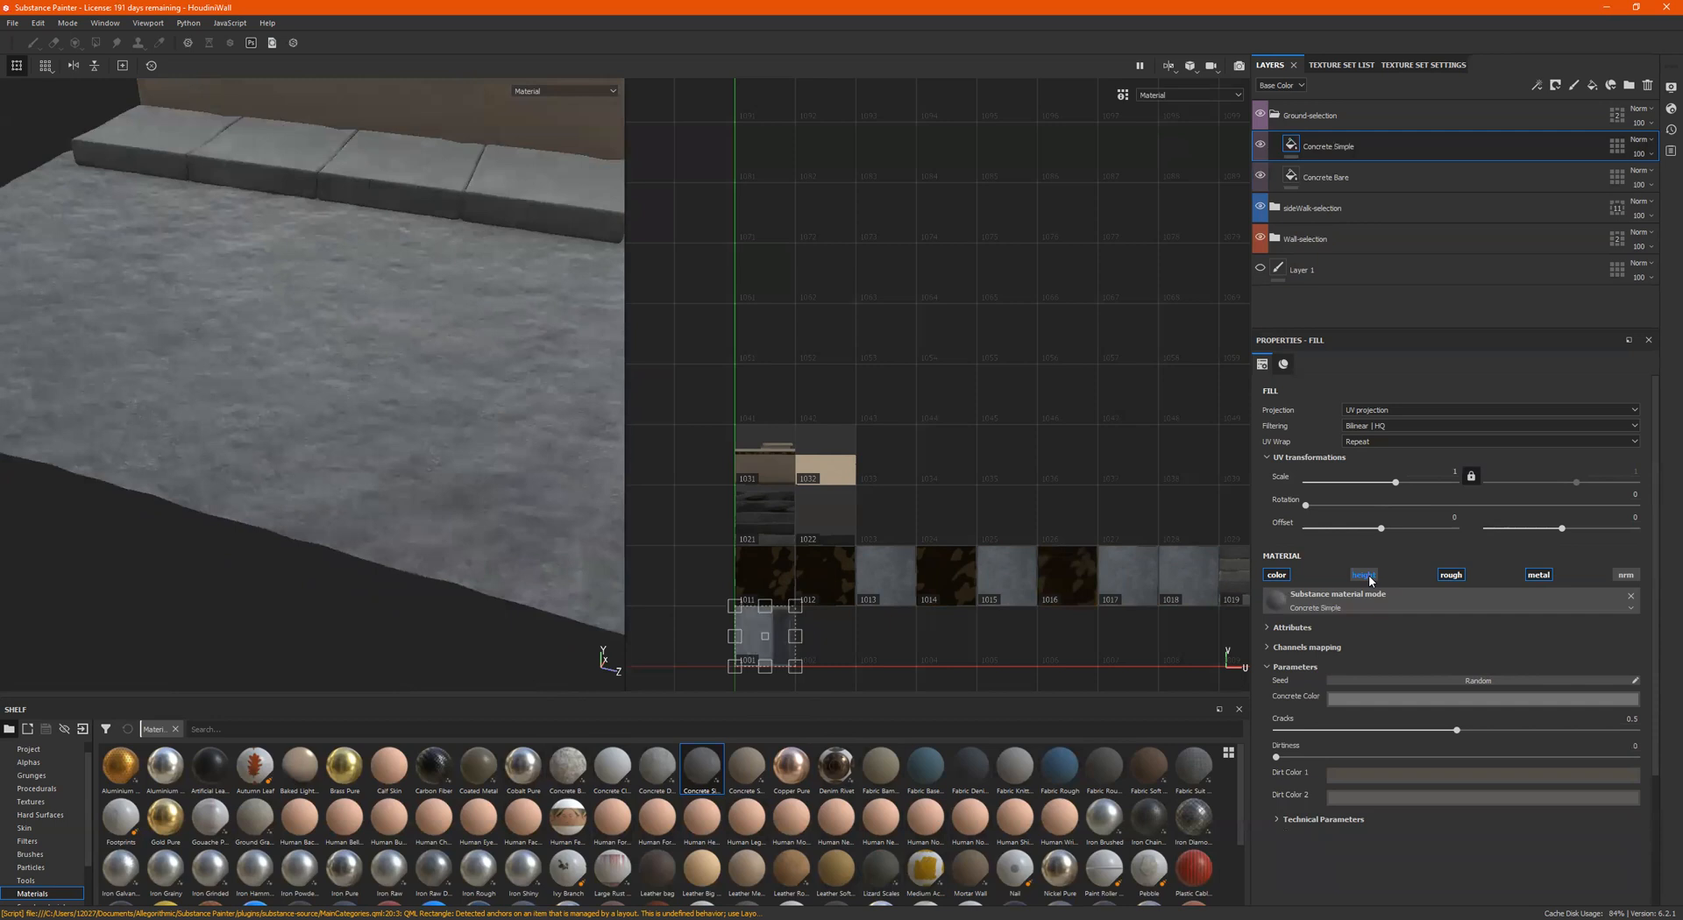
pyautogui.click(1461, 576)
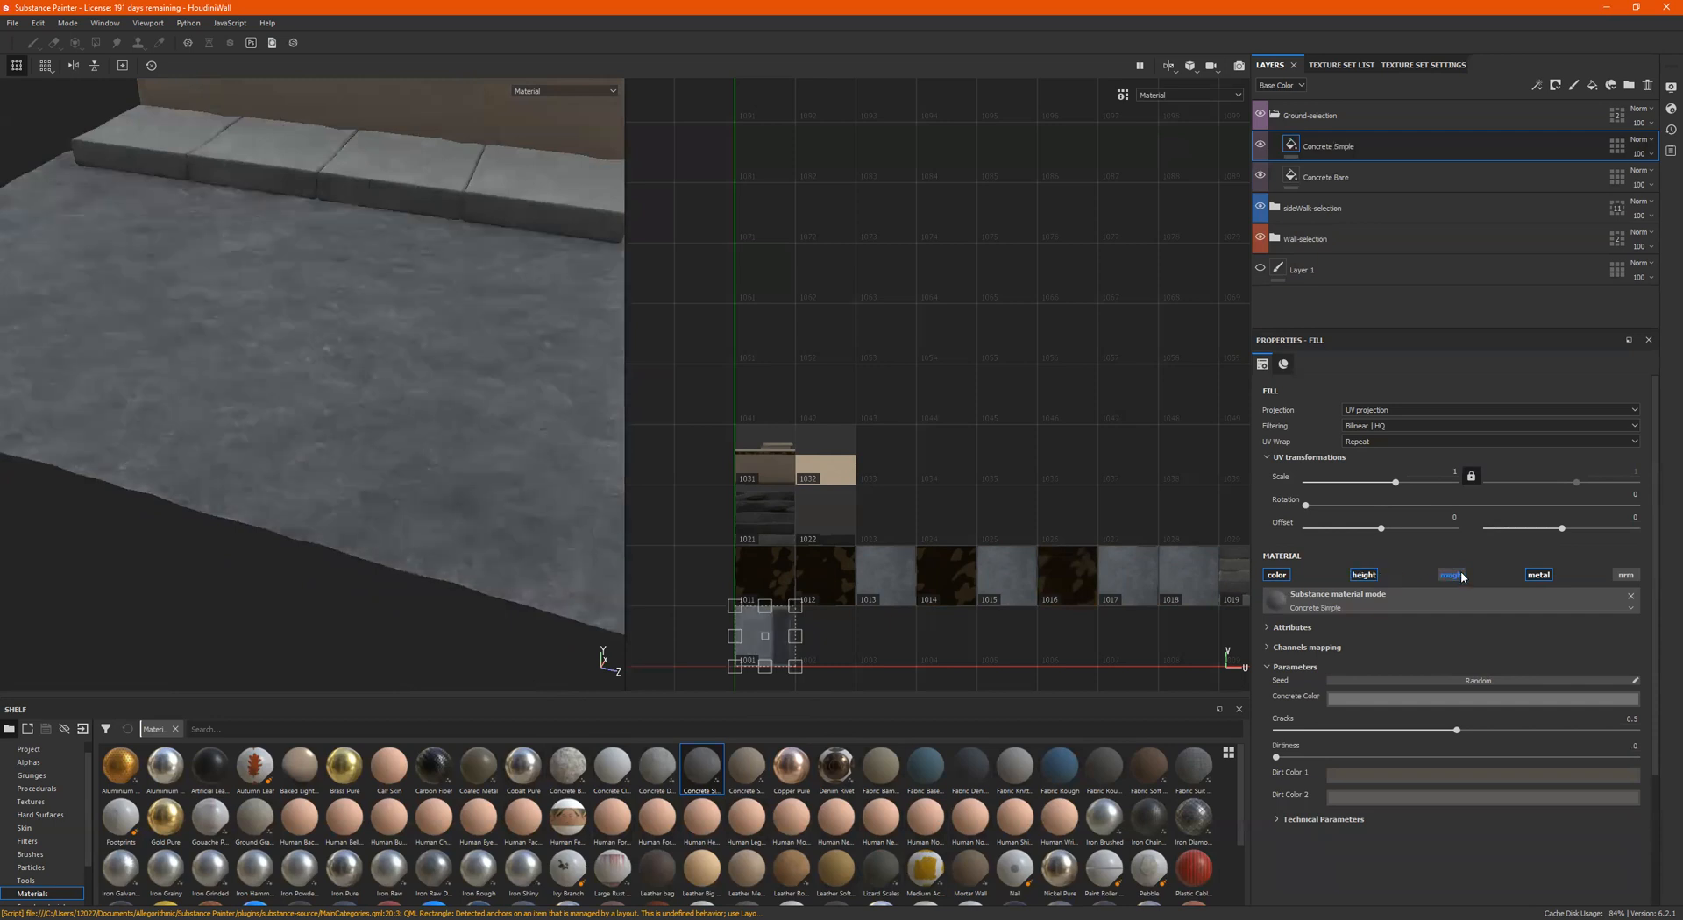
pyautogui.click(1462, 576)
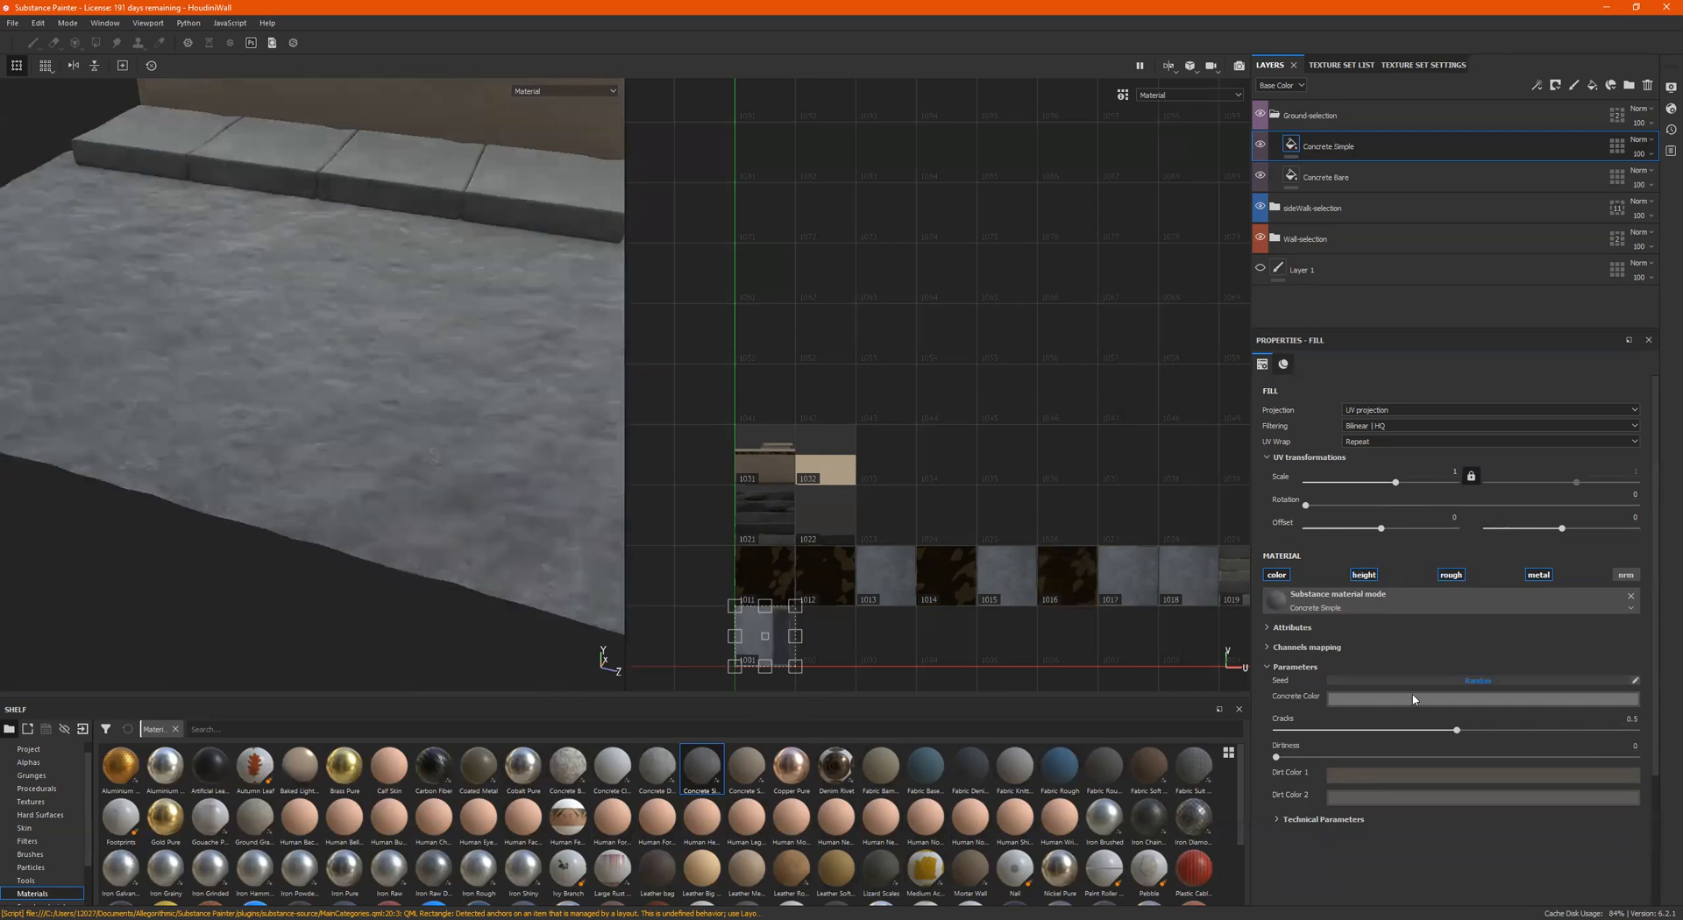
# Step: Set the cracks of the ground's Concrete Simple layer to 0.33 and change its concrete color to a darker grey
pyautogui.click(1394, 730)
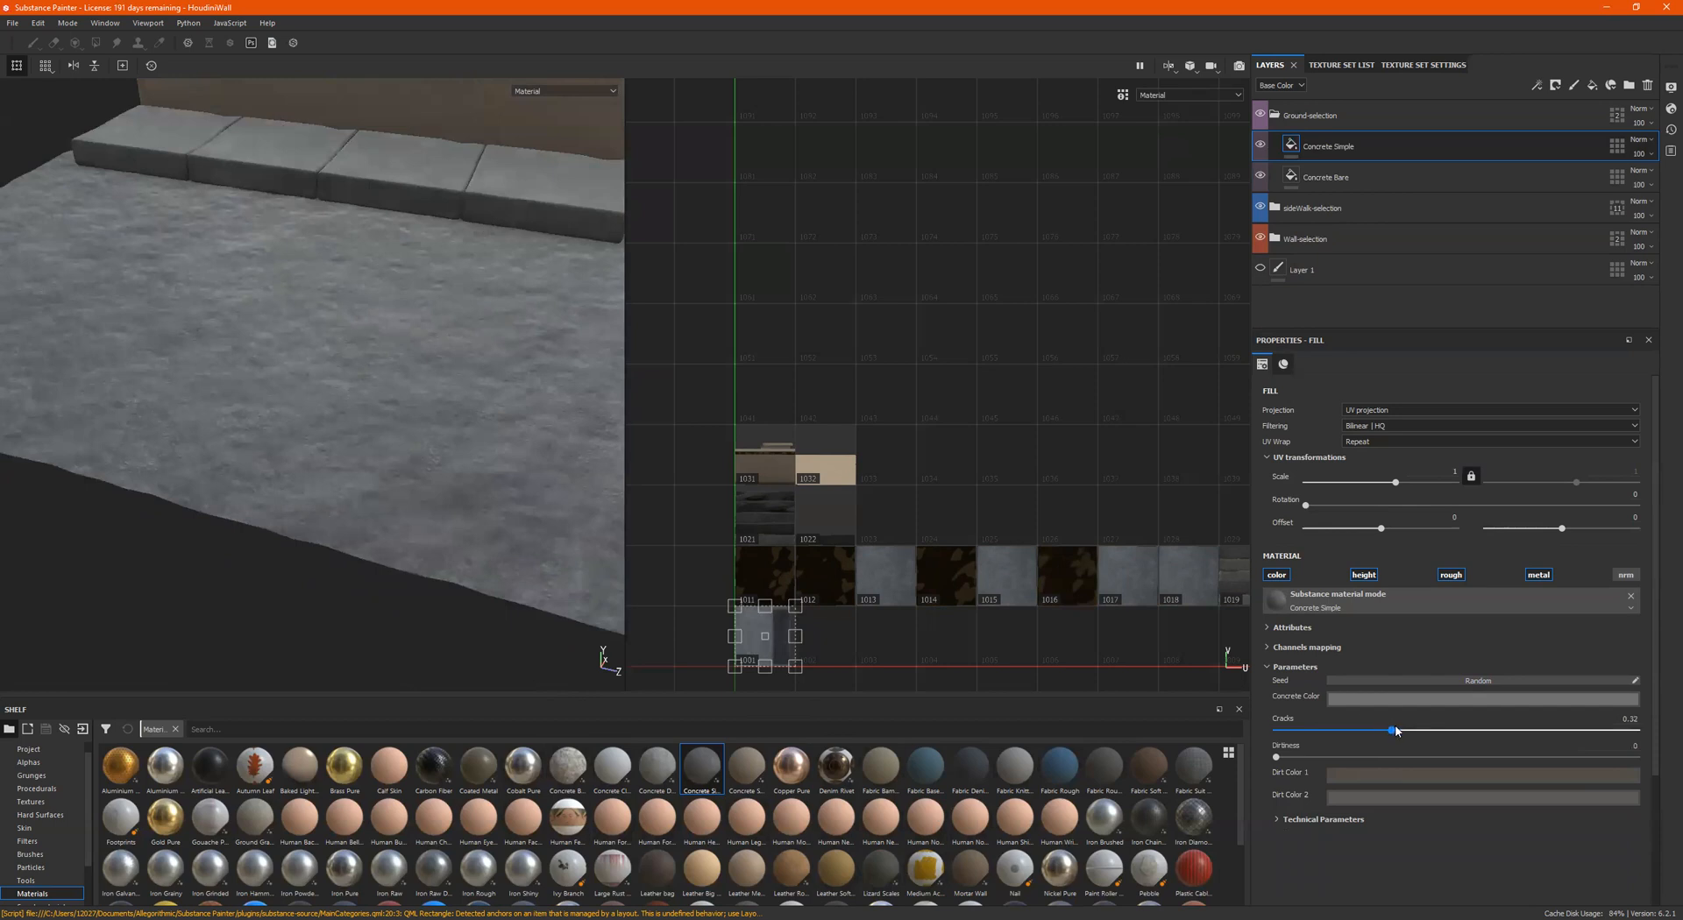
pyautogui.keyDown('alt'); pyautogui.moveTo(351, 355); pyautogui.dragTo(387, 430); pyautogui.keyUp('alt')
pyautogui.click(1490, 698)
pyautogui.moveTo(1635, 792); pyautogui.dragTo(1634, 807)
pyautogui.keyDown('alt'); pyautogui.moveTo(395, 243); pyautogui.dragTo(289, 455); pyautogui.keyUp('alt')
pyautogui.keyDown('alt'); pyautogui.moveTo(340, 311); pyautogui.dragTo(457, 355); pyautogui.keyUp('alt')
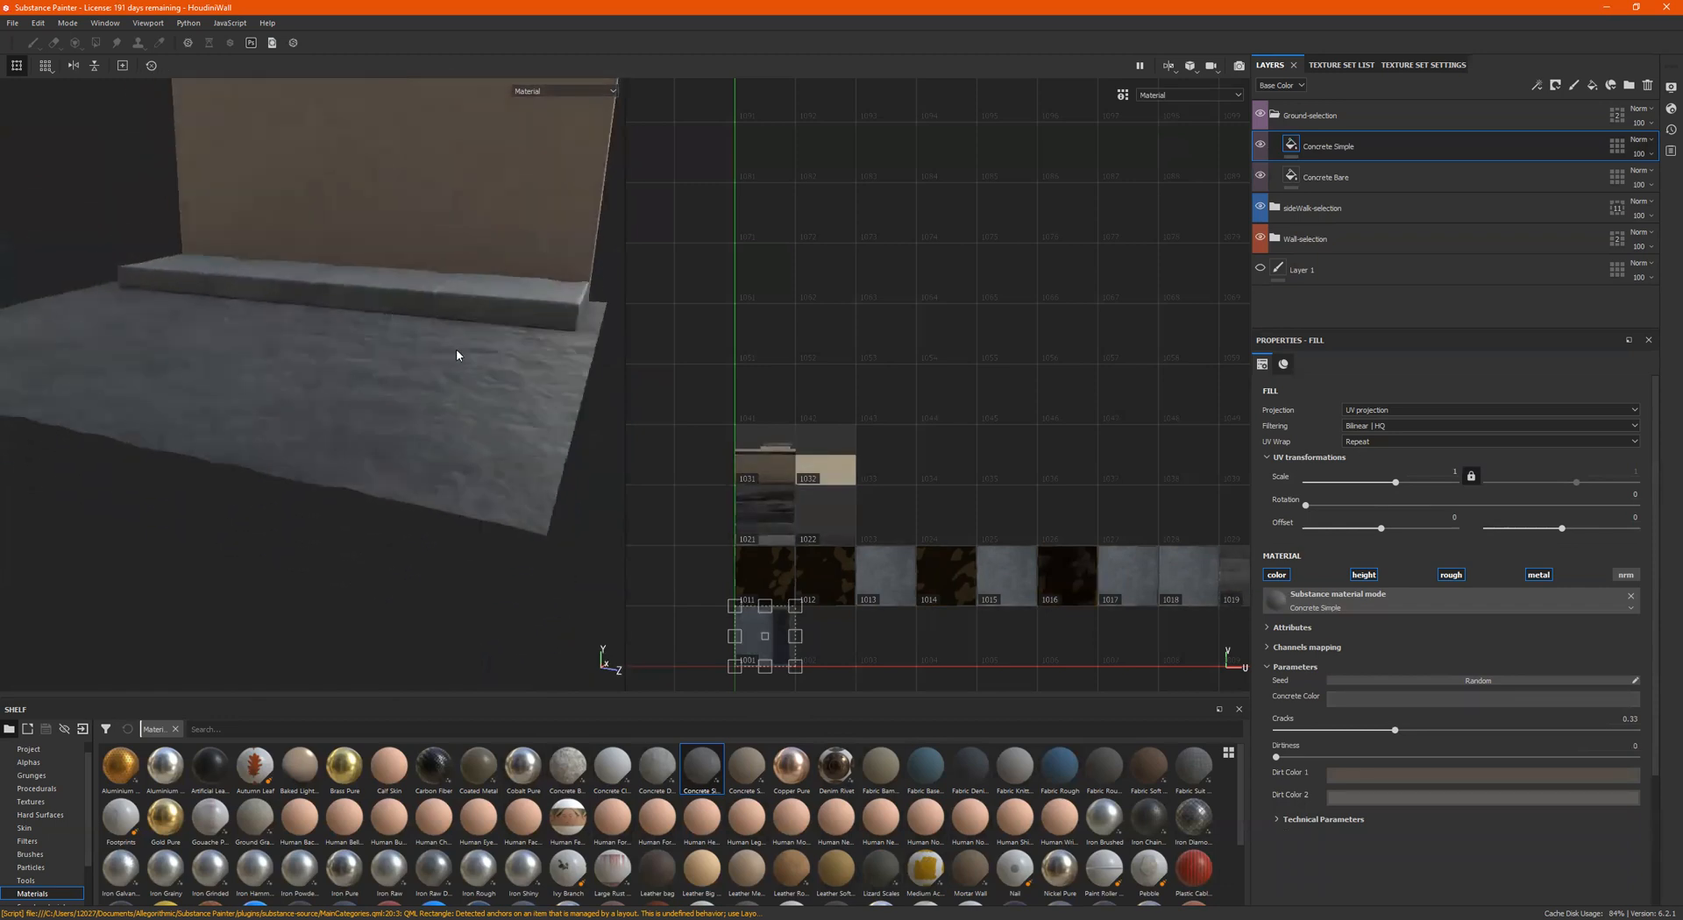
# Step: Set the height position in the technical parameters of the ground's Concrete Simple layer to 0.27
pyautogui.click(1274, 822)
pyautogui.scroll(-3, 1434, 800)
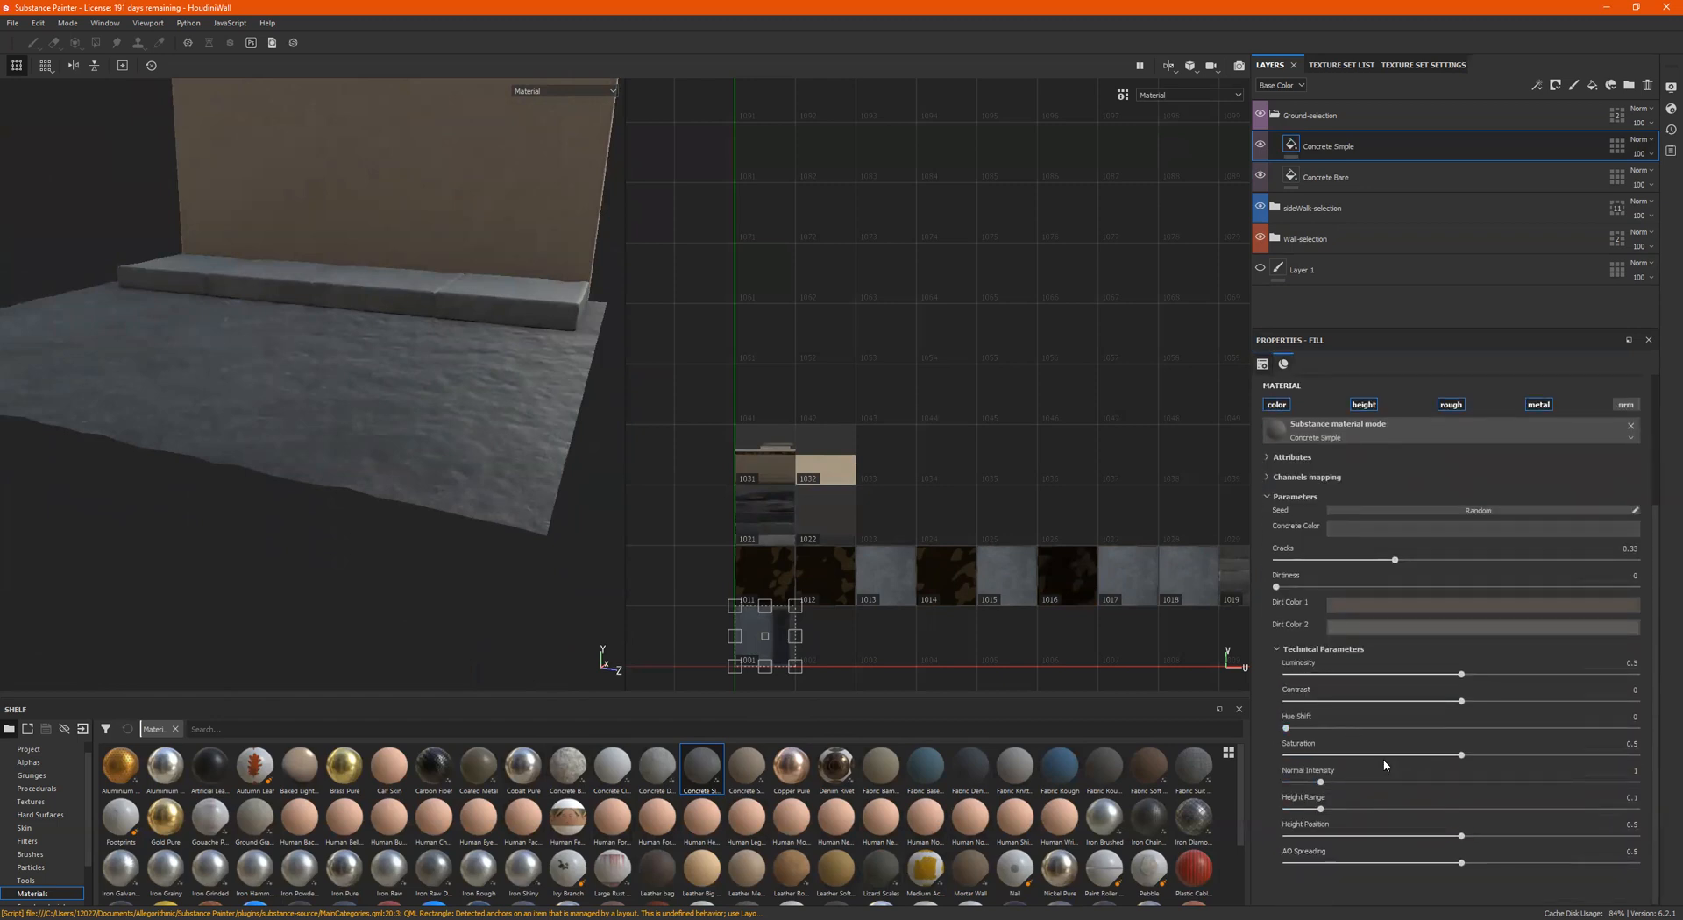
pyautogui.moveTo(1423, 839); pyautogui.dragTo(1381, 837)
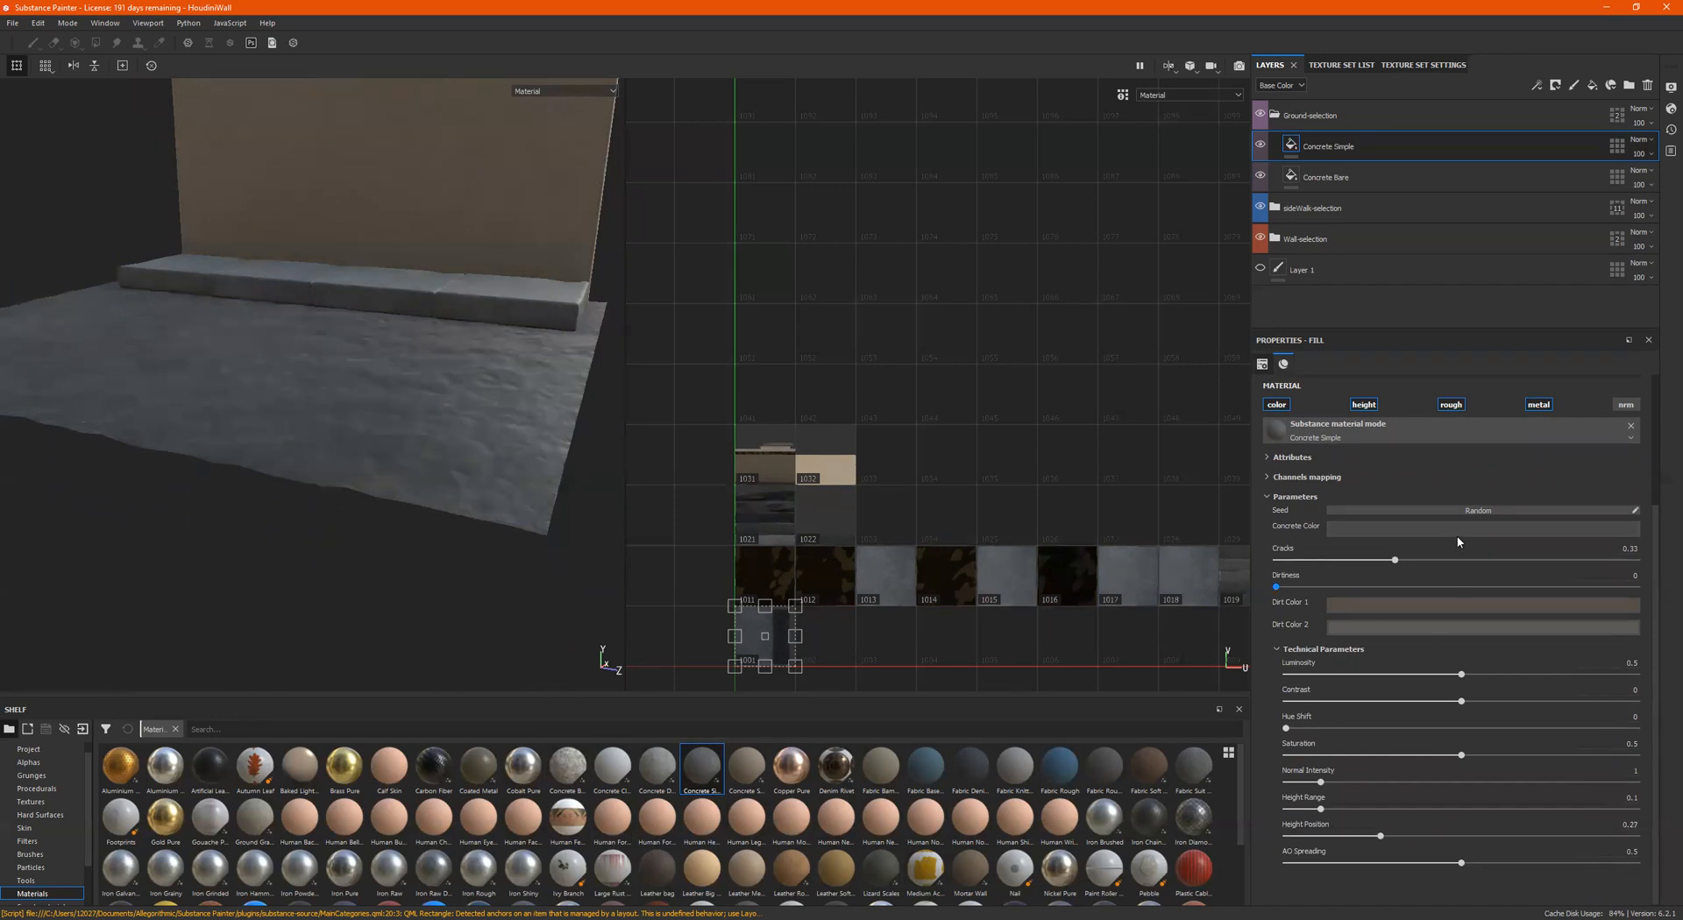
# Step: Compare the ground's Concrete Simple layer with its roughness channel off and on again, and disable its metal channel
pyautogui.click(1451, 405)
pyautogui.moveTo(404, 429)
pyautogui.keyDown('alt'); pyautogui.mouseDown()
pyautogui.moveTo(482, 466)
pyautogui.moveTo(361, 447)
pyautogui.moveTo(454, 495)
pyautogui.moveTo(470, 470)
pyautogui.moveTo(337, 450)
pyautogui.mouseUp(); pyautogui.keyUp('alt')
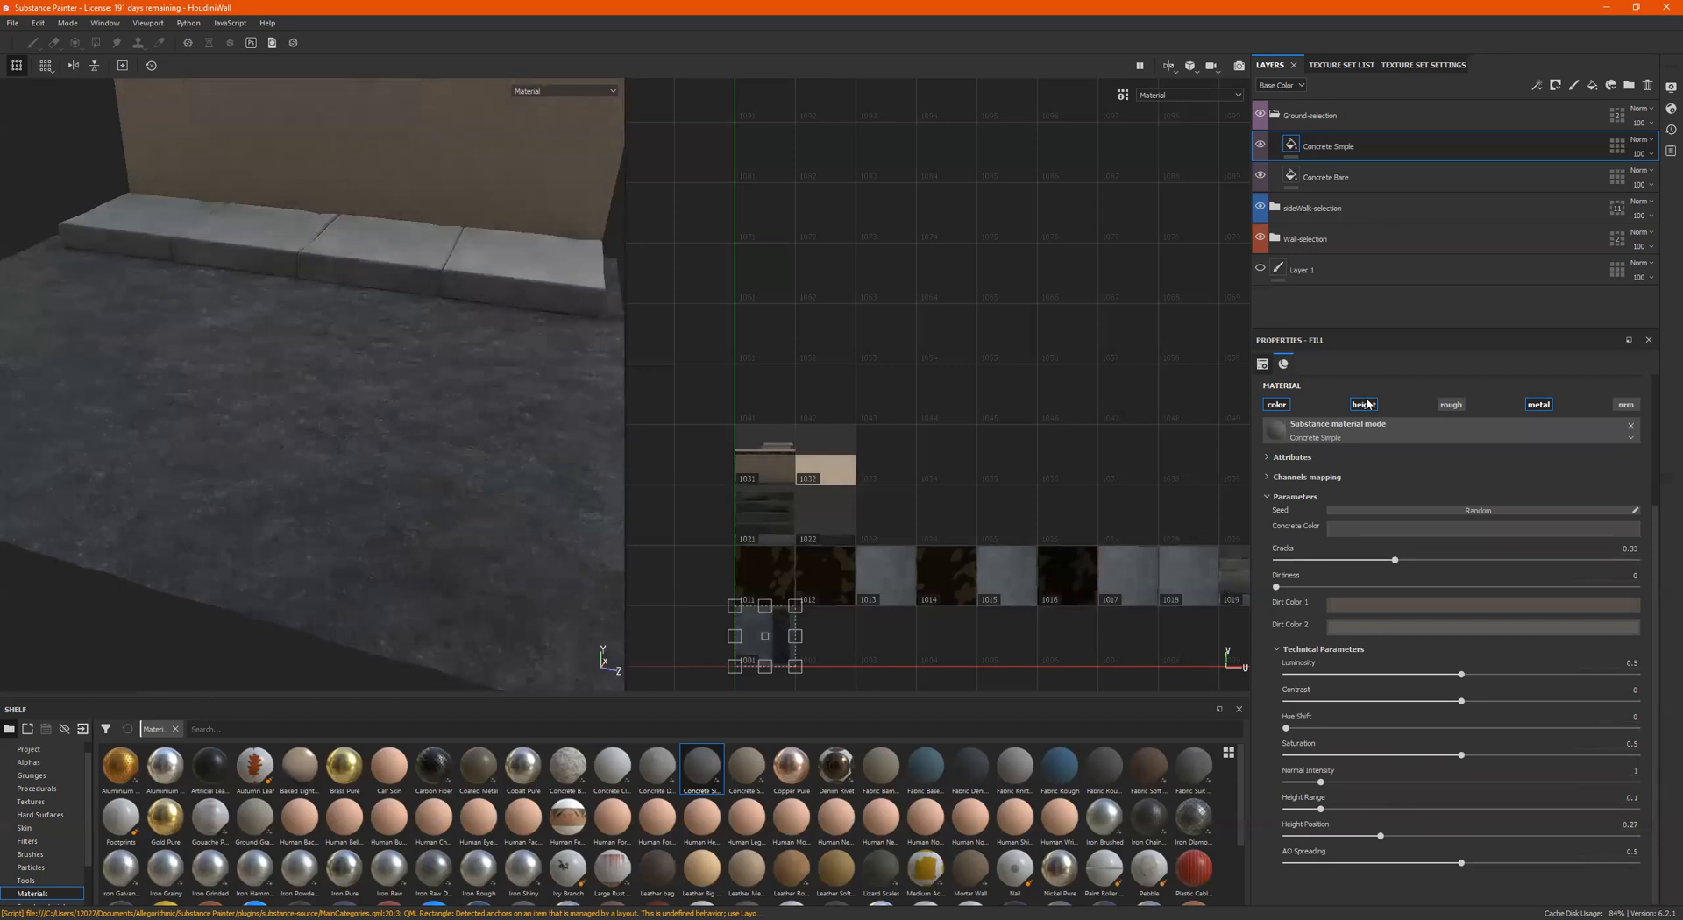
pyautogui.click(1456, 406)
pyautogui.keyDown('alt'); pyautogui.moveTo(132, 443); pyautogui.dragTo(105, 424); pyautogui.keyUp('alt')
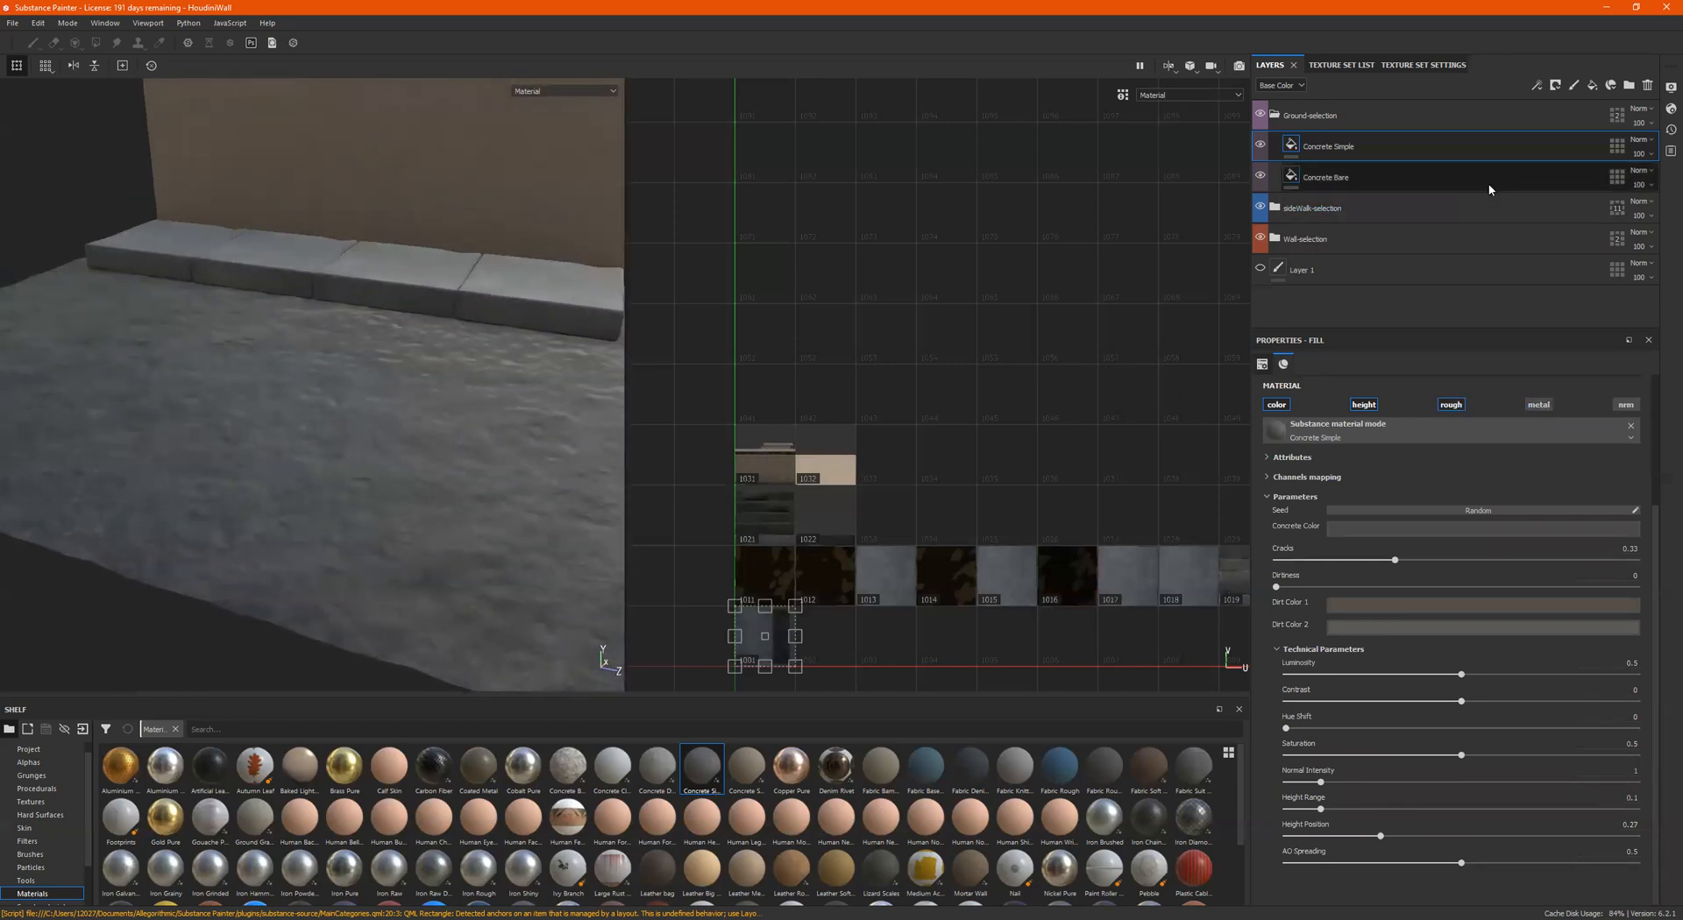
# Step: Lower the opacity of the ground's Concrete Simple layer to 85
pyautogui.click(1638, 154)
pyautogui.moveTo(1670, 178)
pyautogui.mouseDown()
pyautogui.moveTo(1638, 182)
pyautogui.moveTo(1664, 188)
pyautogui.mouseUp()
pyautogui.keyDown('alt'); pyautogui.moveTo(342, 323); pyautogui.dragTo(412, 324); pyautogui.keyUp('alt')
# Step: Expand the sidewalk folder and set the height range of its Concrete Simple layer to 0.9
pyautogui.click(1315, 209)
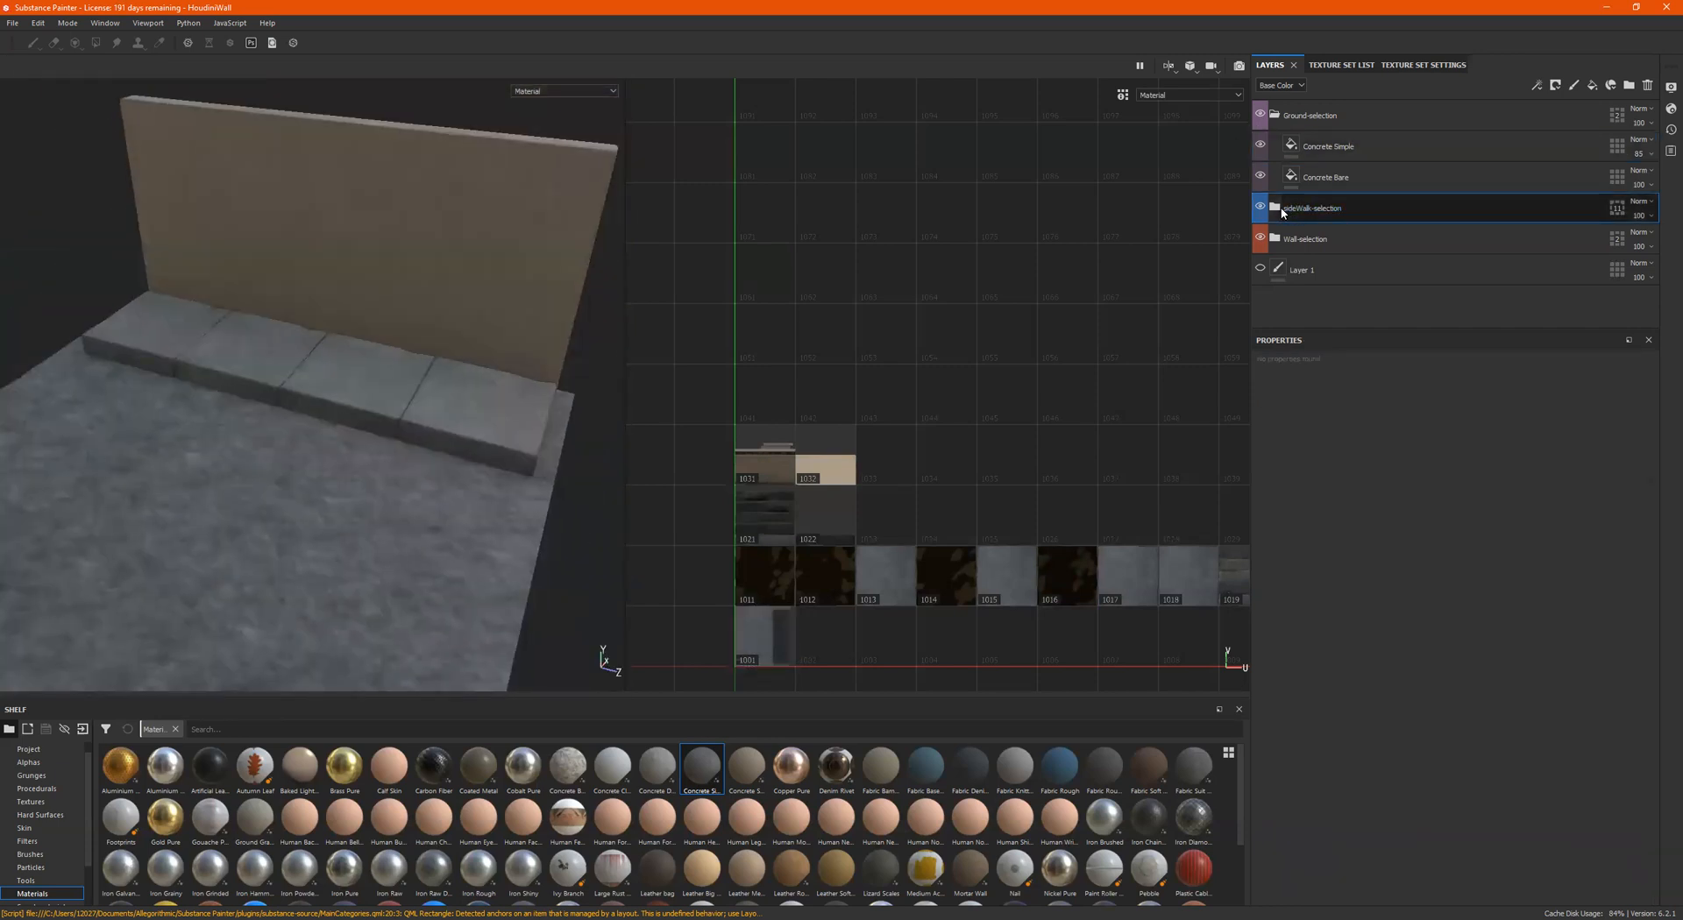
pyautogui.click(1274, 209)
pyautogui.keyDown('alt'); pyautogui.moveTo(326, 536); pyautogui.dragTo(261, 449); pyautogui.keyUp('alt')
pyautogui.keyDown('alt'); pyautogui.moveTo(333, 446); pyautogui.dragTo(218, 478, button='right'); pyautogui.keyUp('alt')
pyautogui.keyDown('alt'); pyautogui.moveTo(535, 465); pyautogui.dragTo(317, 375, button='middle'); pyautogui.keyUp('alt')
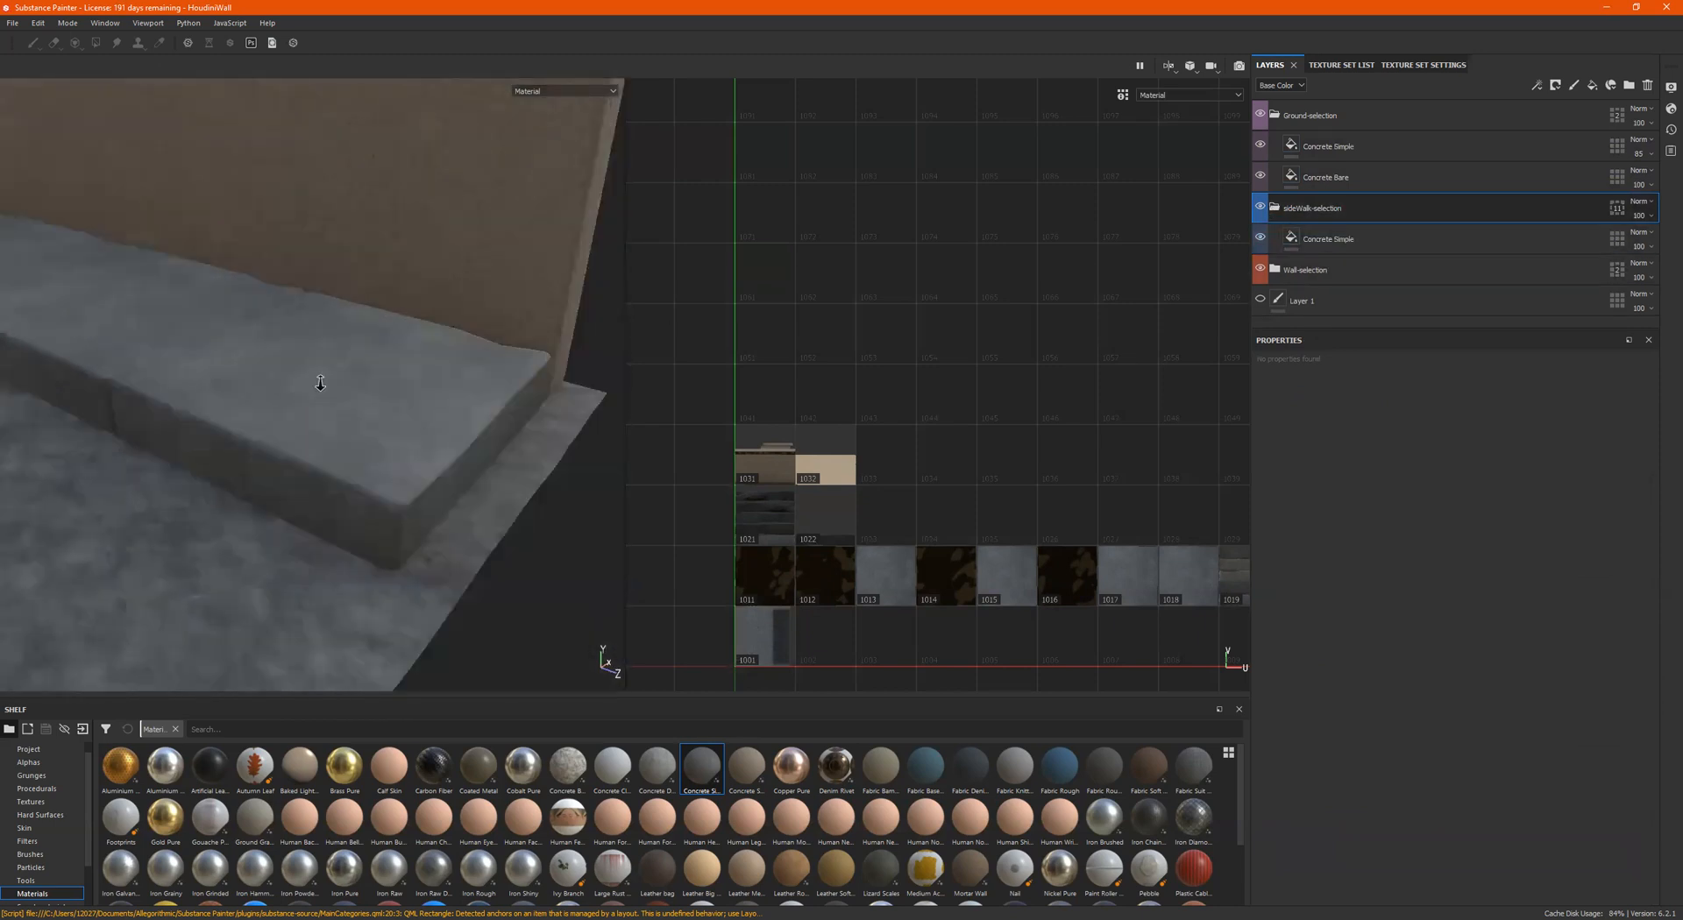
pyautogui.keyDown('alt'); pyautogui.moveTo(470, 375); pyautogui.dragTo(419, 428, button='right'); pyautogui.keyUp('alt')
pyautogui.keyDown('alt'); pyautogui.moveTo(419, 428); pyautogui.dragTo(477, 435); pyautogui.keyUp('alt')
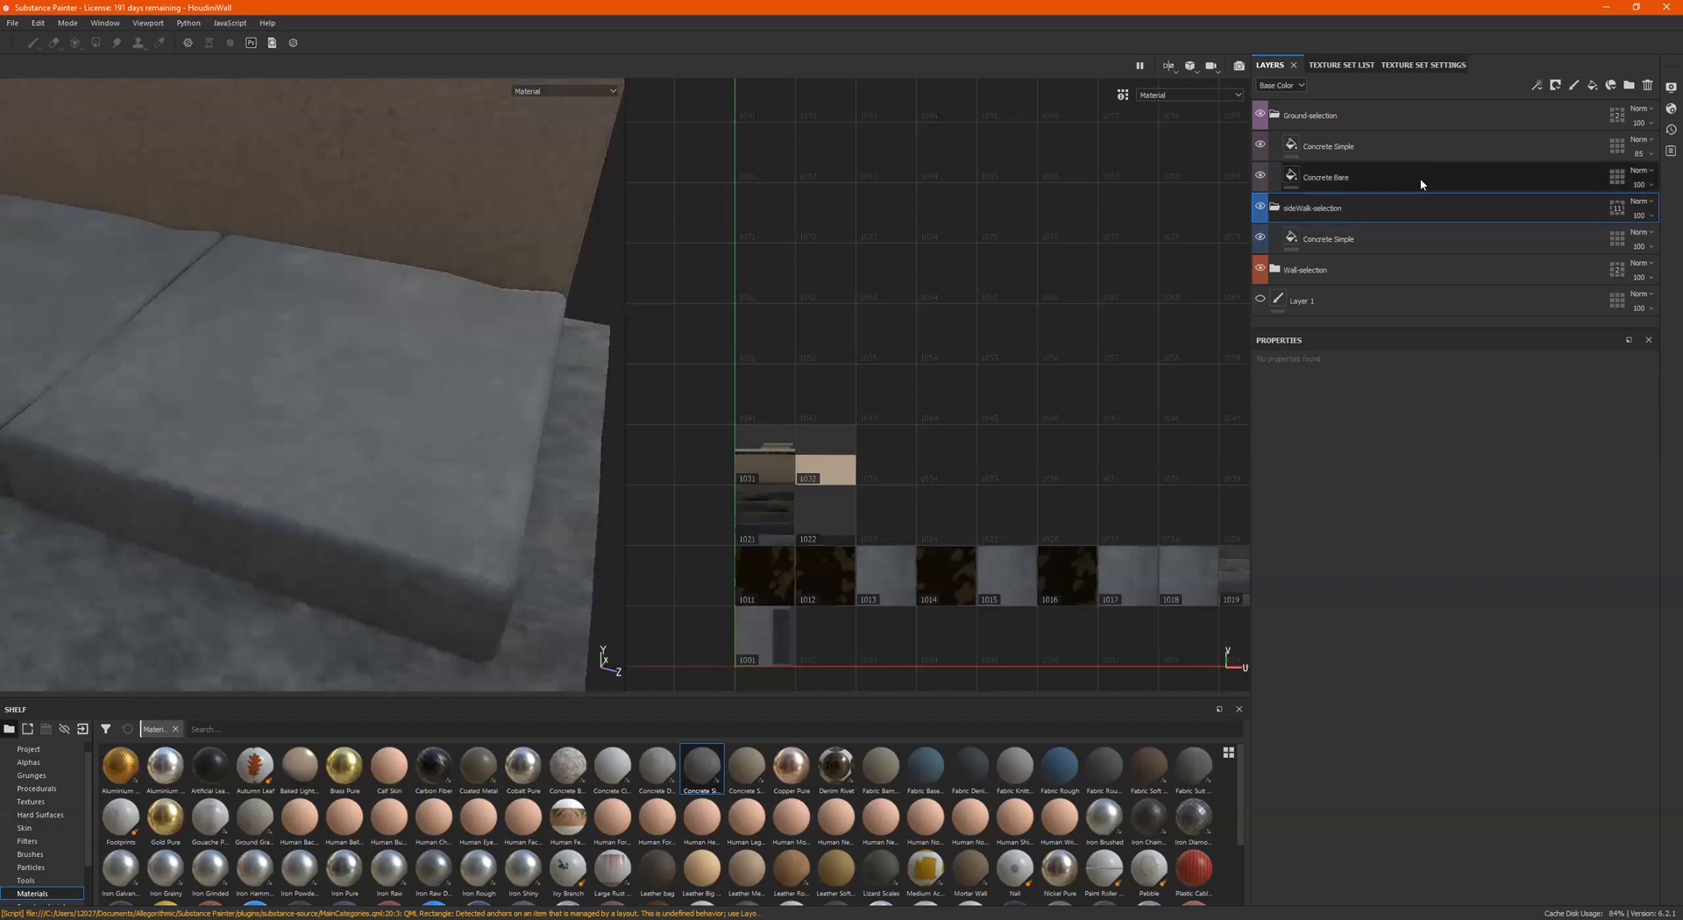
pyautogui.click(1280, 649)
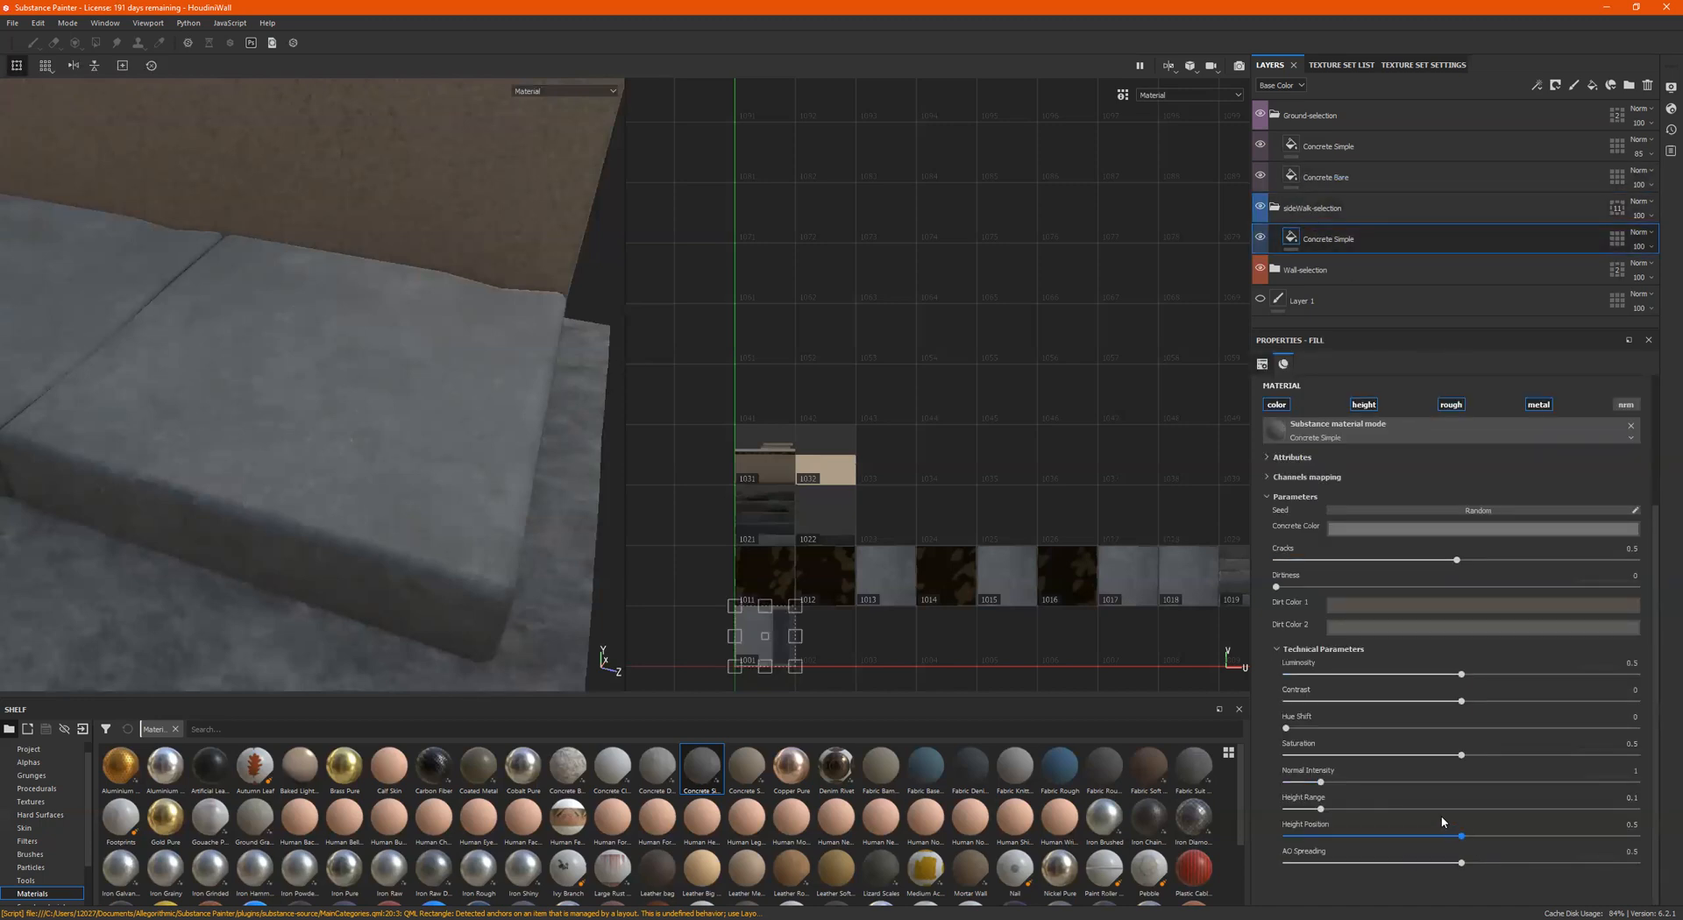
pyautogui.moveTo(1320, 809); pyautogui.dragTo(1472, 809)
pyautogui.moveTo(1611, 789); pyautogui.dragTo(1601, 793)
# Step: Set the sidewalk's Concrete Simple layer to normal intensity 8.38, height position 0.51 and AO spreading 0.72
pyautogui.keyDown('alt'); pyautogui.moveTo(462, 477); pyautogui.dragTo(425, 495); pyautogui.keyUp('alt')
pyautogui.moveTo(1322, 781); pyautogui.dragTo(1482, 782)
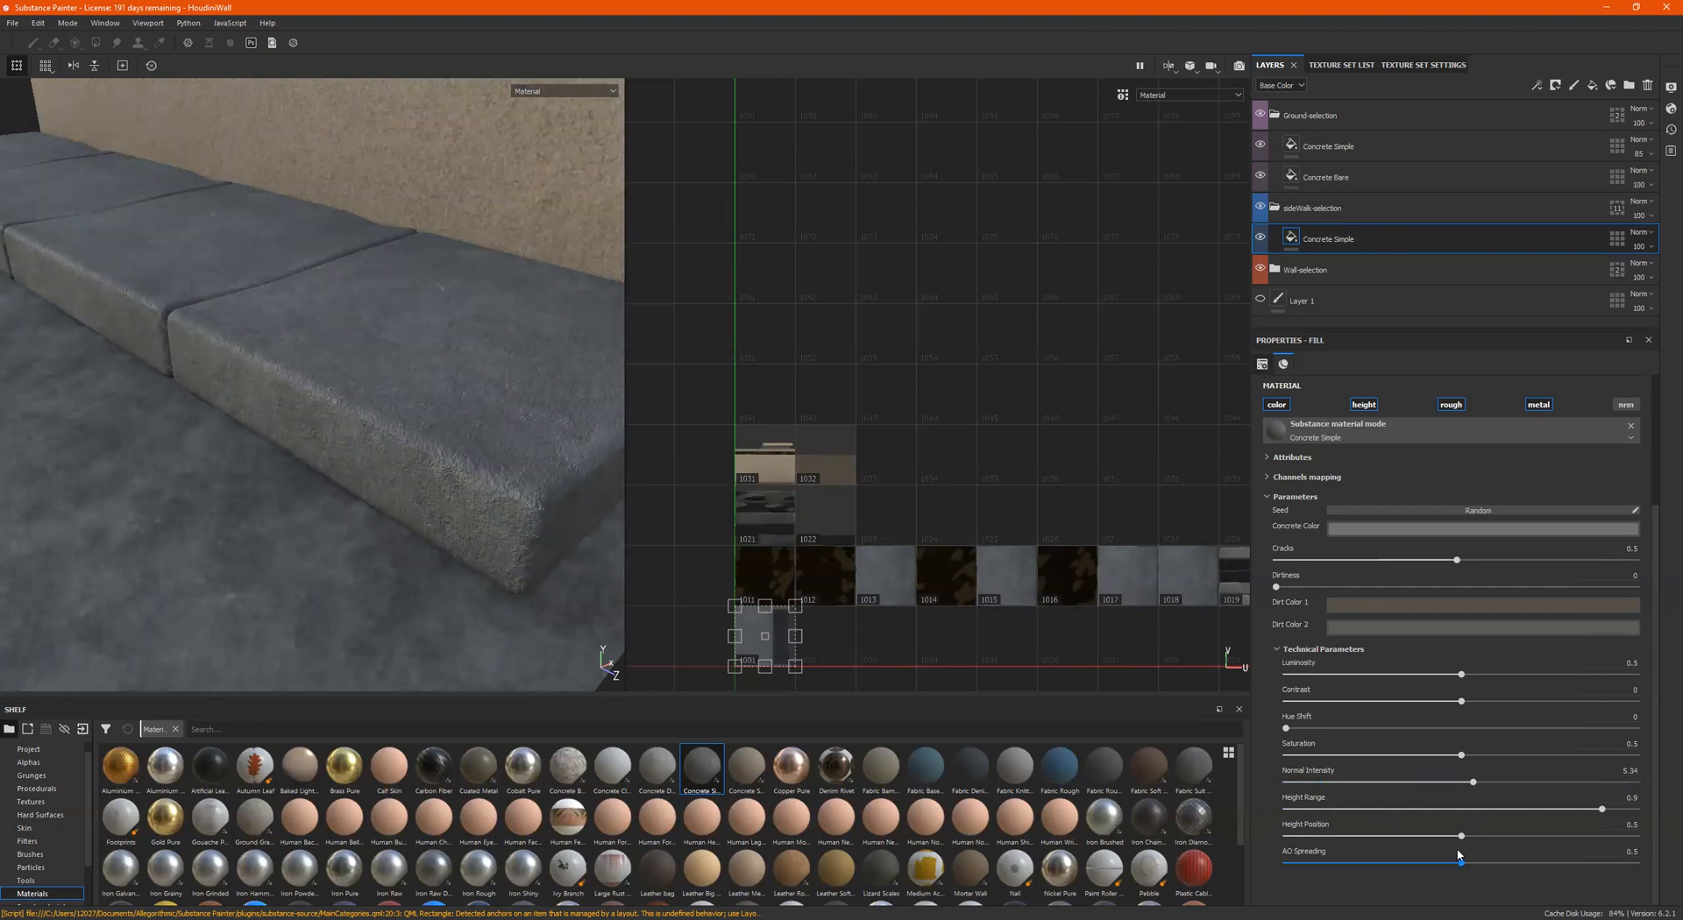
pyautogui.moveTo(1460, 844); pyautogui.dragTo(1539, 863)
pyautogui.moveTo(439, 492)
pyautogui.keyDown('alt'); pyautogui.mouseDown()
pyautogui.moveTo(526, 481)
pyautogui.moveTo(412, 476)
pyautogui.mouseUp(); pyautogui.keyUp('alt')
pyautogui.moveTo(1499, 781); pyautogui.dragTo(1481, 829)
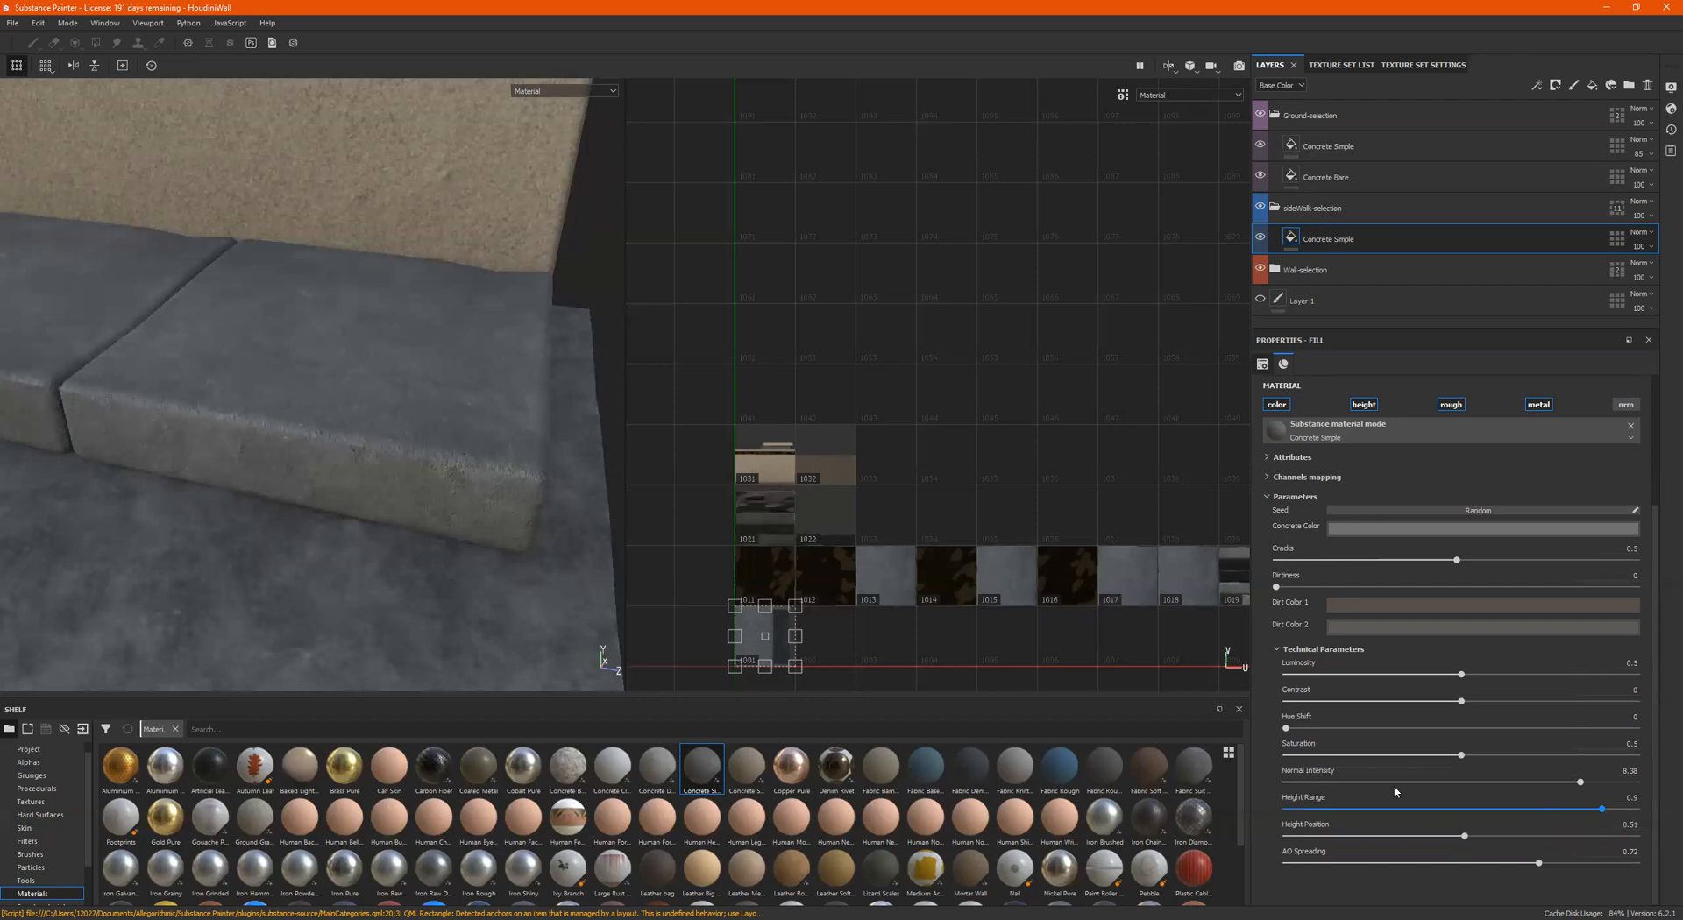
# Step: Expand the Wall-selection folder and change the concrete color of its Concrete Smooth layer to a darker grey-brown
pyautogui.keyDown('alt'); pyautogui.moveTo(439, 421); pyautogui.dragTo(135, 439); pyautogui.keyUp('alt')
pyautogui.keyDown('alt'); pyautogui.moveTo(135, 439); pyautogui.dragTo(638, 323, button='right'); pyautogui.keyUp('alt')
pyautogui.keyDown('alt'); pyautogui.moveTo(329, 306); pyautogui.dragTo(355, 288); pyautogui.keyUp('alt')
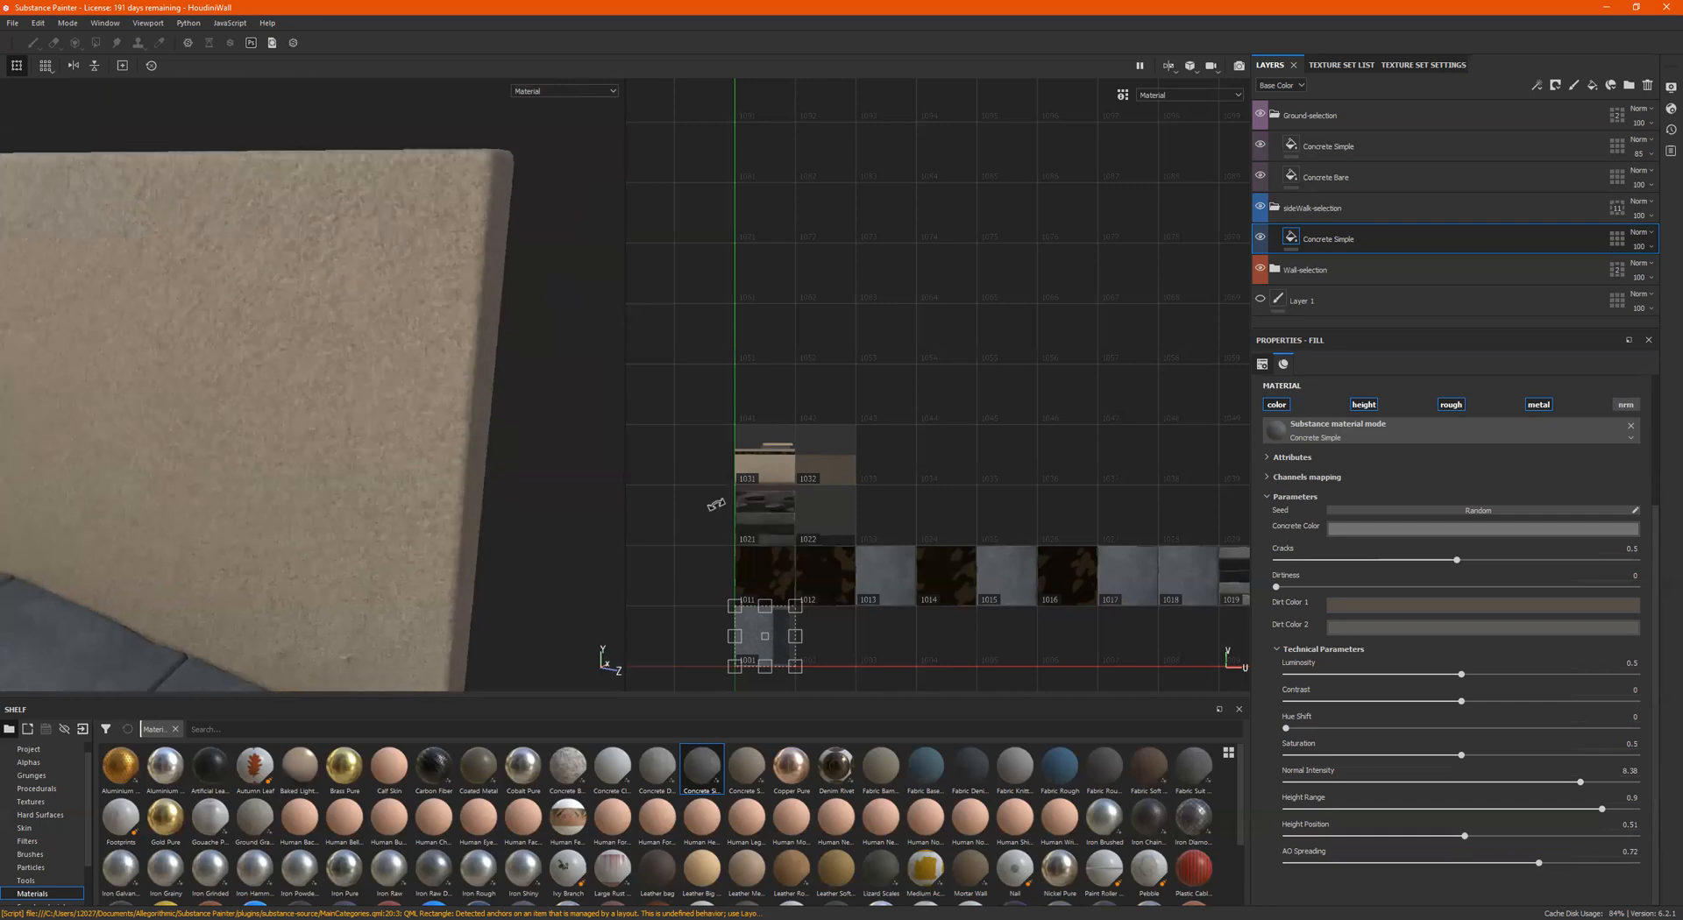
pyautogui.click(1289, 273)
pyautogui.click(1276, 271)
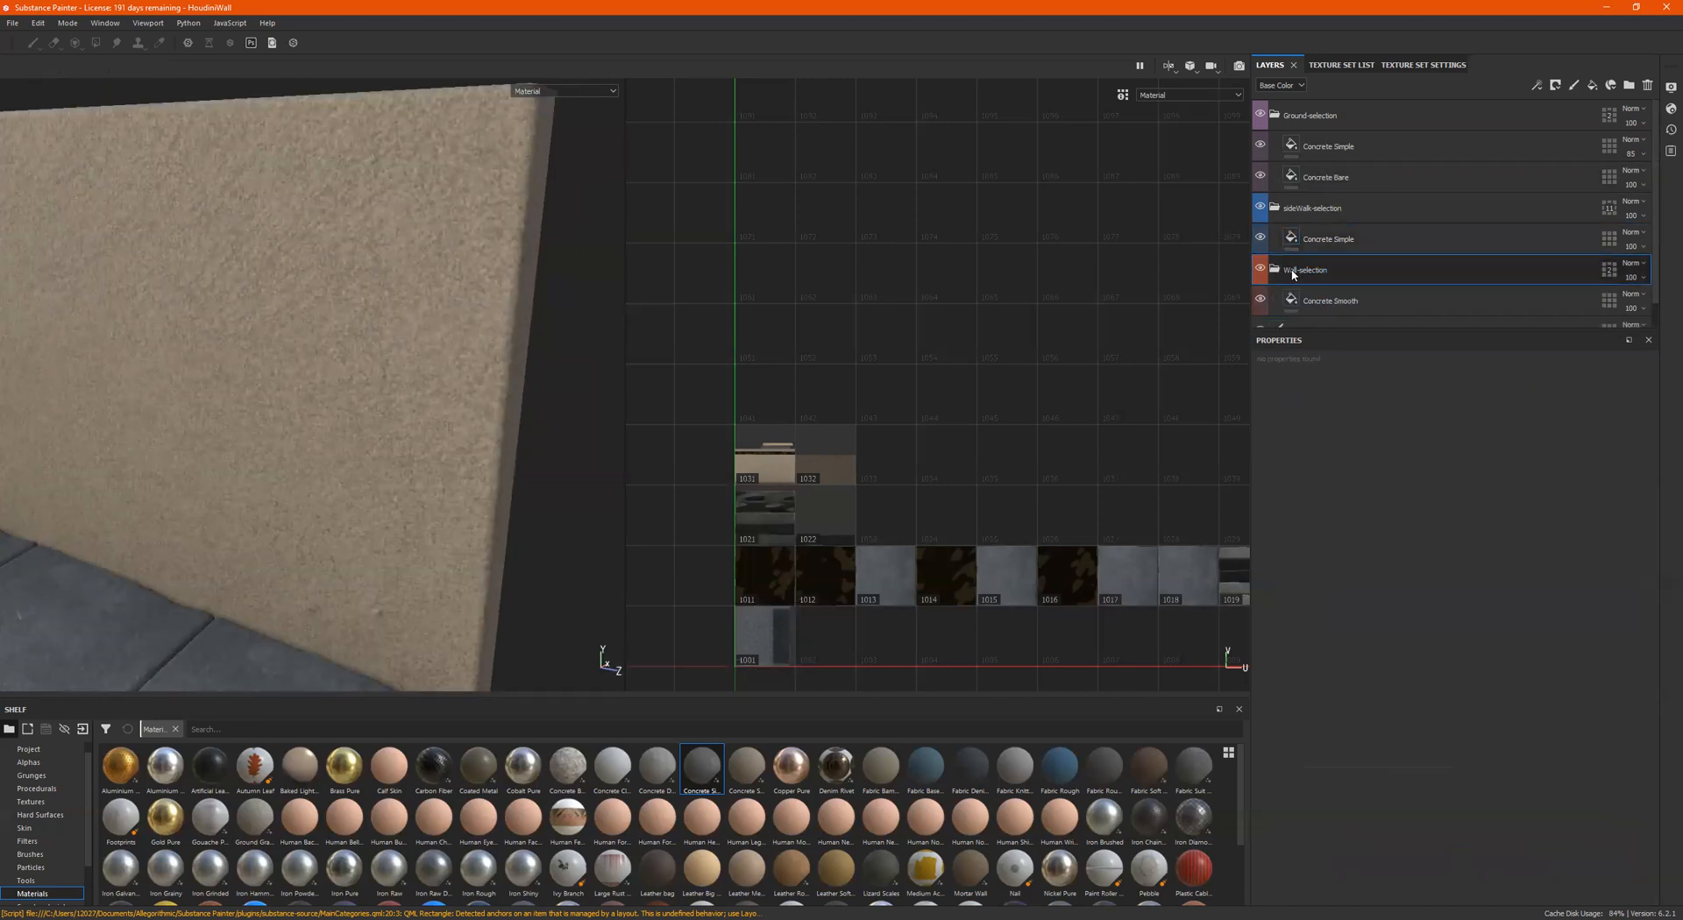
pyautogui.scroll(-1, 1322, 298)
pyautogui.click(1322, 279)
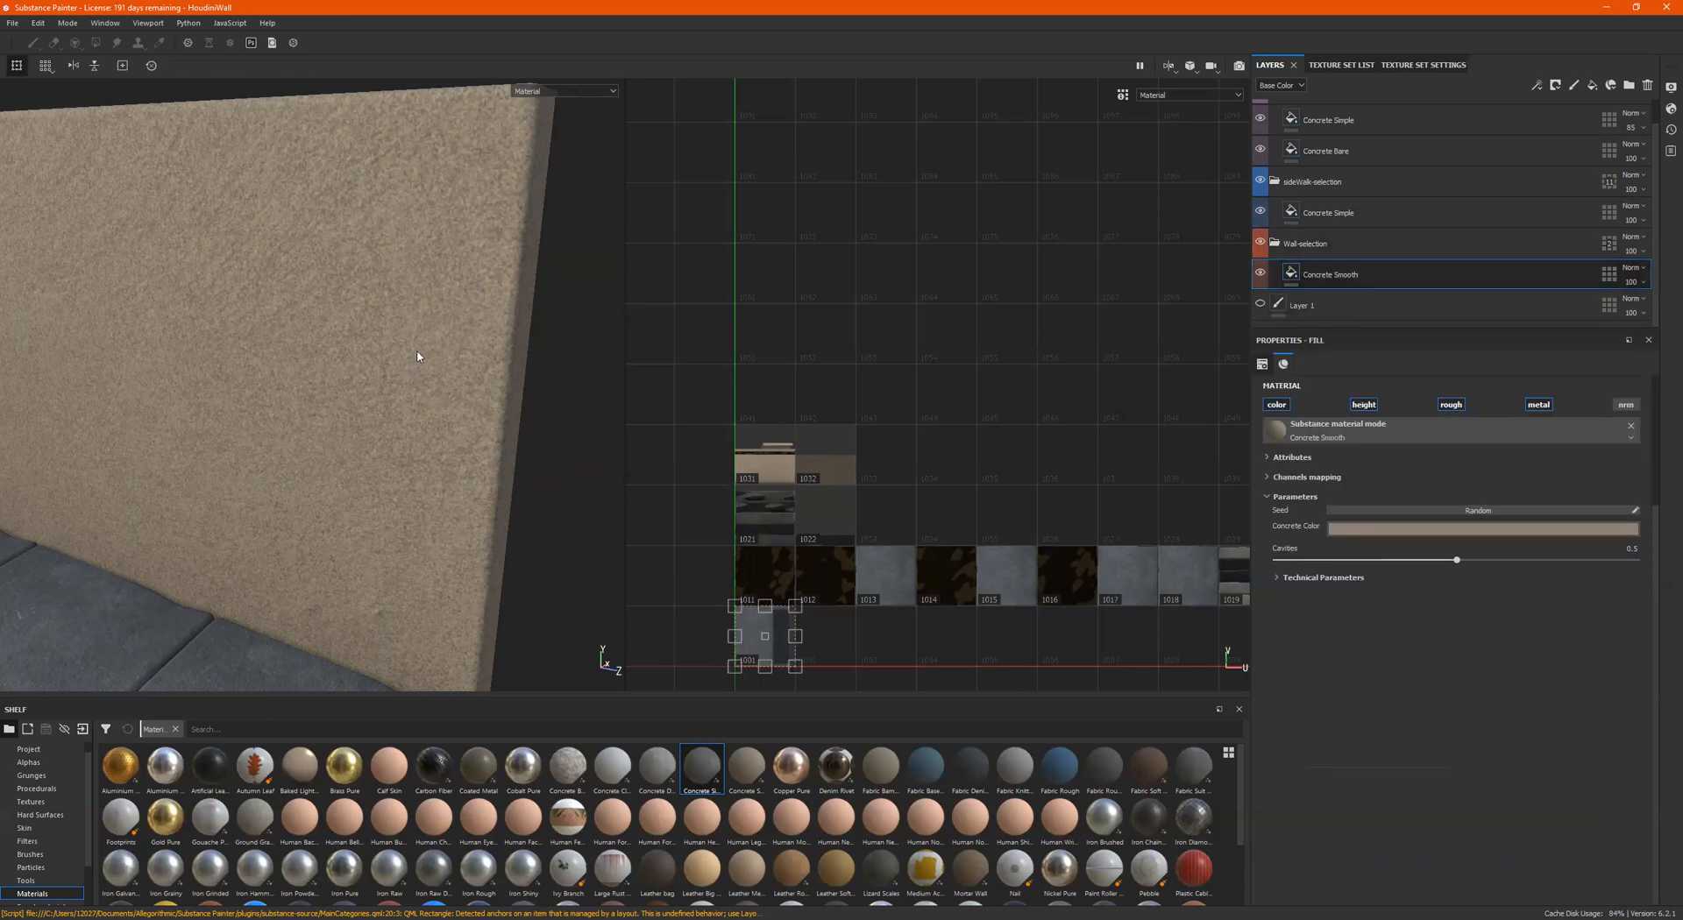
pyautogui.keyDown('alt'); pyautogui.moveTo(413, 357); pyautogui.dragTo(327, 413); pyautogui.keyUp('alt')
pyautogui.click(1507, 531)
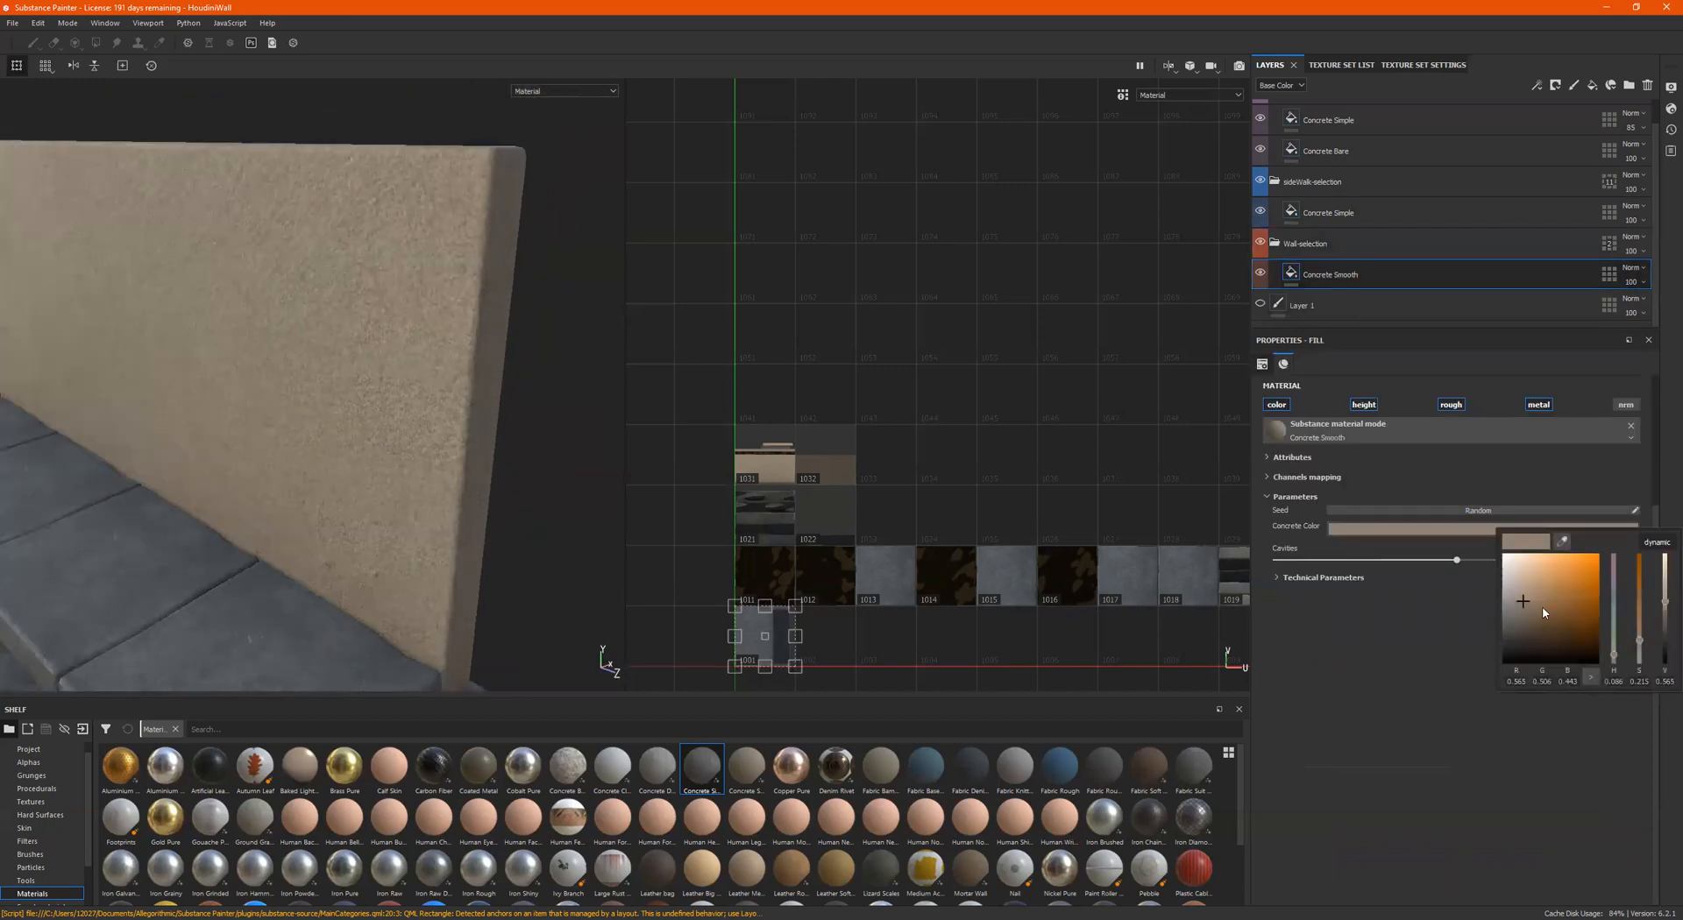
pyautogui.moveTo(1531, 603)
pyautogui.mouseDown()
pyautogui.moveTo(1518, 638)
pyautogui.moveTo(1516, 619)
pyautogui.mouseUp()
pyautogui.keyDown('alt'); pyautogui.moveTo(560, 571); pyautogui.dragTo(180, 447, button='right'); pyautogui.keyUp('alt')
pyautogui.keyDown('alt'); pyautogui.moveTo(180, 447); pyautogui.dragTo(289, 351); pyautogui.keyUp('alt')
pyautogui.scroll(3, 389, 324)
pyautogui.scroll(-3, 315, 407)
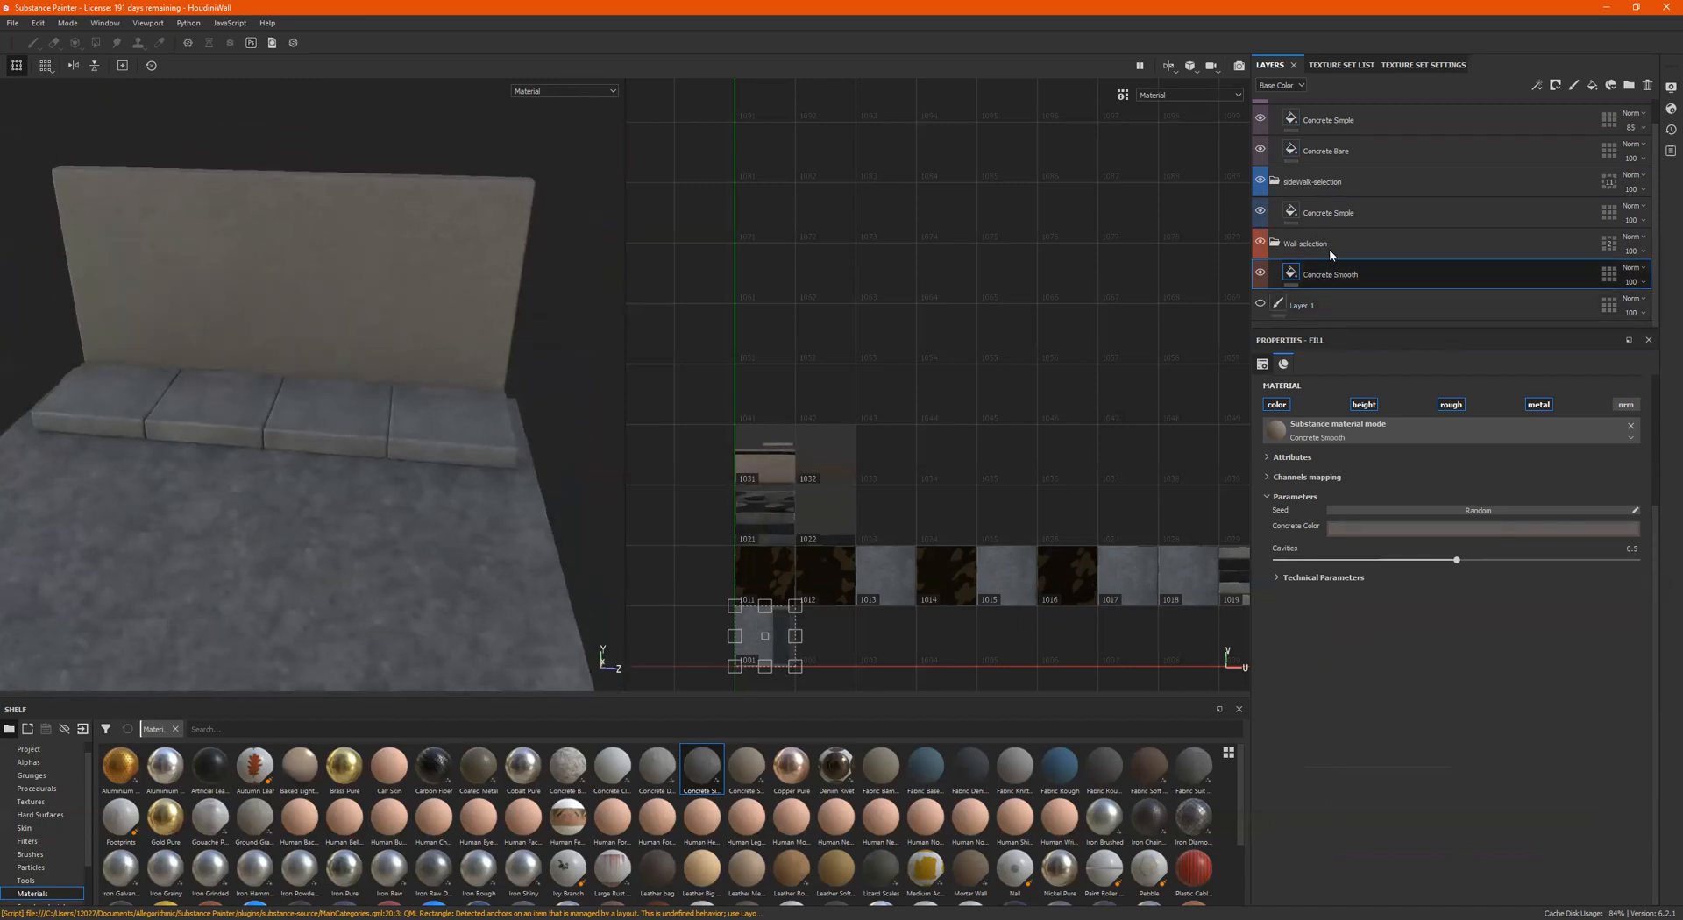
# Step: Search the materials for "conc" and add Concrete Clean above Concrete Simple in the Ground-selection folder
pyautogui.scroll(1, 1298, 131)
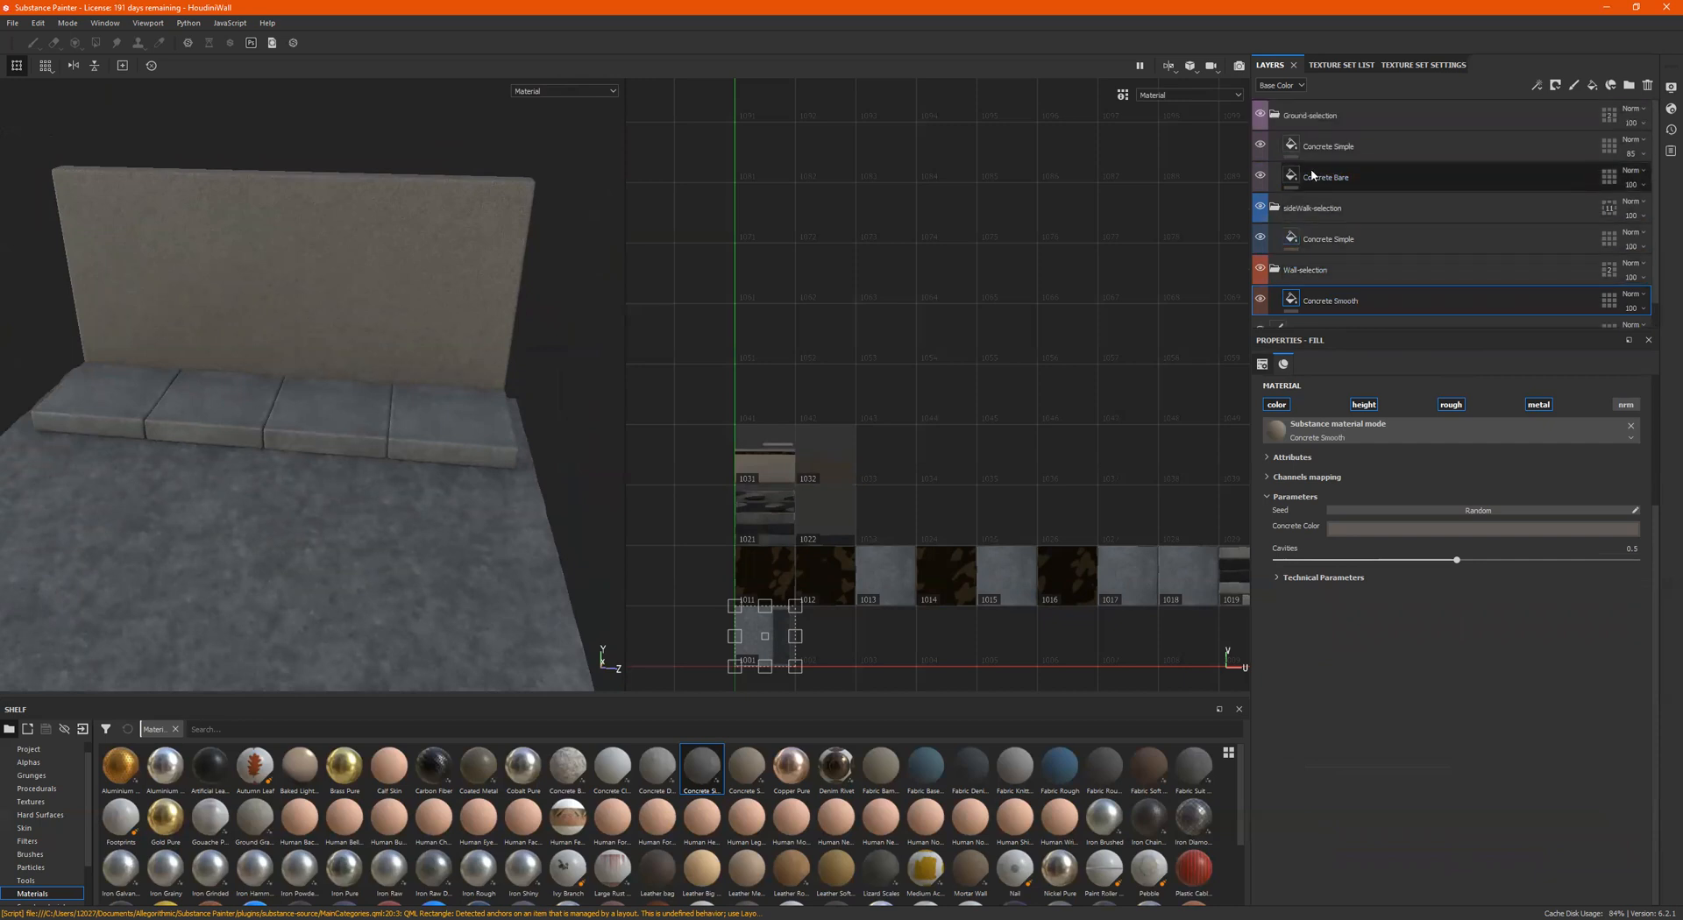
pyautogui.click(1276, 117)
pyautogui.click(1285, 116)
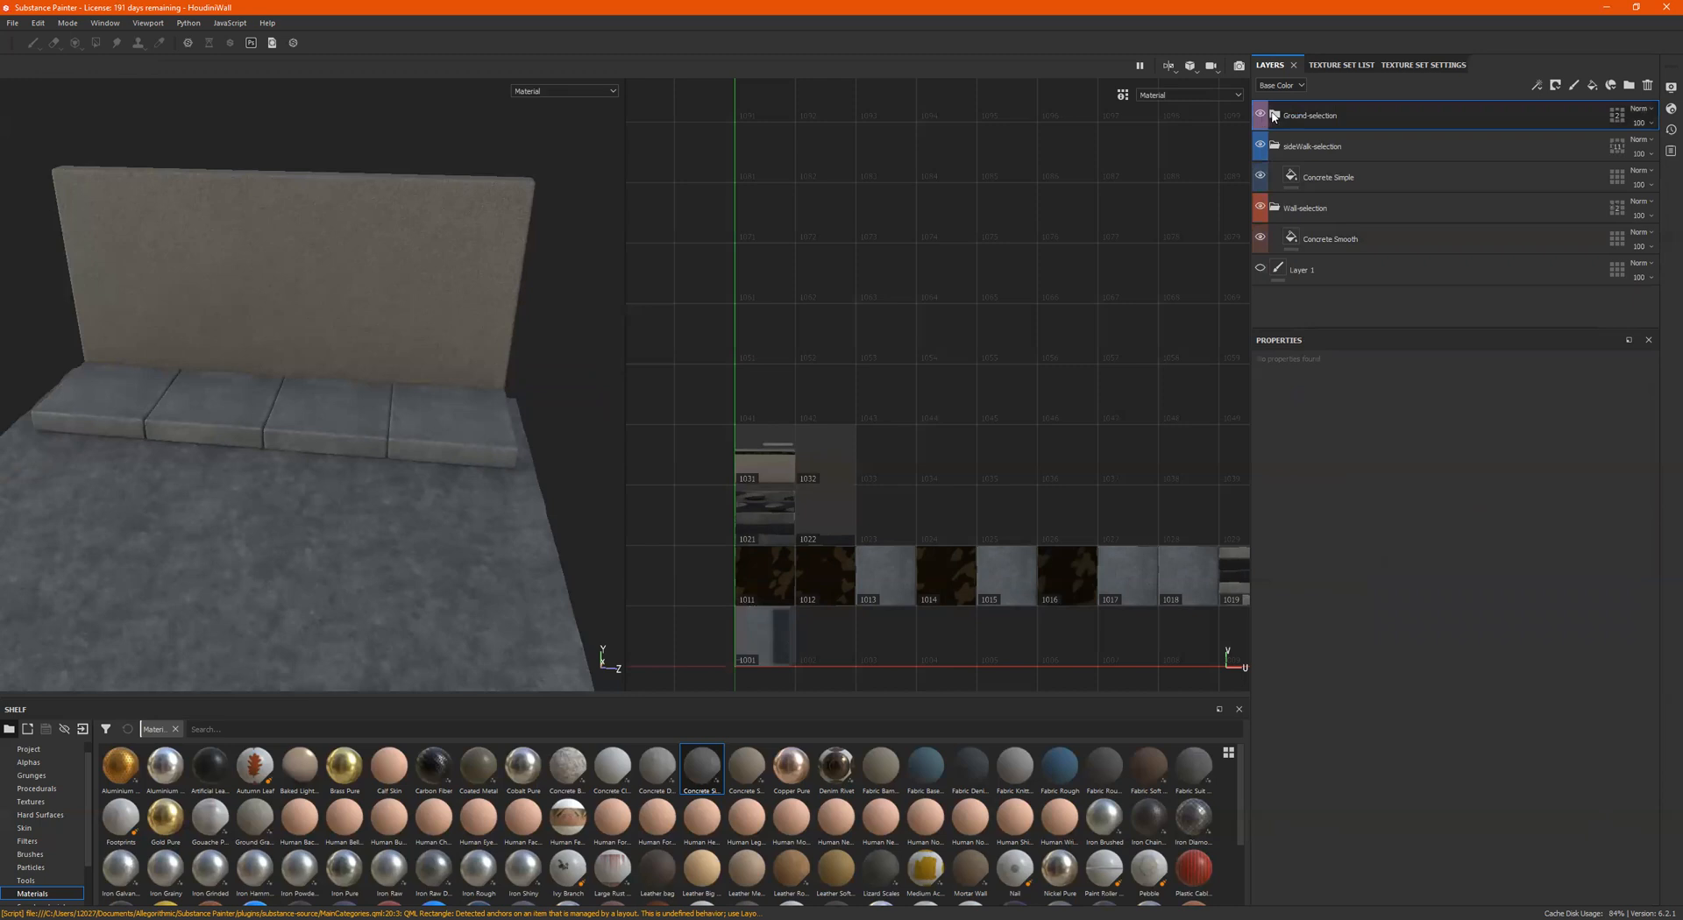
pyautogui.click(1273, 117)
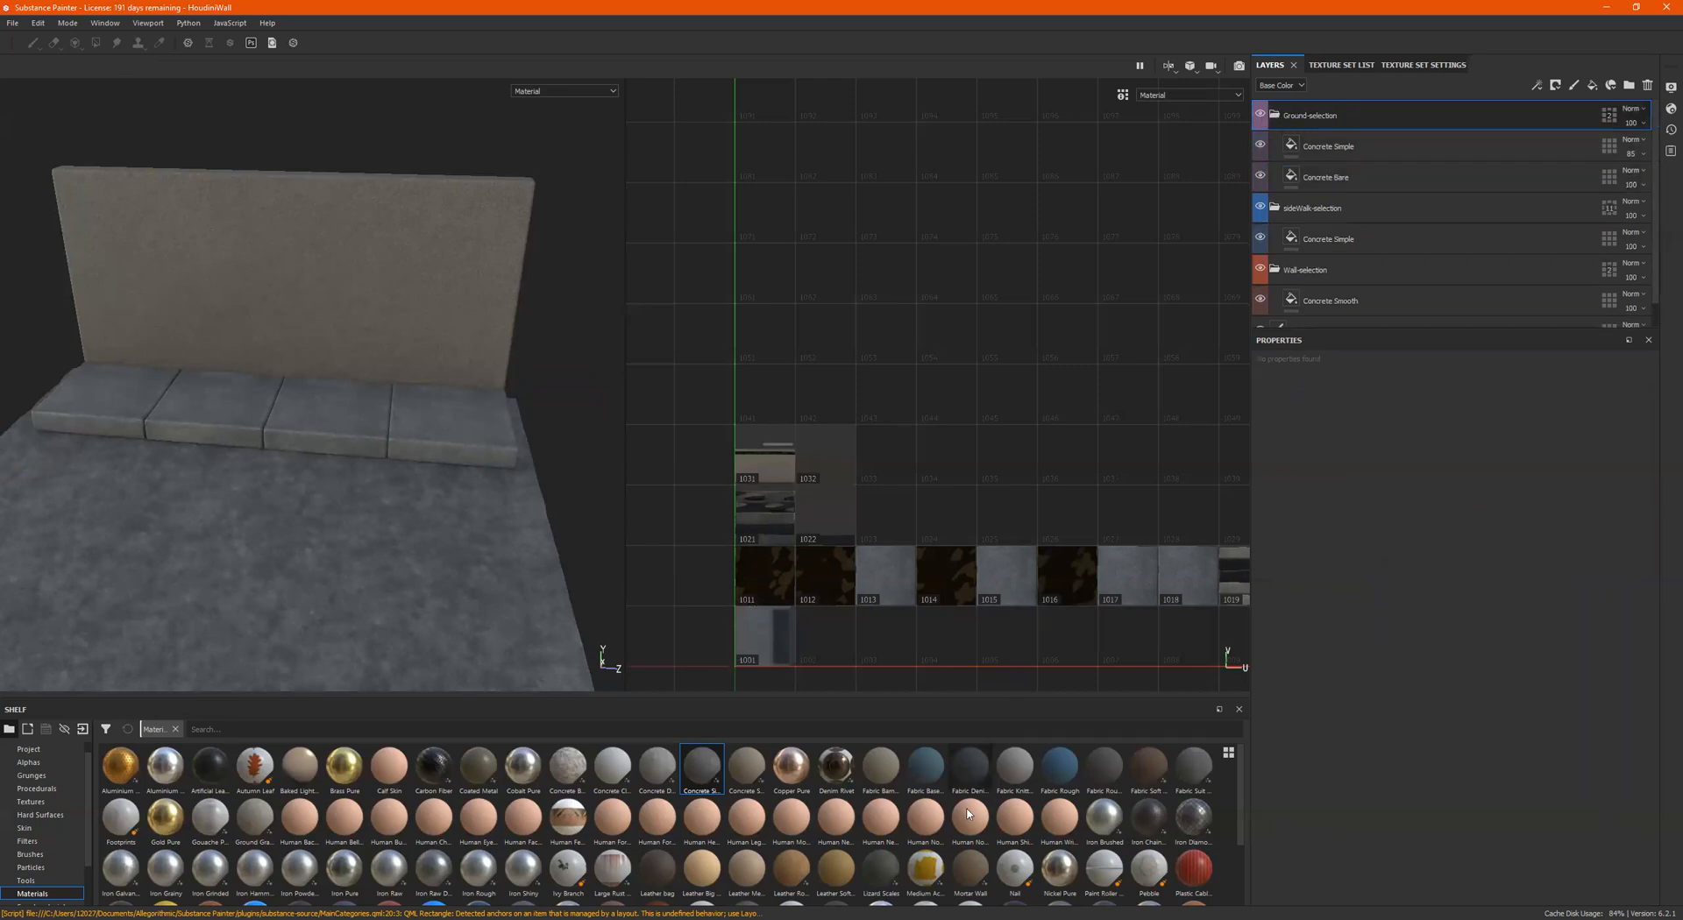
pyautogui.scroll(-2, 746, 837)
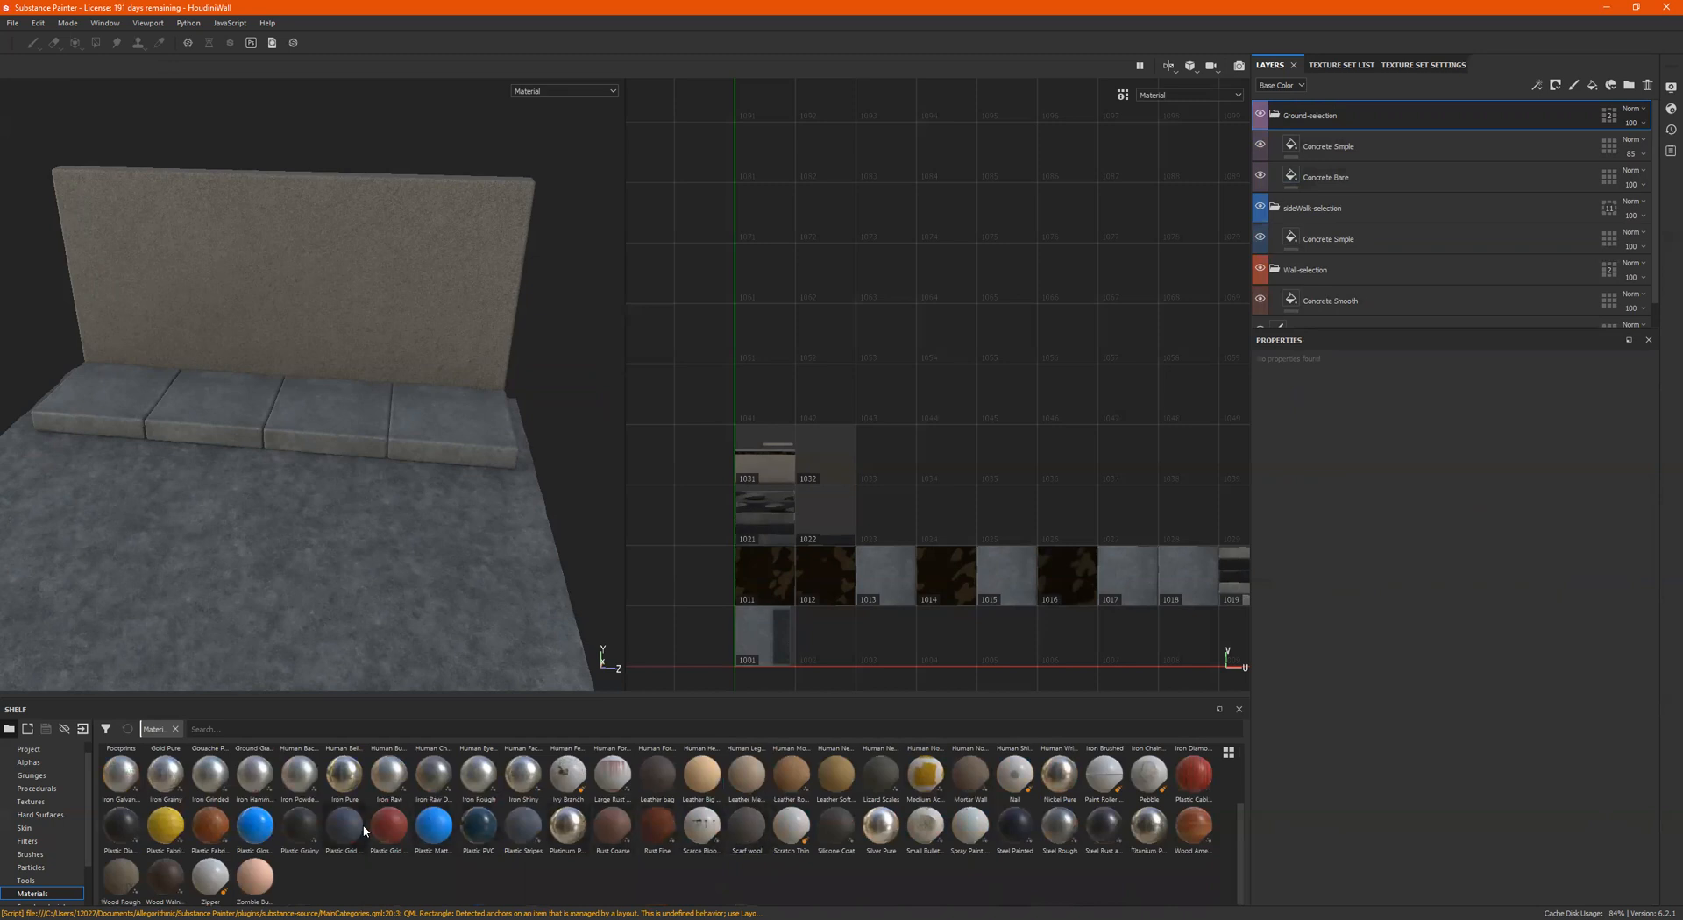
pyautogui.scroll(2, 368, 828)
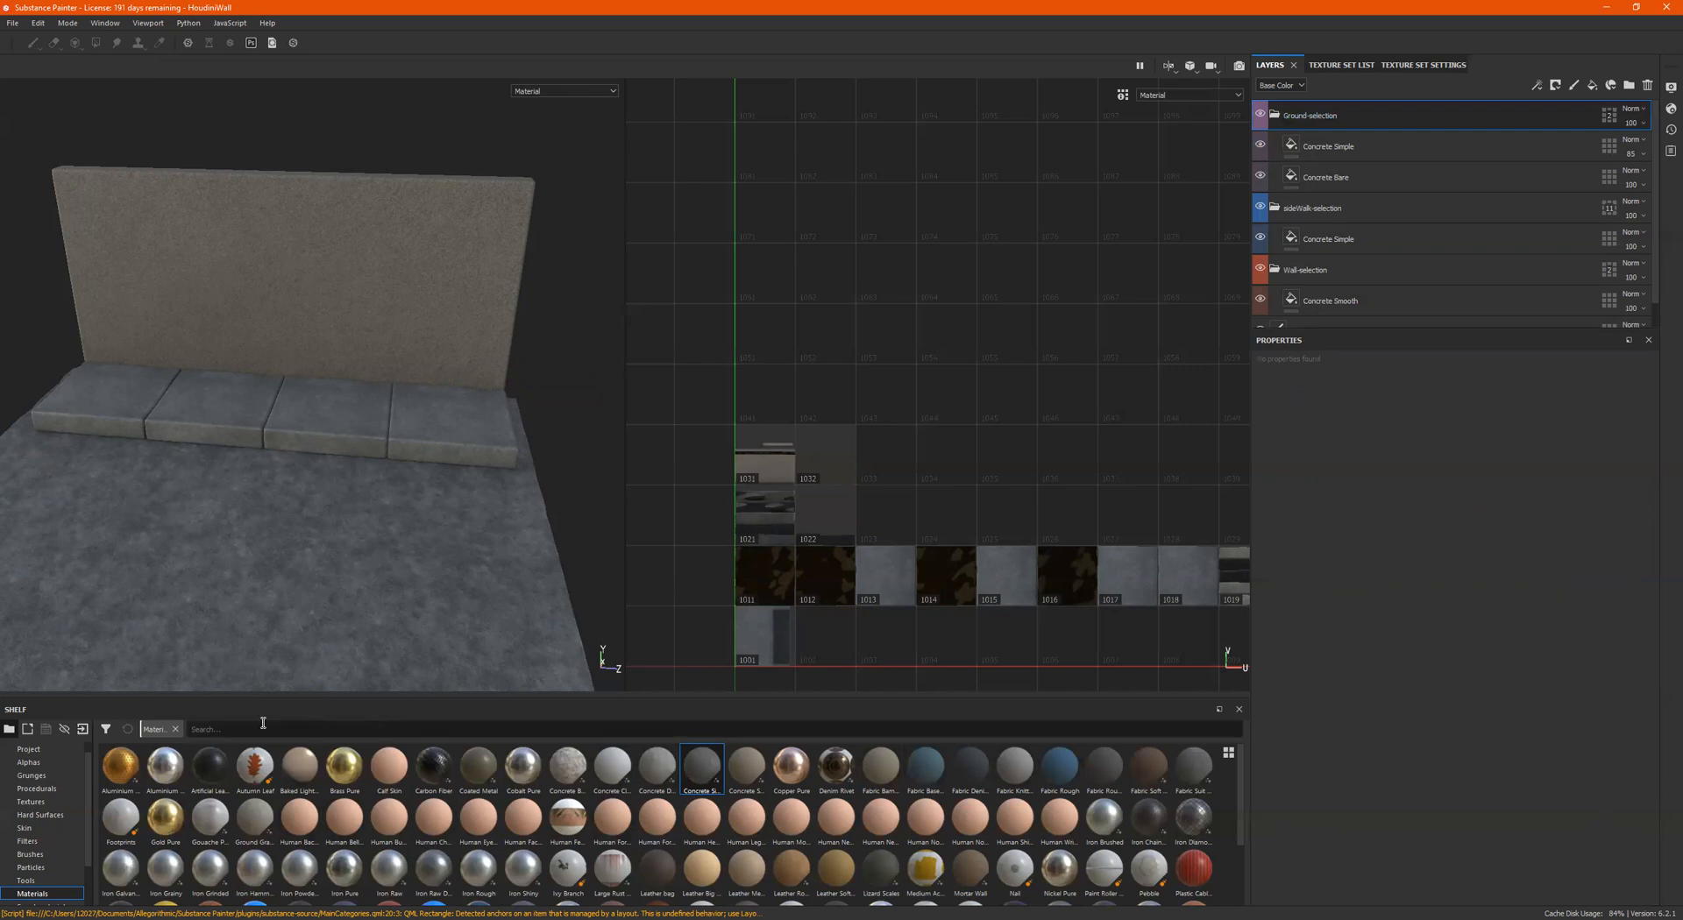
pyautogui.write('conc')
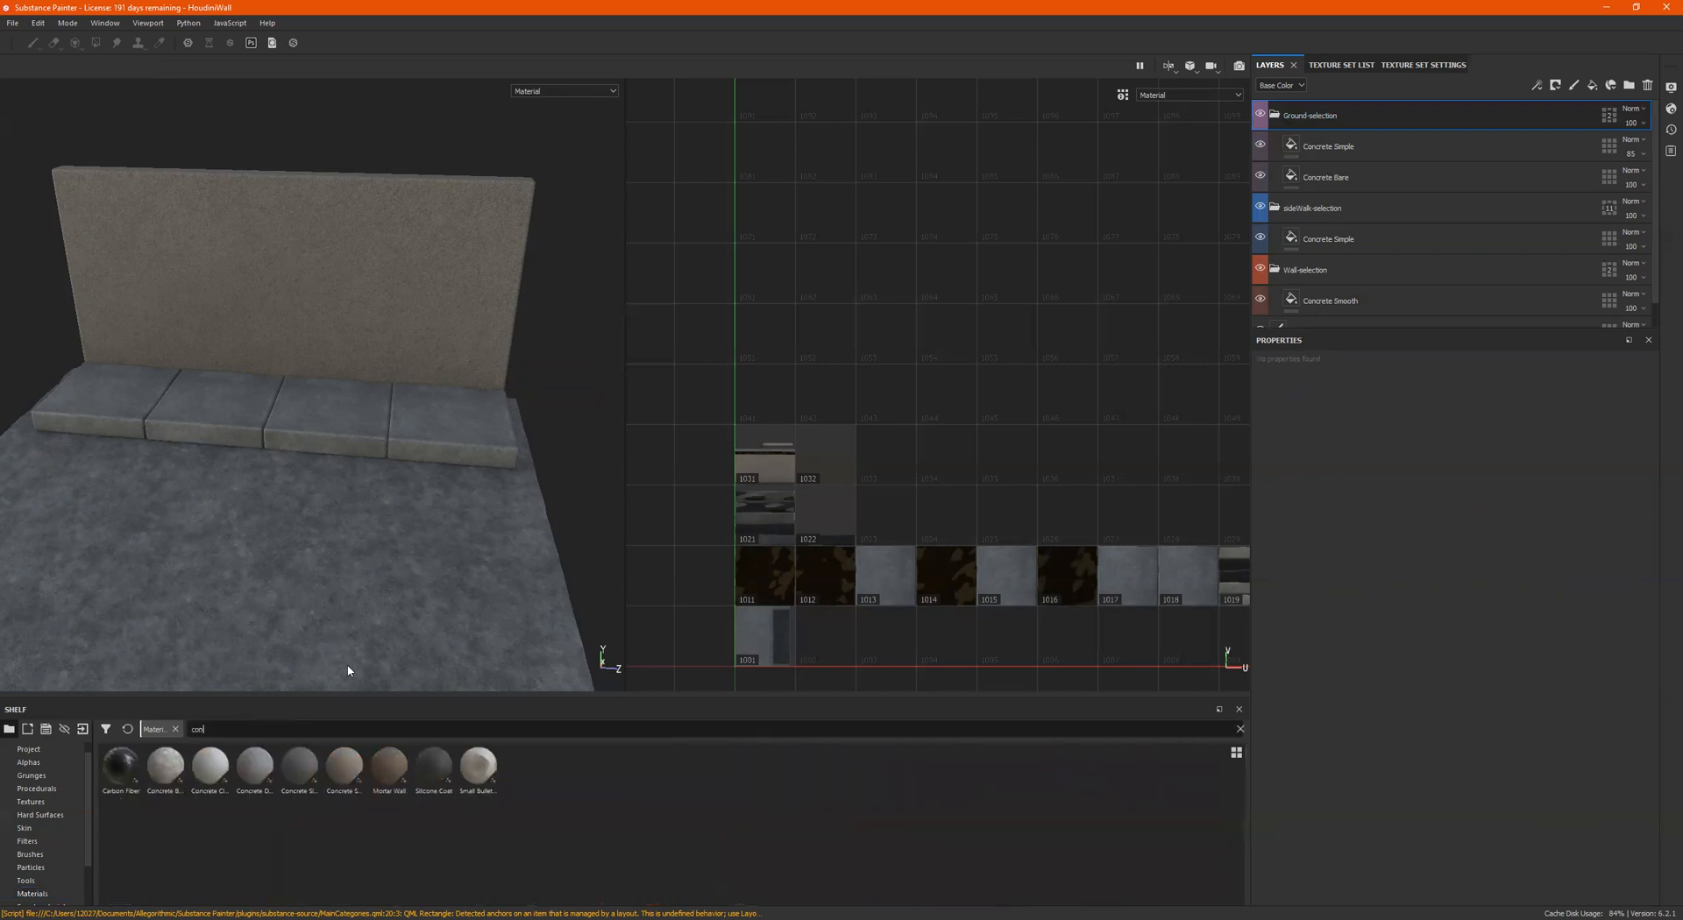
pyautogui.moveTo(121, 766); pyautogui.dragTo(1370, 125)
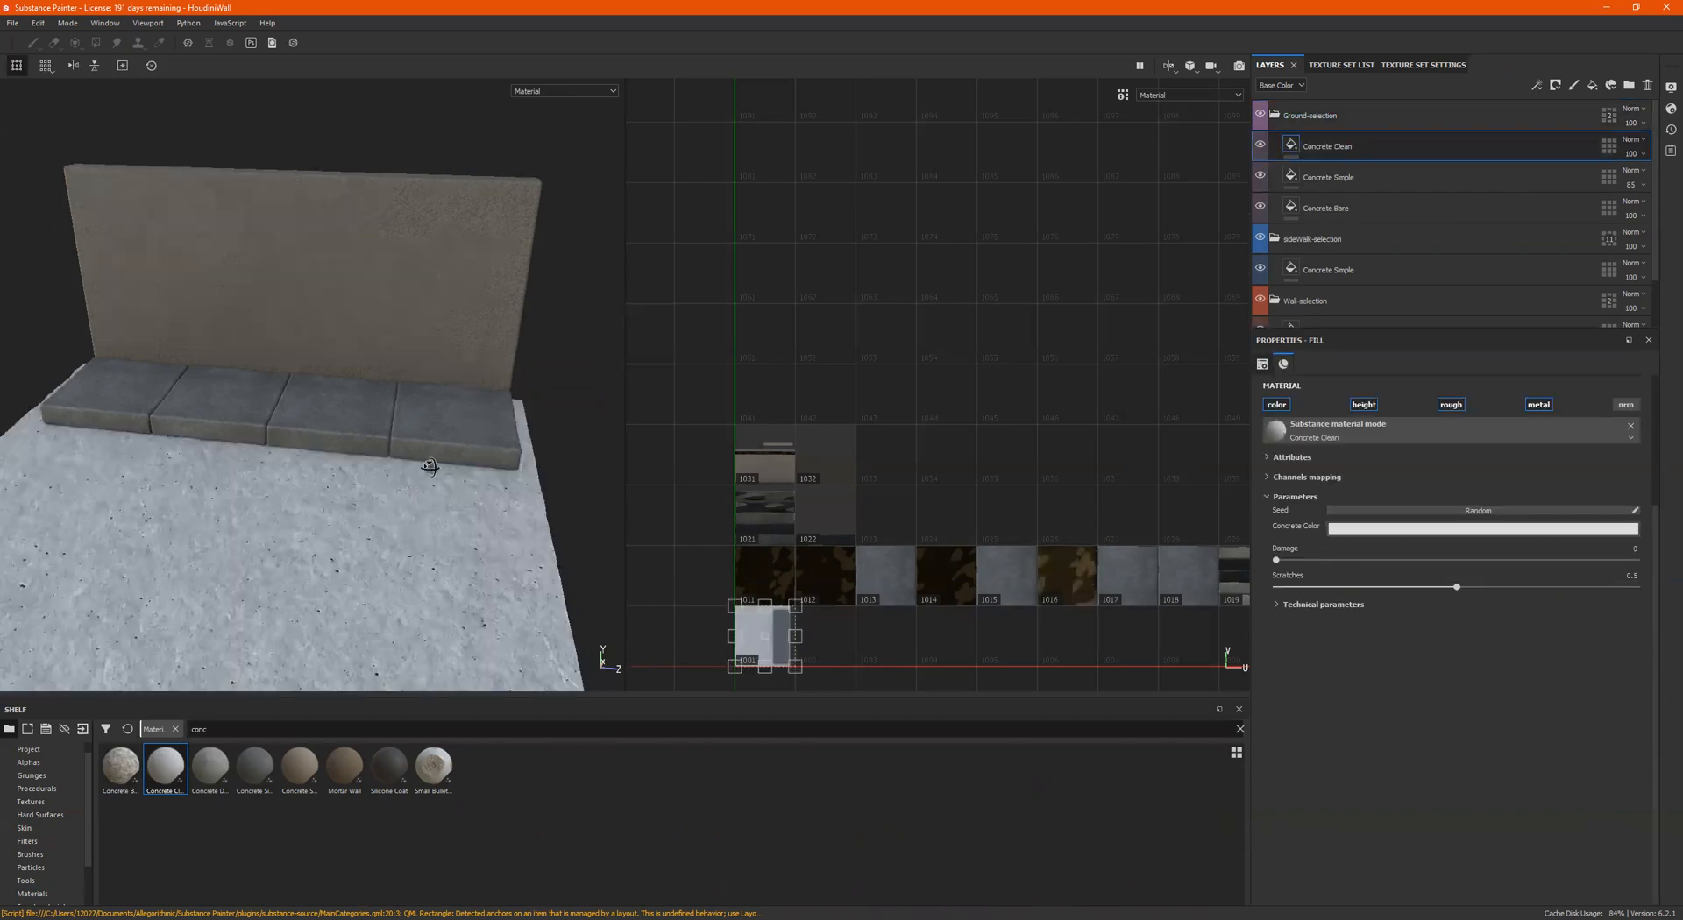
# Step: Darken the concrete color of the ground's Concrete Clean layer to a mid grey with value 0.359
pyautogui.keyDown('alt'); pyautogui.moveTo(429, 466); pyautogui.dragTo(424, 460); pyautogui.keyUp('alt')
pyautogui.click(1506, 529)
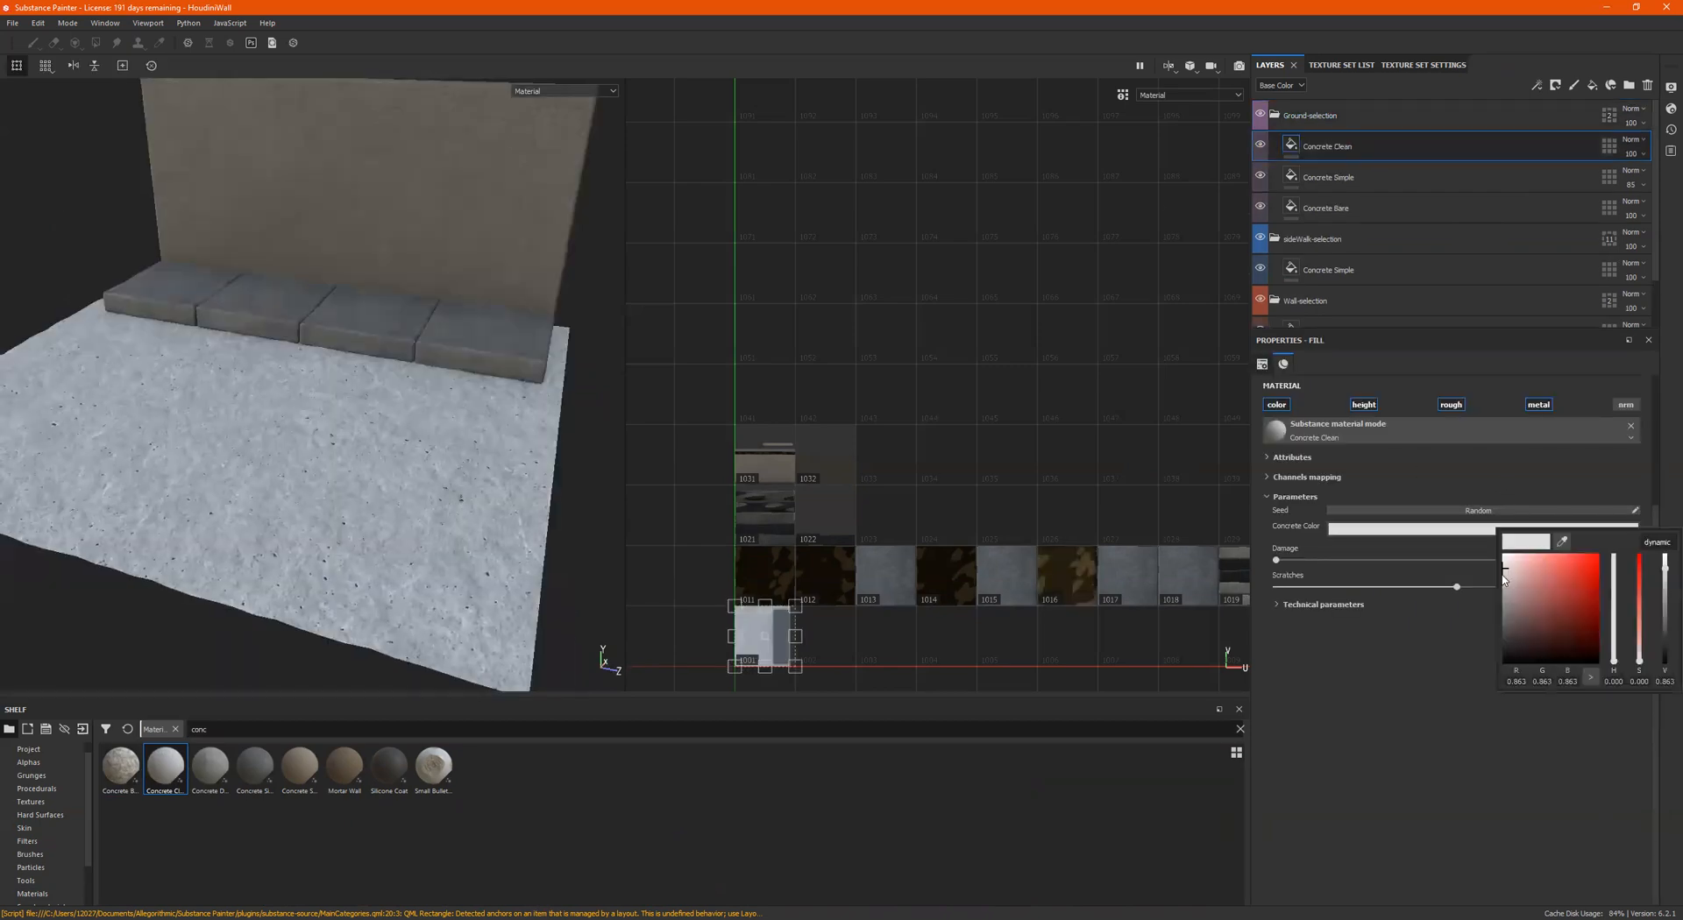
pyautogui.moveTo(1665, 568); pyautogui.dragTo(1665, 626)
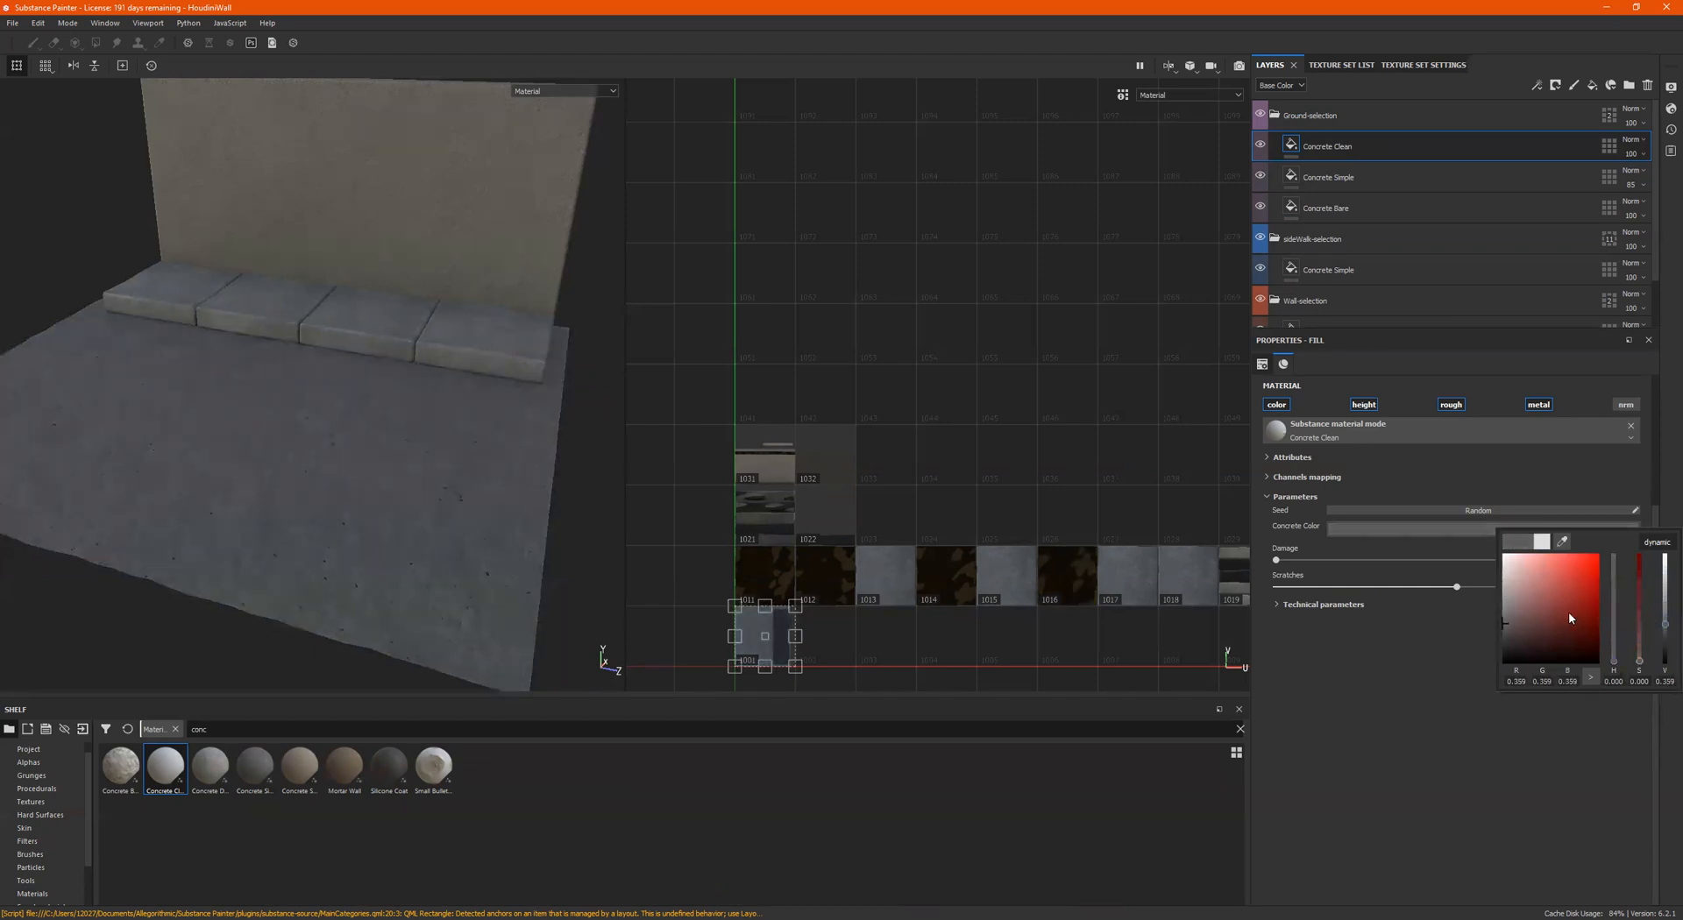
# Step: Check the ground's Concrete Simple and Concrete Bare layers and disable the roughness channel of Concrete Bare
pyautogui.click(1295, 209)
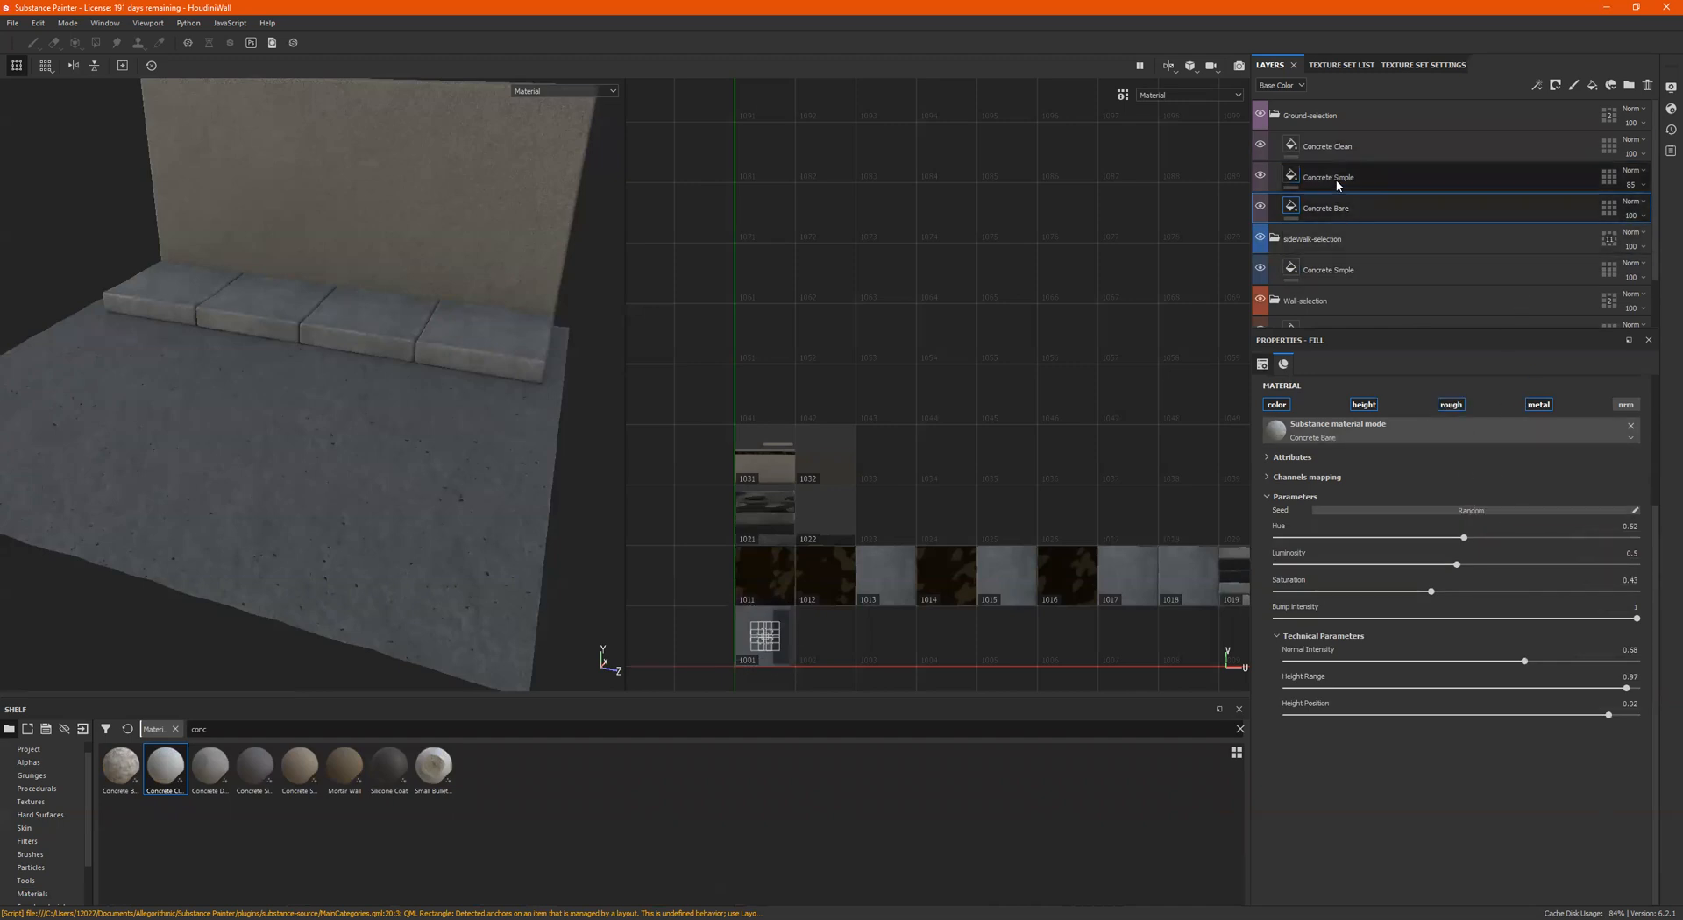
pyautogui.click(1322, 177)
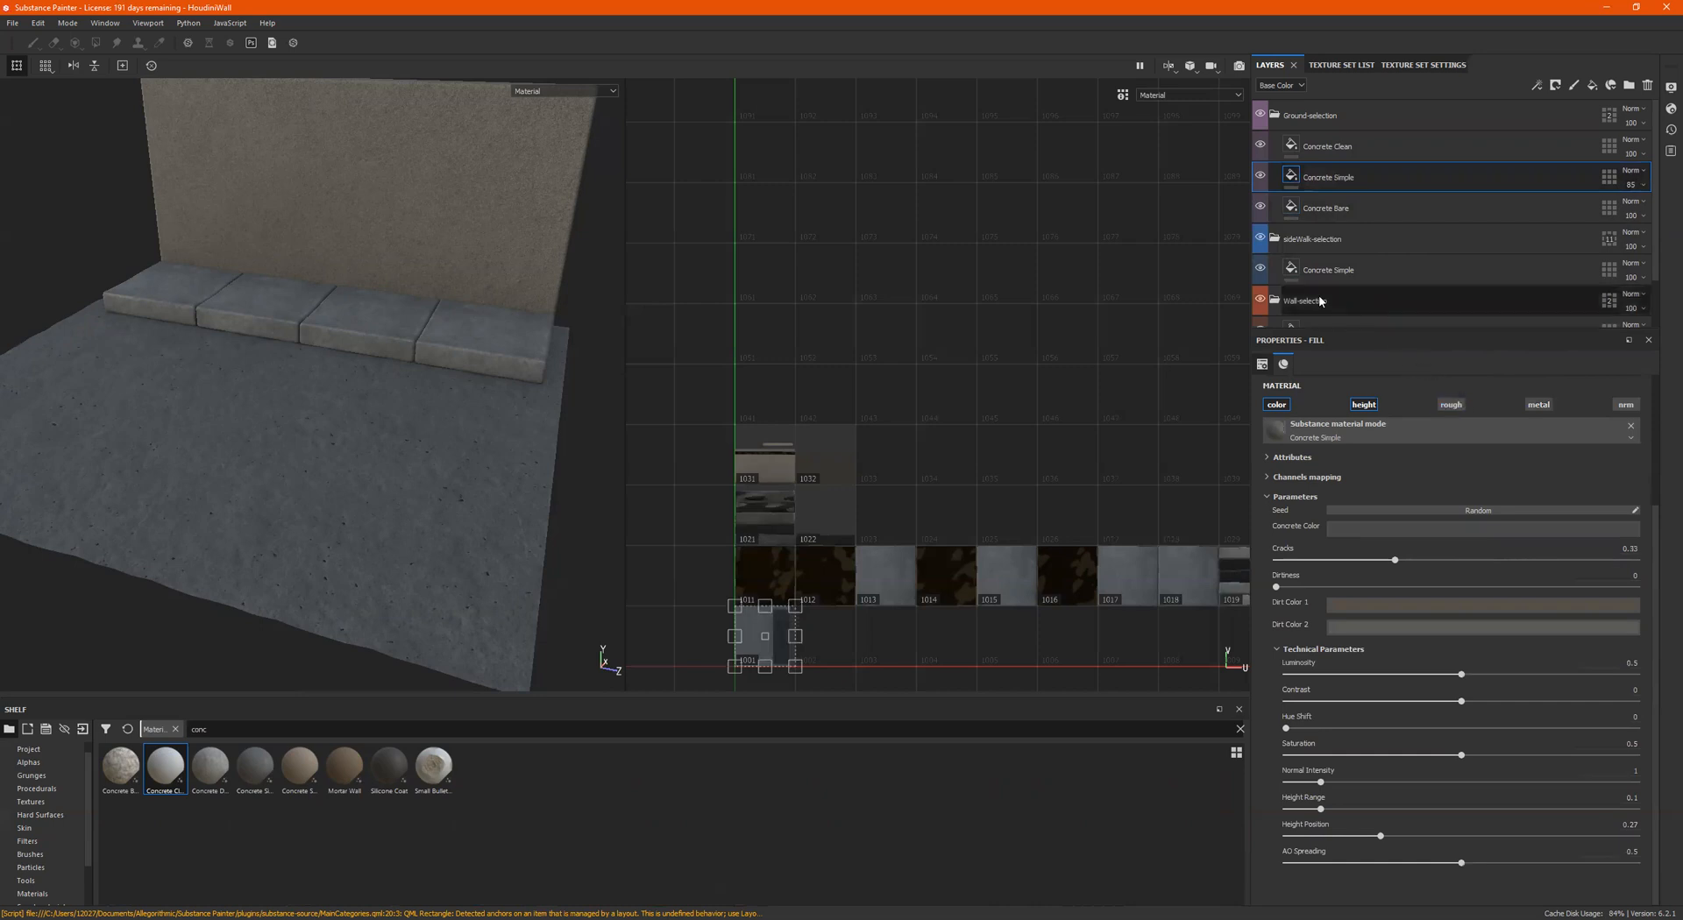
pyautogui.click(1297, 211)
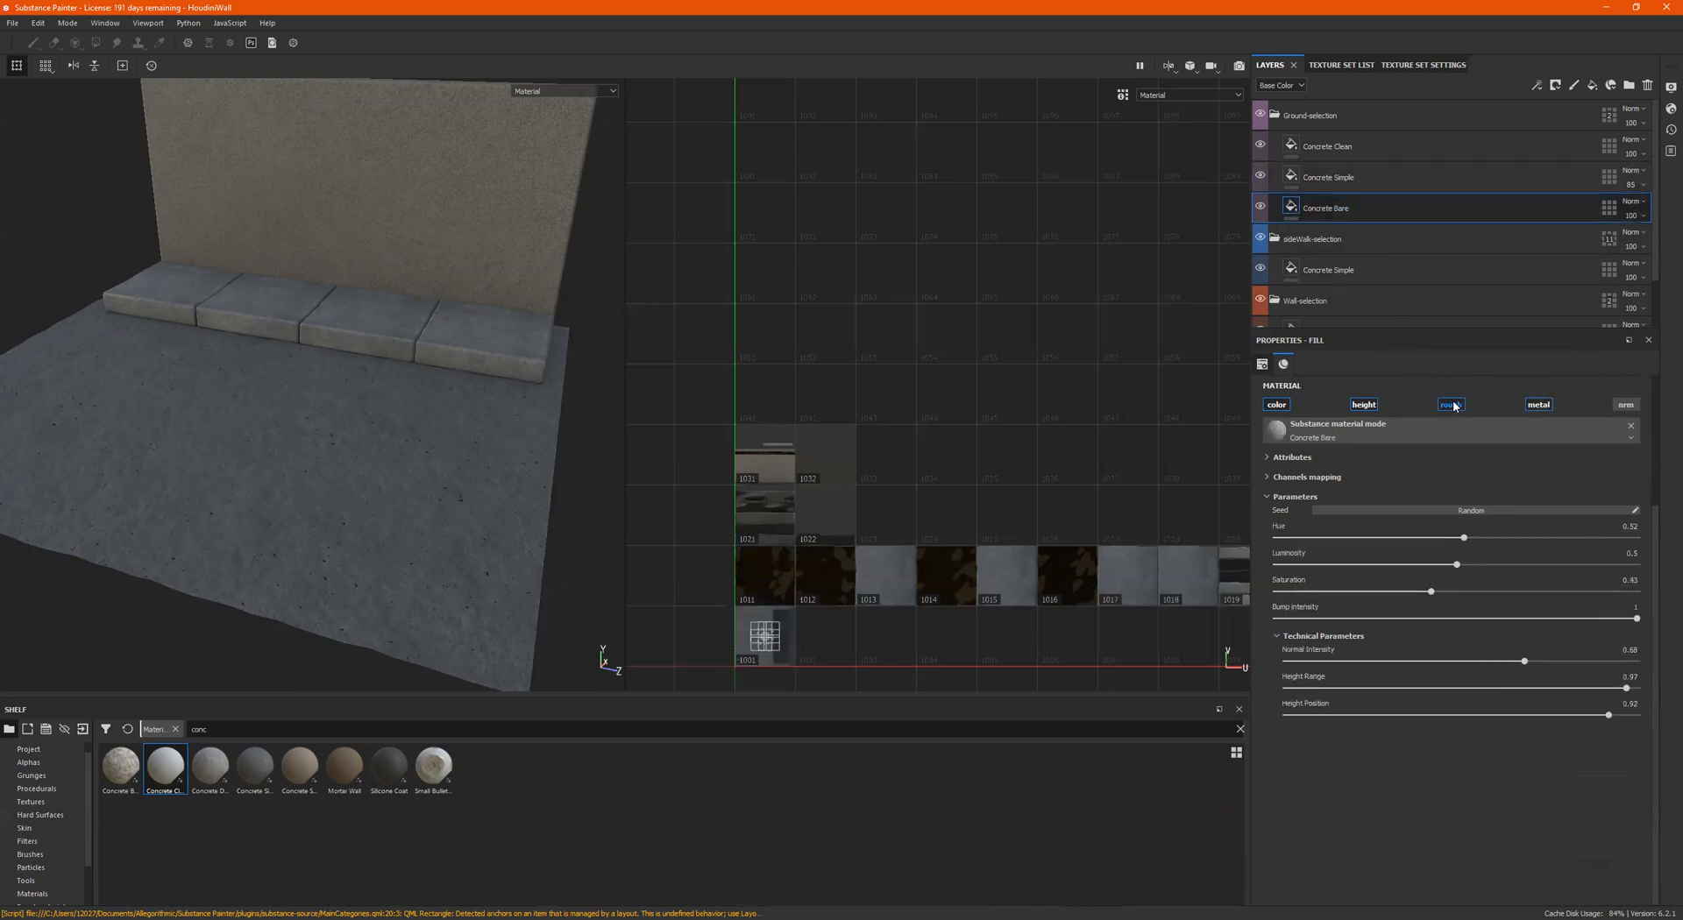
# Step: Try the UV scale of the ground's Concrete Clean layer and rotate the environment lighting to examine the surface relief
pyautogui.click(1306, 151)
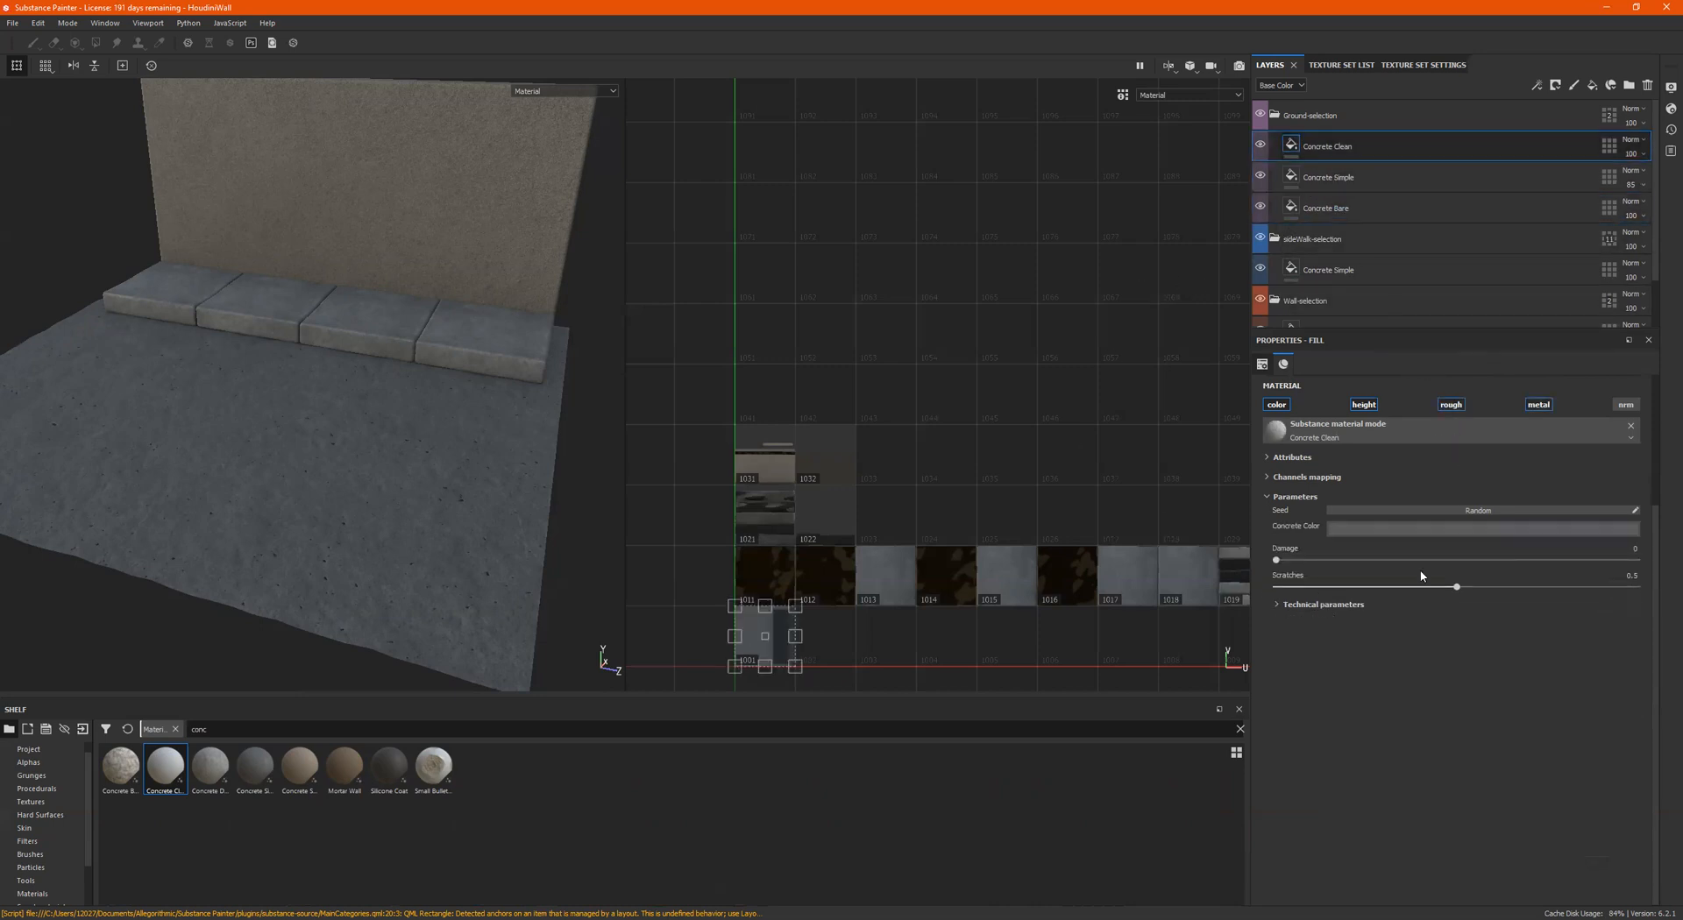
pyautogui.scroll(3, 1443, 526)
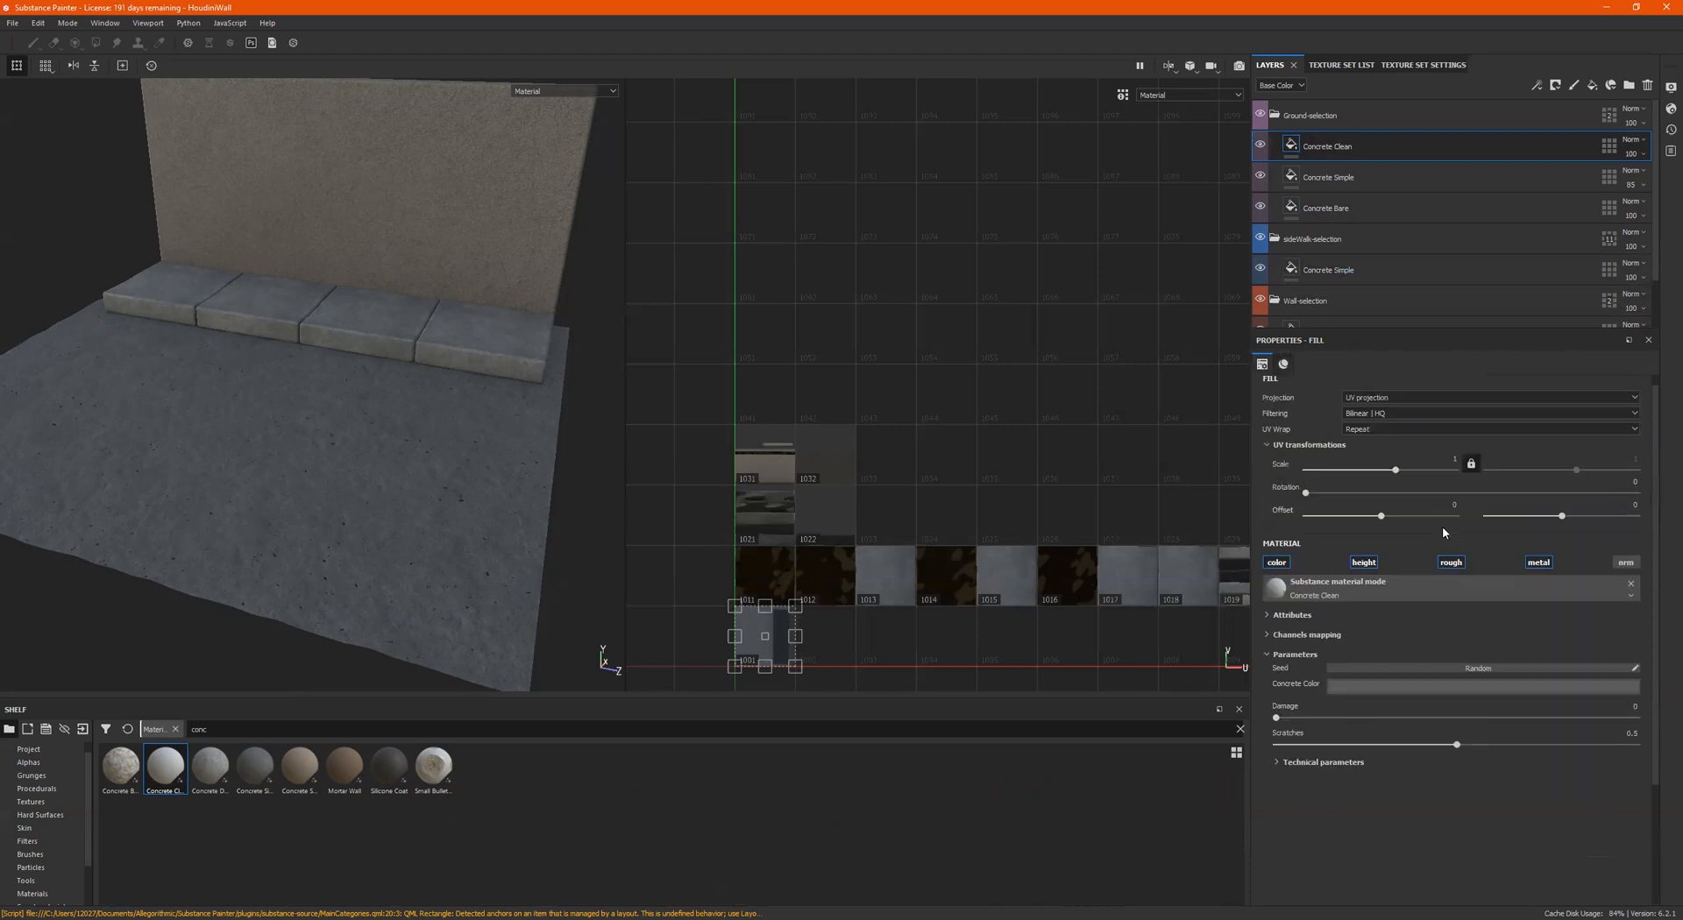
pyautogui.moveTo(1392, 482); pyautogui.dragTo(1395, 481)
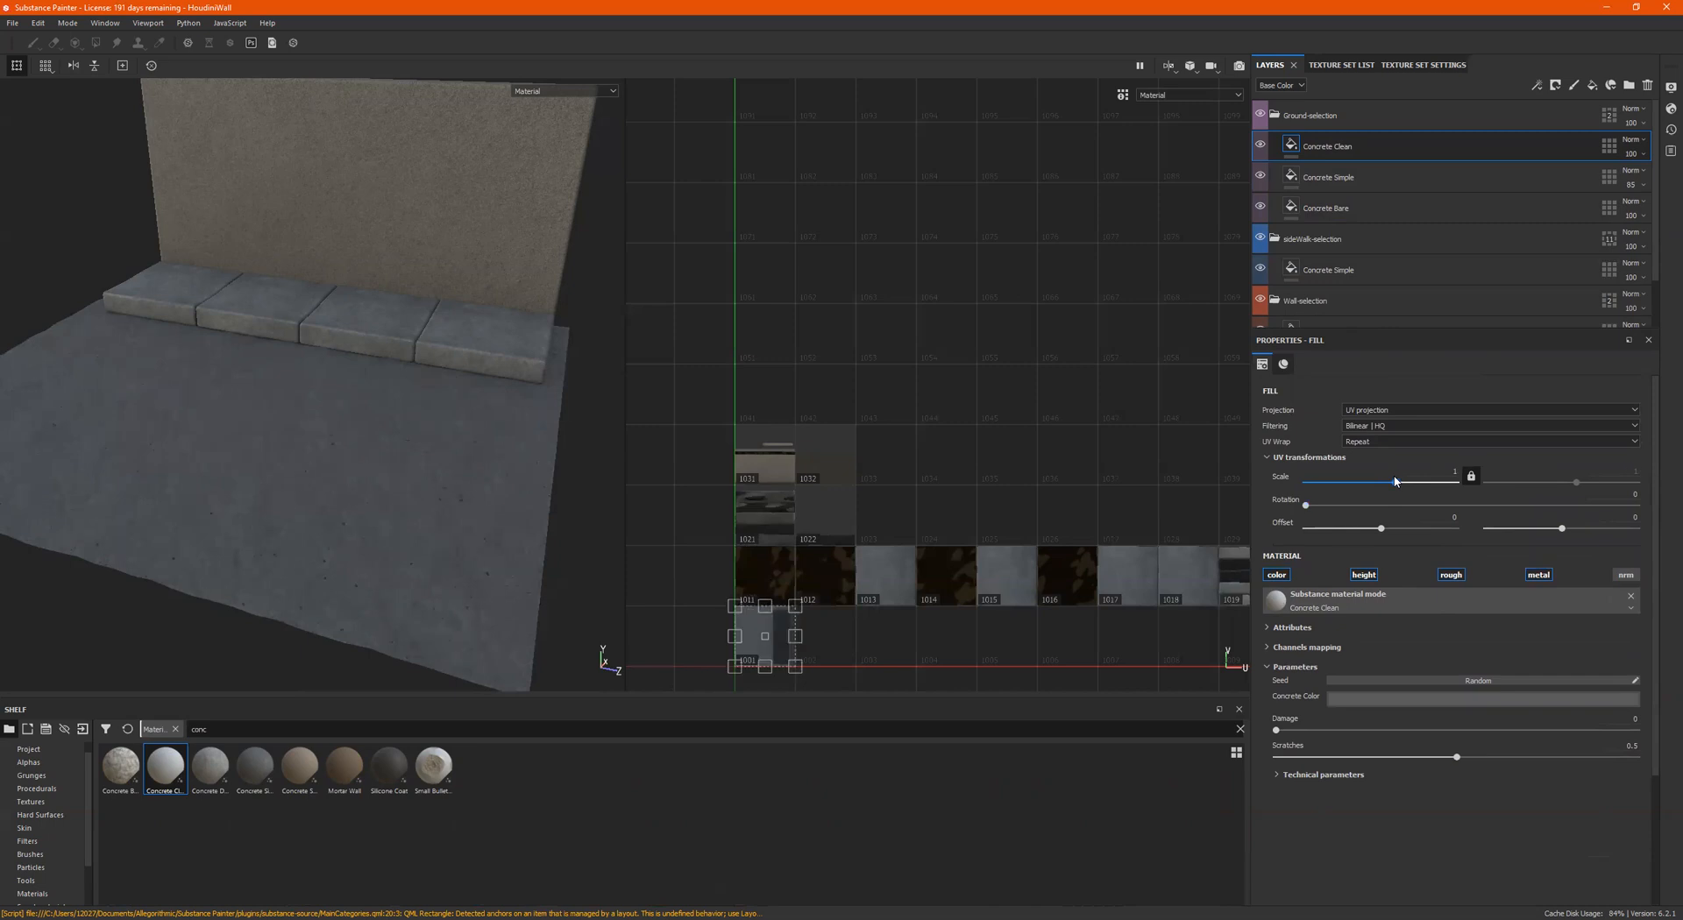
pyautogui.scroll(3, 473, 535)
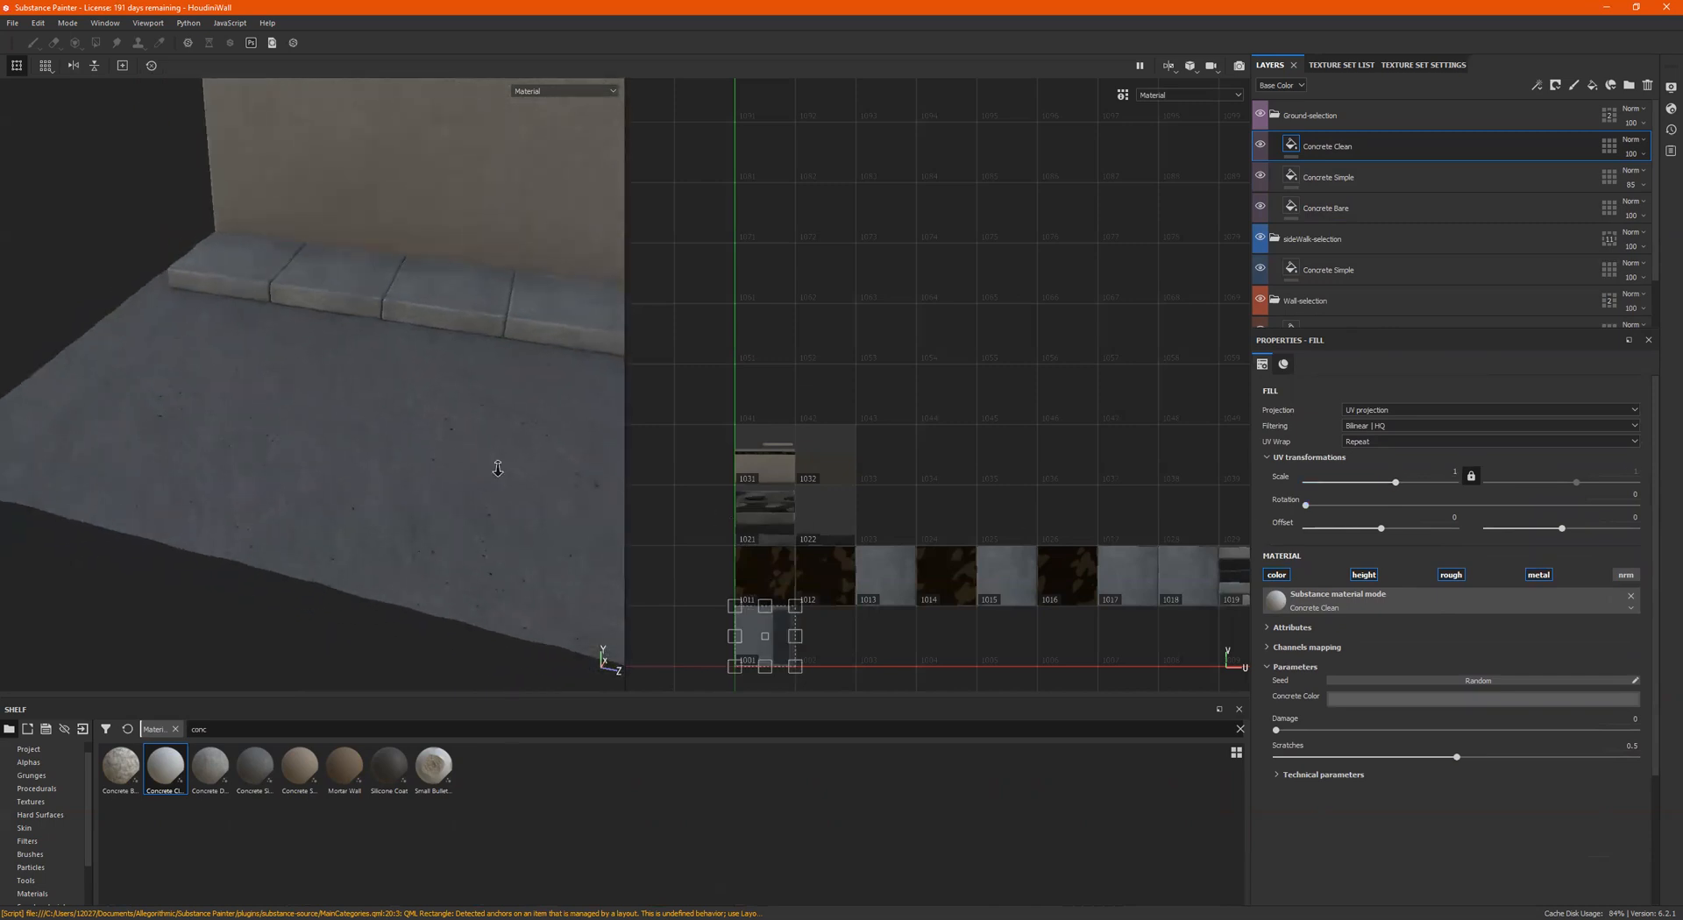
pyautogui.keyDown('alt'); pyautogui.moveTo(544, 452); pyautogui.dragTo(503, 440, button='middle'); pyautogui.keyUp('alt')
pyautogui.keyDown('shift'); pyautogui.moveTo(503, 439); pyautogui.dragTo(399, 411, button='right'); pyautogui.keyUp('shift')
pyautogui.keyDown('alt'); pyautogui.moveTo(400, 412); pyautogui.dragTo(382, 394); pyautogui.keyUp('alt')
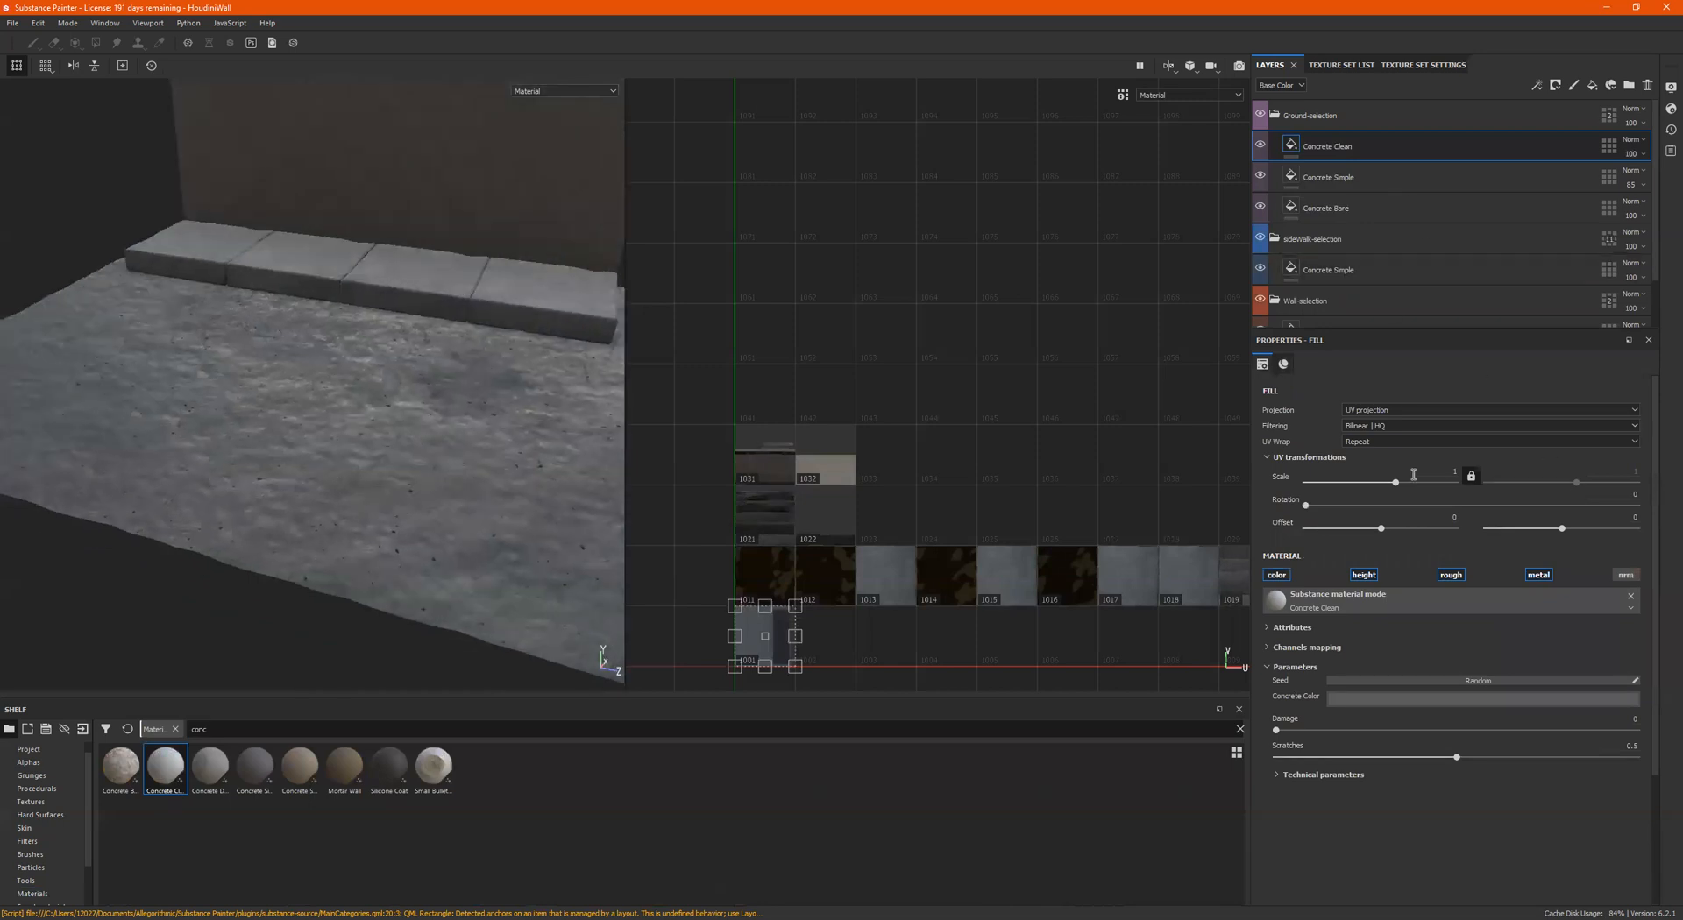
# Step: Make the ground's Concrete Clean color a darker grey and set its damage to 0.26
pyautogui.click(1444, 698)
pyautogui.moveTo(1626, 799); pyautogui.dragTo(1613, 804)
pyautogui.moveTo(1276, 731); pyautogui.dragTo(1413, 751)
# Step: Set Concrete Clean's technical parameters to height position 1, height range 0.59, AO spreading 0.69 and normal intensity 3.63
pyautogui.click(1321, 775)
pyautogui.scroll(-3, 1359, 798)
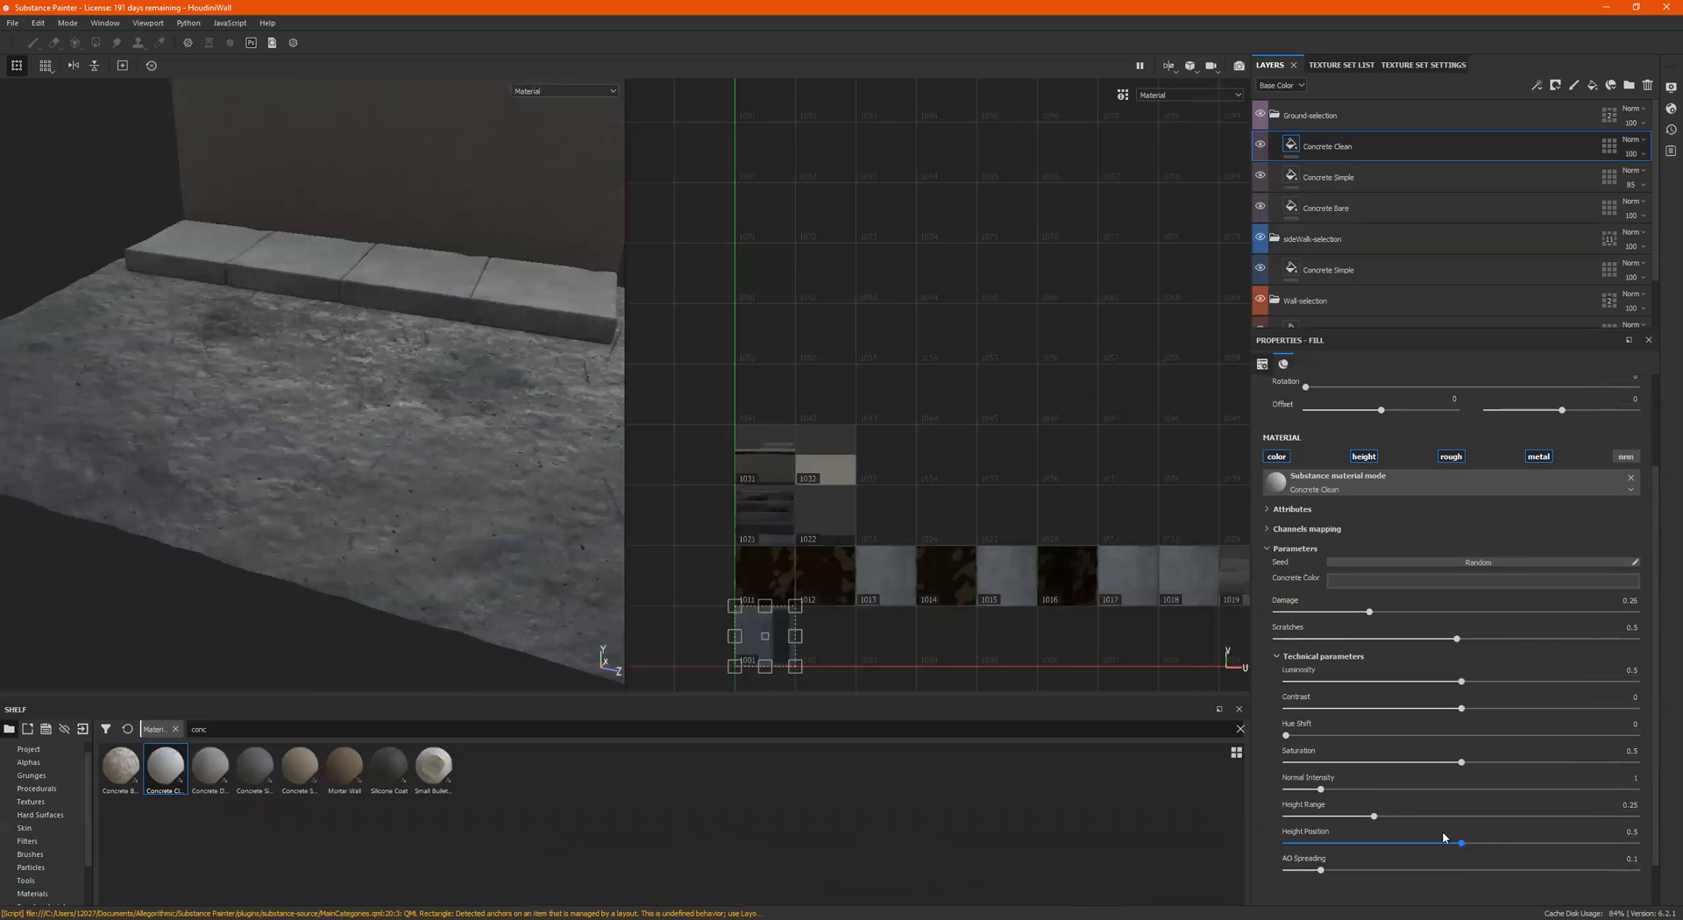
pyautogui.moveTo(1448, 846); pyautogui.dragTo(1665, 849)
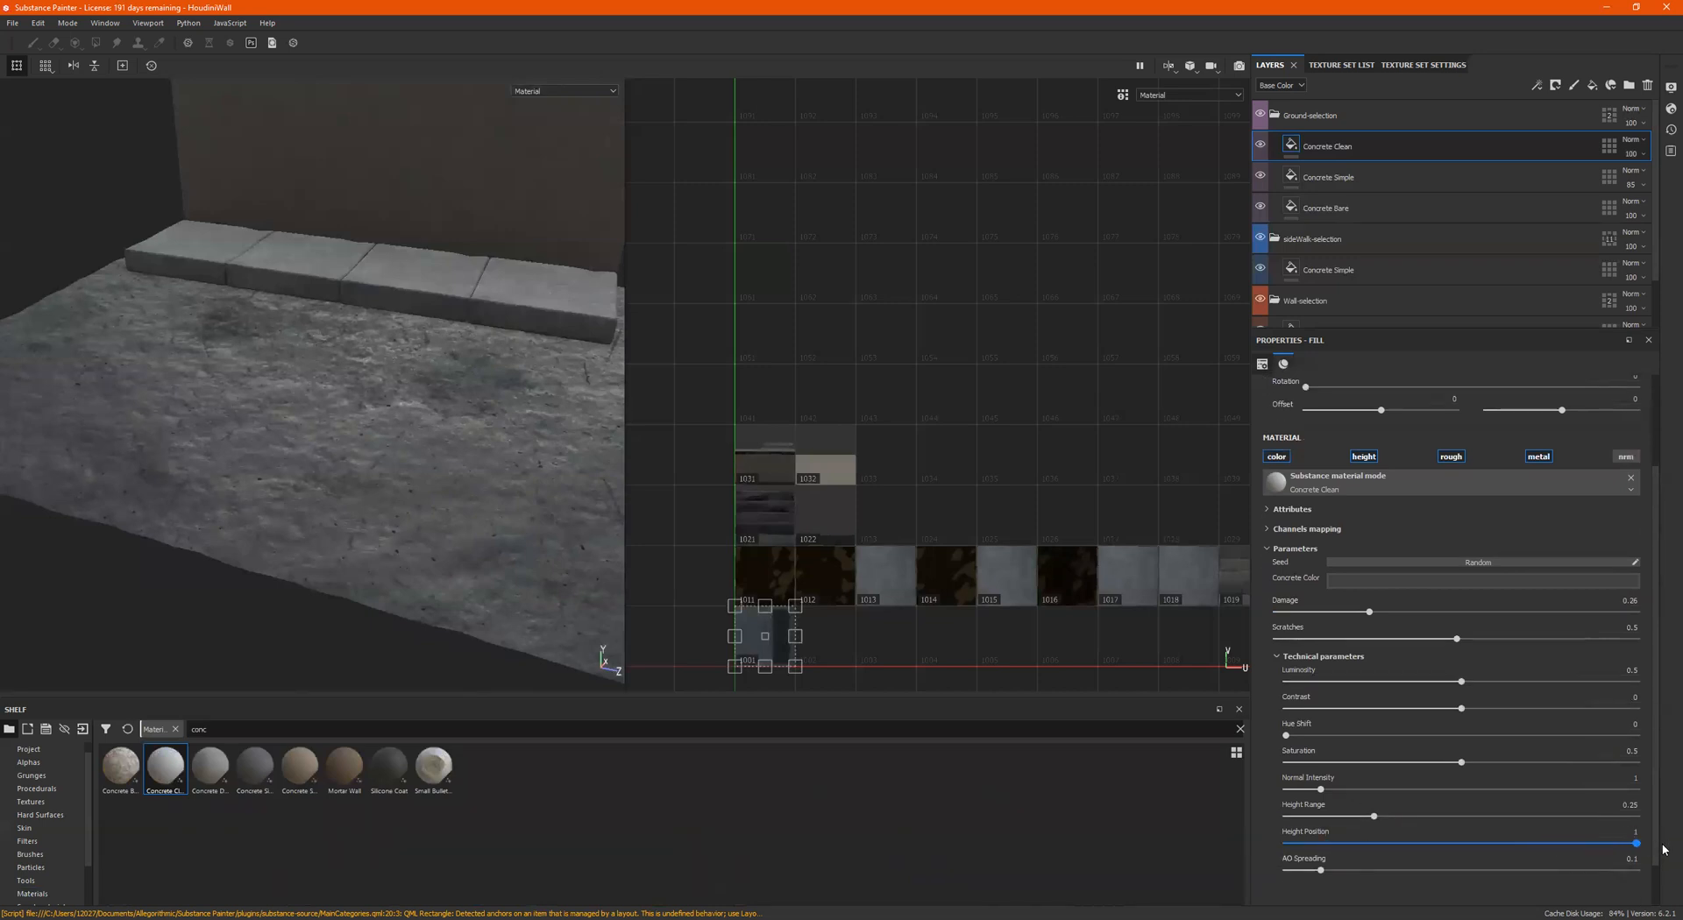
pyautogui.moveTo(1373, 816); pyautogui.dragTo(1493, 816)
pyautogui.moveTo(1320, 870); pyautogui.dragTo(1527, 870)
pyautogui.moveTo(1355, 790); pyautogui.dragTo(1412, 789)
pyautogui.keyDown('alt'); pyautogui.moveTo(438, 395); pyautogui.dragTo(444, 506); pyautogui.keyUp('alt')
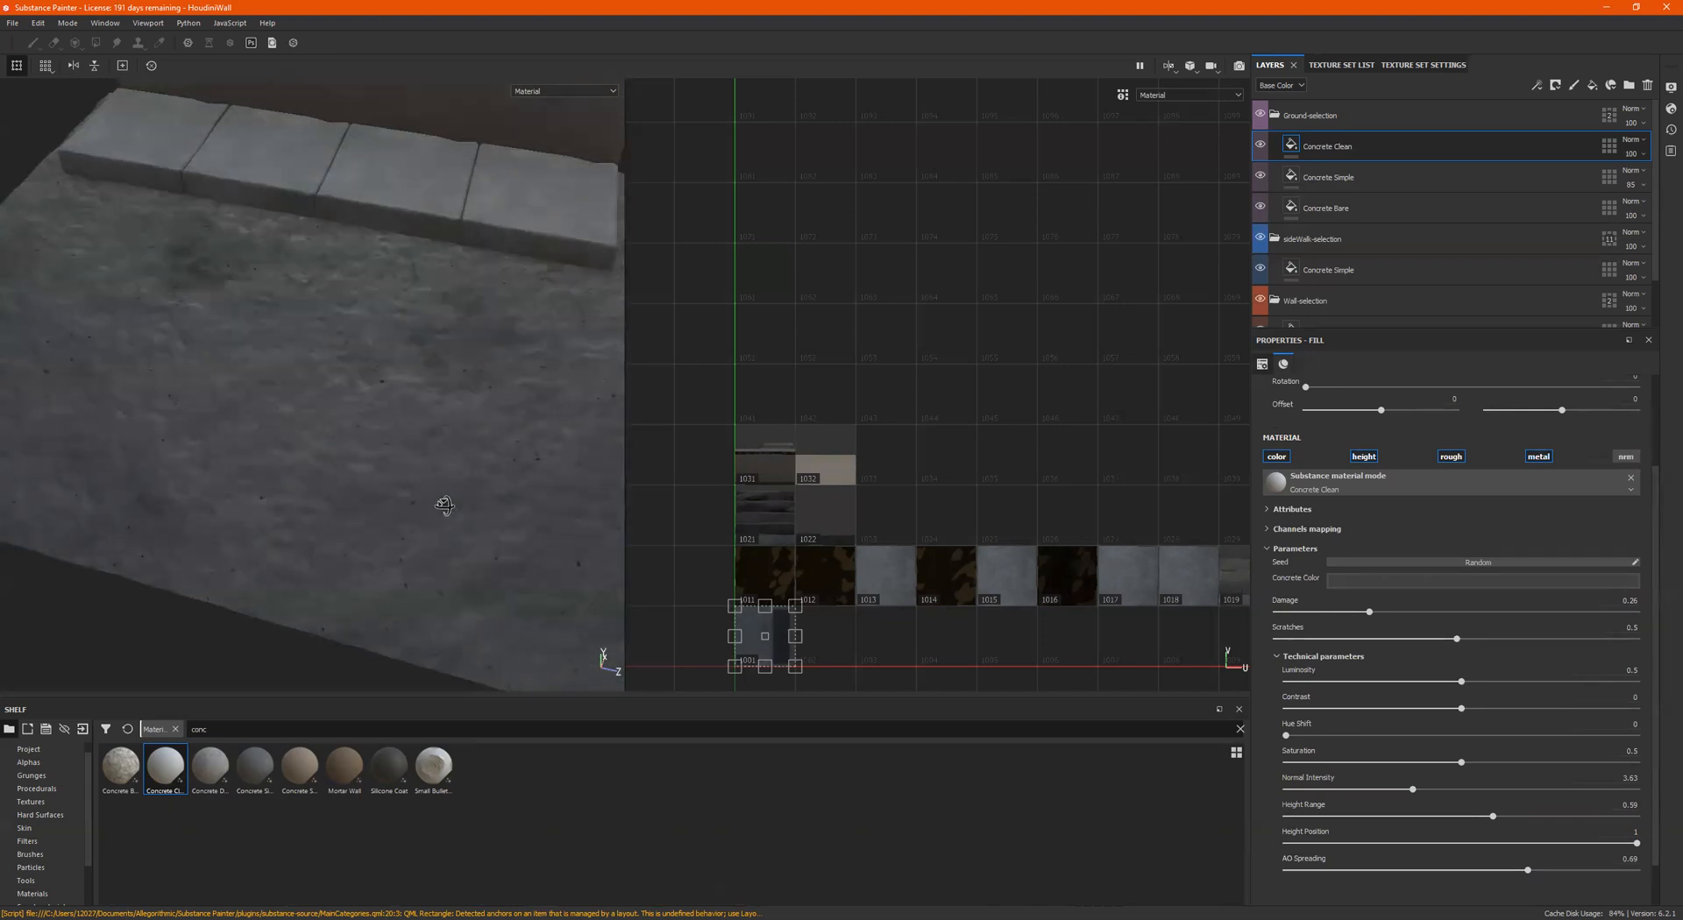
# Step: Reorder the ground layers so Concrete Simple is on top, Concrete Bare in the middle and Concrete Clean at the bottom
pyautogui.moveTo(1327, 179); pyautogui.dragTo(1325, 142)
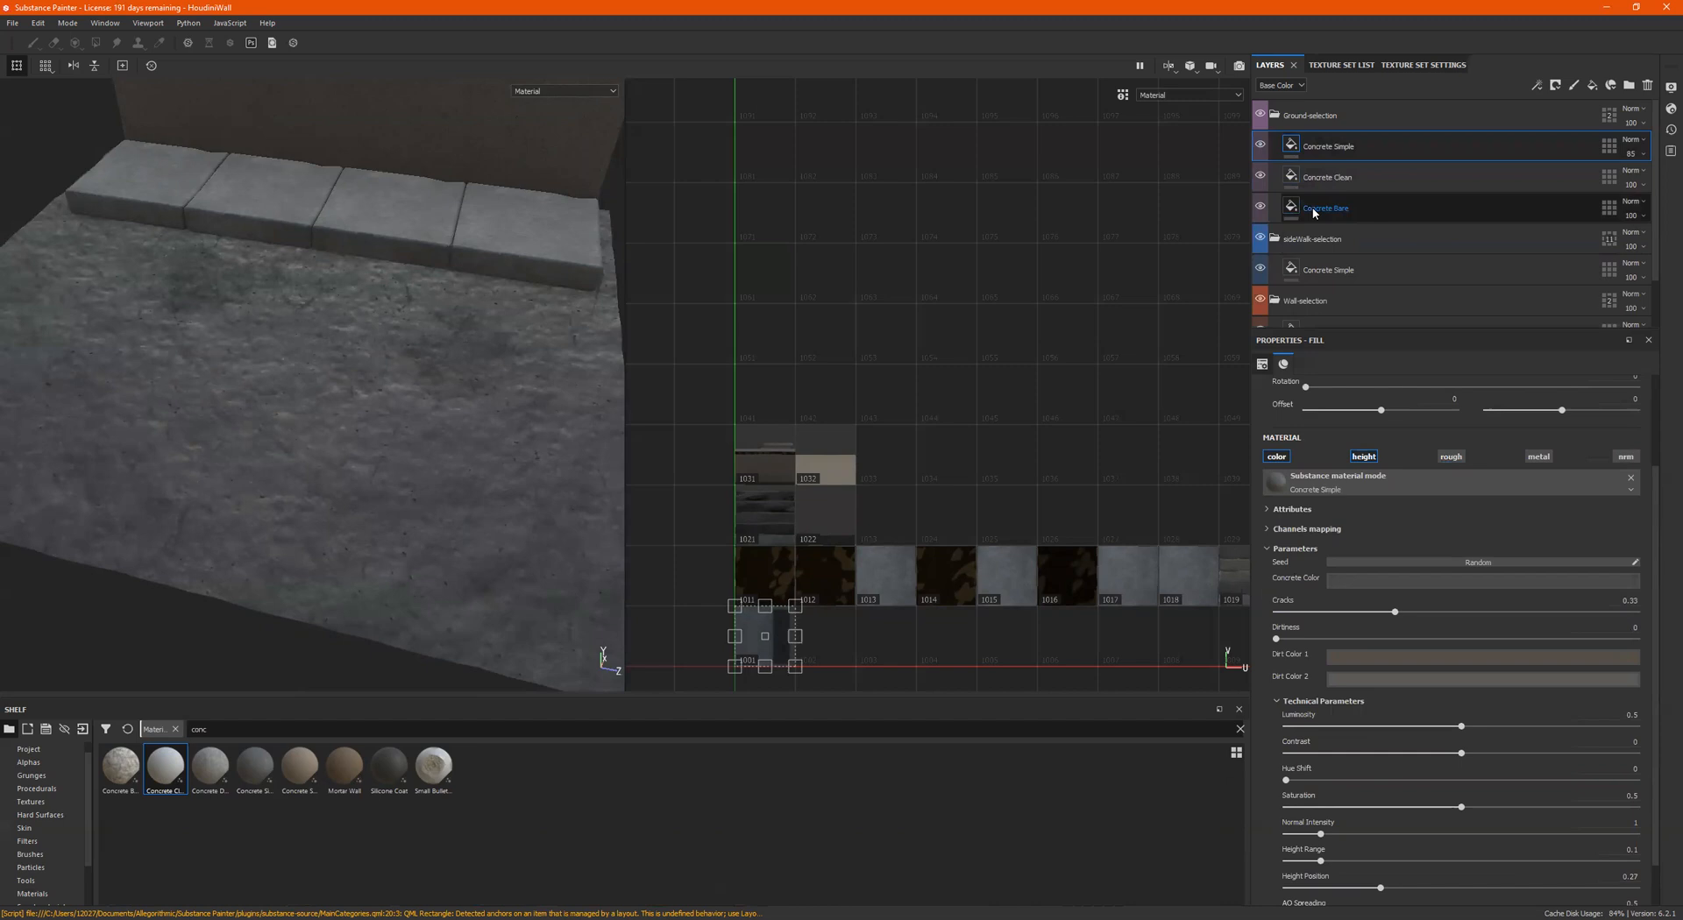
pyautogui.moveTo(1296, 208)
pyautogui.mouseDown()
pyautogui.moveTo(1296, 131)
pyautogui.moveTo(1293, 182)
pyautogui.moveTo(1315, 187)
pyautogui.mouseUp()
pyautogui.keyDown('alt'); pyautogui.moveTo(376, 335); pyautogui.dragTo(1419, 274); pyautogui.keyUp('alt')
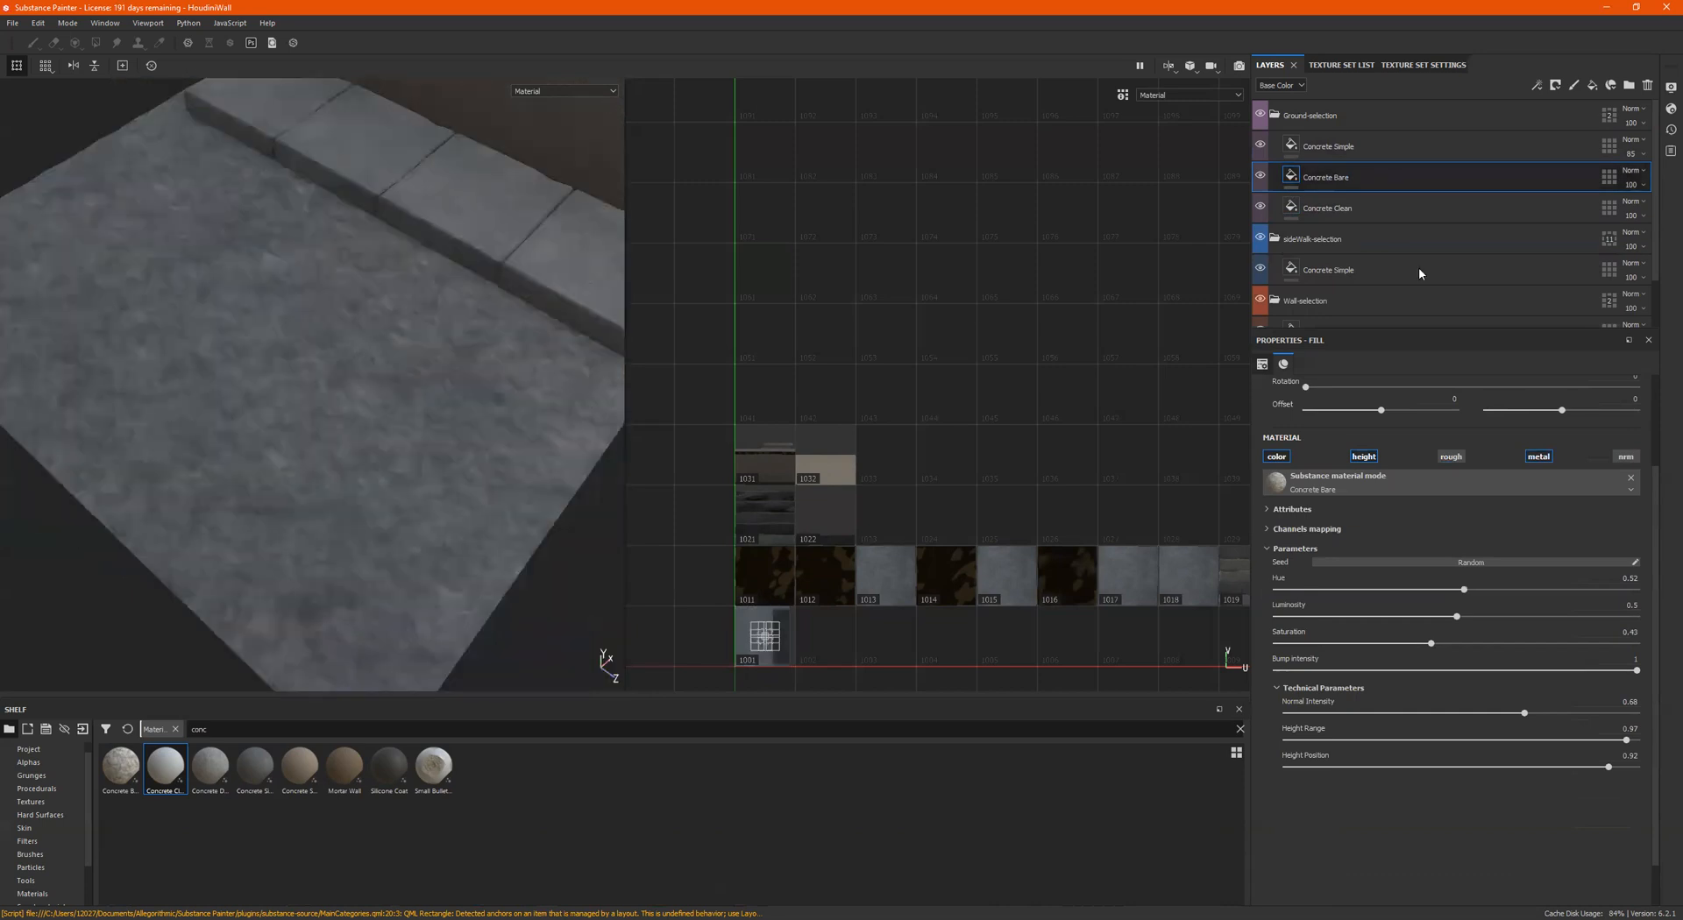
# Step: Lower the opacity of the ground's Concrete Bare layer to 18 and check the blended ground against the wall
pyautogui.click(1639, 185)
pyautogui.moveTo(1640, 209); pyautogui.dragTo(1629, 211)
pyautogui.keyDown('alt'); pyautogui.moveTo(424, 274); pyautogui.dragTo(391, 236); pyautogui.keyUp('alt')
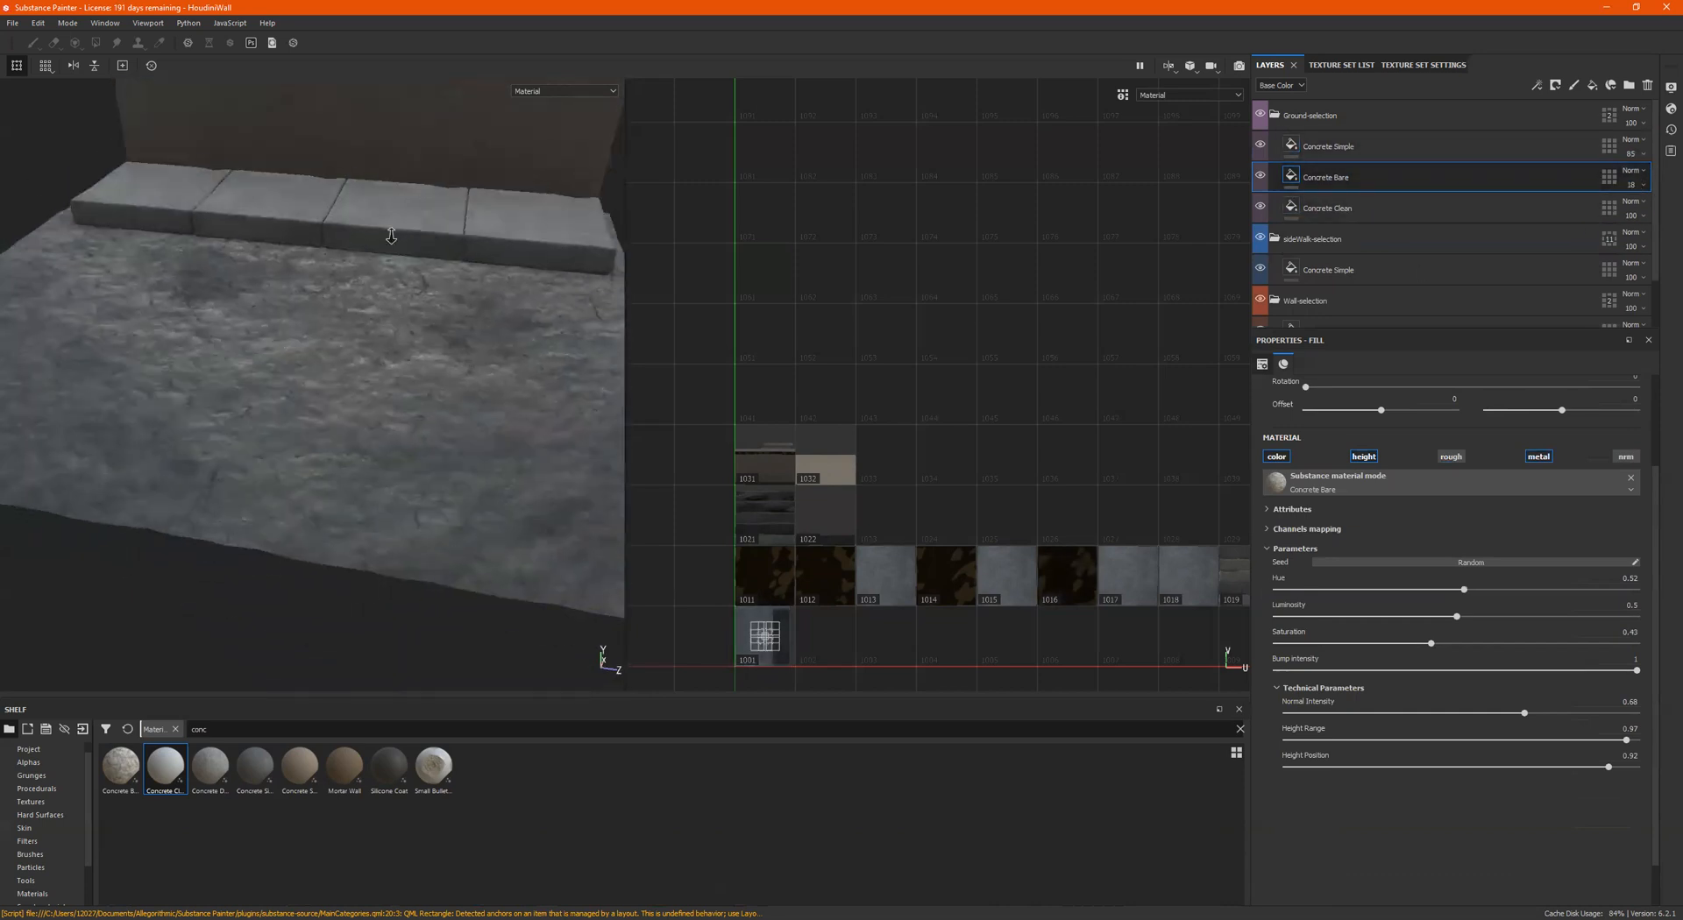
pyautogui.keyDown('alt'); pyautogui.moveTo(303, 404); pyautogui.dragTo(364, 409, button='middle'); pyautogui.keyUp('alt')
pyautogui.scroll(-2, 363, 408)
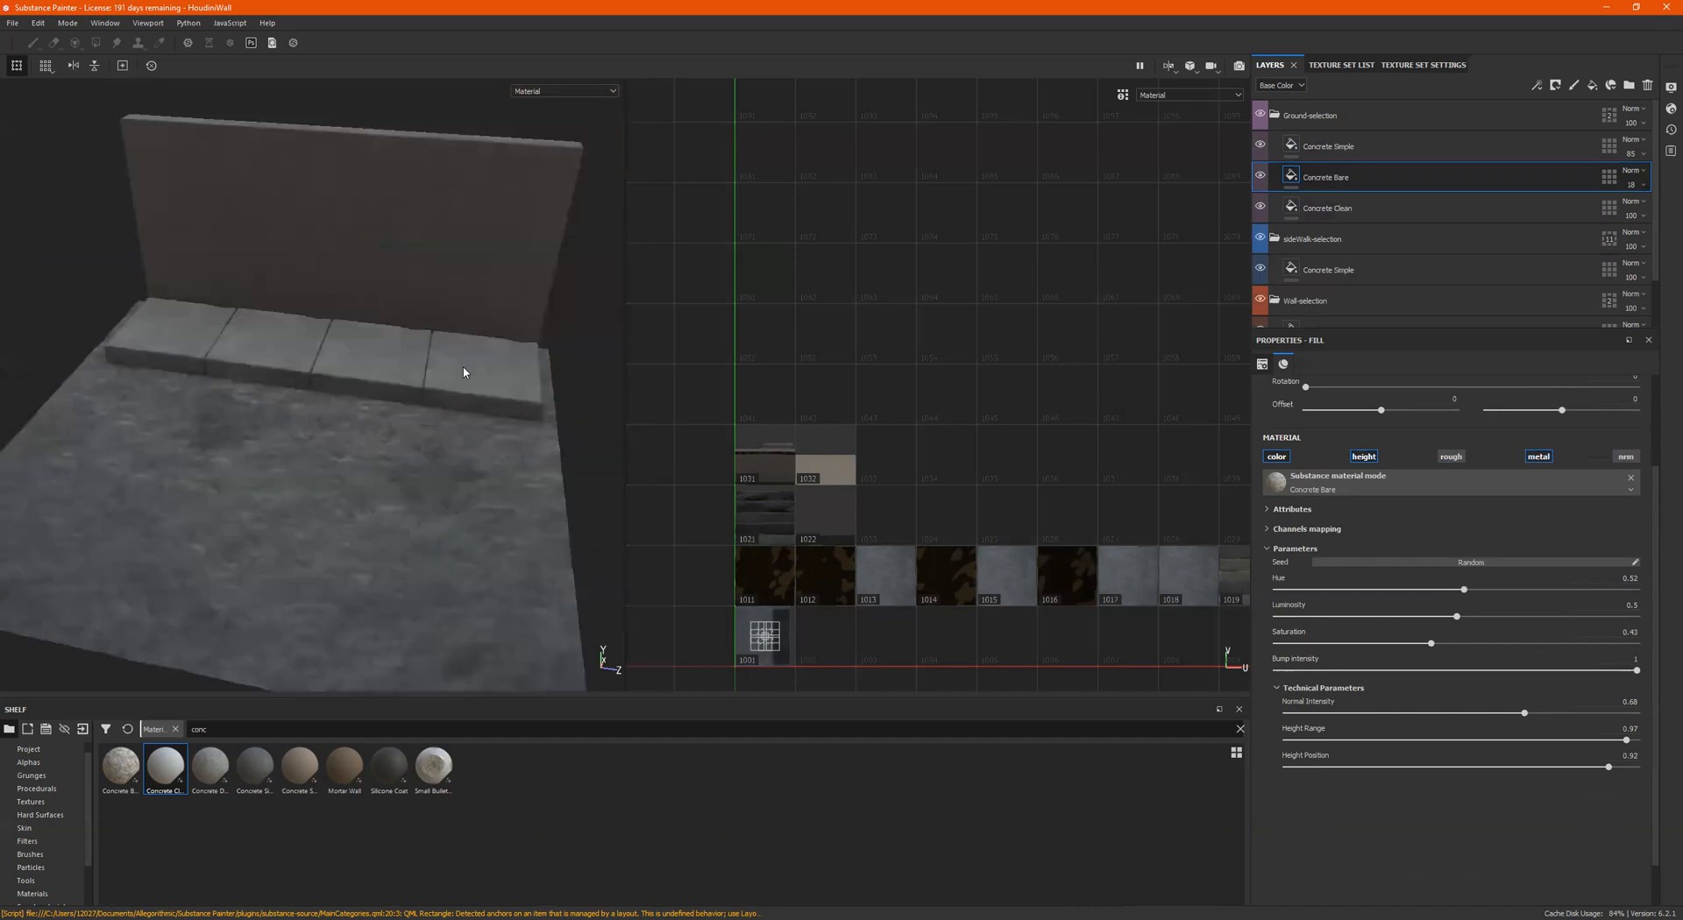
# Step: Collapse the Ground-selection, sideWalk-selection and Wall-selection folders and check the whole textured model
pyautogui.click(1276, 115)
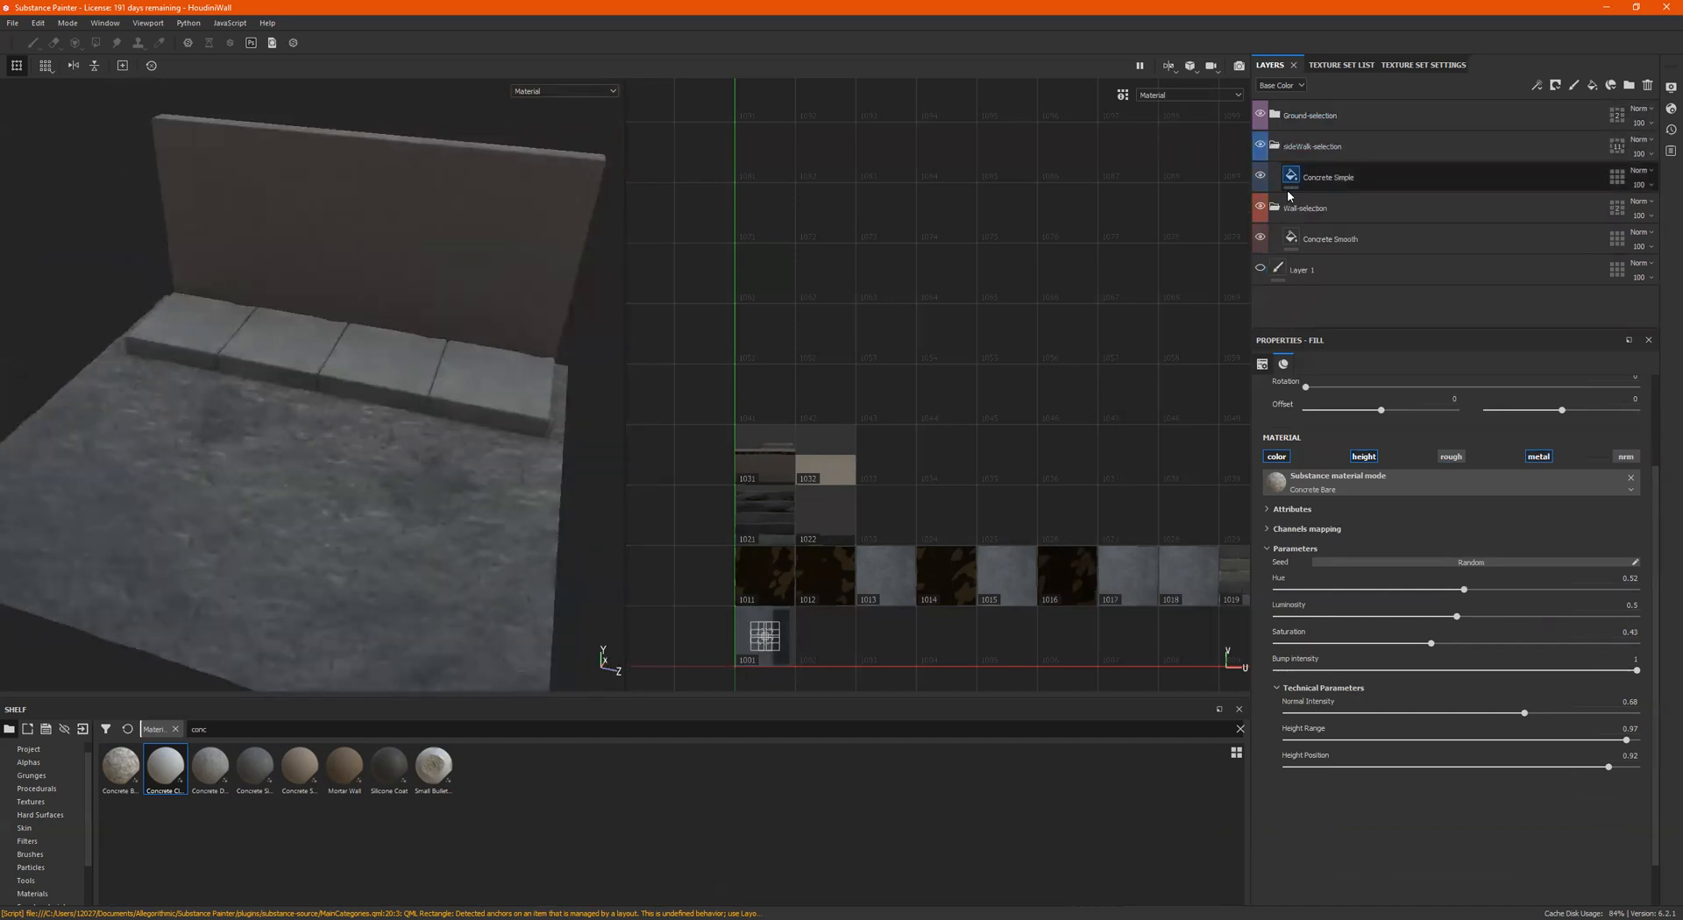
pyautogui.click(1275, 145)
pyautogui.click(1275, 176)
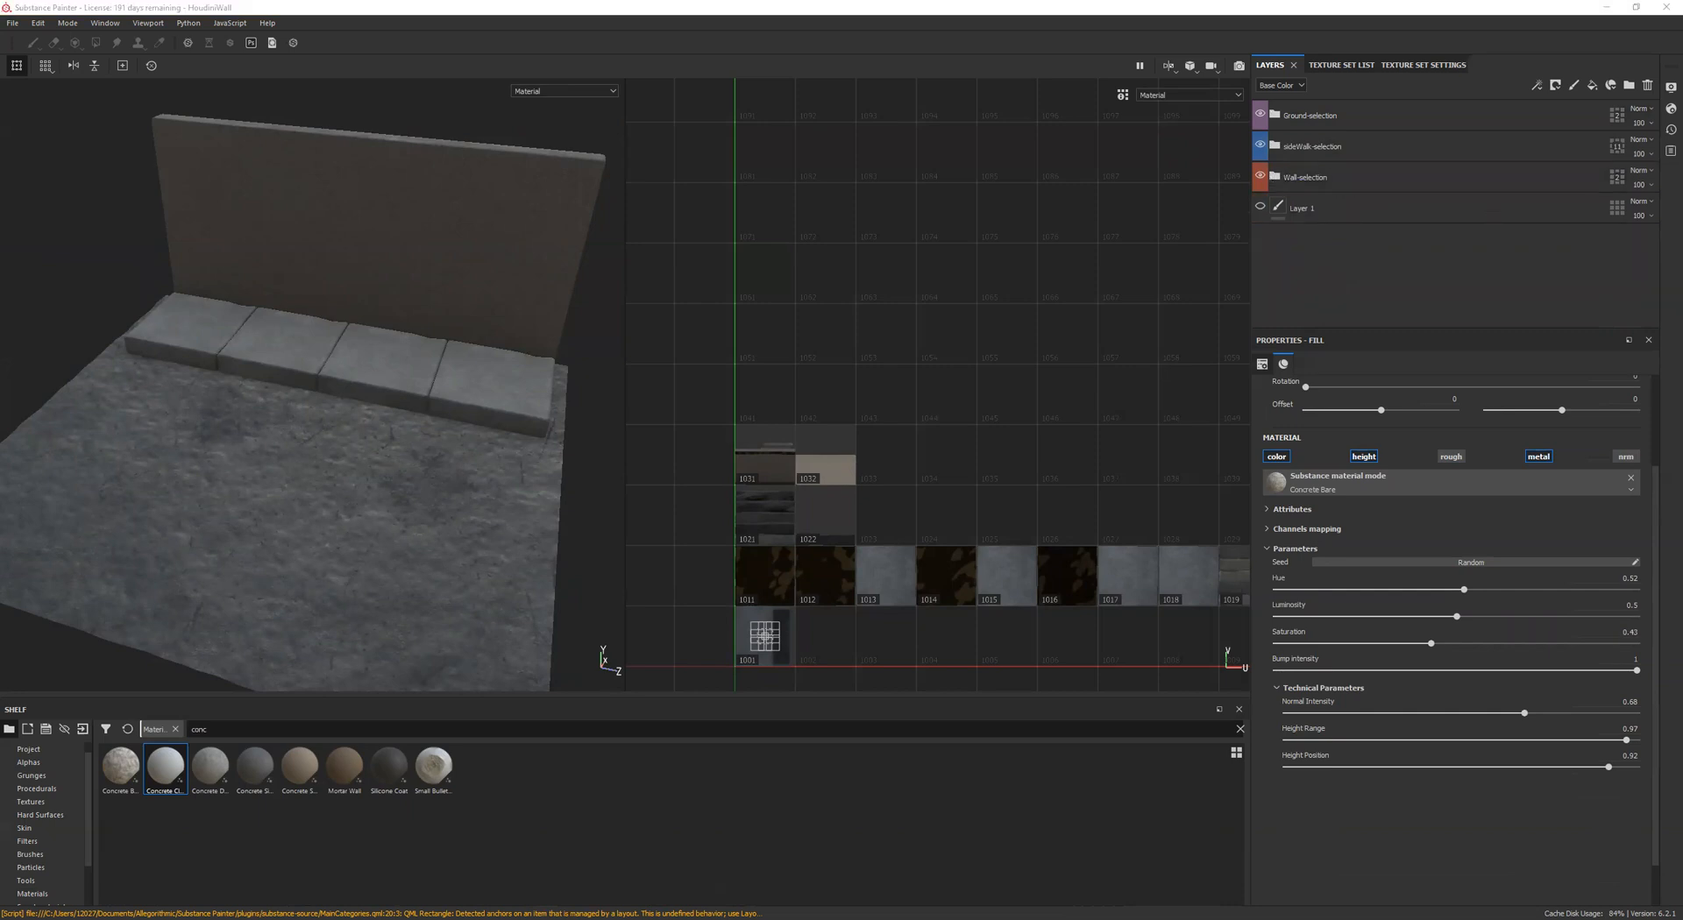
pyautogui.moveTo(381, 389)
pyautogui.keyDown('alt'); pyautogui.mouseDown()
pyautogui.moveTo(436, 353)
pyautogui.moveTo(387, 379)
pyautogui.mouseUp(); pyautogui.keyUp('alt')
pyautogui.keyDown('alt'); pyautogui.moveTo(387, 380); pyautogui.dragTo(480, 371, button='right'); pyautogui.keyUp('alt')
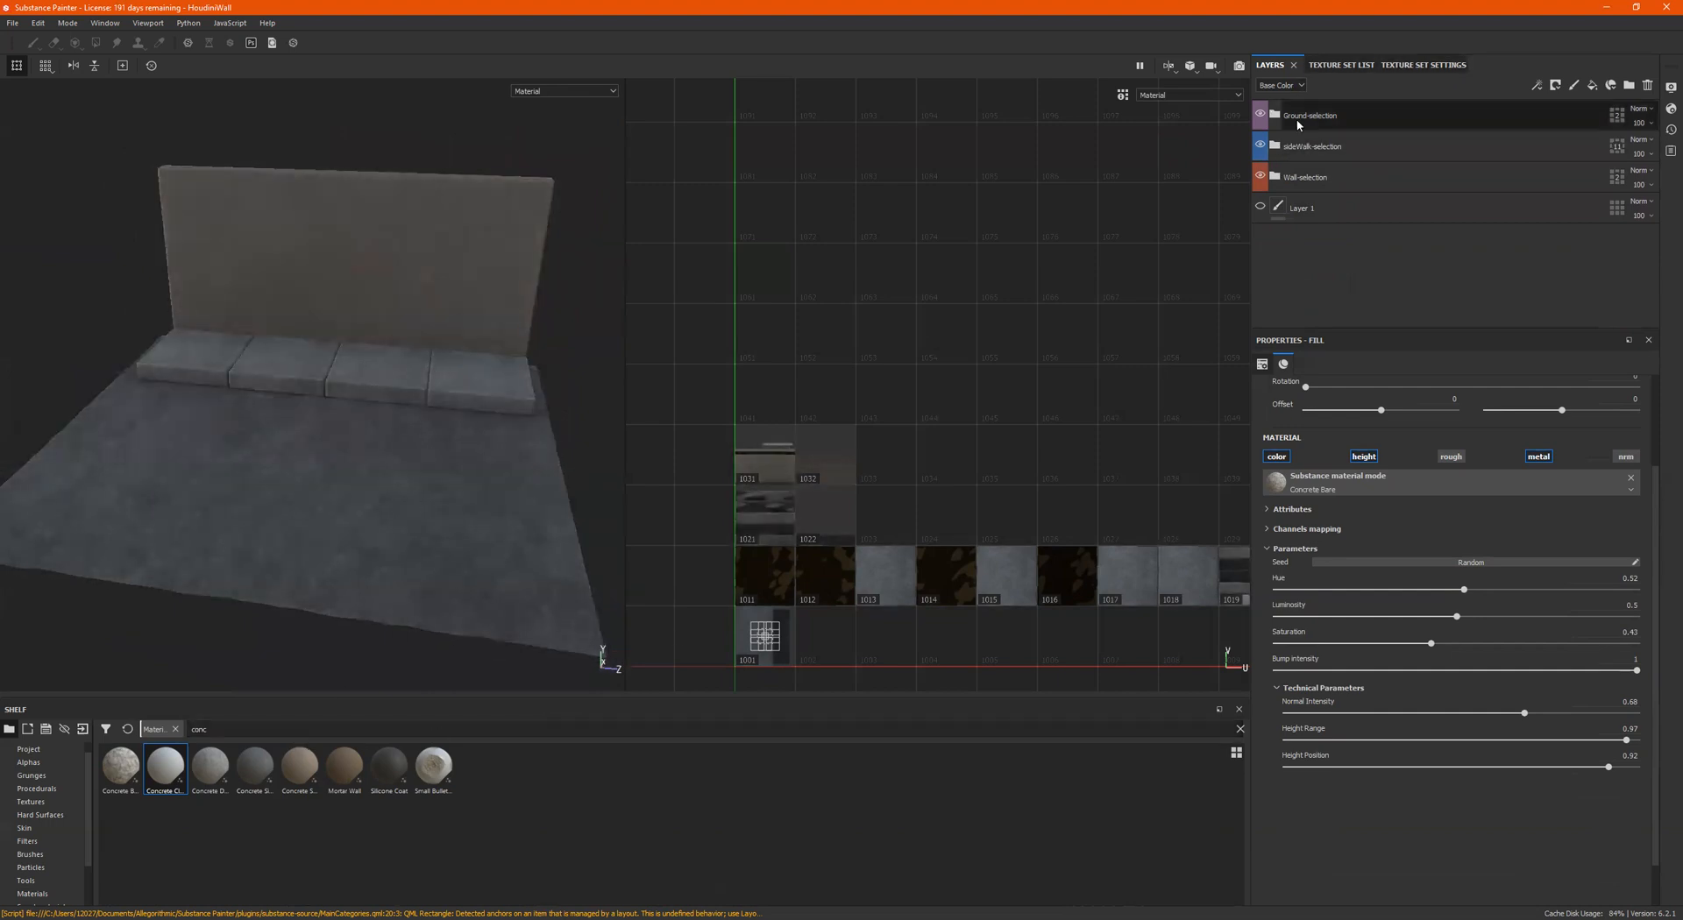
# Step: Add a new fill layer and place it above the Ground-selection folder at the top of the layer stack
pyautogui.click(1592, 85)
pyautogui.moveTo(1306, 145); pyautogui.dragTo(1295, 178)
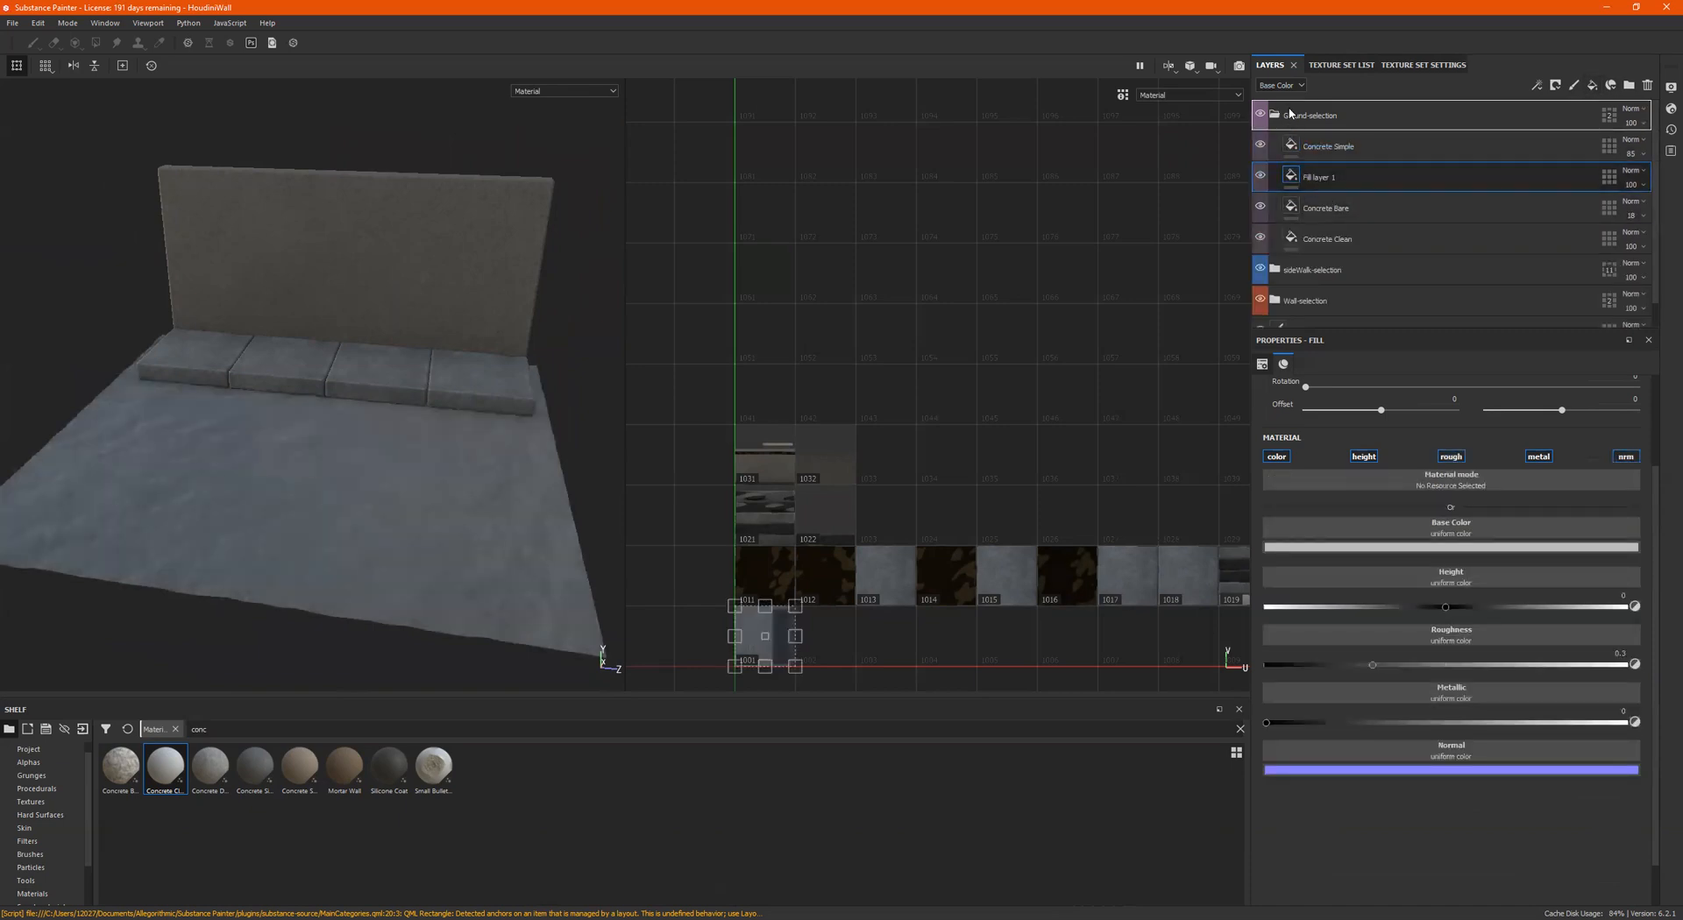
pyautogui.moveTo(1289, 112); pyautogui.dragTo(1286, 101)
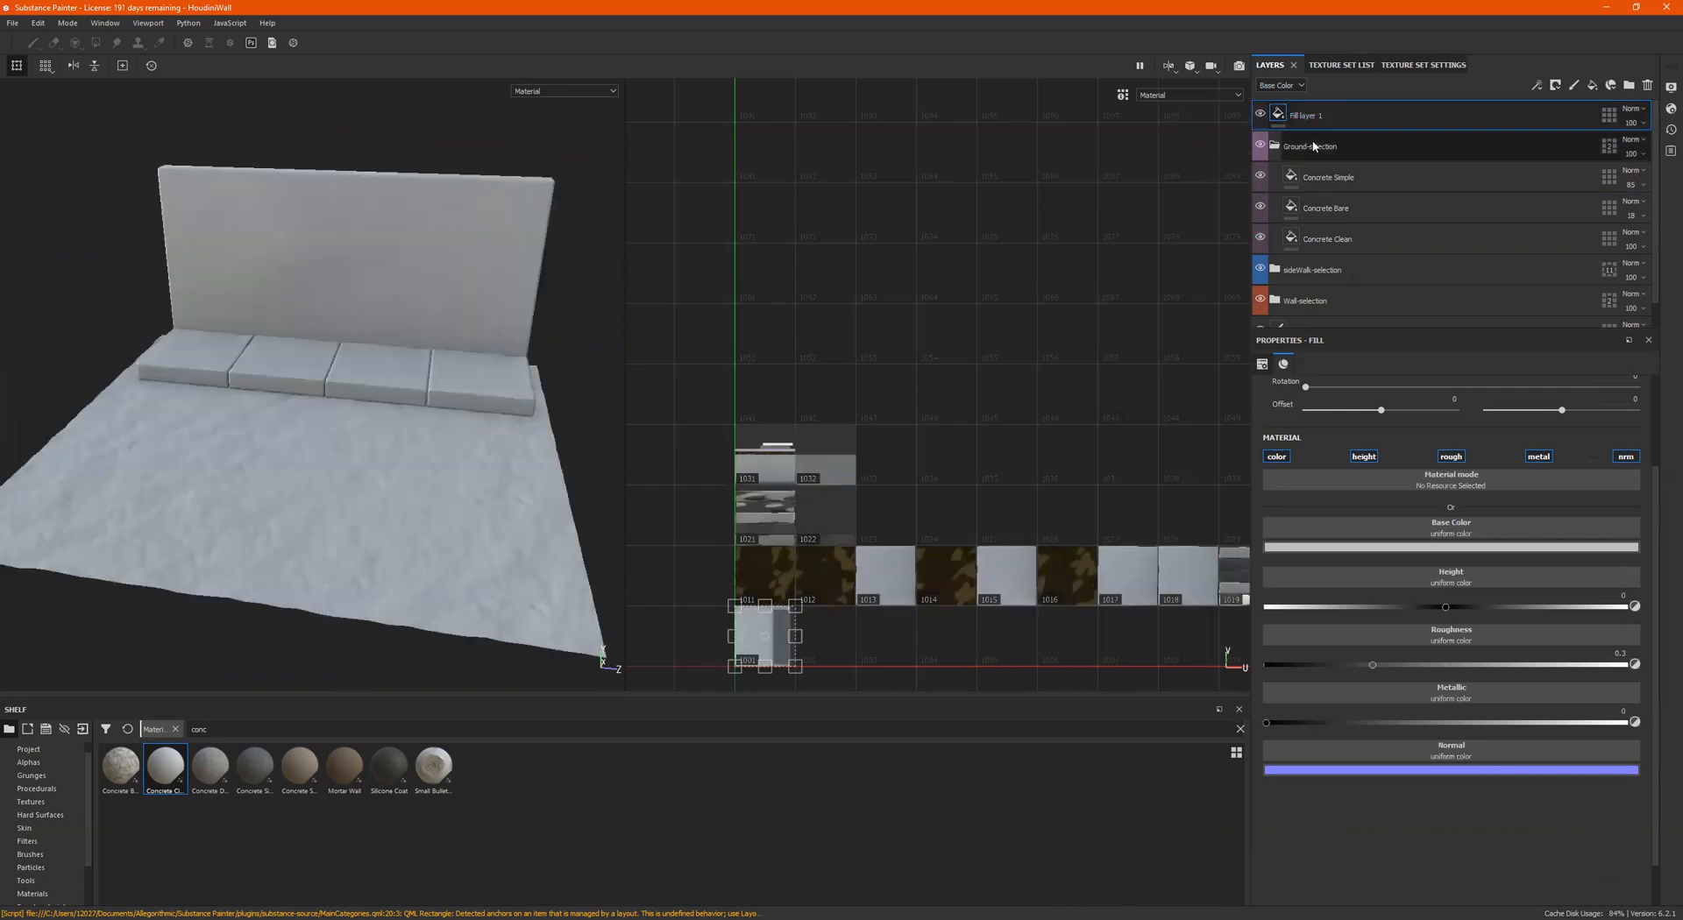
# Step: Make the new fill layer's base color saturated red and lower its roughness to about 0.05, checking the gloss under rotated lighting
pyautogui.click(1369, 547)
pyautogui.click(1480, 600)
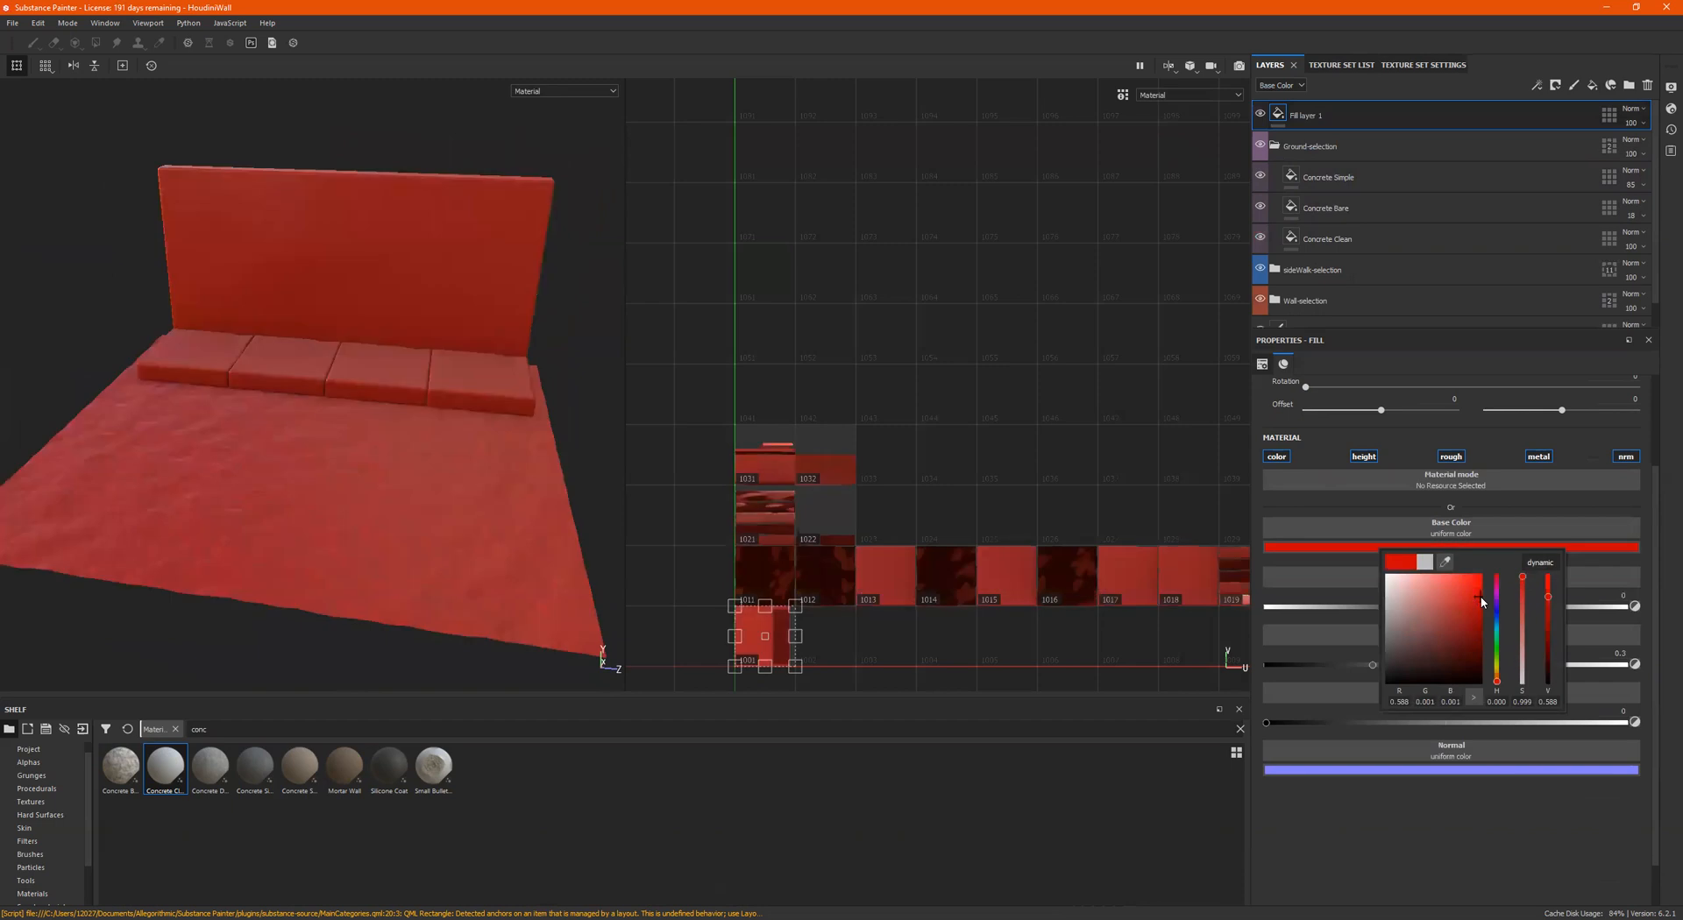
pyautogui.moveTo(534, 440)
pyautogui.keyDown('alt'); pyautogui.mouseDown()
pyautogui.moveTo(567, 458)
pyautogui.moveTo(429, 465)
pyautogui.moveTo(402, 412)
pyautogui.moveTo(368, 424)
pyautogui.moveTo(646, 474)
pyautogui.moveTo(418, 430)
pyautogui.moveTo(514, 443)
pyautogui.mouseUp(); pyautogui.keyUp('alt')
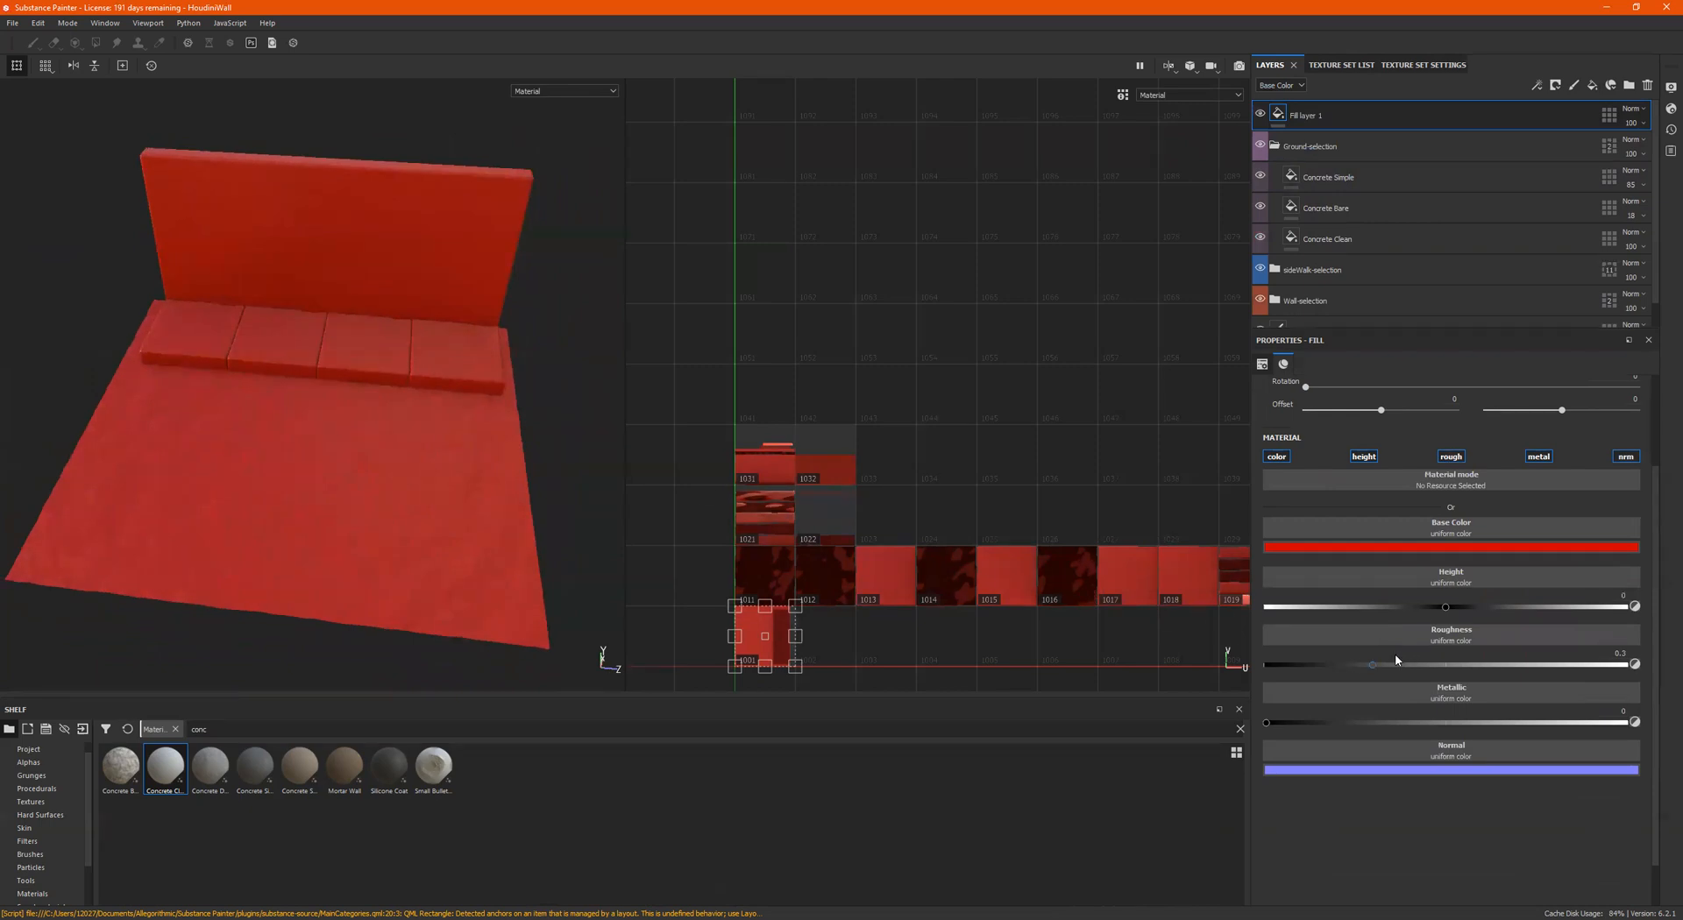
pyautogui.moveTo(1369, 664); pyautogui.dragTo(1282, 664)
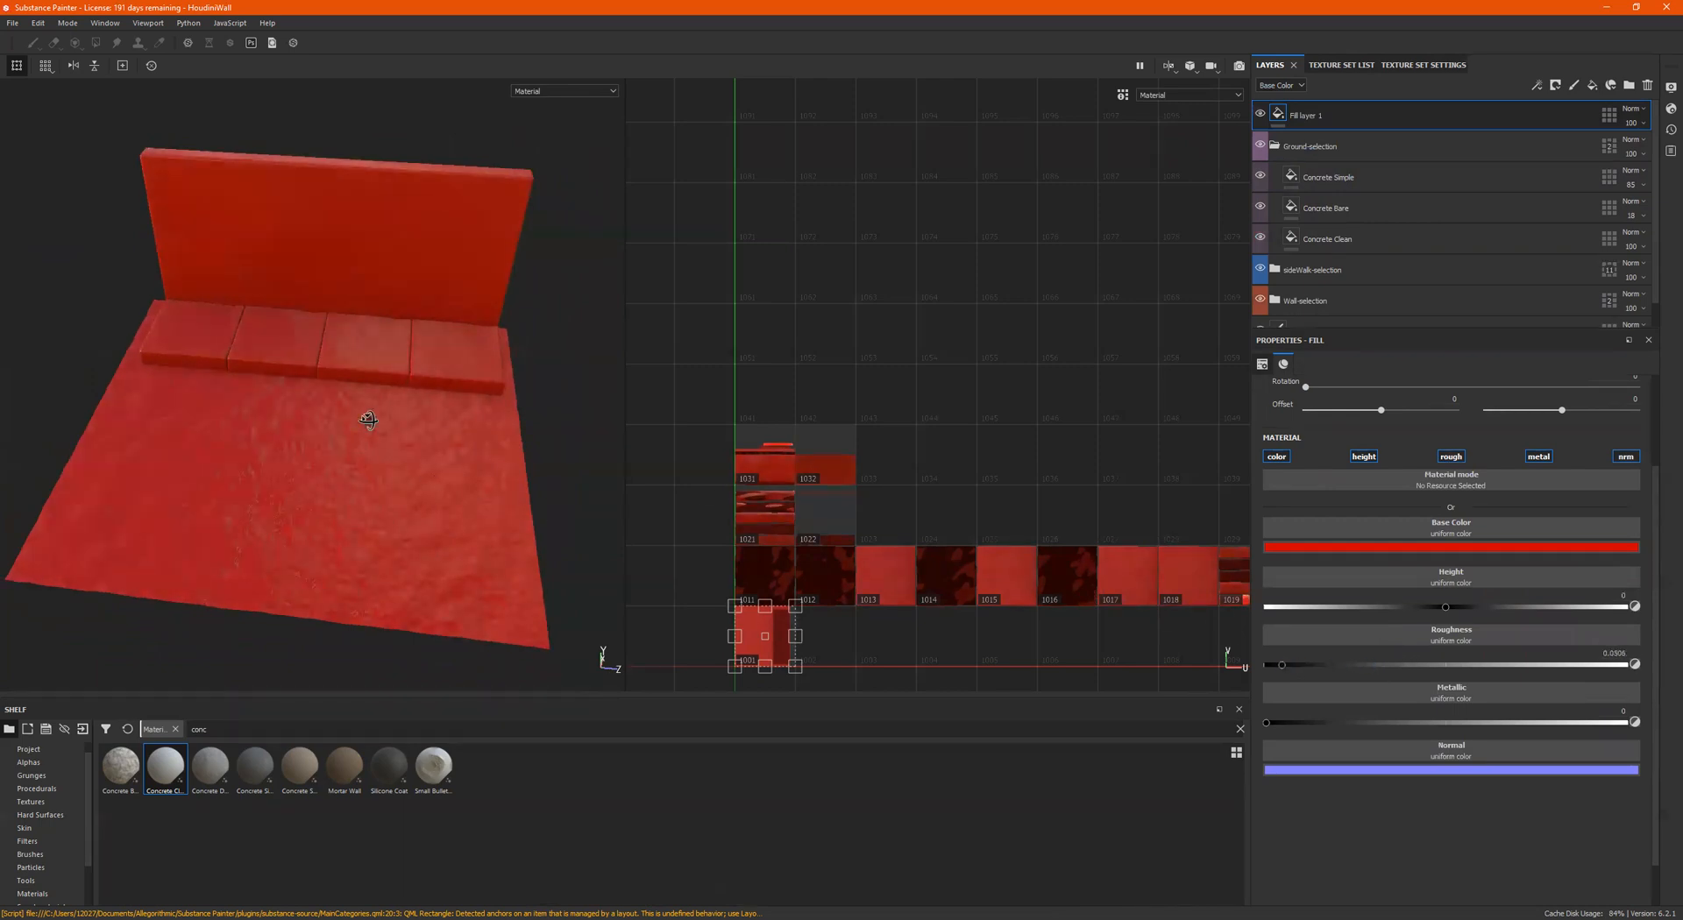
pyautogui.keyDown('alt'); pyautogui.moveTo(368, 421); pyautogui.dragTo(365, 436); pyautogui.keyUp('alt')
pyautogui.keyDown('shift'); pyautogui.moveTo(365, 436); pyautogui.dragTo(460, 406, button='right'); pyautogui.keyUp('shift')
pyautogui.keyDown('alt'); pyautogui.moveTo(450, 432); pyautogui.dragTo(406, 386); pyautogui.keyUp('alt')
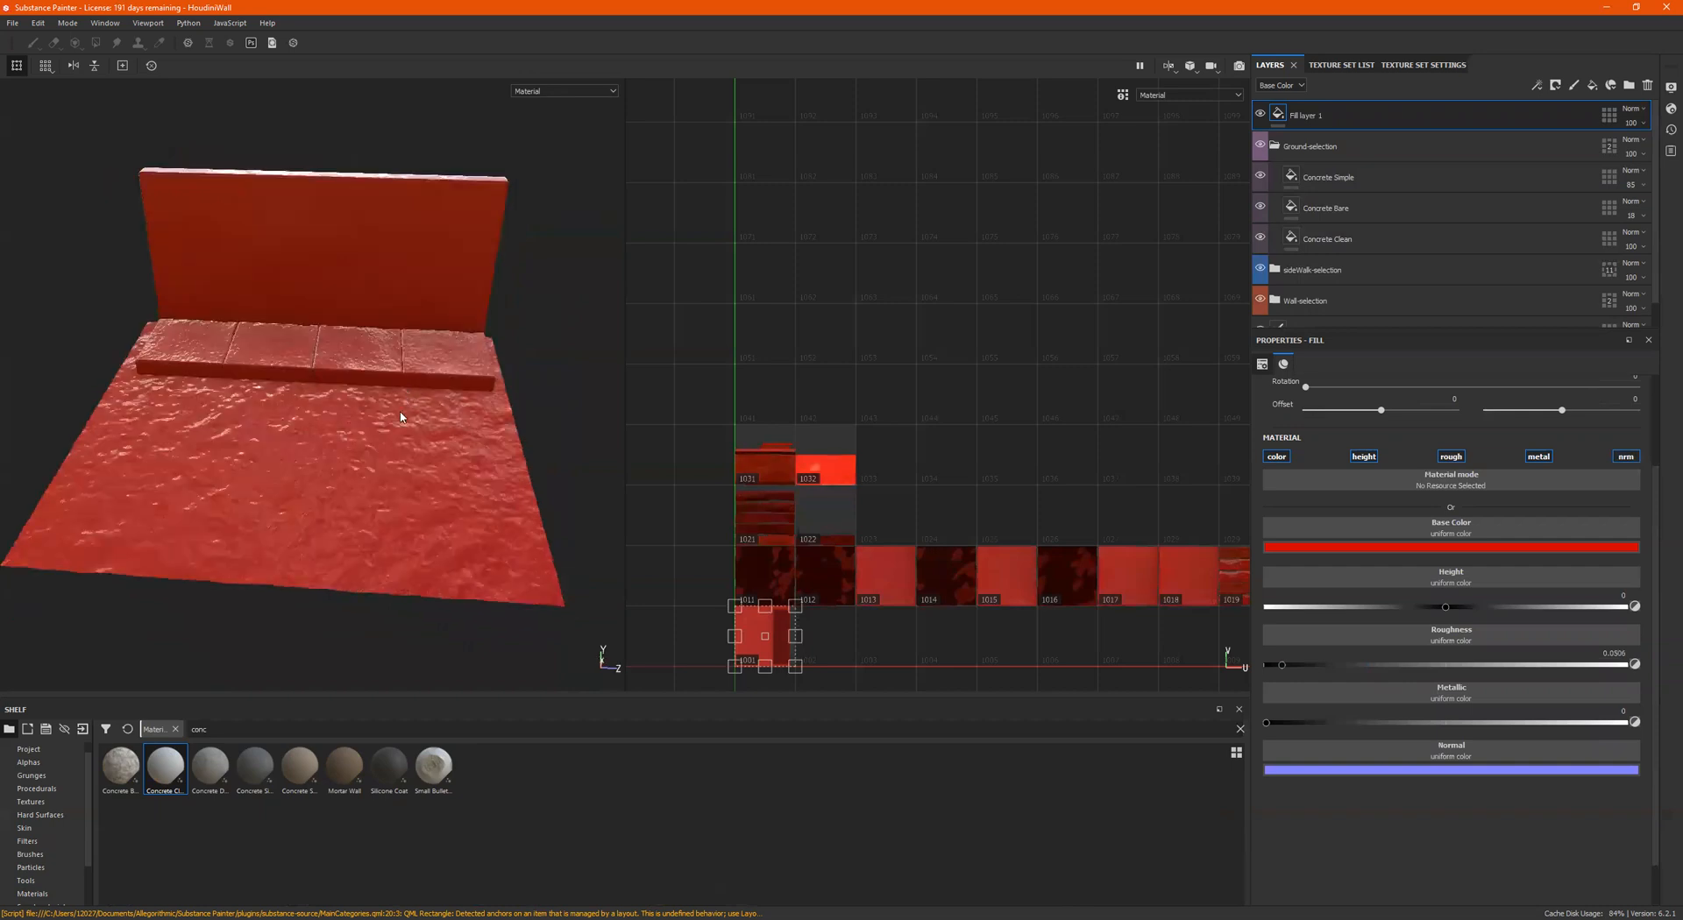
pyautogui.keyDown('alt'); pyautogui.moveTo(201, 661); pyautogui.dragTo(176, 642); pyautogui.keyUp('alt')
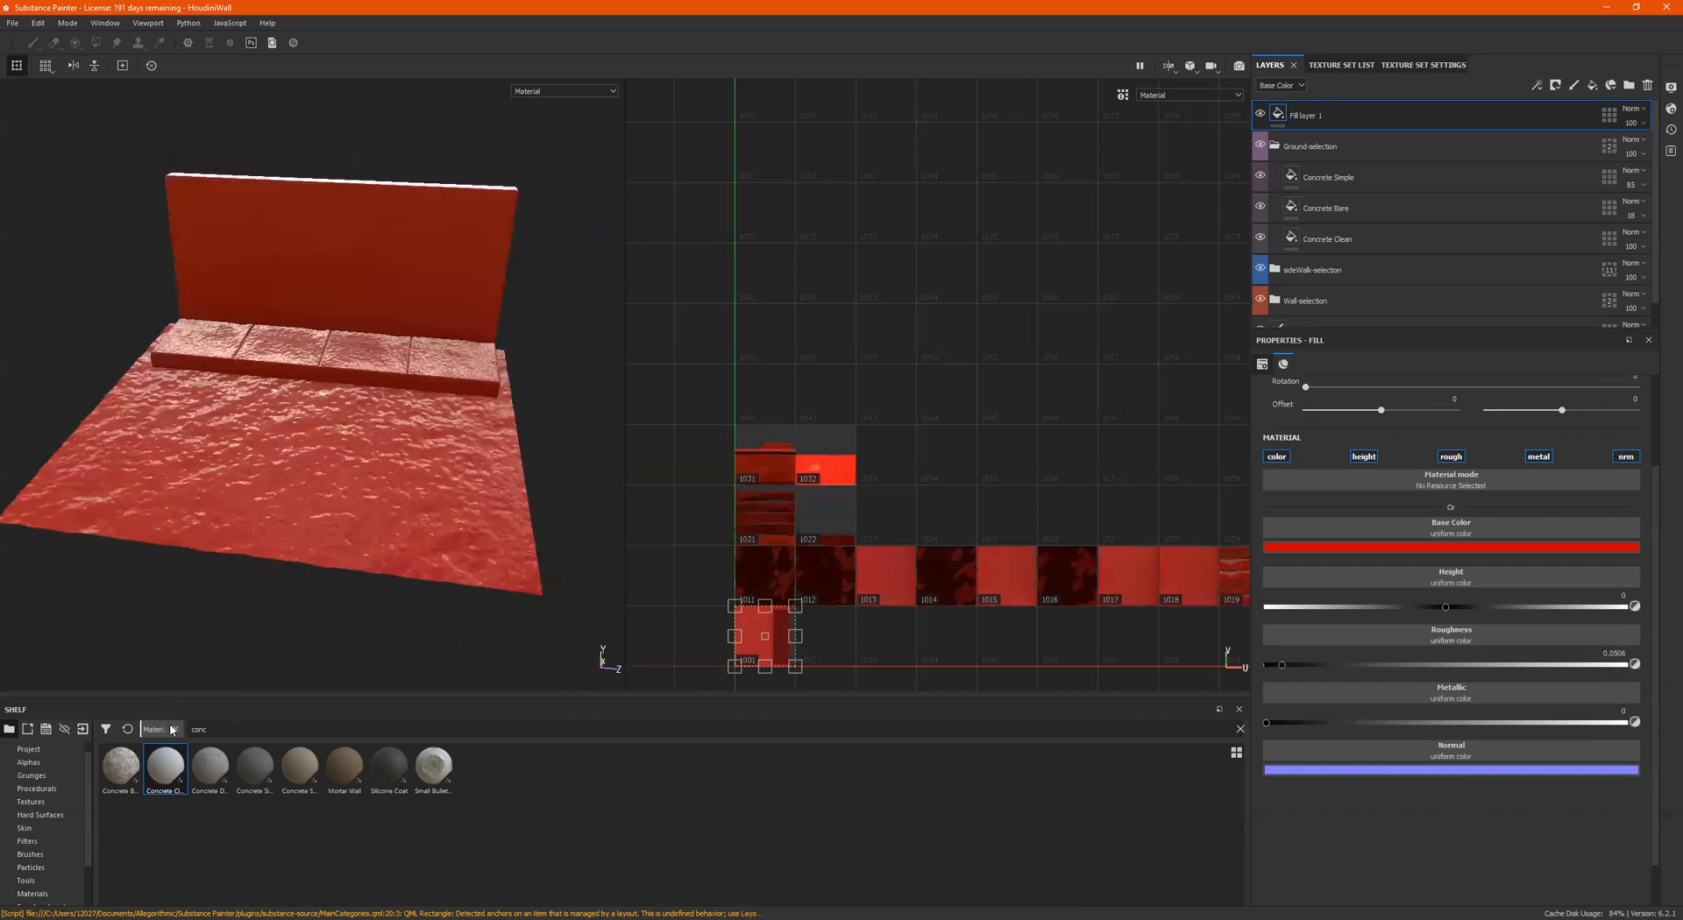
# Step: Find the Dirt Splashes smart mask in the shelf and apply it to the red fill layer
pyautogui.click(177, 729)
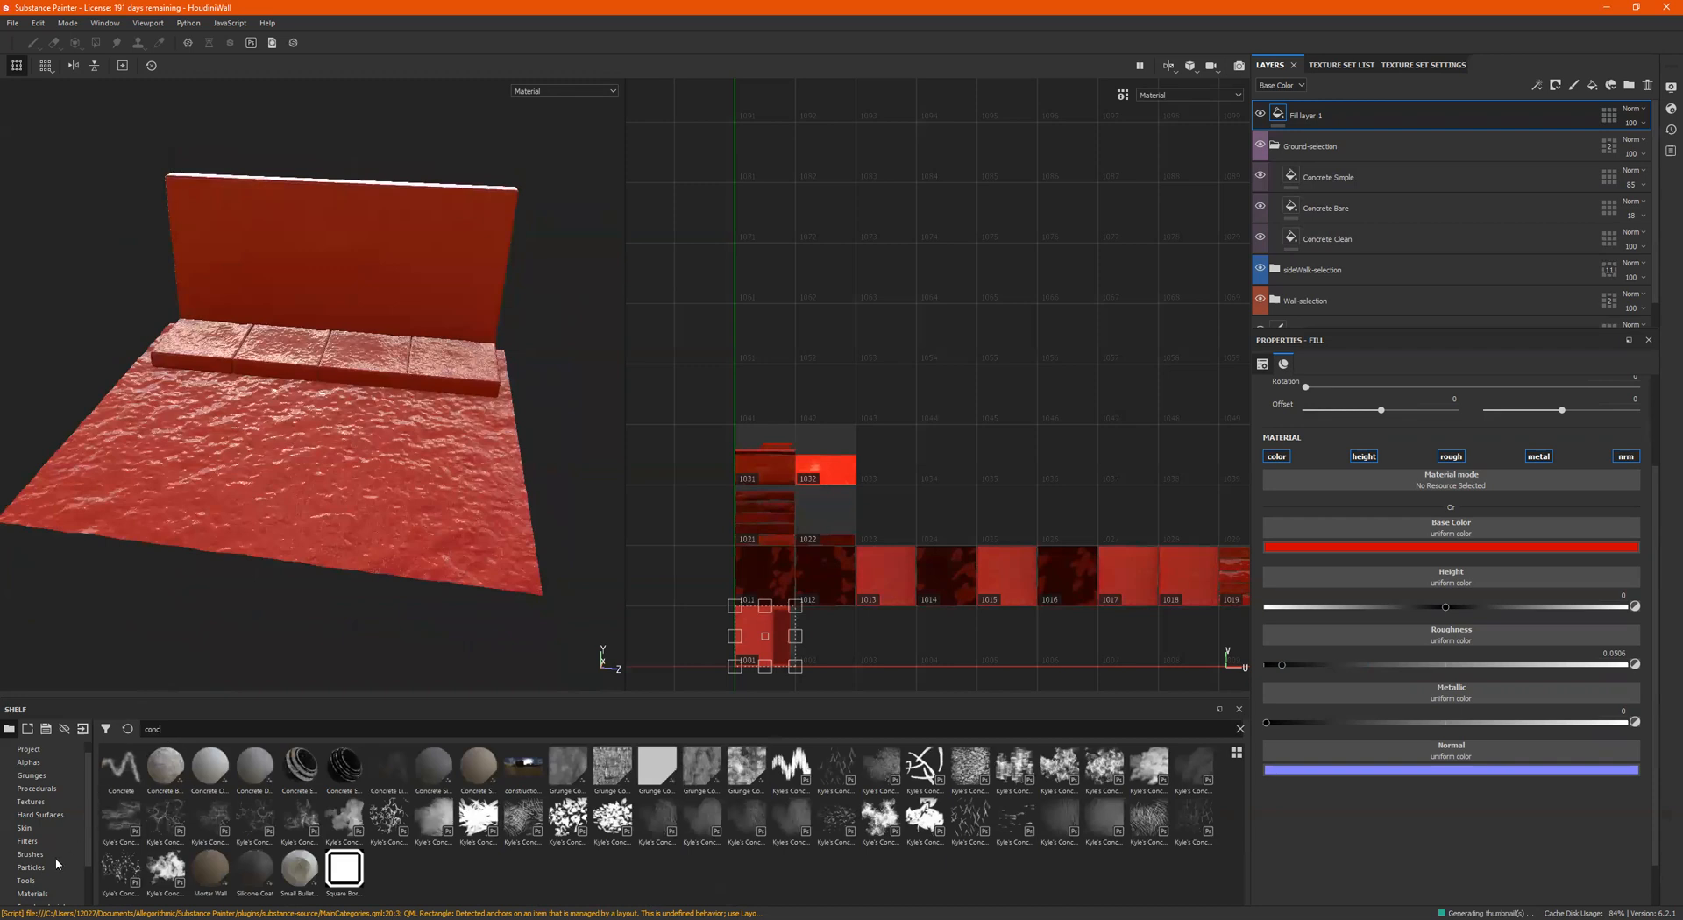
pyautogui.scroll(-2, 54, 859)
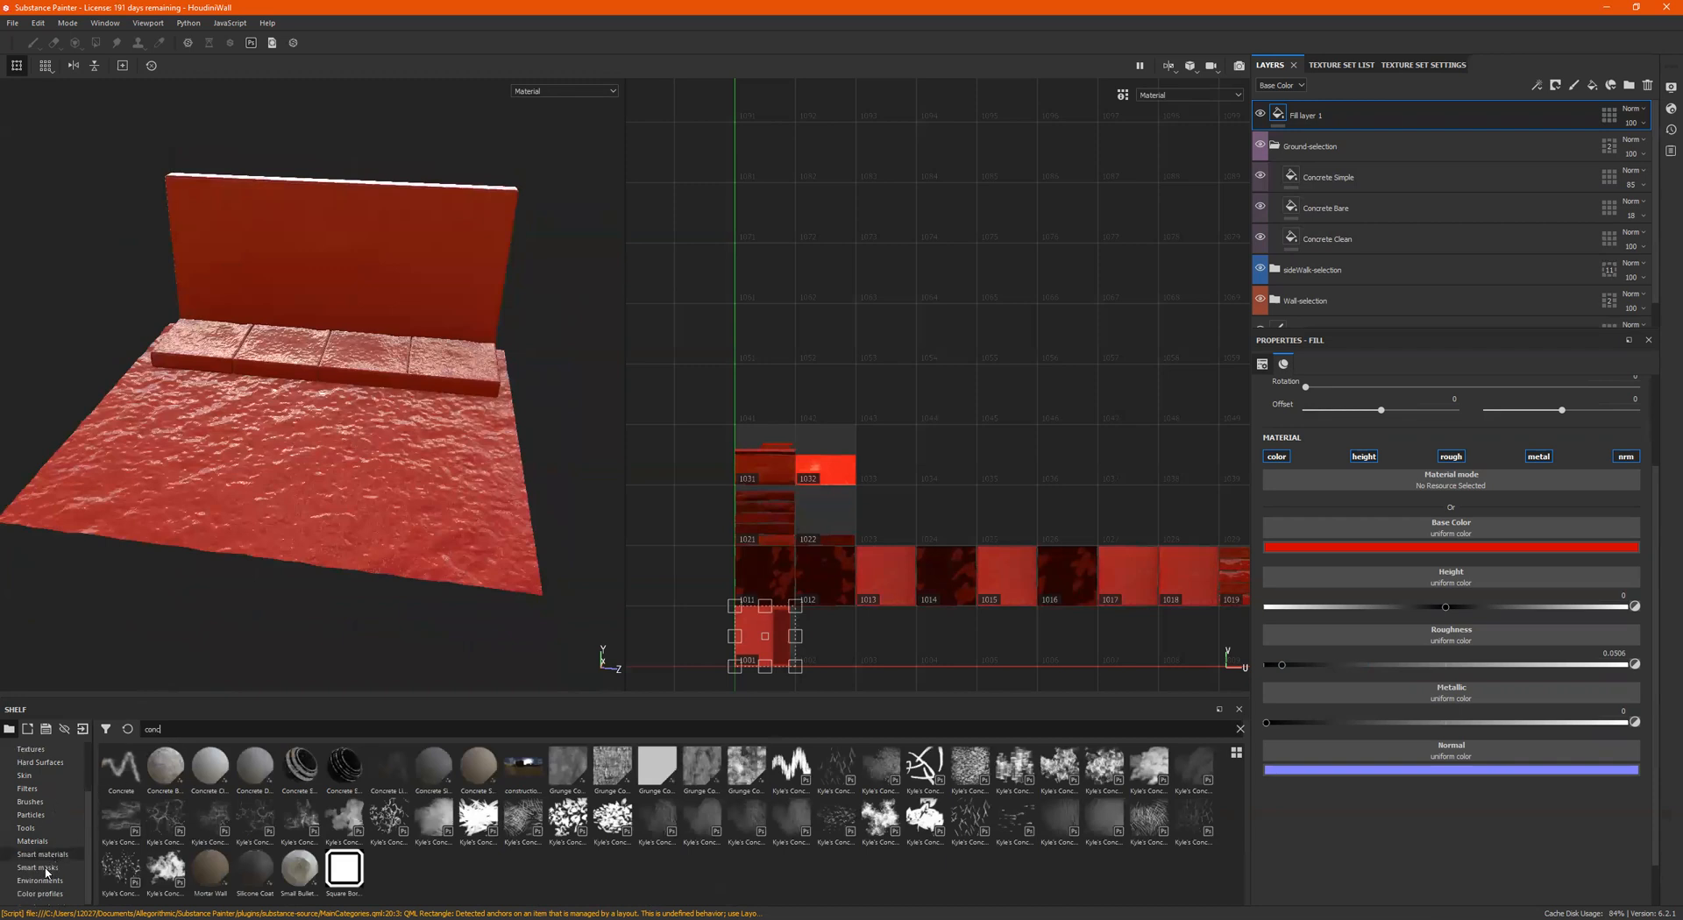
pyautogui.click(44, 856)
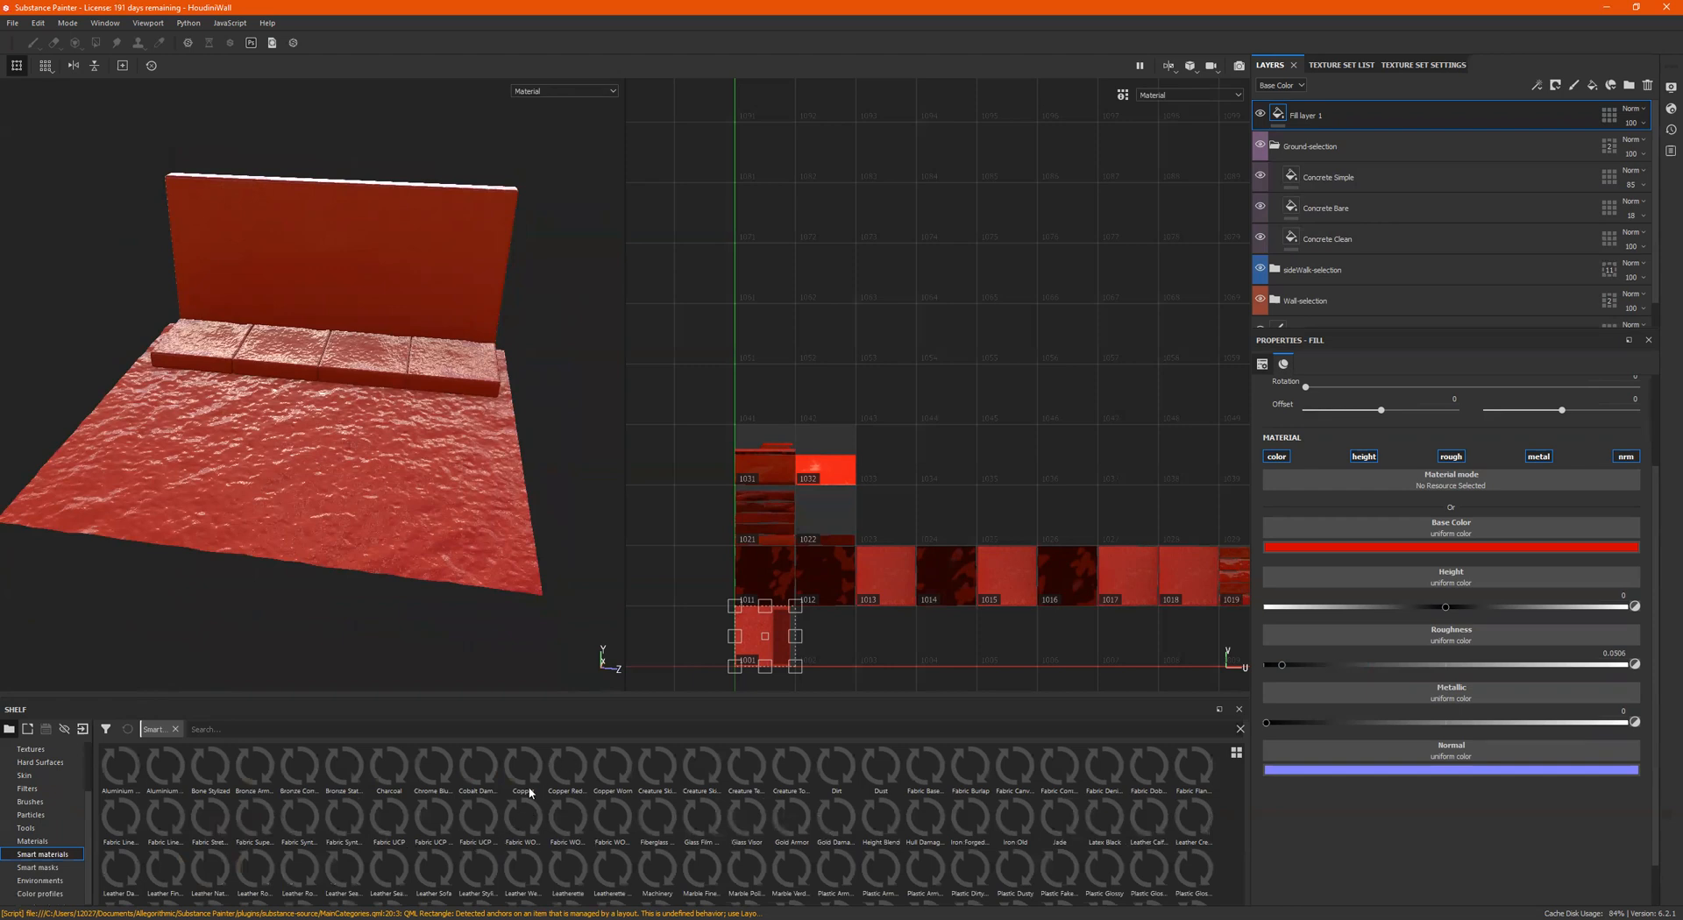
pyautogui.press('Down')
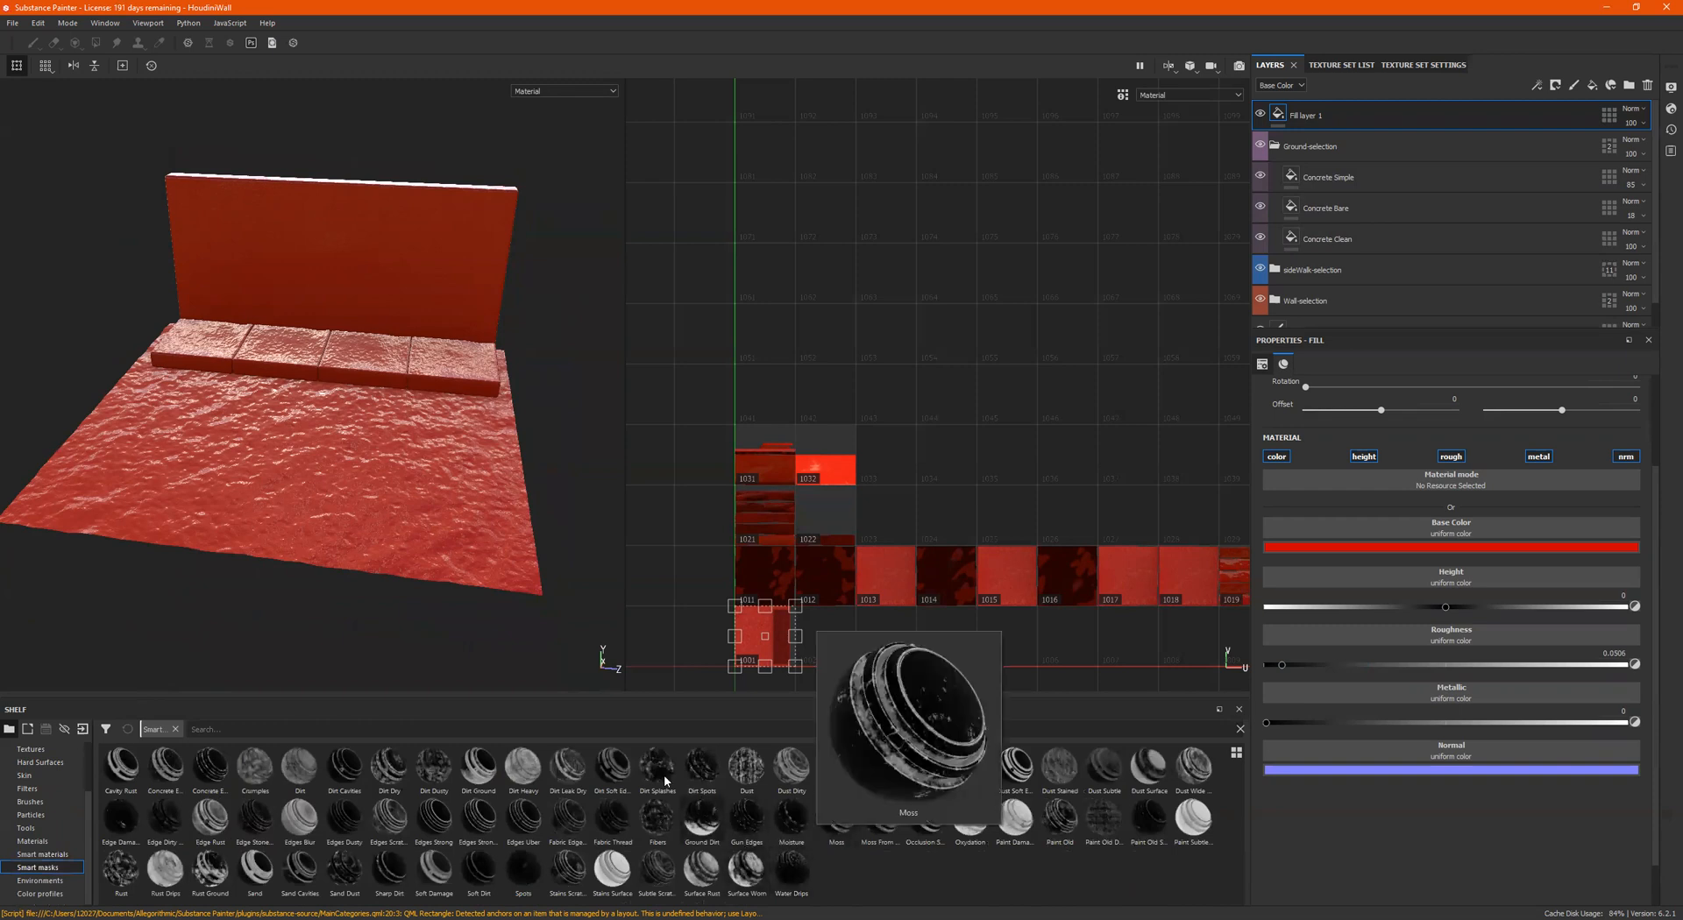
pyautogui.moveTo(663, 779)
pyautogui.moveTo(662, 777); pyautogui.dragTo(1301, 104)
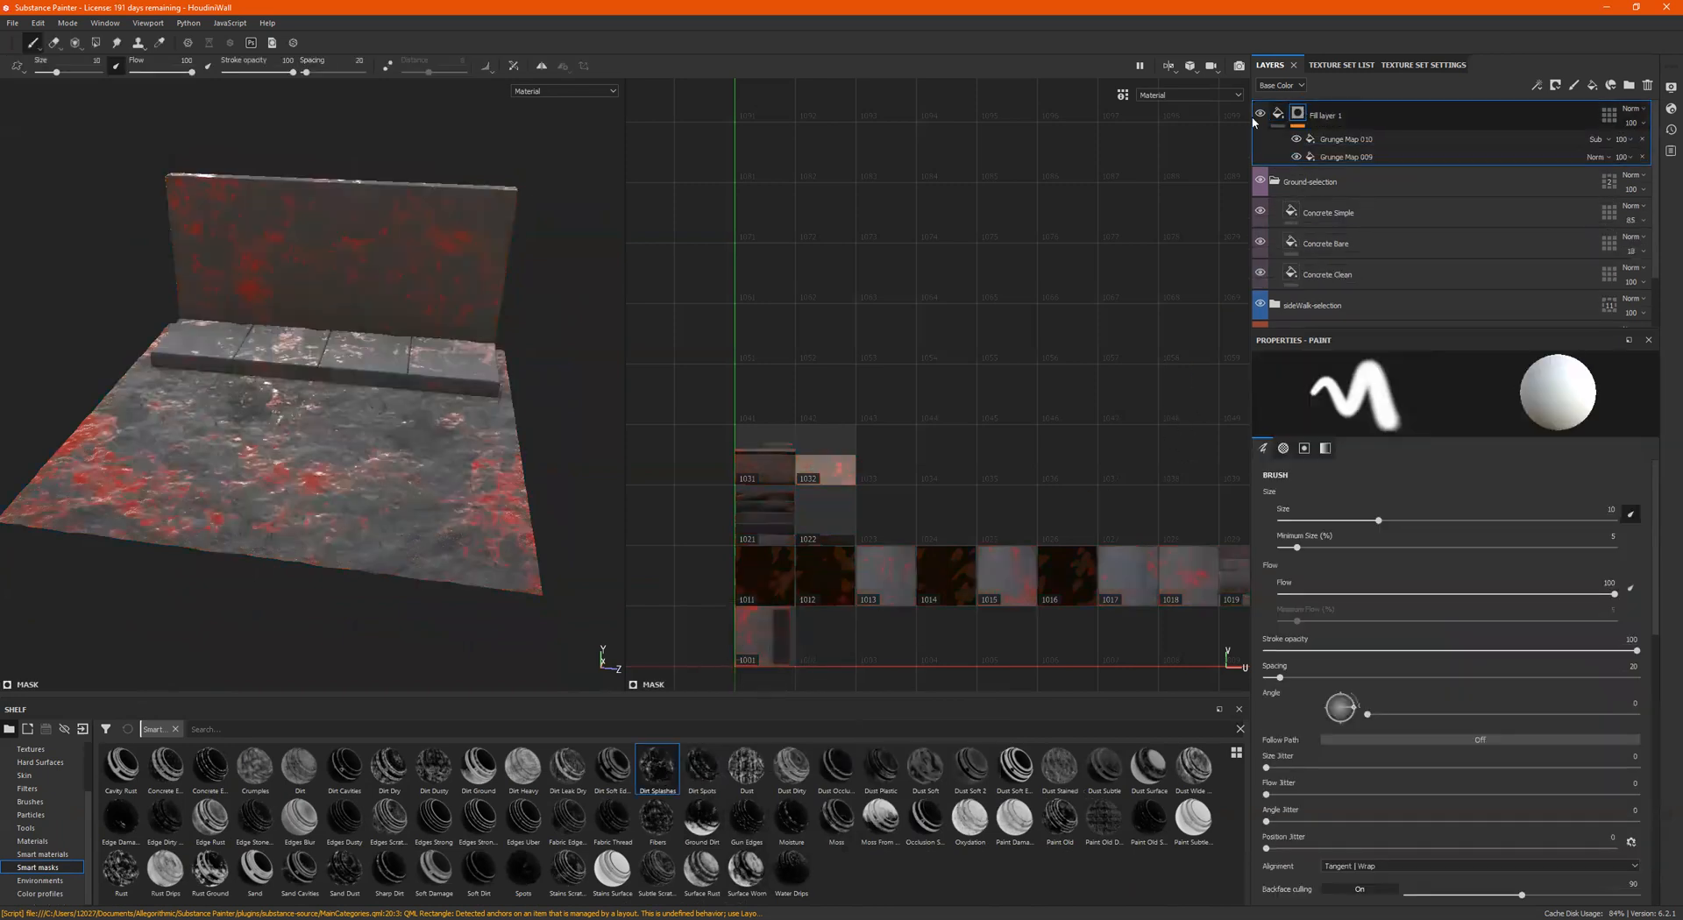
# Step: Examine the red splashes across the ground, sidewalk and wall, switching to the 3D-only view
pyautogui.scroll(3, 424, 371)
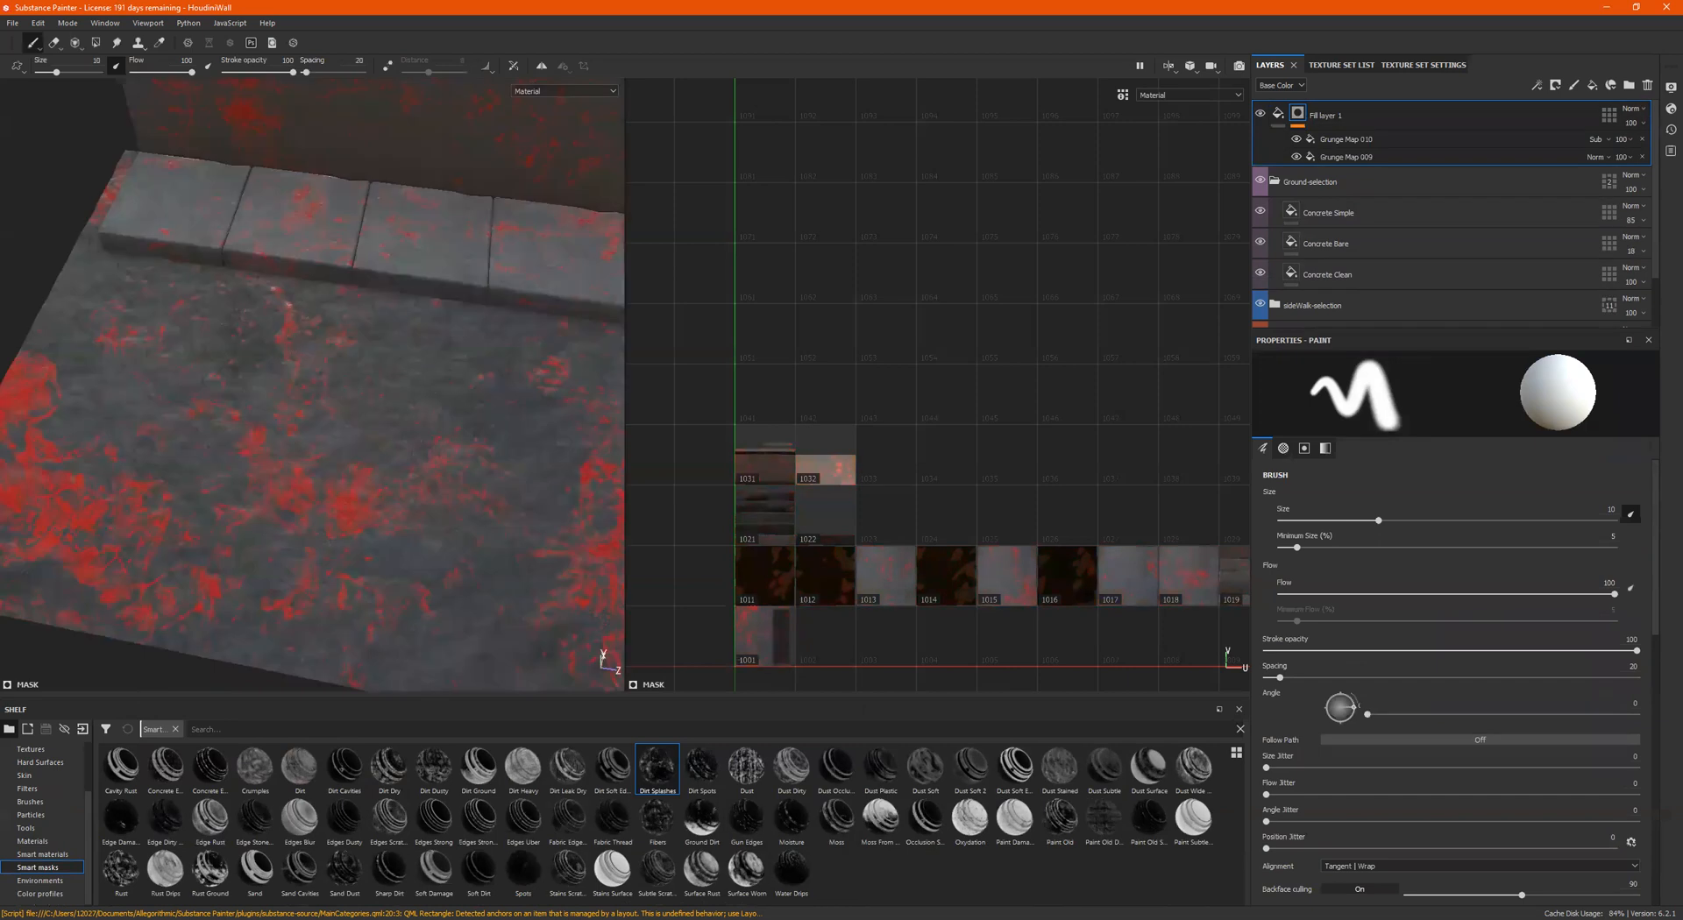
pyautogui.keyDown('alt'); pyautogui.moveTo(335, 383); pyautogui.dragTo(380, 393); pyautogui.keyUp('alt')
pyautogui.keyDown('shift'); pyautogui.moveTo(386, 393); pyautogui.dragTo(339, 397, button='right'); pyautogui.keyUp('shift')
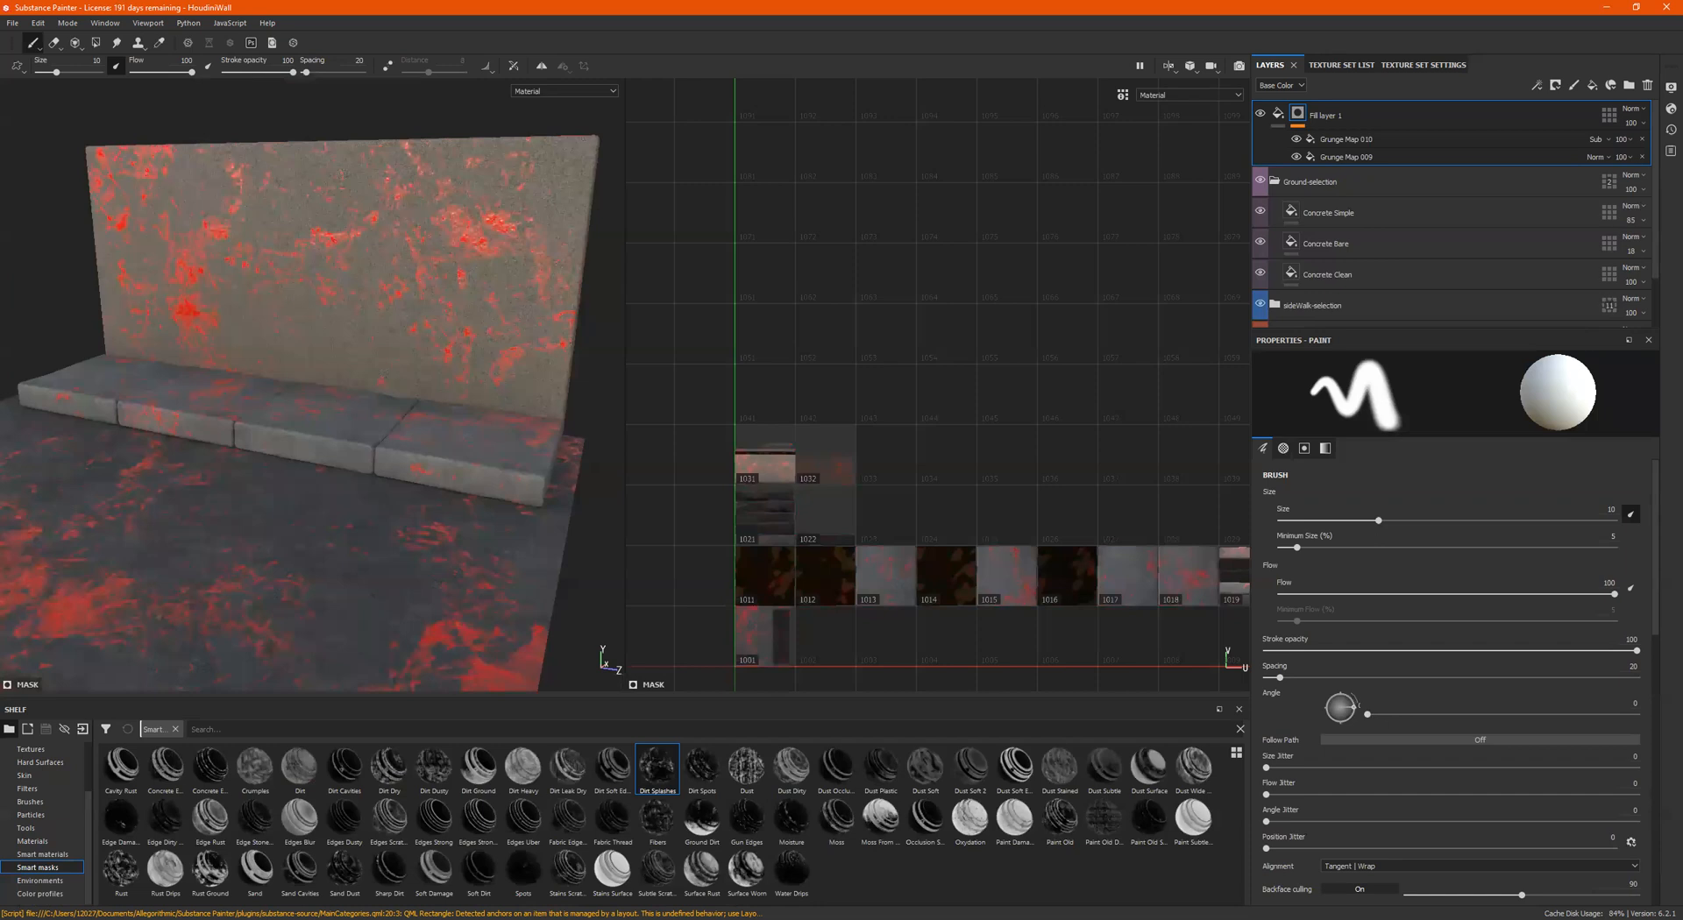
pyautogui.keyDown('alt'); pyautogui.moveTo(395, 443); pyautogui.dragTo(429, 456); pyautogui.keyUp('alt')
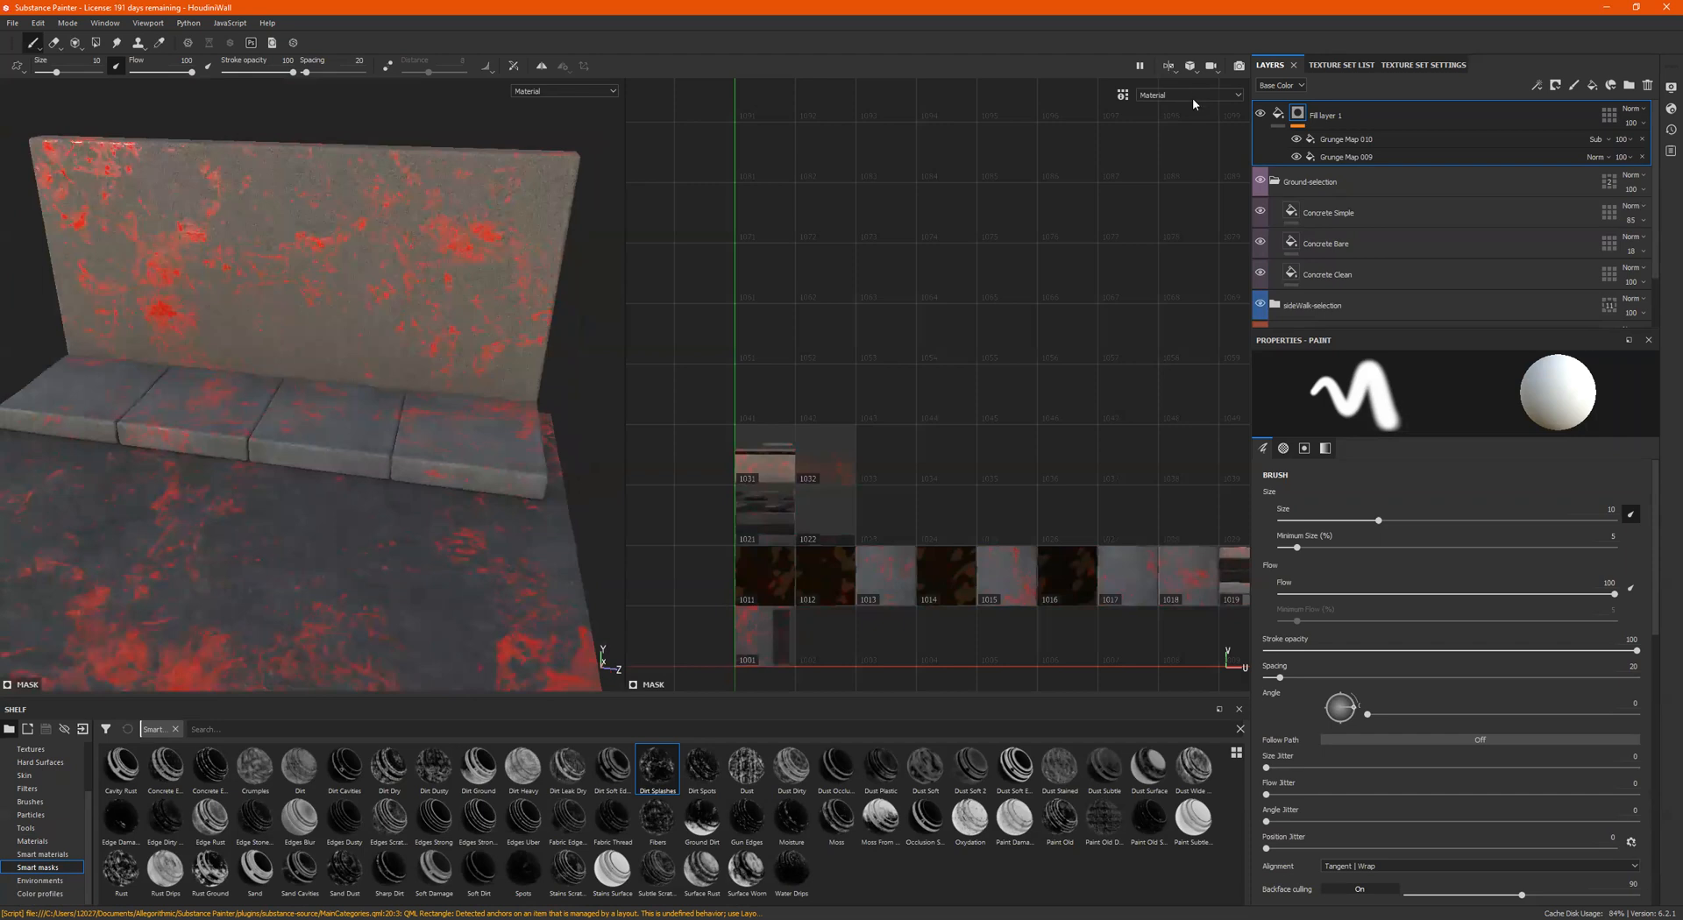
pyautogui.press('F2')
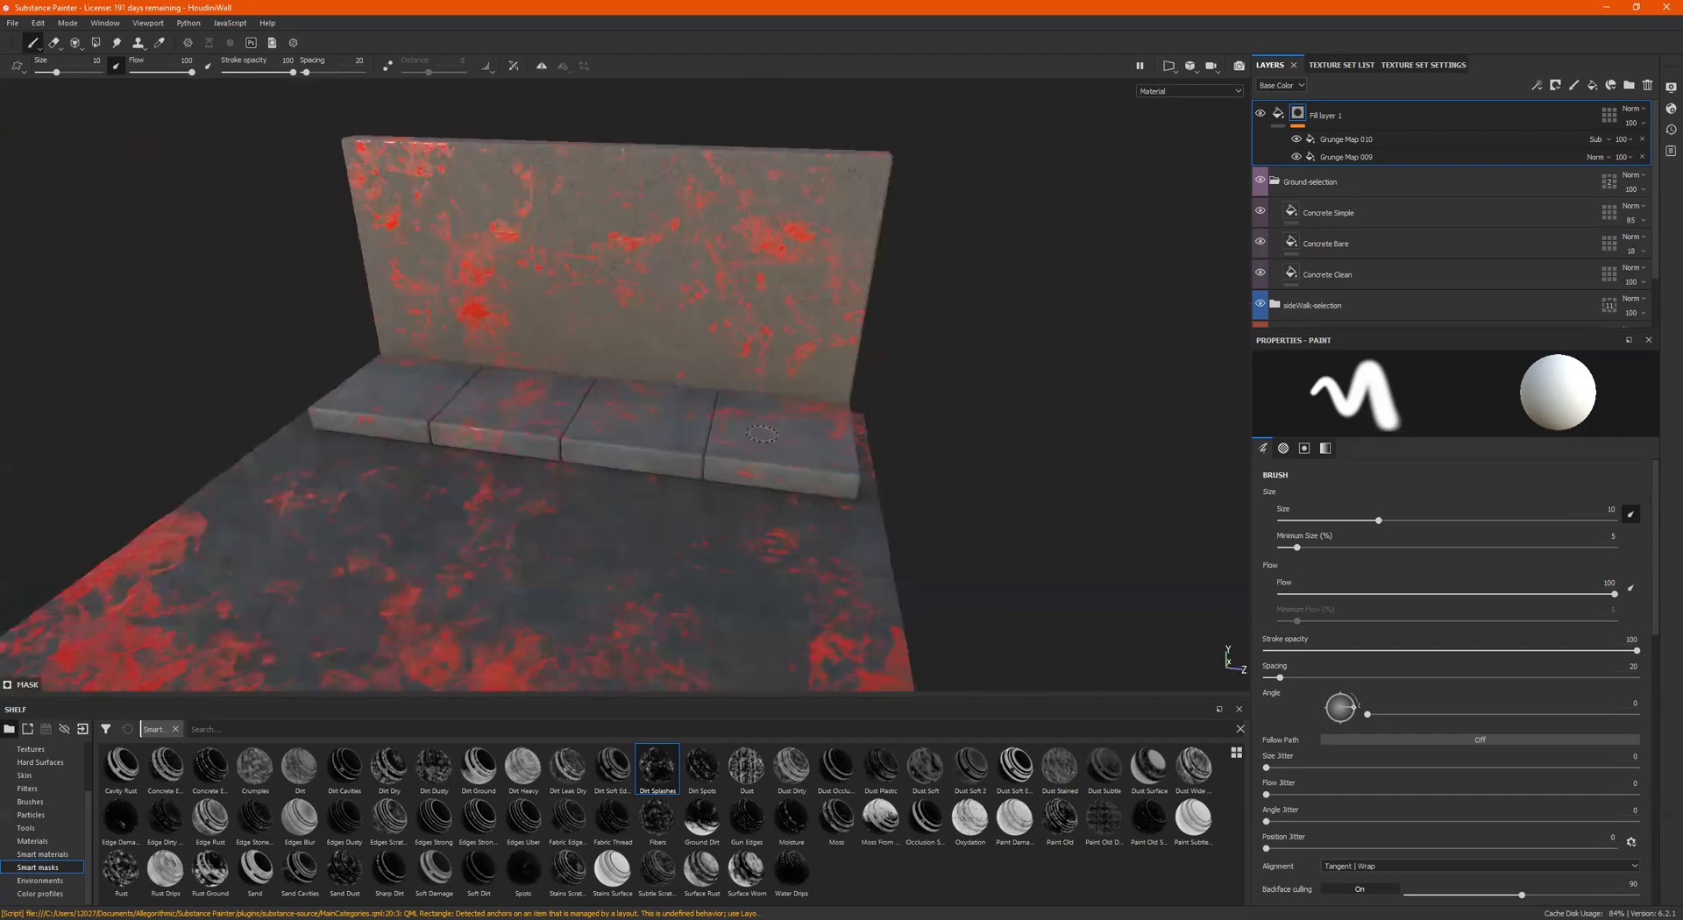
pyautogui.keyDown('alt'); pyautogui.moveTo(613, 382); pyautogui.dragTo(578, 307); pyautogui.keyUp('alt')
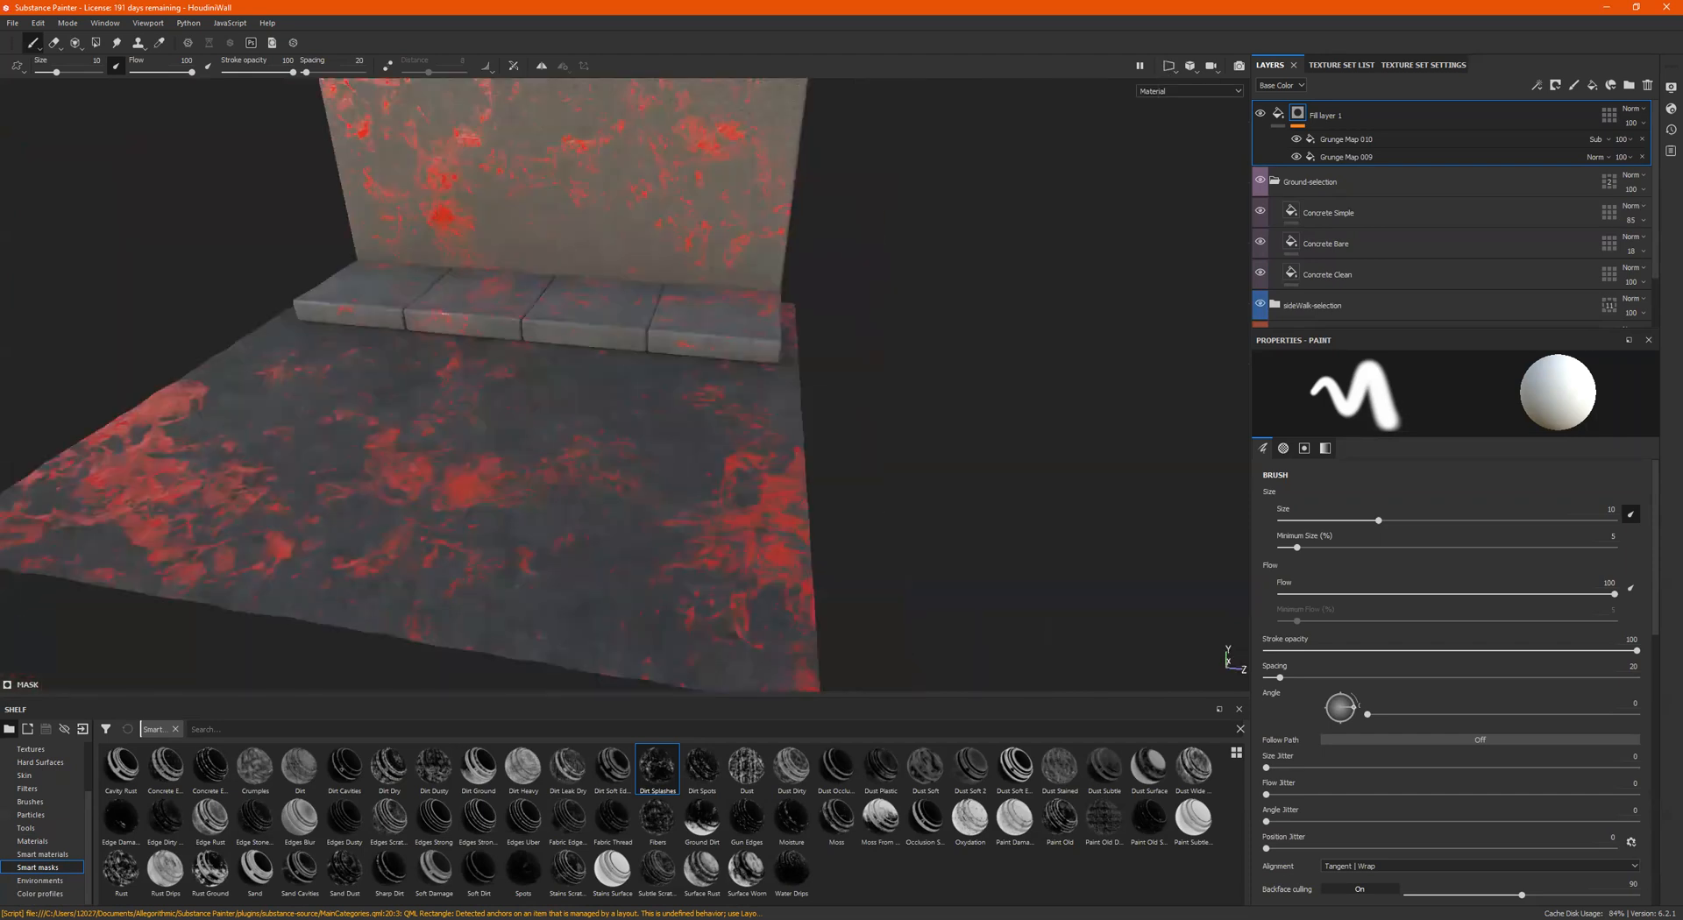
# Step: Add a paint effect to the fill layer's mask, then try a brush stroke on the ground and undo it
pyautogui.rightClick(1300, 109)
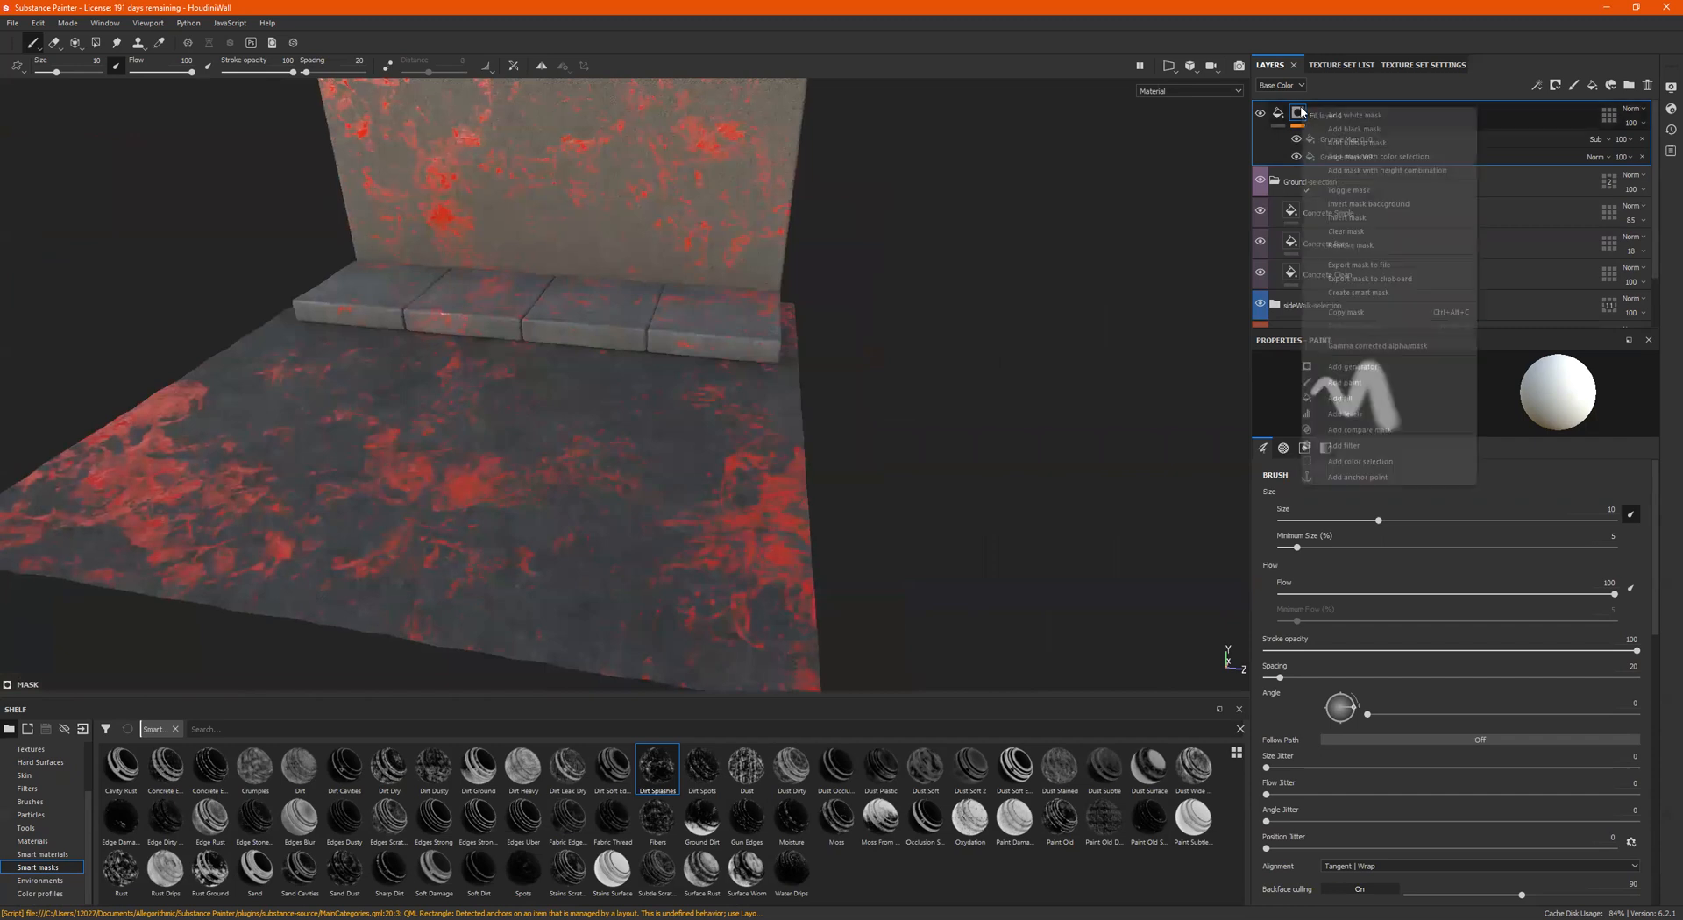
pyautogui.click(1370, 384)
pyautogui.moveTo(601, 396)
pyautogui.mouseDown()
pyautogui.moveTo(511, 473)
pyautogui.moveTo(663, 524)
pyautogui.mouseUp()
pyautogui.hotkey('ctrl', 'z')
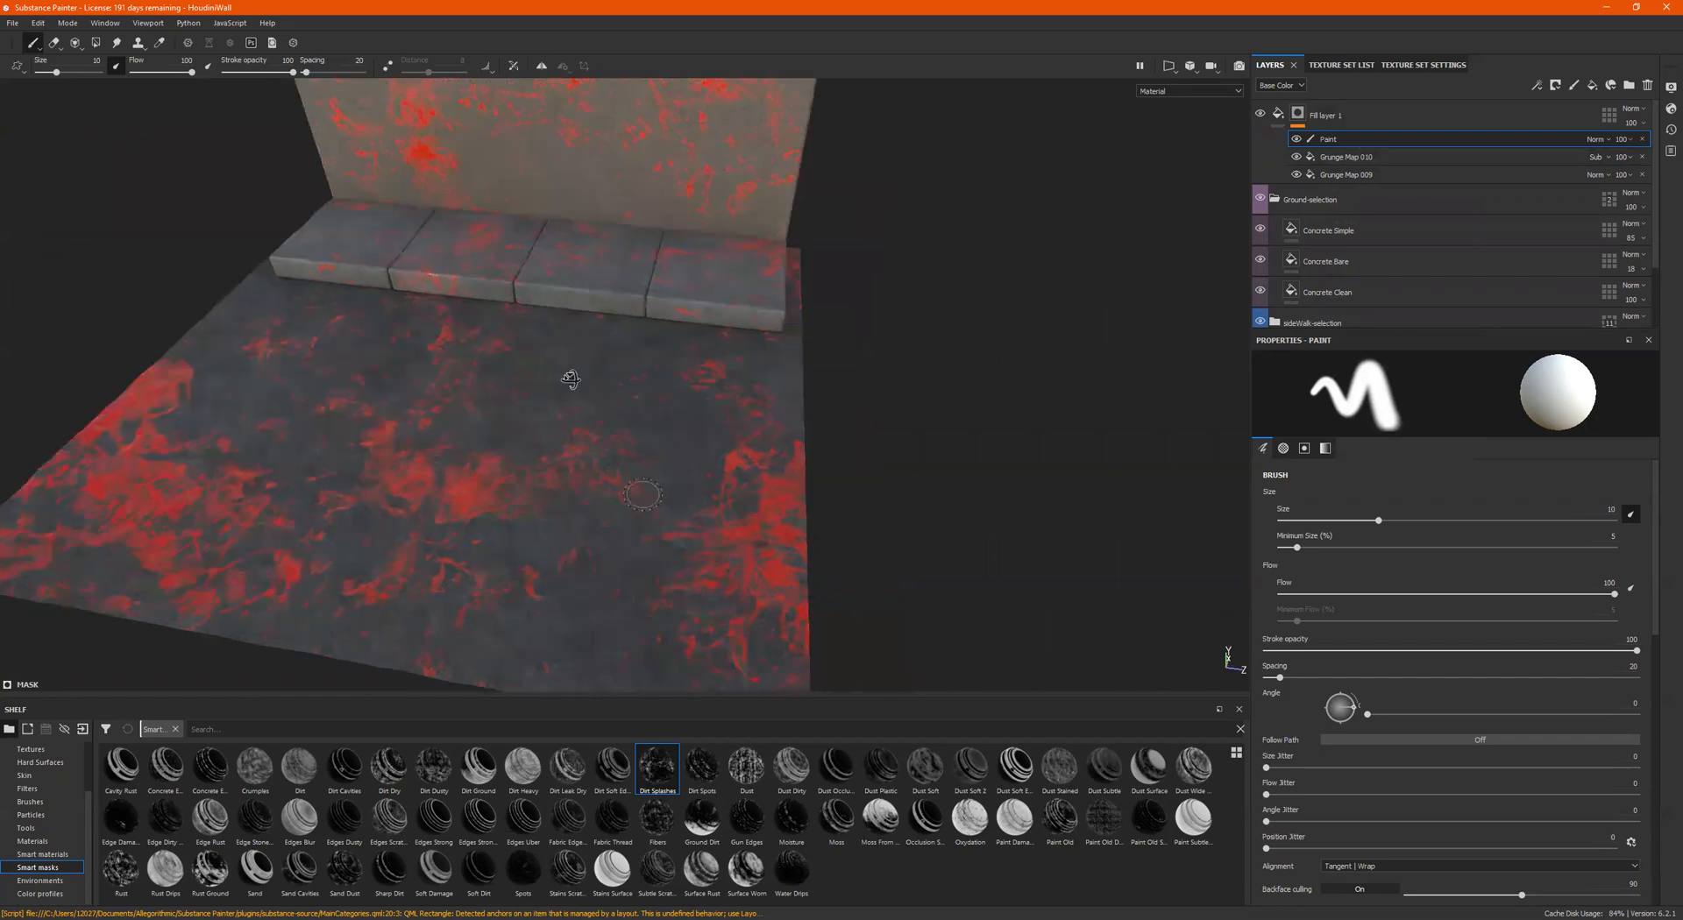
# Step: Search the whole shelf for particle brushes and select the Veins brush for painting on the wall
pyautogui.keyDown('alt'); pyautogui.moveTo(563, 375); pyautogui.dragTo(702, 339); pyautogui.keyUp('alt')
pyautogui.keyDown('alt'); pyautogui.moveTo(703, 340); pyautogui.dragTo(1129, 287, button='right'); pyautogui.keyUp('alt')
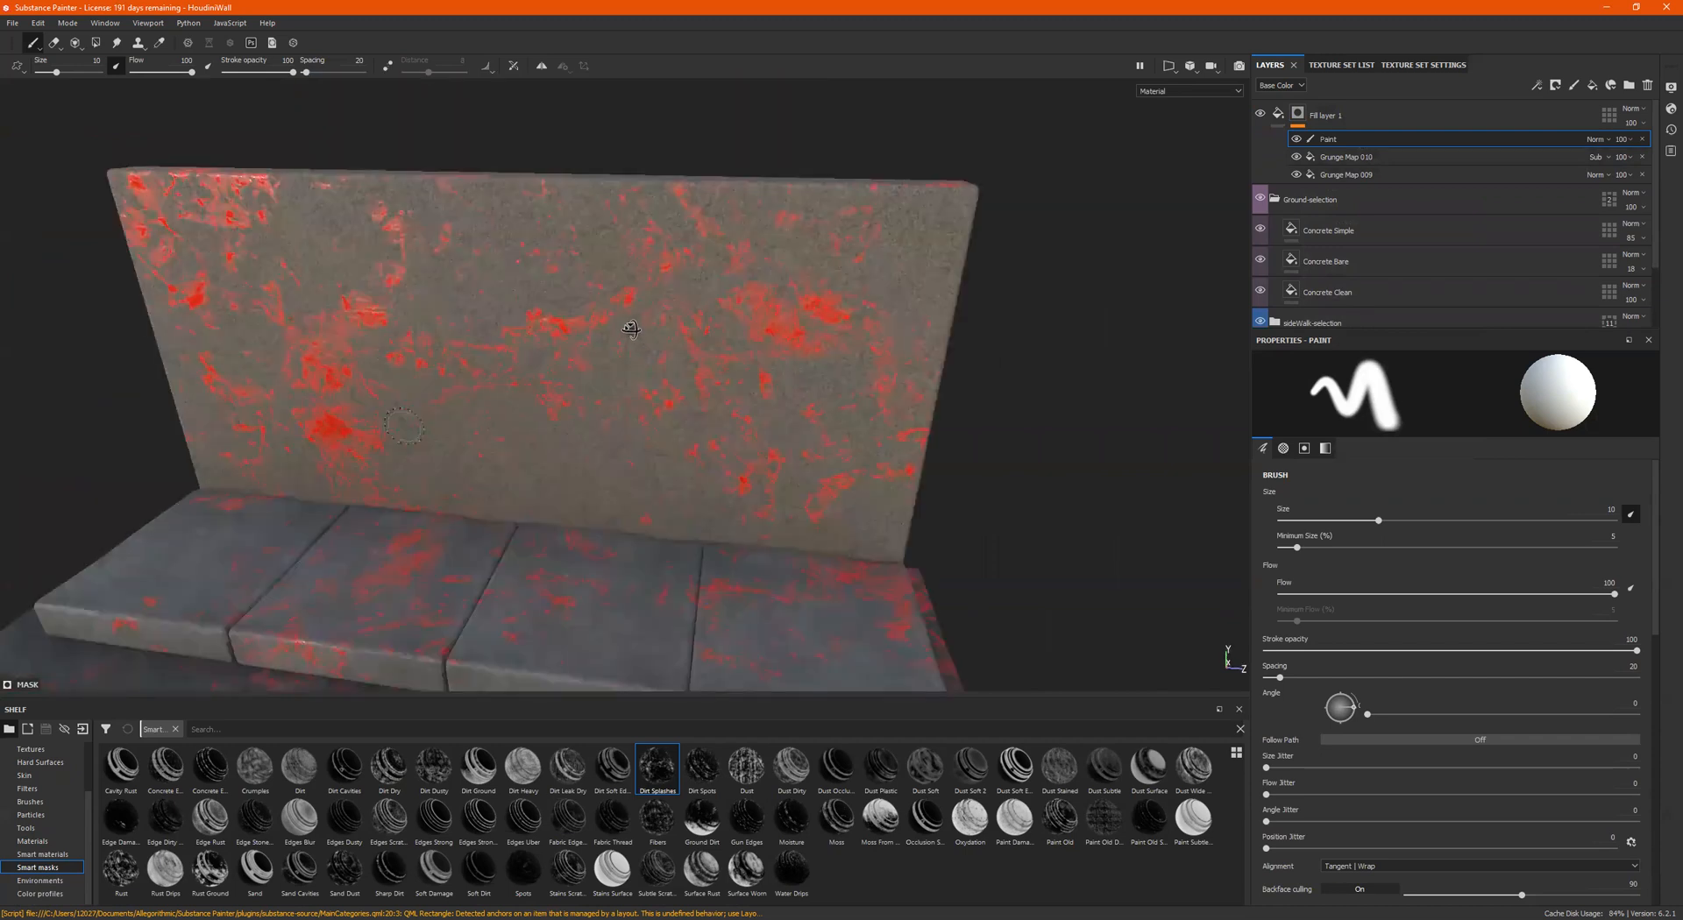
pyautogui.keyDown('alt'); pyautogui.moveTo(403, 427); pyautogui.dragTo(250, 644); pyautogui.keyUp('alt')
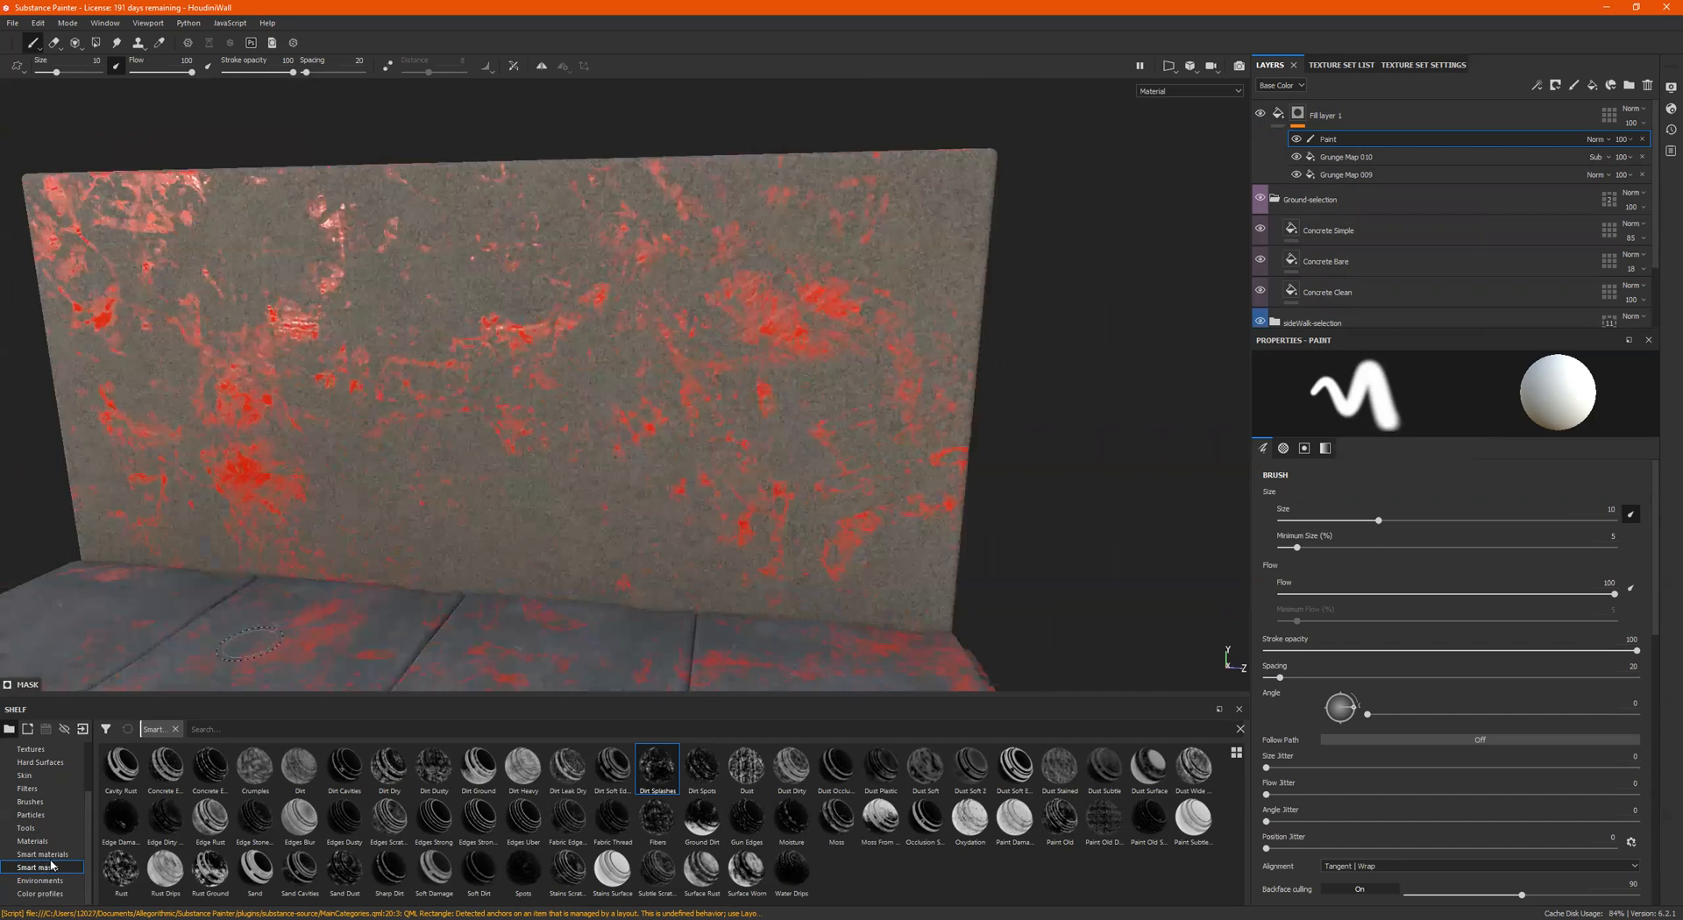
pyautogui.scroll(3, 51, 859)
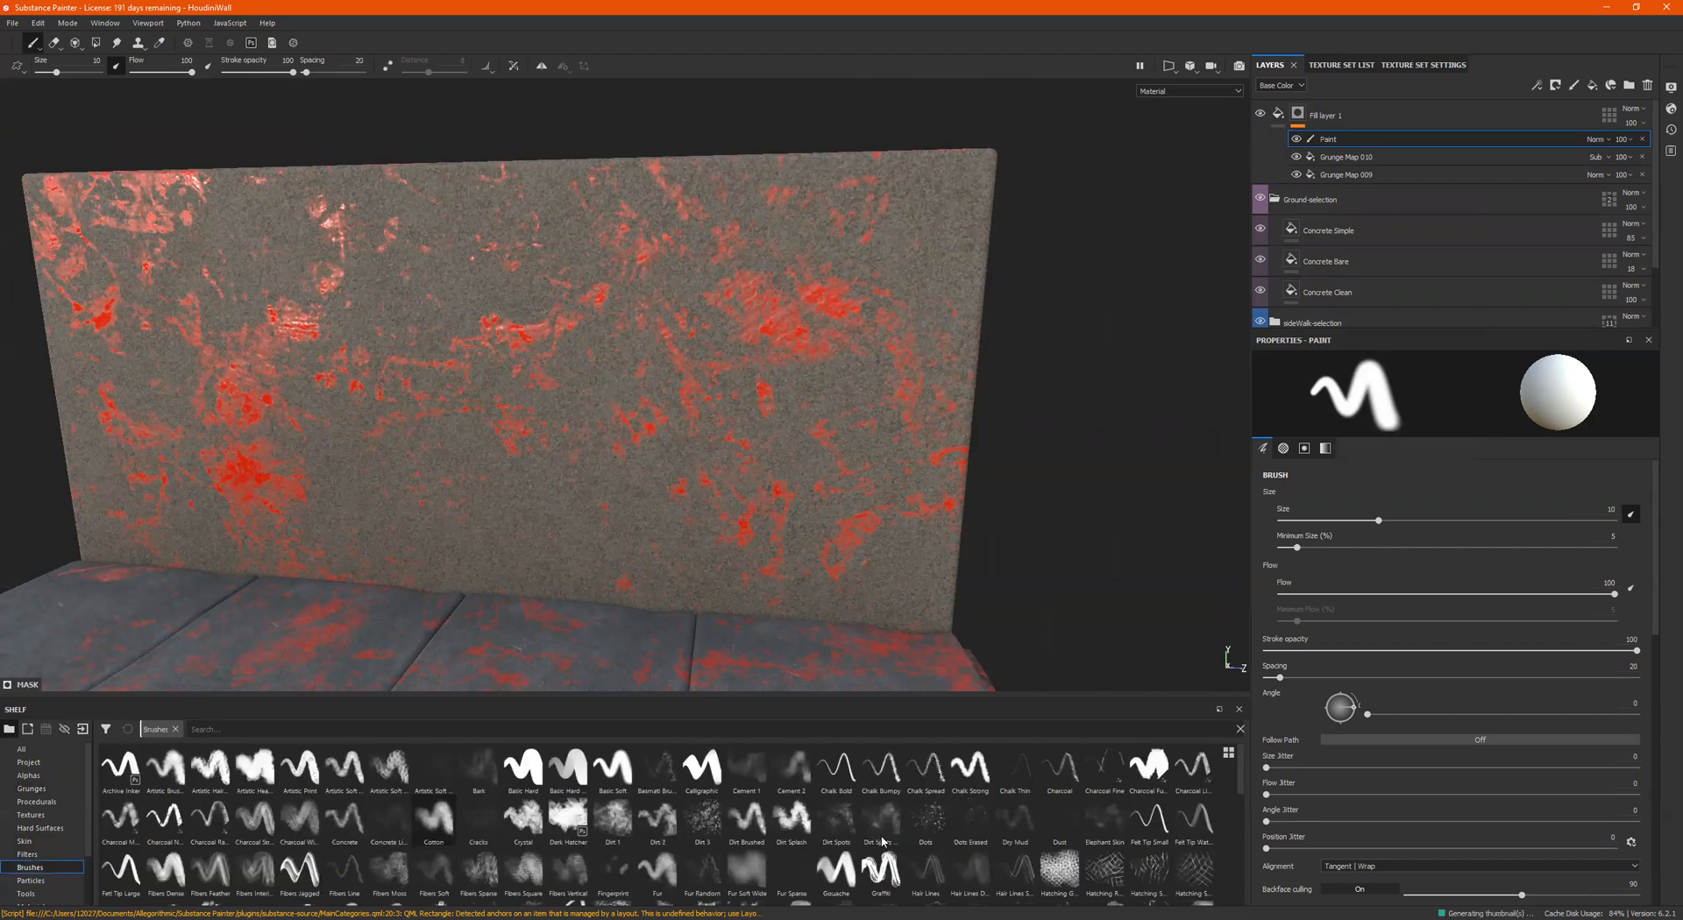
pyautogui.scroll(-10, 883, 841)
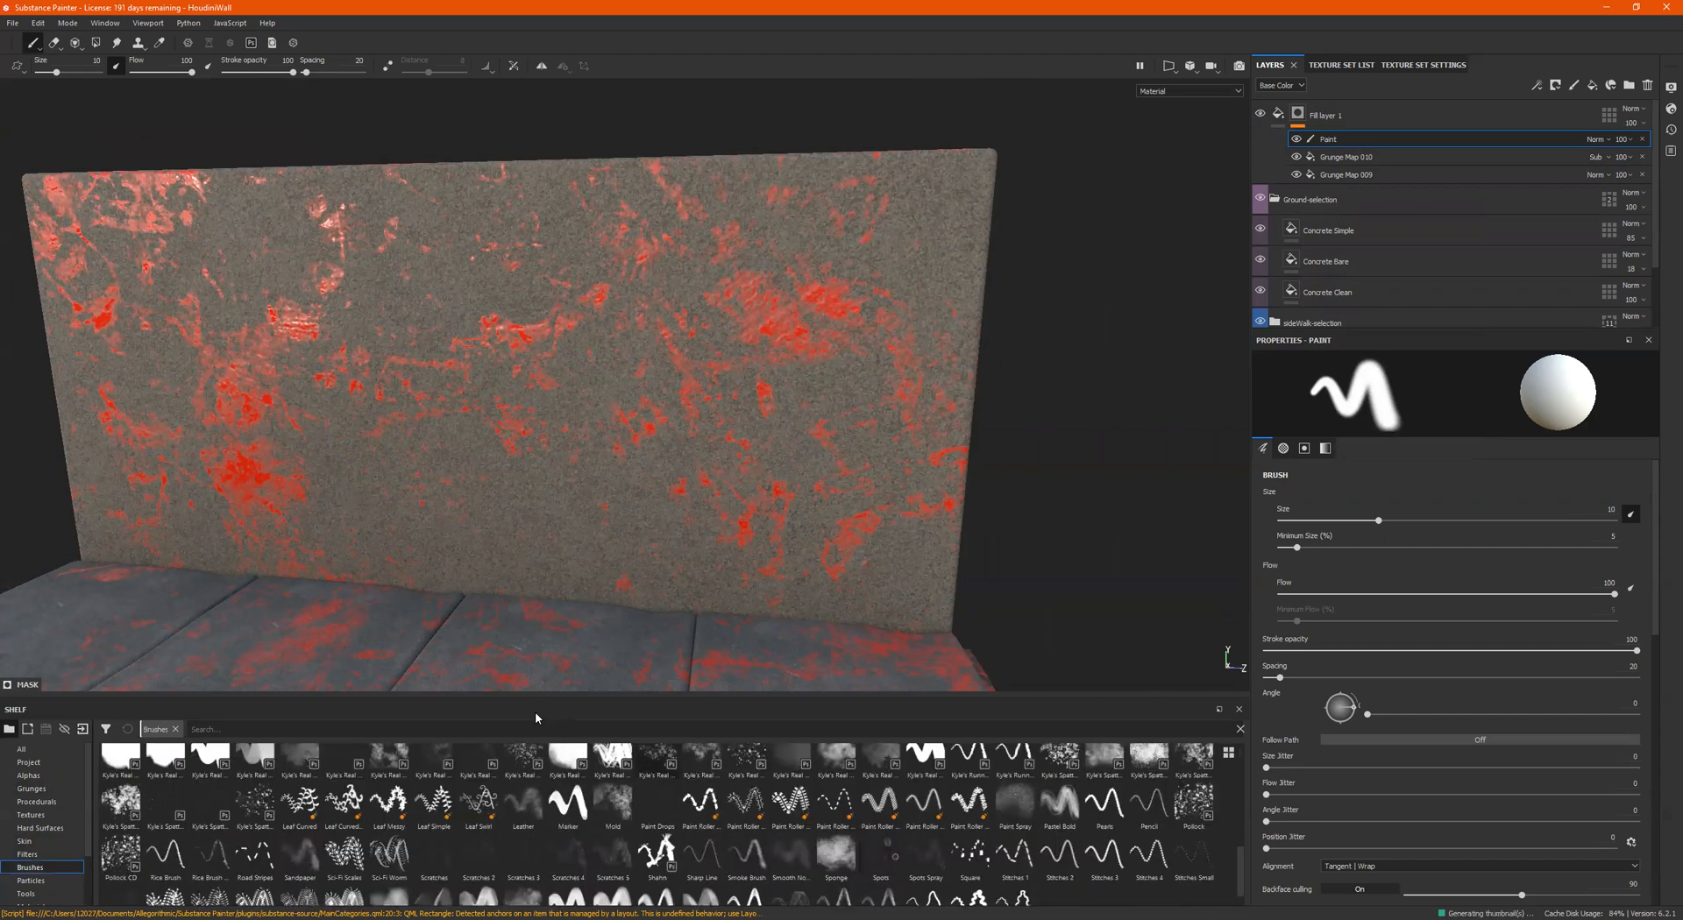
pyautogui.click(537, 726)
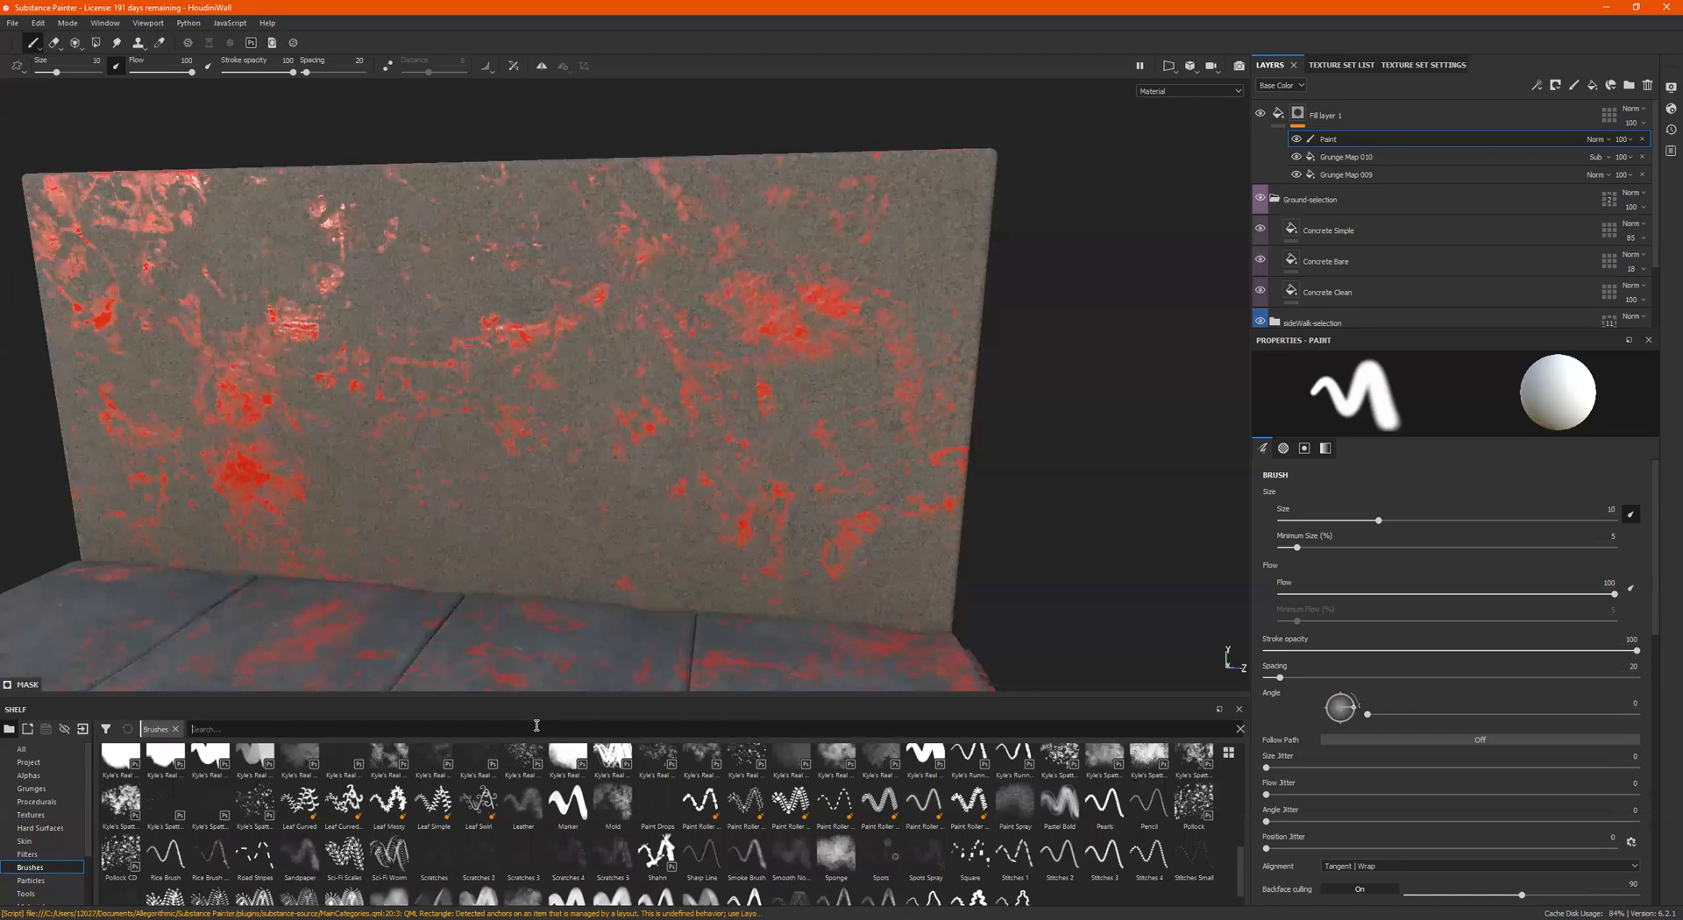
pyautogui.write('part')
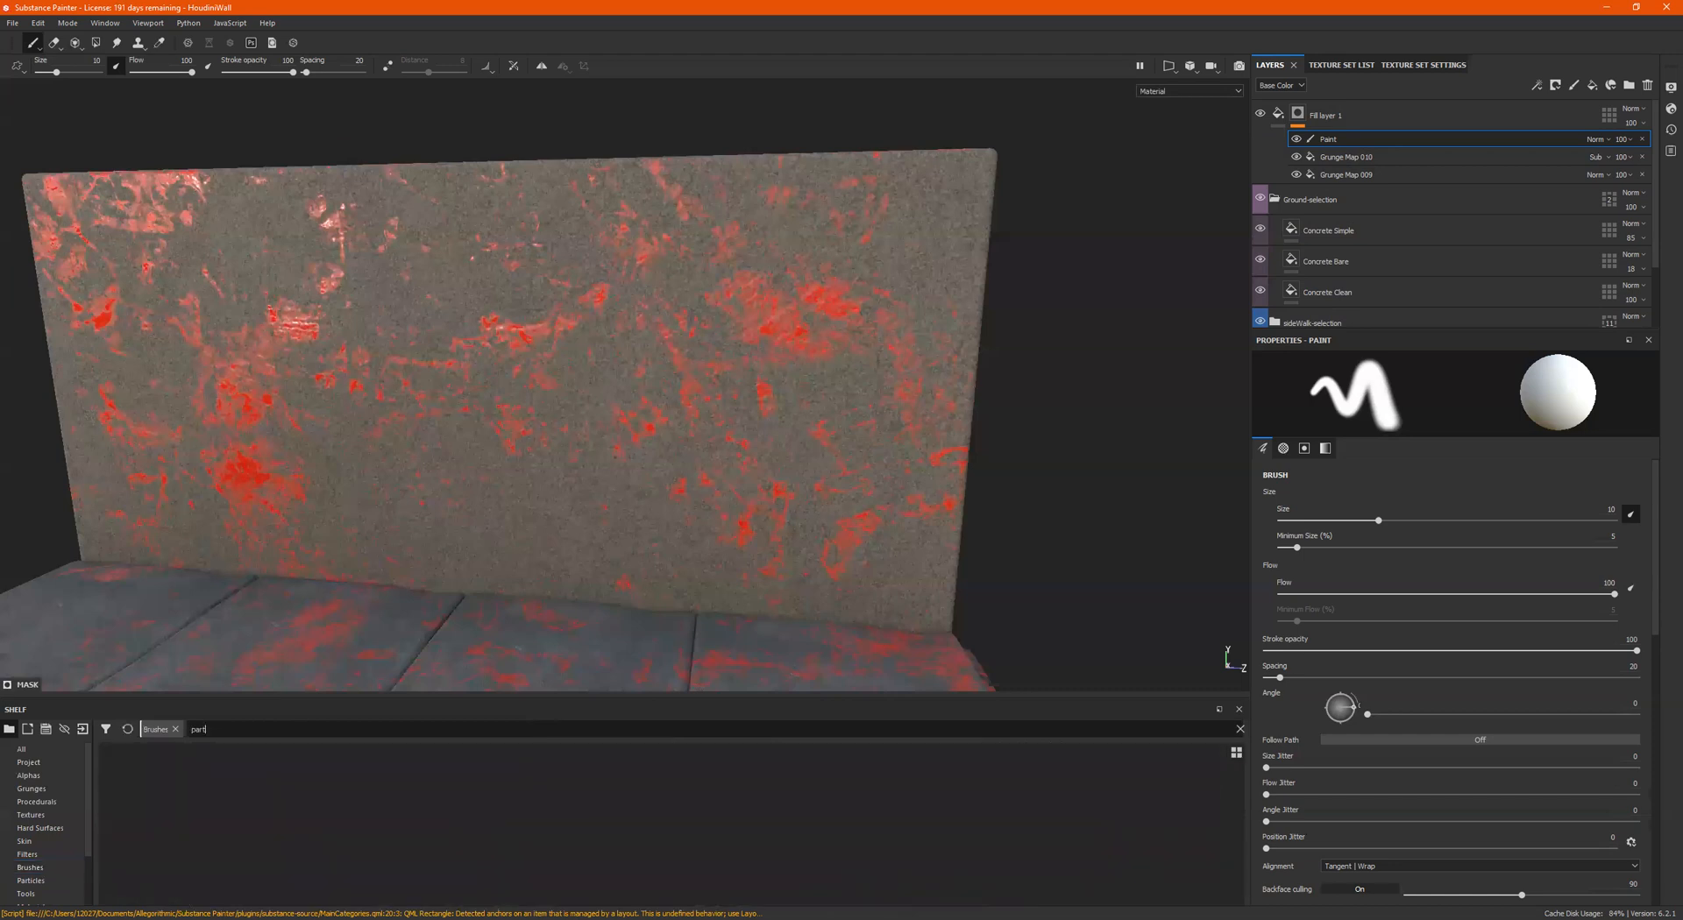
pyautogui.click(175, 729)
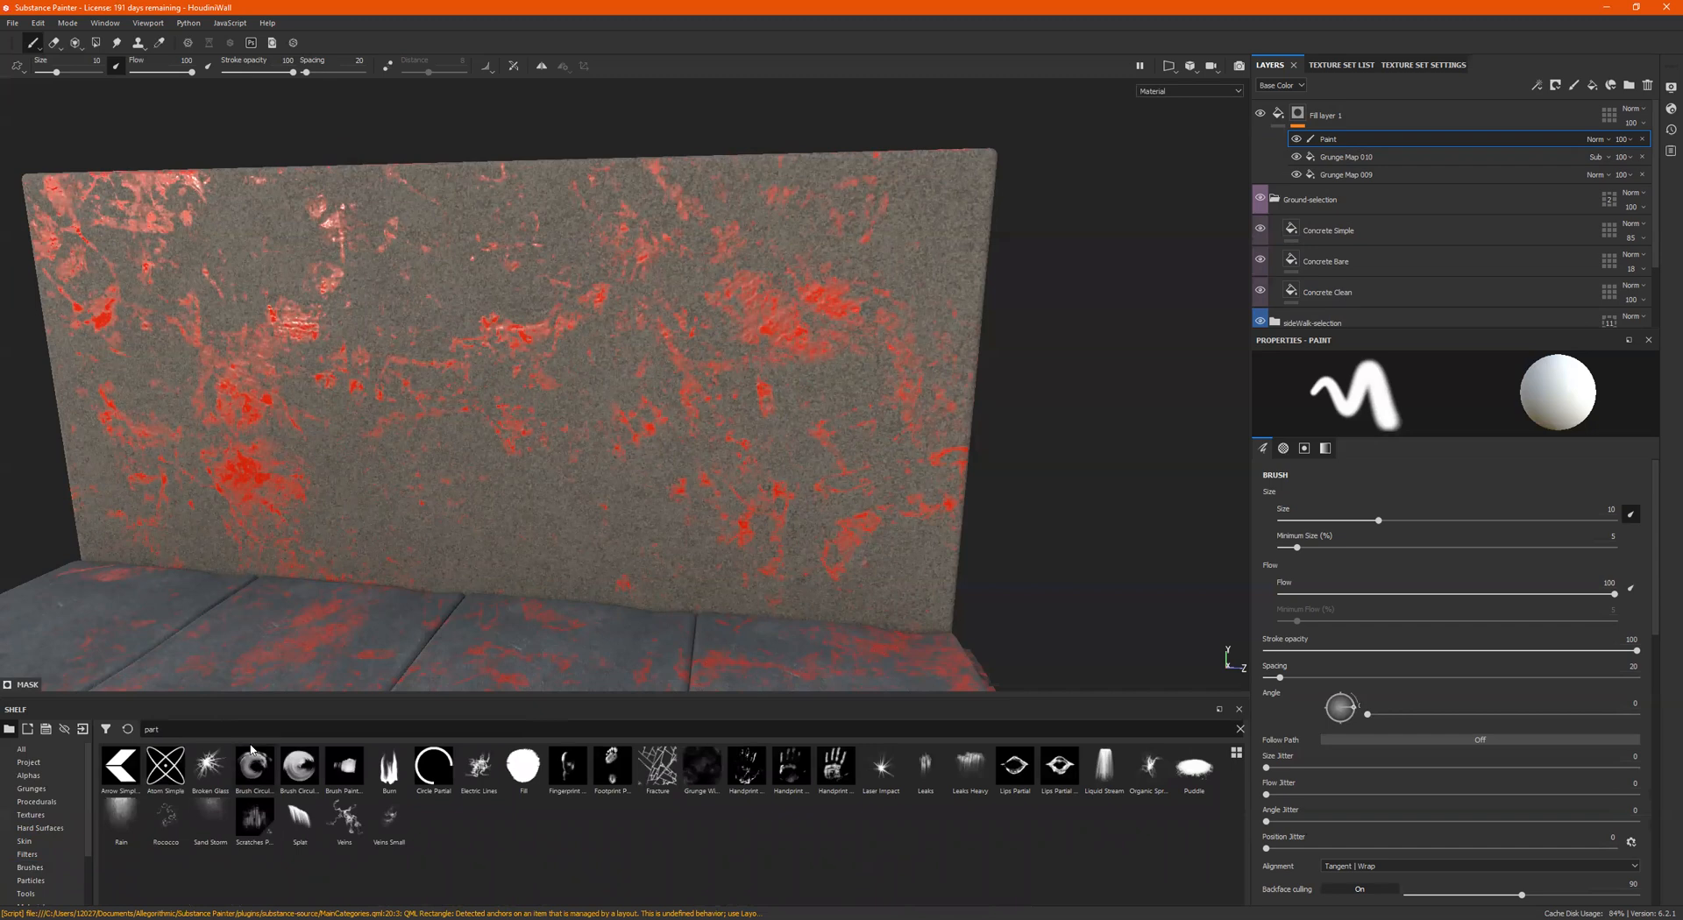
pyautogui.write('cle')
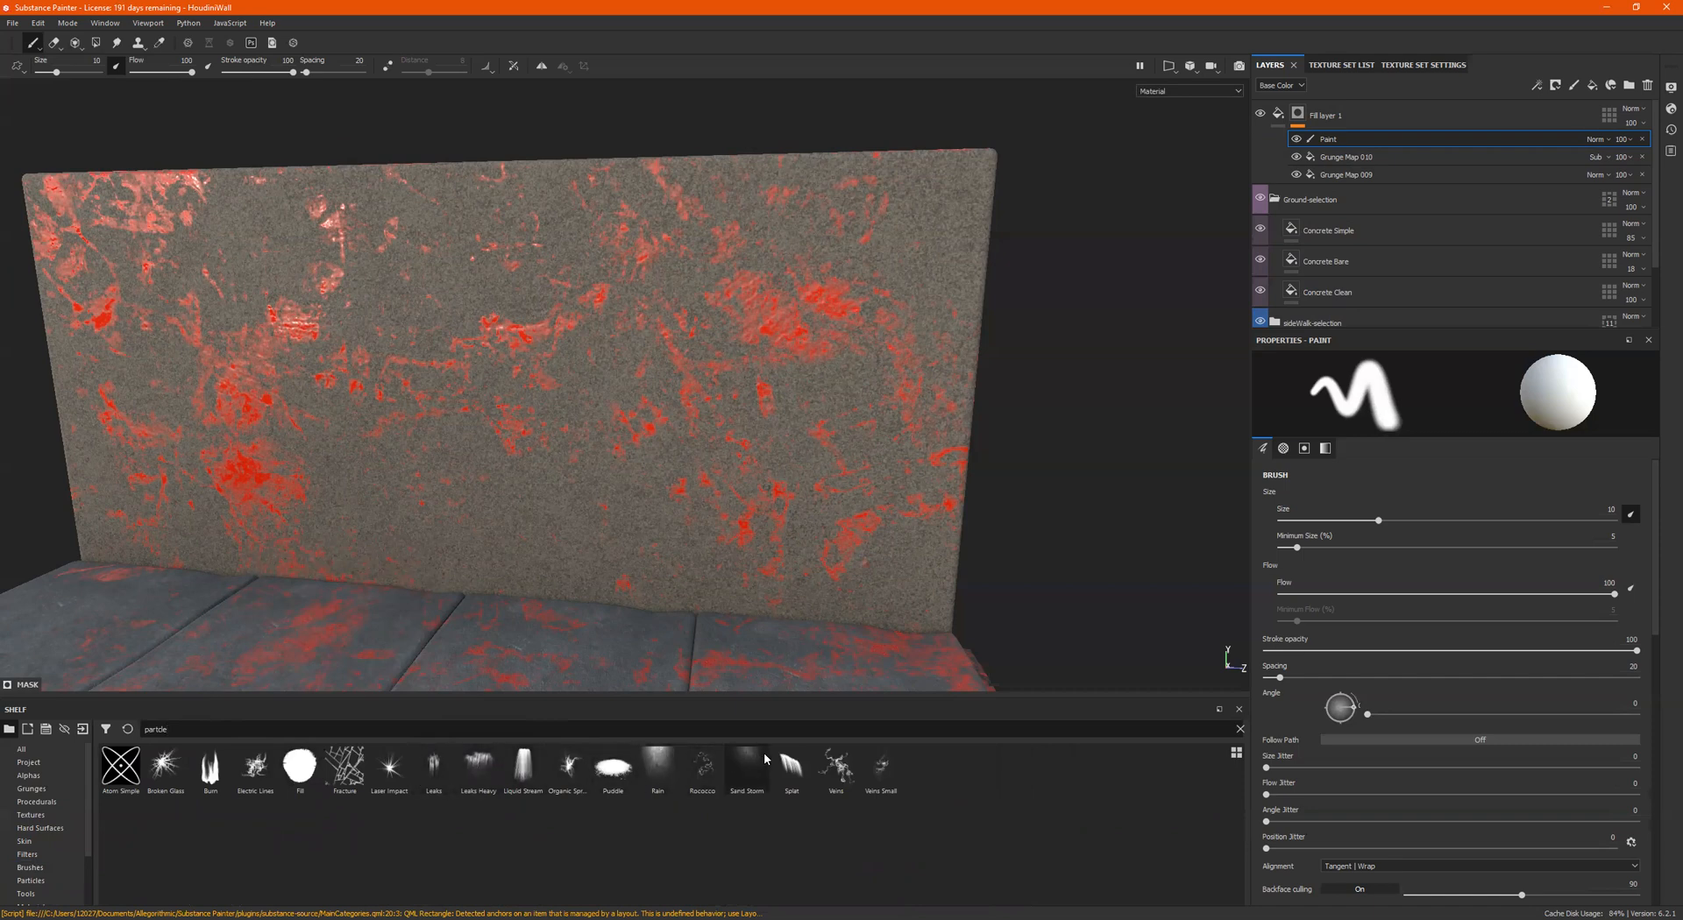
pyautogui.click(837, 767)
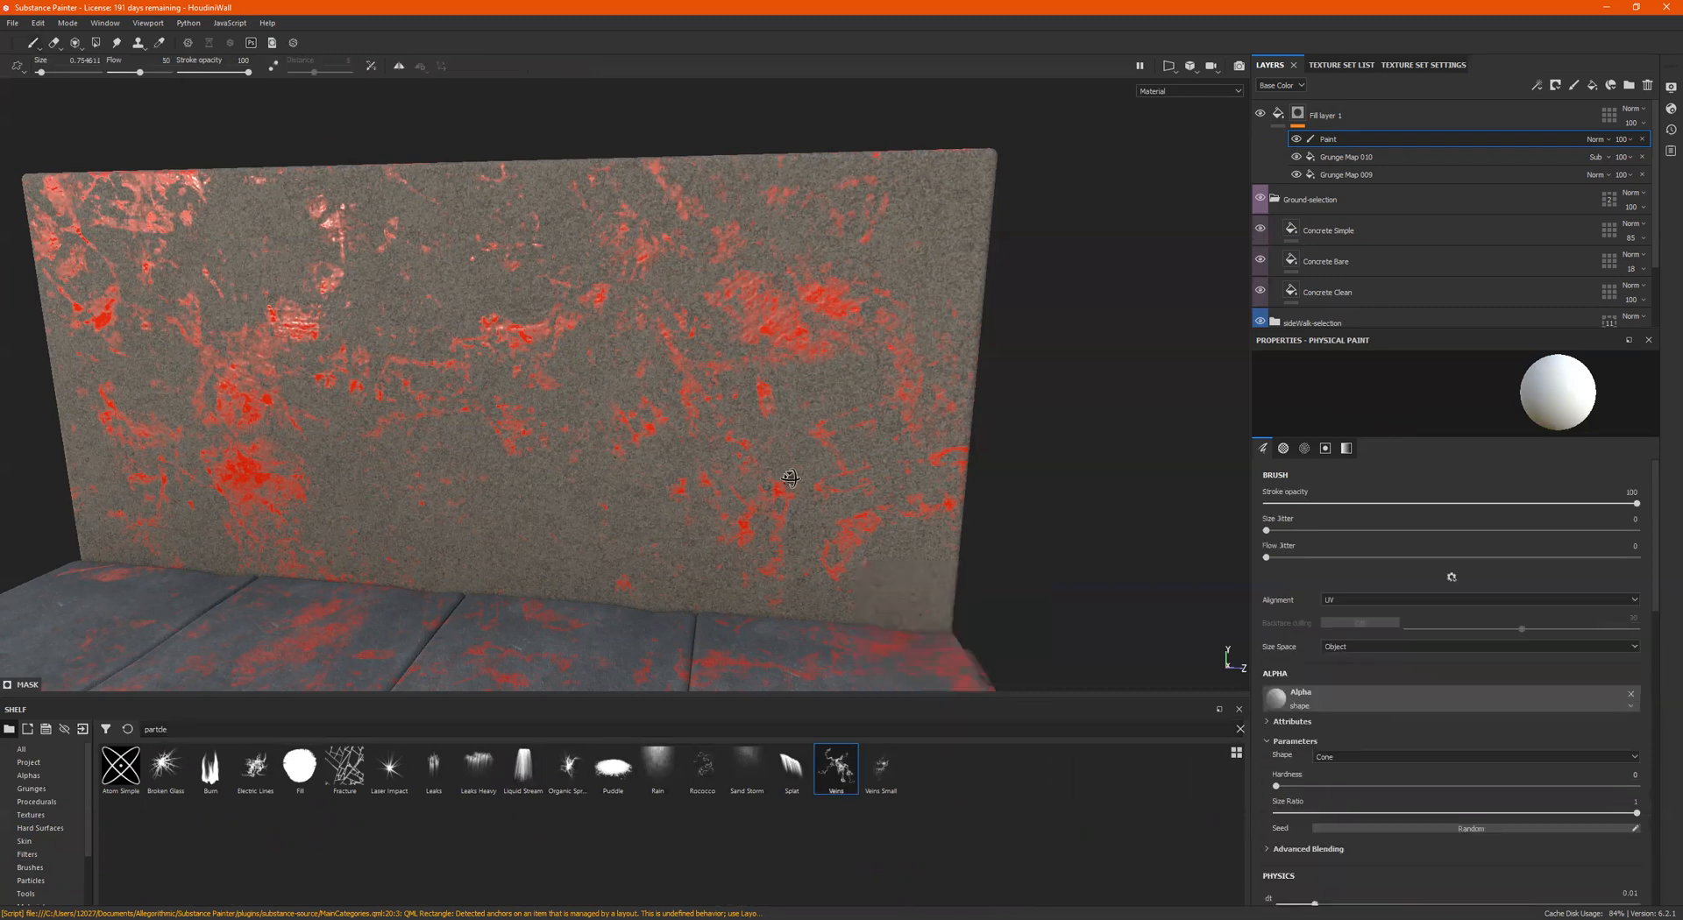
# Step: Paint branching red veins across the wall in the fill layer's mask with the Veins particle brush
pyautogui.keyDown('alt'); pyautogui.moveTo(790, 478); pyautogui.dragTo(814, 469); pyautogui.keyUp('alt')
pyautogui.moveTo(445, 355)
pyautogui.mouseDown()
pyautogui.moveTo(574, 353)
pyautogui.moveTo(728, 443)
pyautogui.moveTo(890, 410)
pyautogui.moveTo(909, 380)
pyautogui.moveTo(916, 434)
pyautogui.mouseUp()
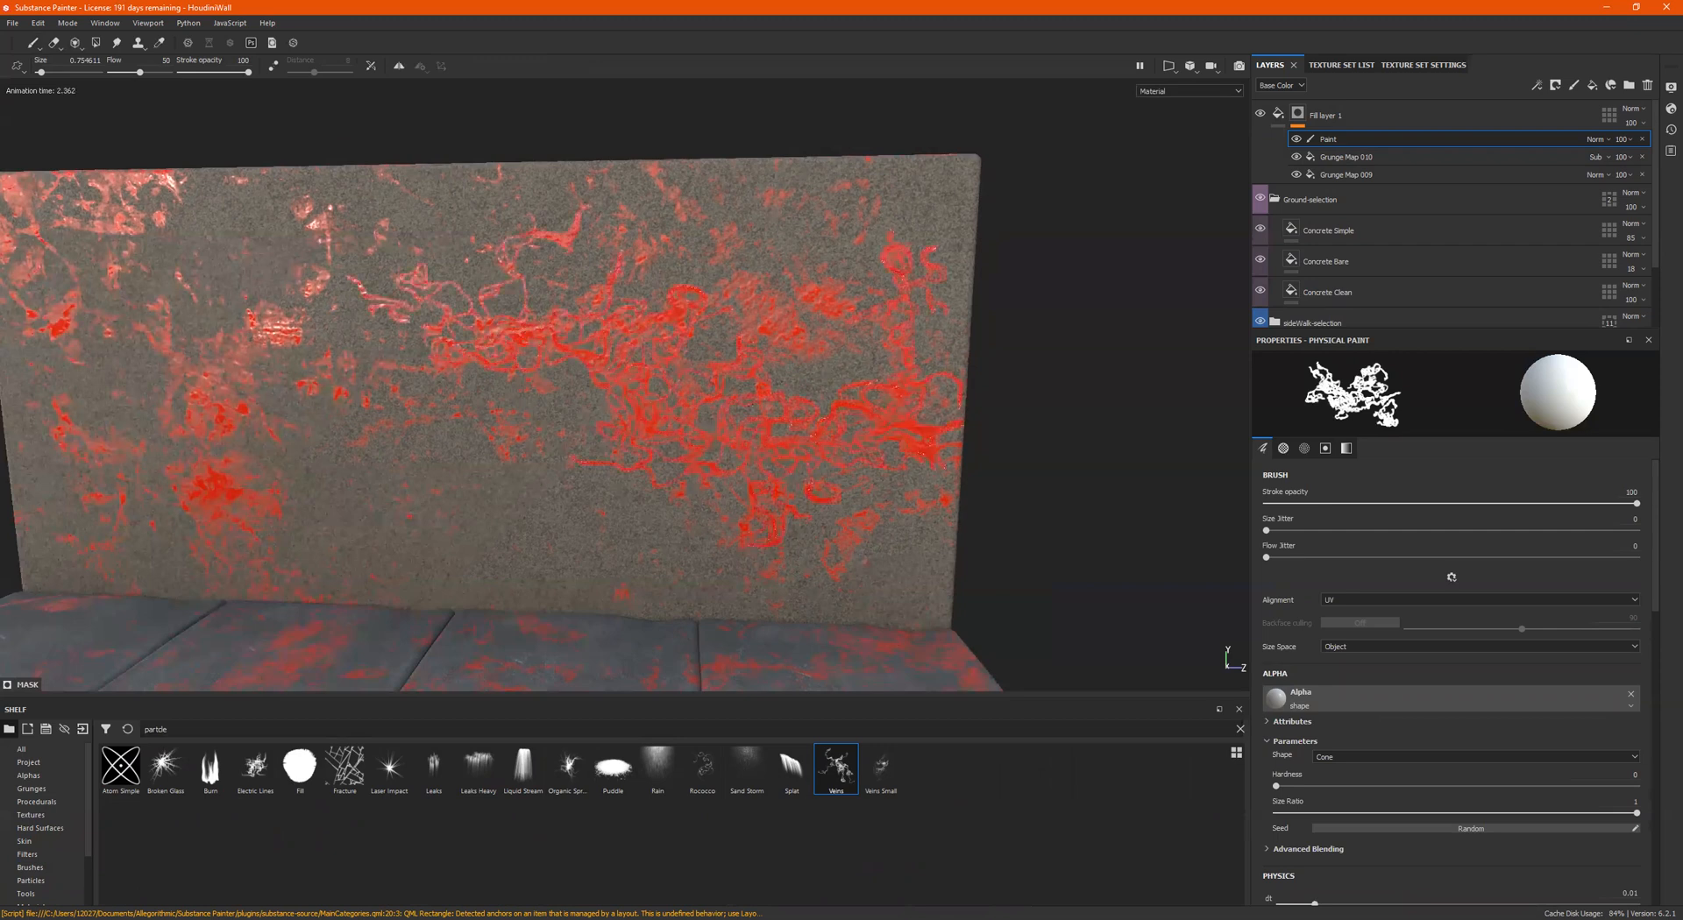
pyautogui.click(578, 539)
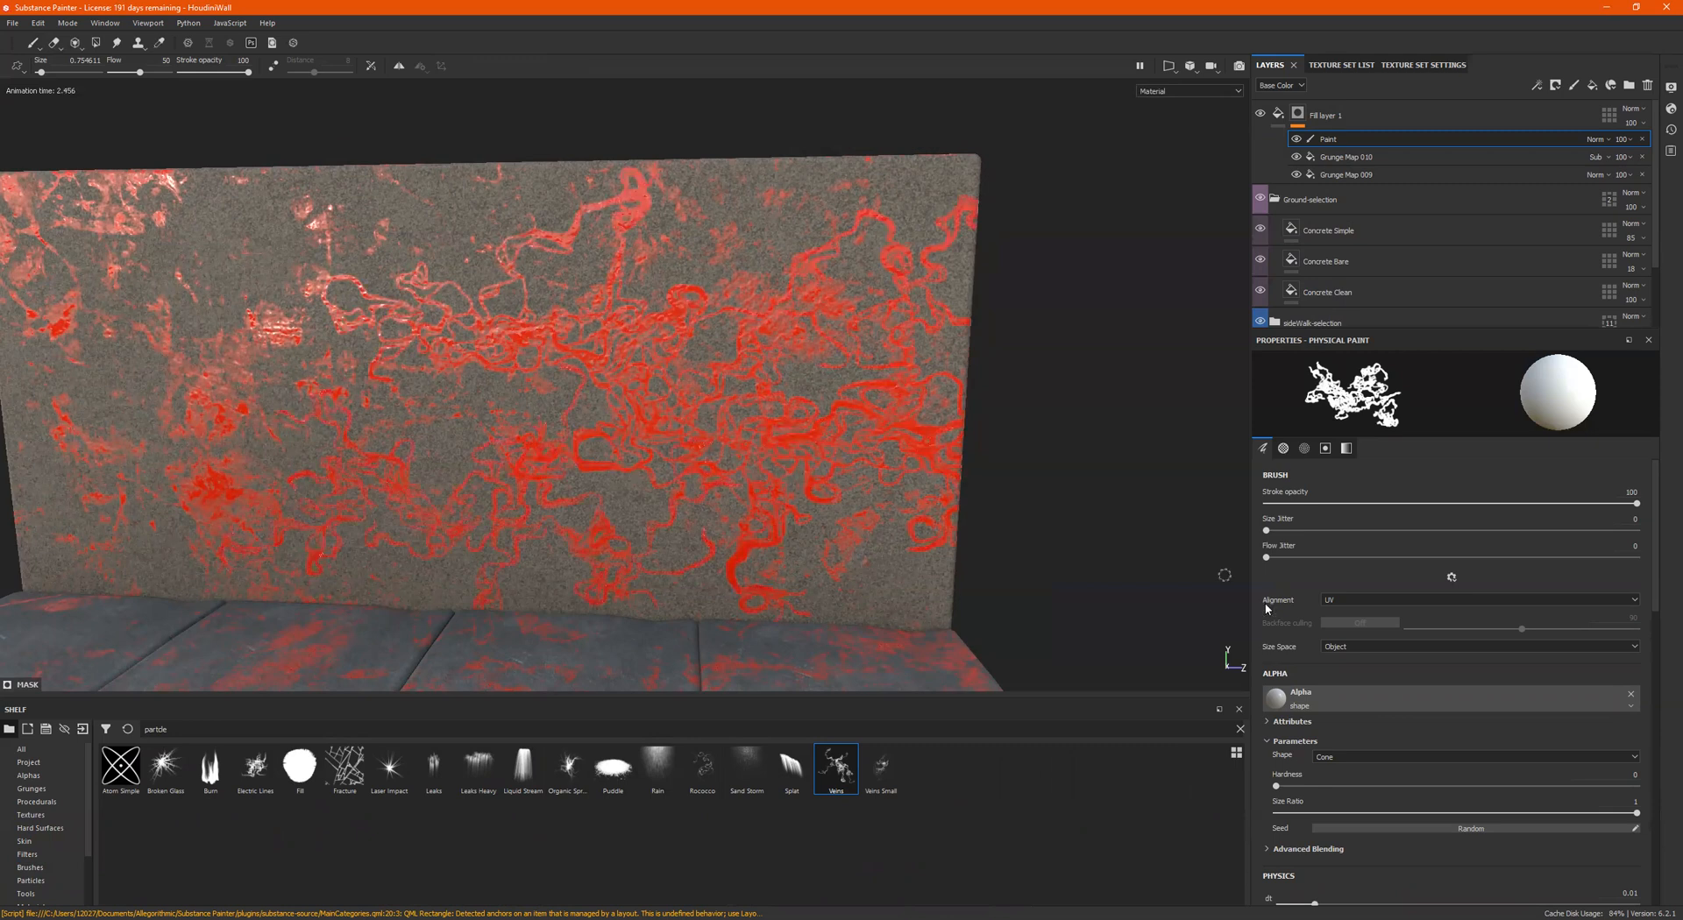
# Step: Set the Veins brush's ParticleLife to 0.74 in its physics parameters
pyautogui.scroll(-4, 1413, 728)
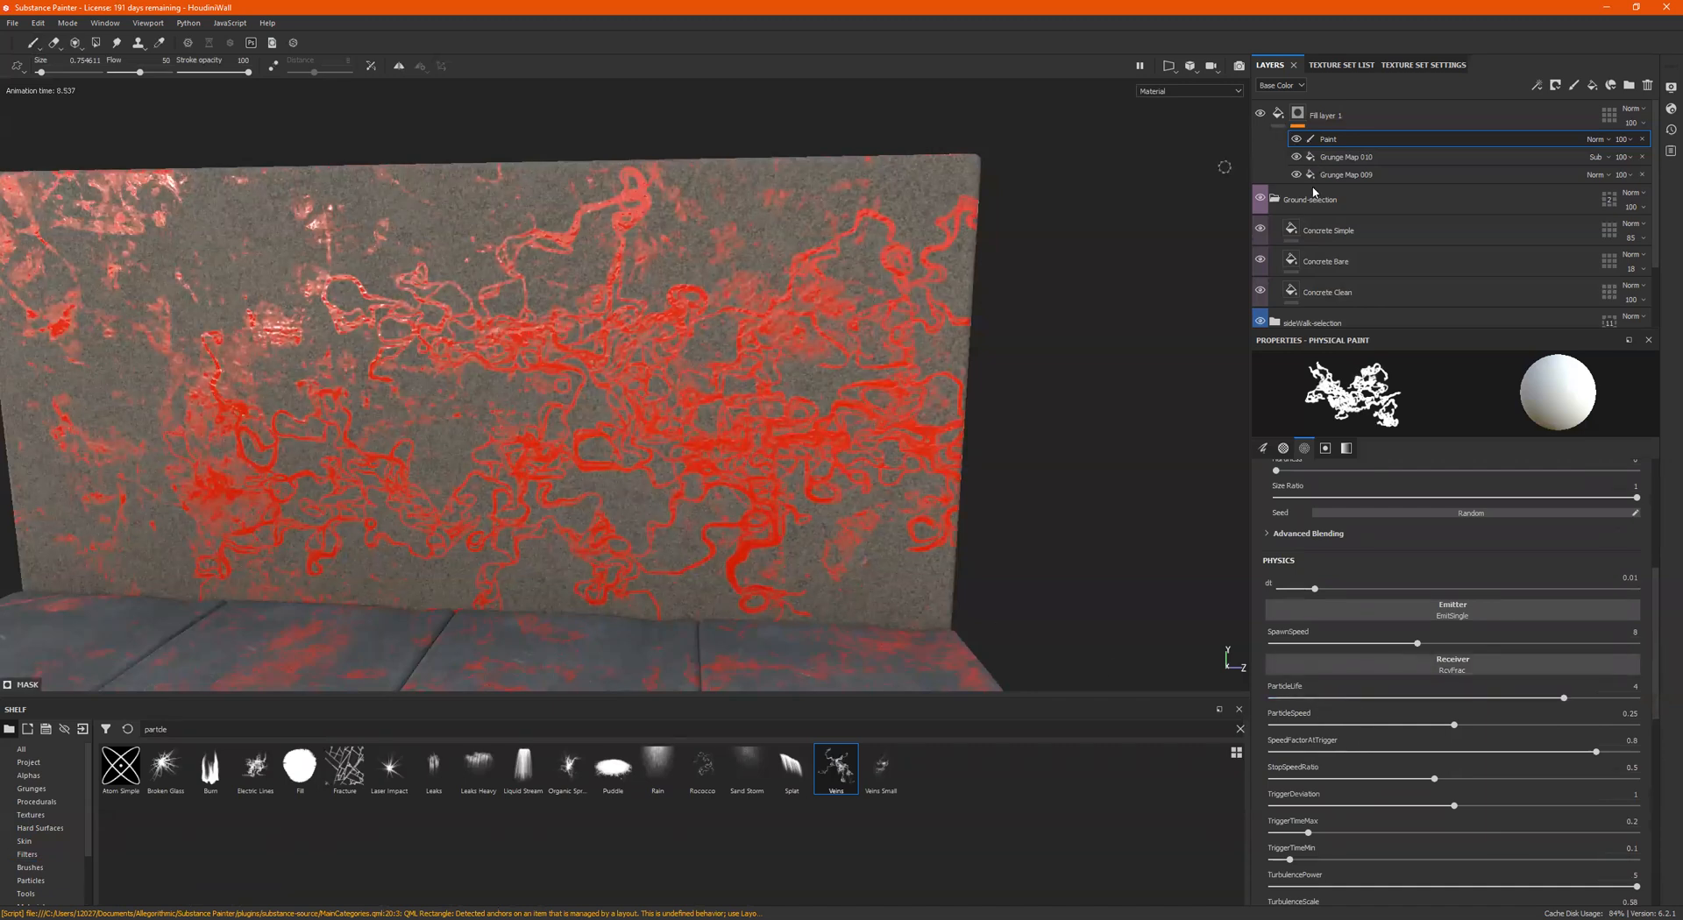
pyautogui.click(1325, 699)
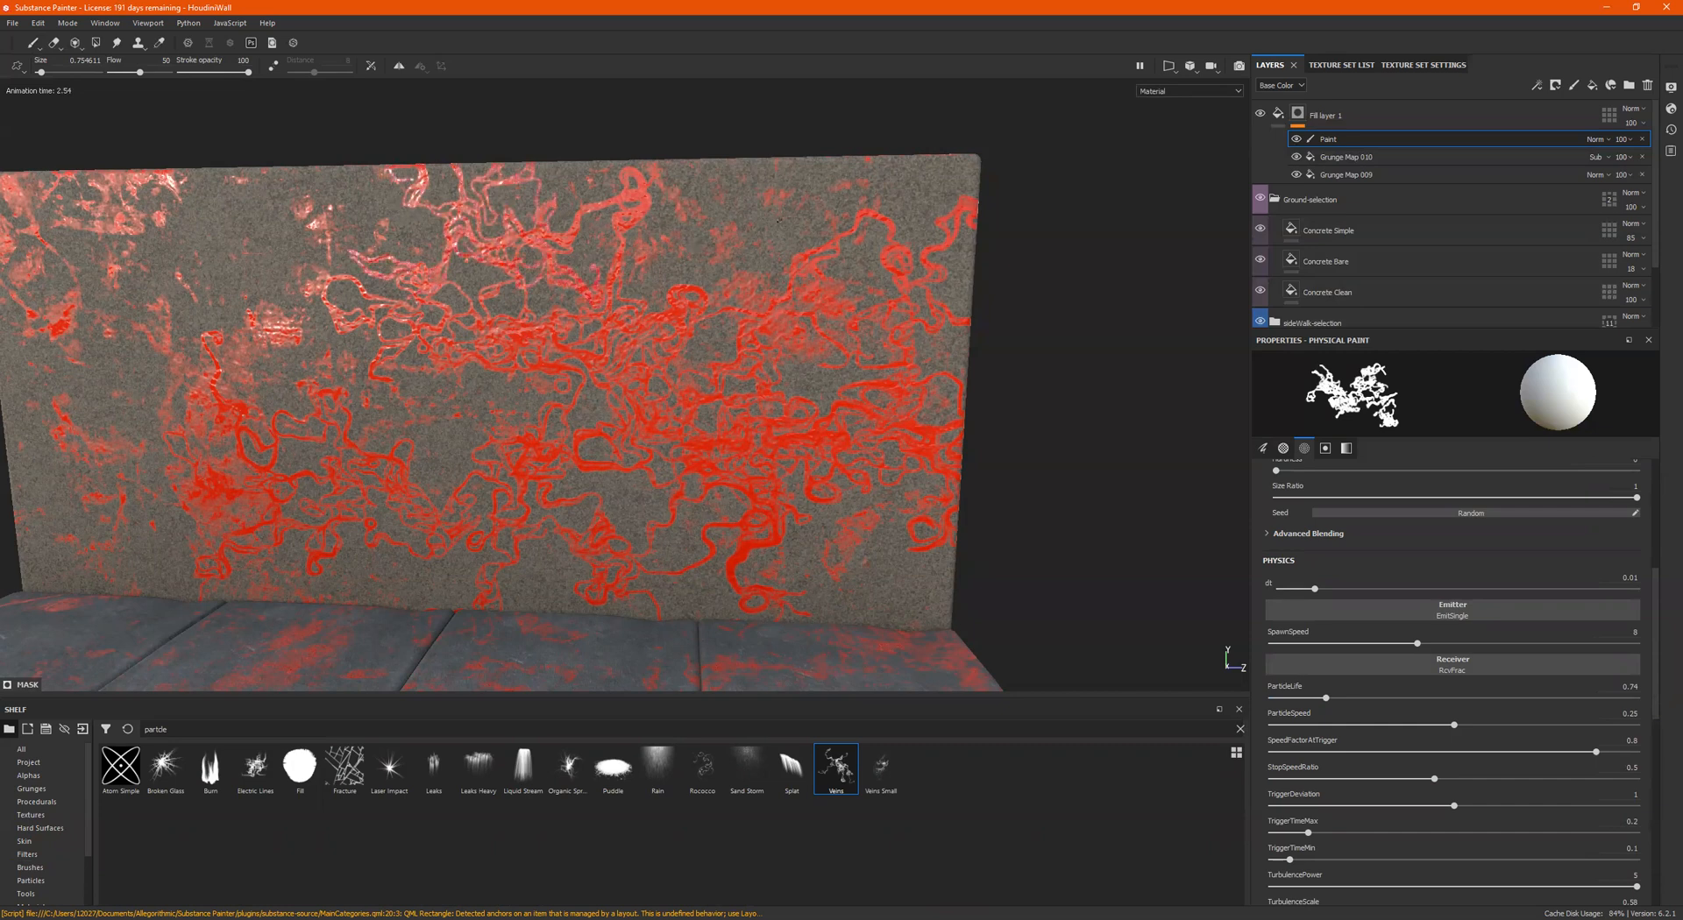
# Step: Set the Veins brush's ParticleSpeed to 0.05 and its ParticleLife to 3.15
pyautogui.click(1313, 725)
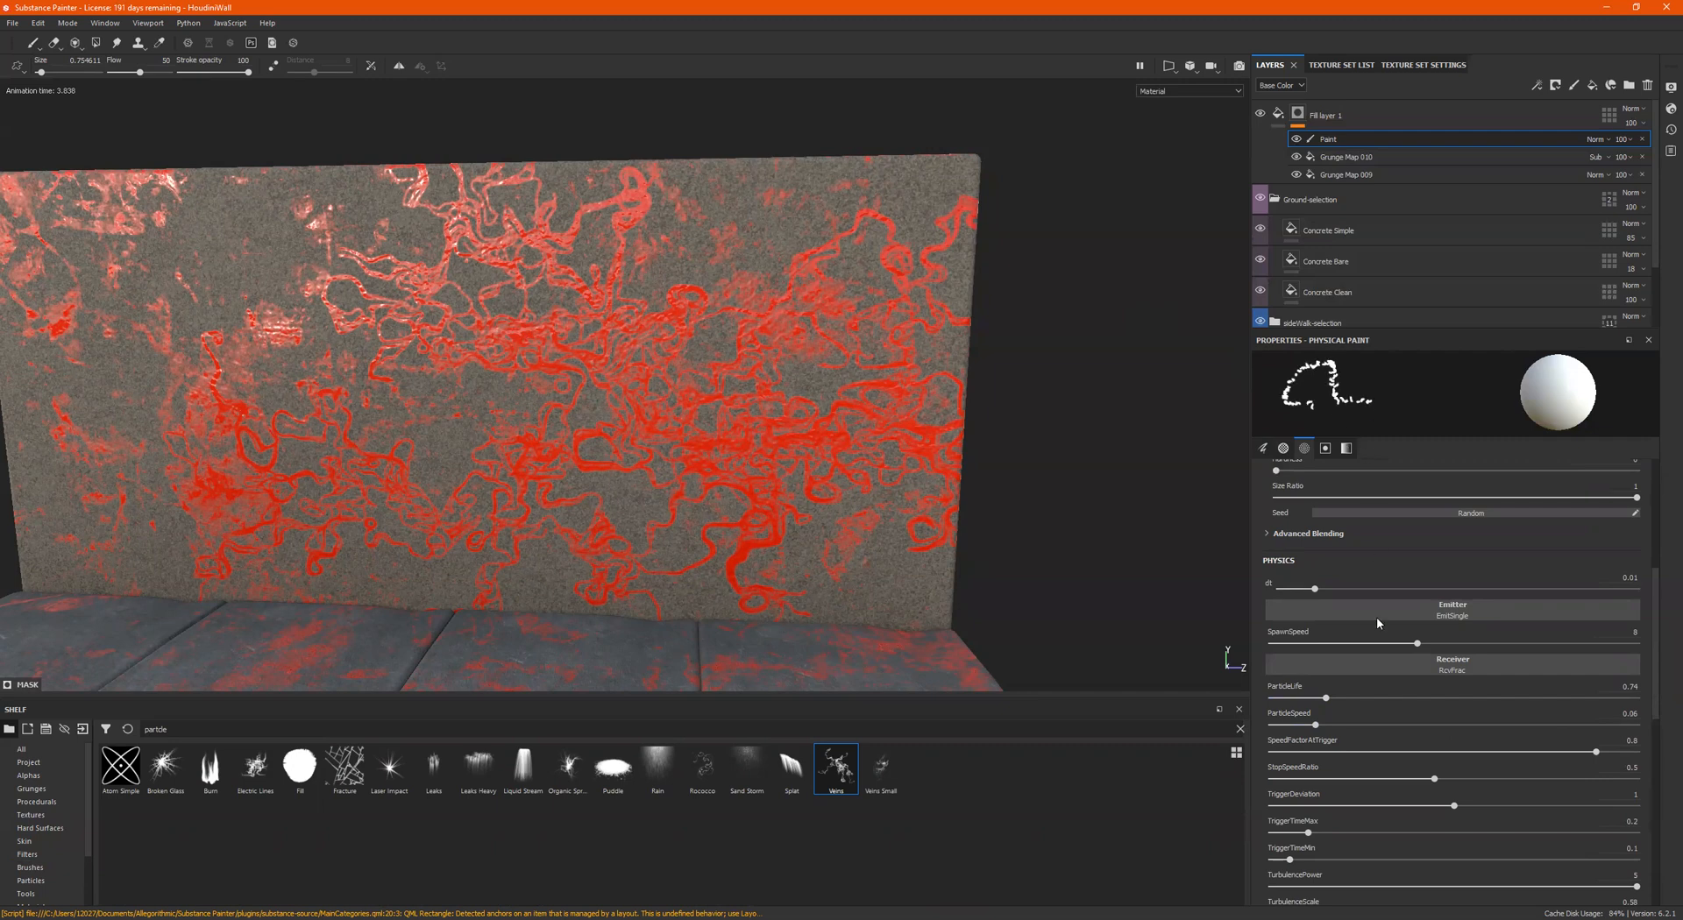
pyautogui.click(1498, 699)
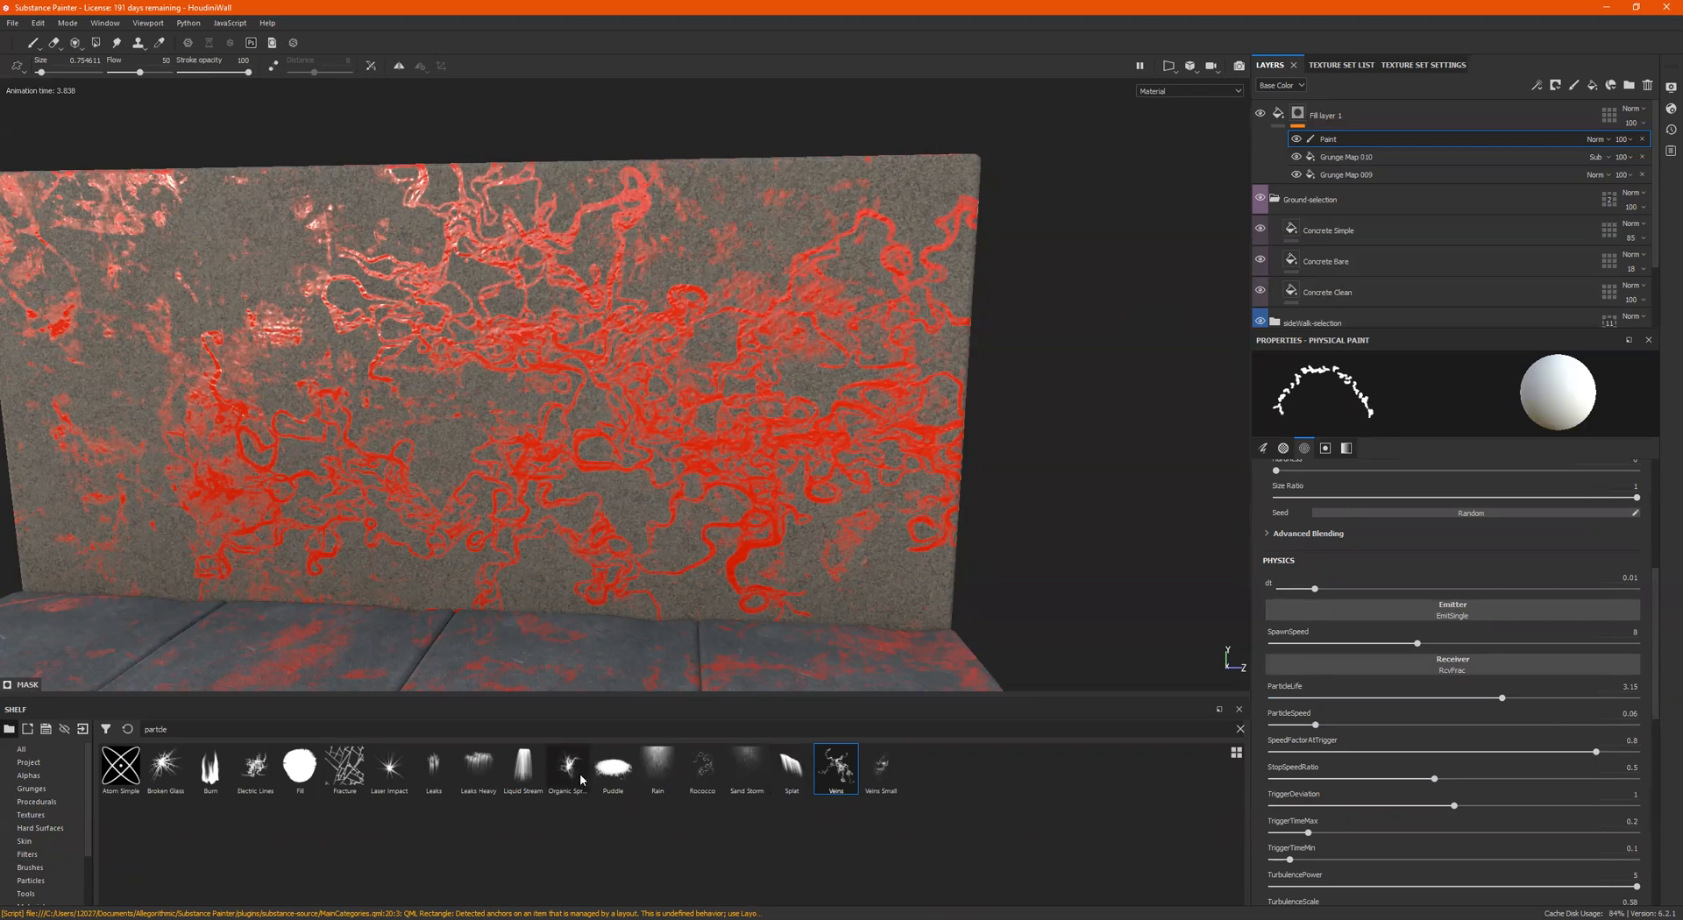
# Step: Switch to the Leaks particle brush, and replace the visible veins paint with a new paint effect in the fill layer's mask
pyautogui.click(444, 779)
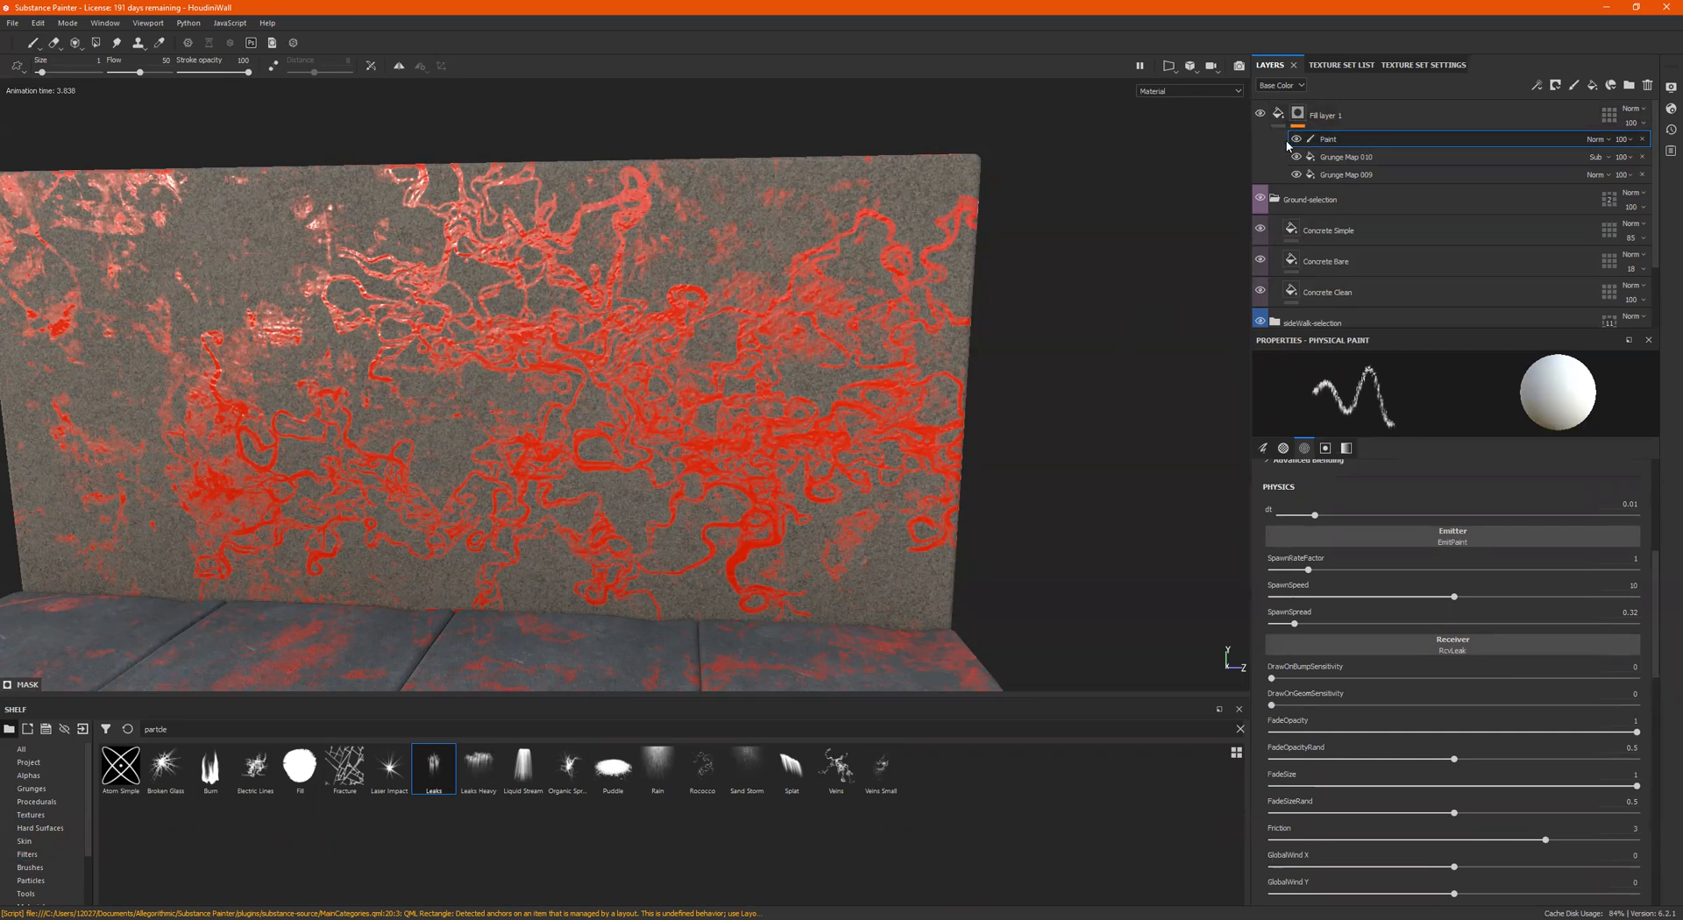
pyautogui.click(1297, 113)
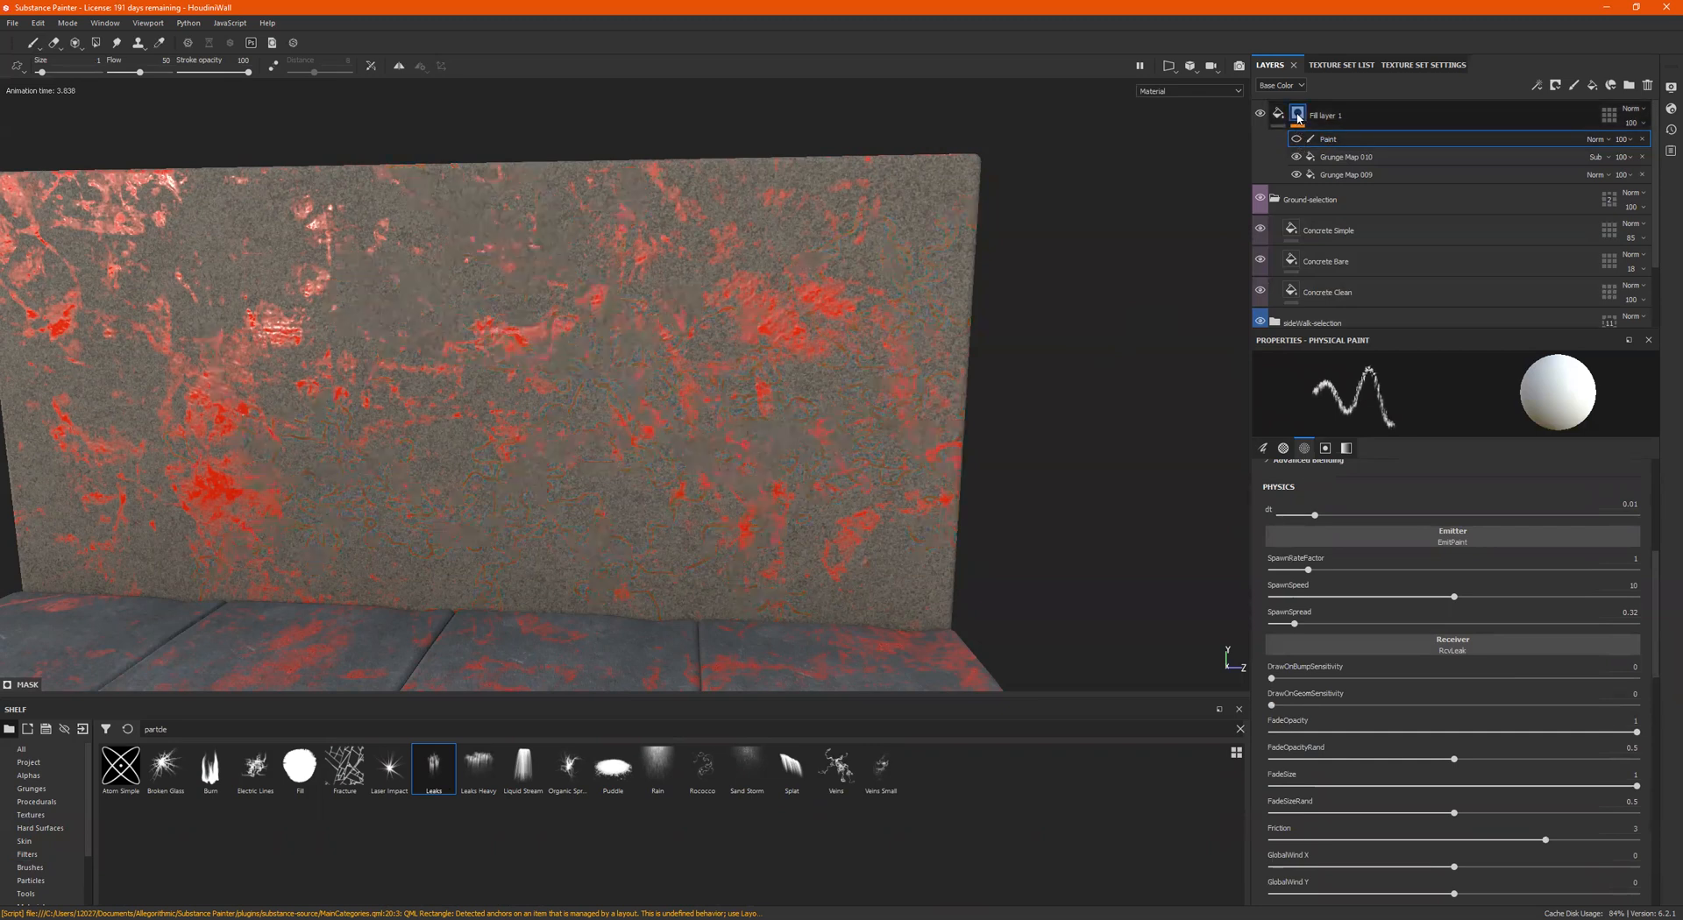
pyautogui.rightClick(1297, 113)
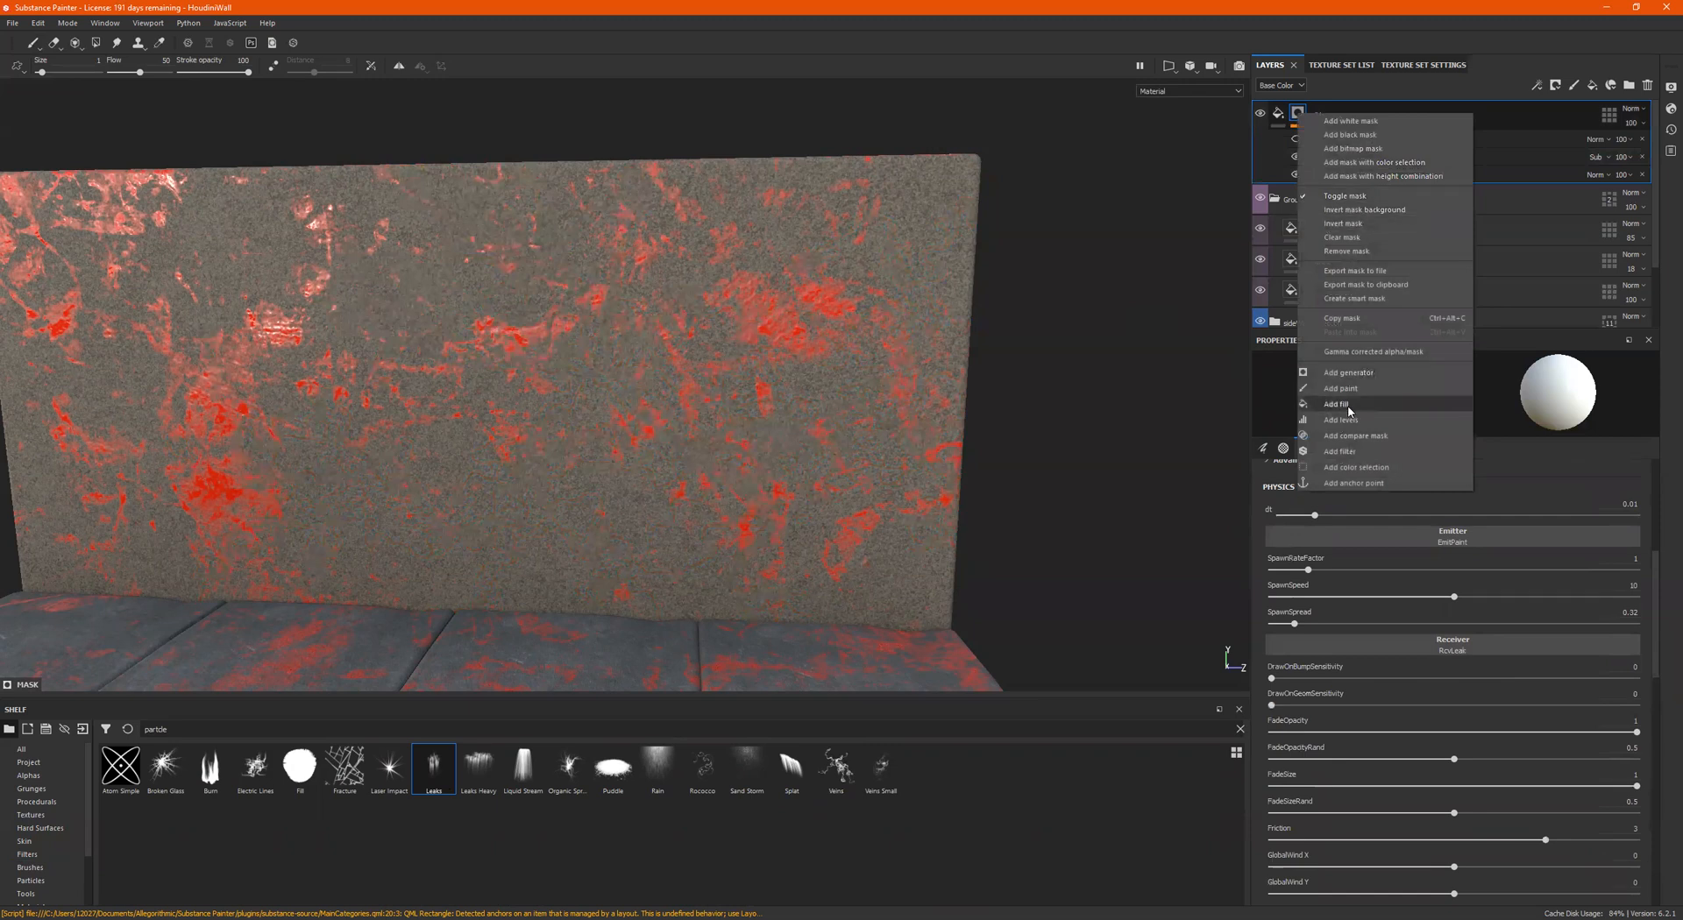
pyautogui.click(1343, 391)
# Step: Hide the Grunge Map 010 and Grunge Map 009 fills in the fill layer's mask
pyautogui.keyDown('alt'); pyautogui.moveTo(731, 349); pyautogui.dragTo(827, 350); pyautogui.keyUp('alt')
pyautogui.keyDown('alt'); pyautogui.moveTo(827, 350); pyautogui.dragTo(826, 355, button='middle'); pyautogui.keyUp('alt')
pyautogui.click(1295, 175)
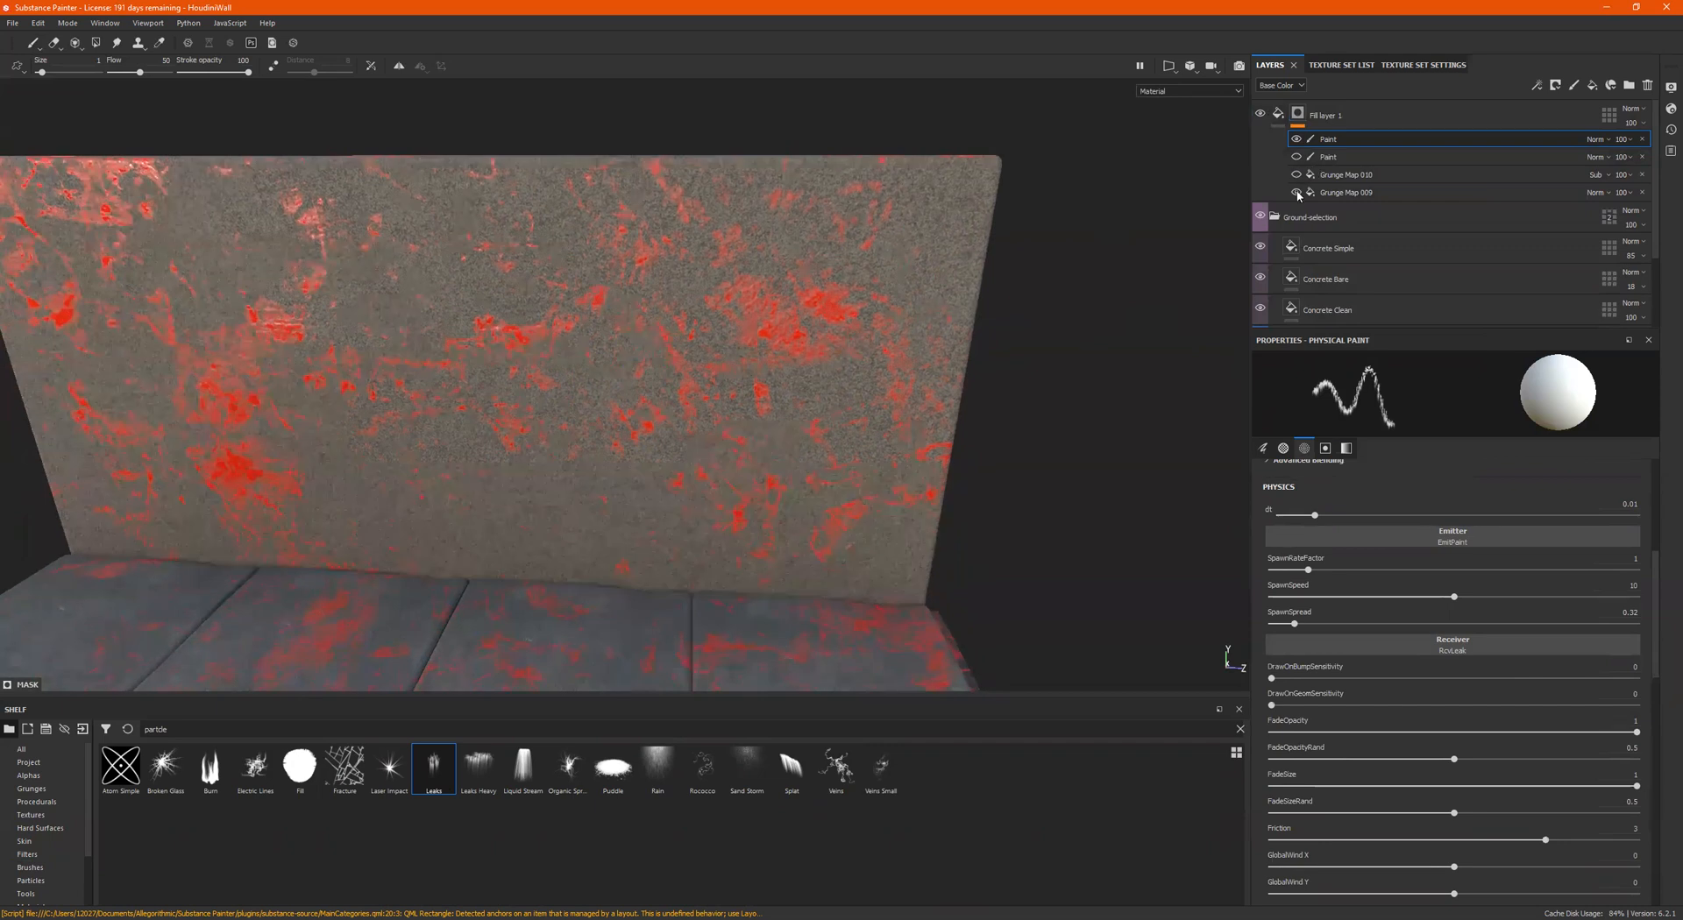
pyautogui.click(1296, 192)
# Step: Paint red leak streaks across the upper wall in the new paint effect with the Leaks brush
pyautogui.keyDown('alt'); pyautogui.moveTo(618, 319); pyautogui.dragTo(596, 302); pyautogui.keyUp('alt')
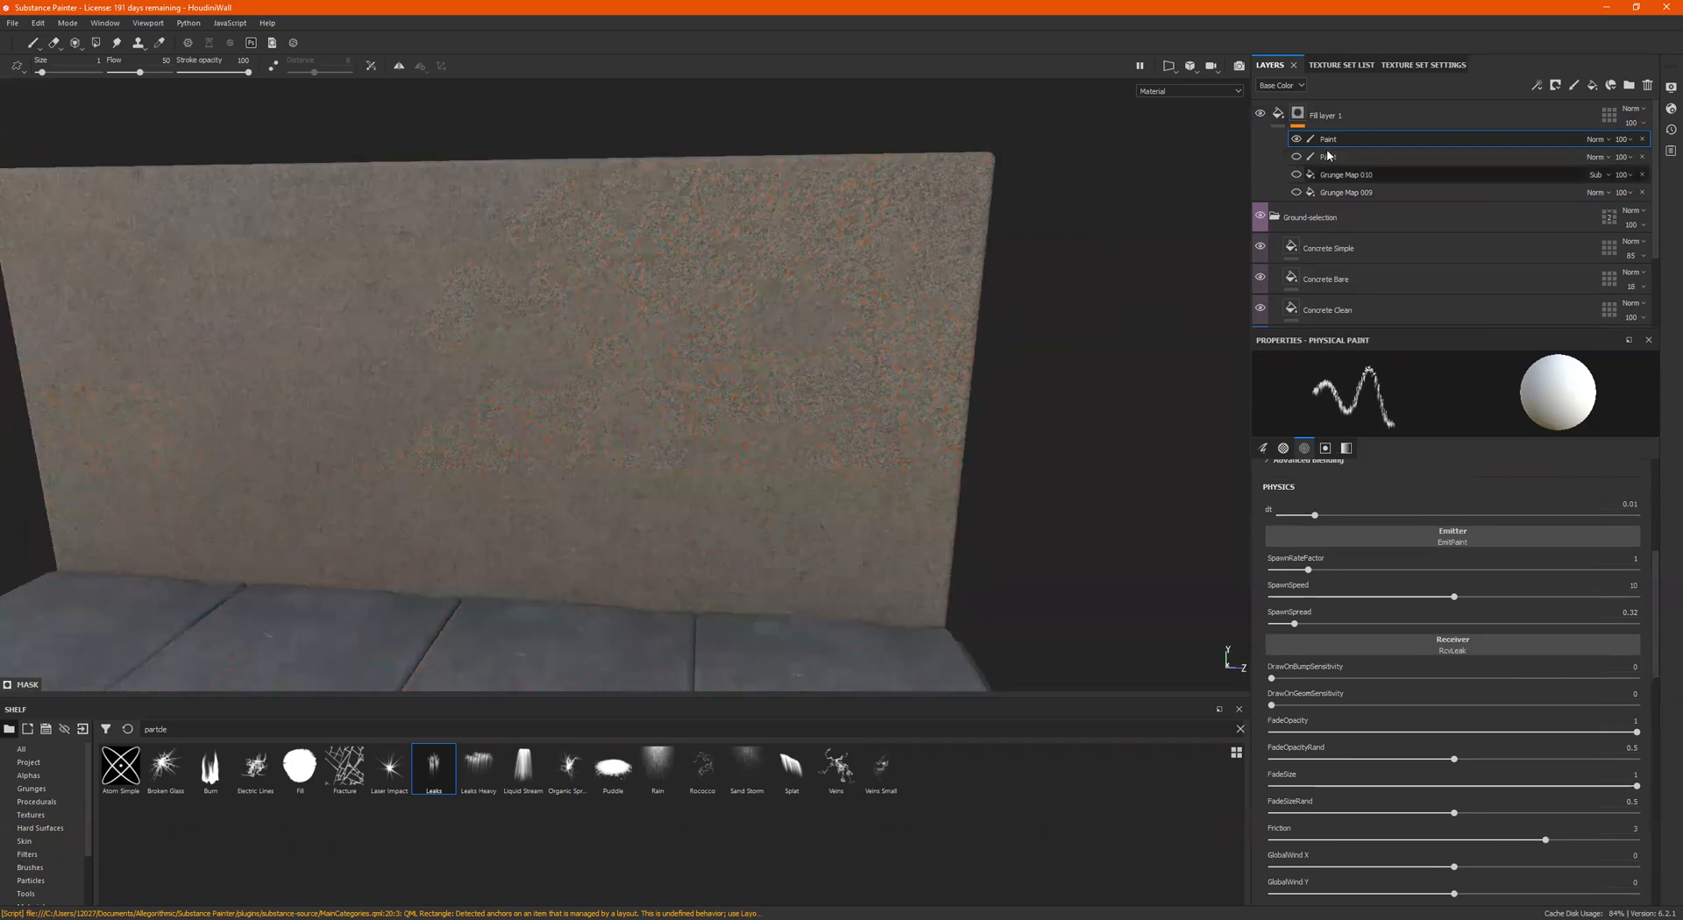
pyautogui.moveTo(385, 303)
pyautogui.mouseDown()
pyautogui.moveTo(727, 273)
pyautogui.moveTo(838, 282)
pyautogui.mouseUp()
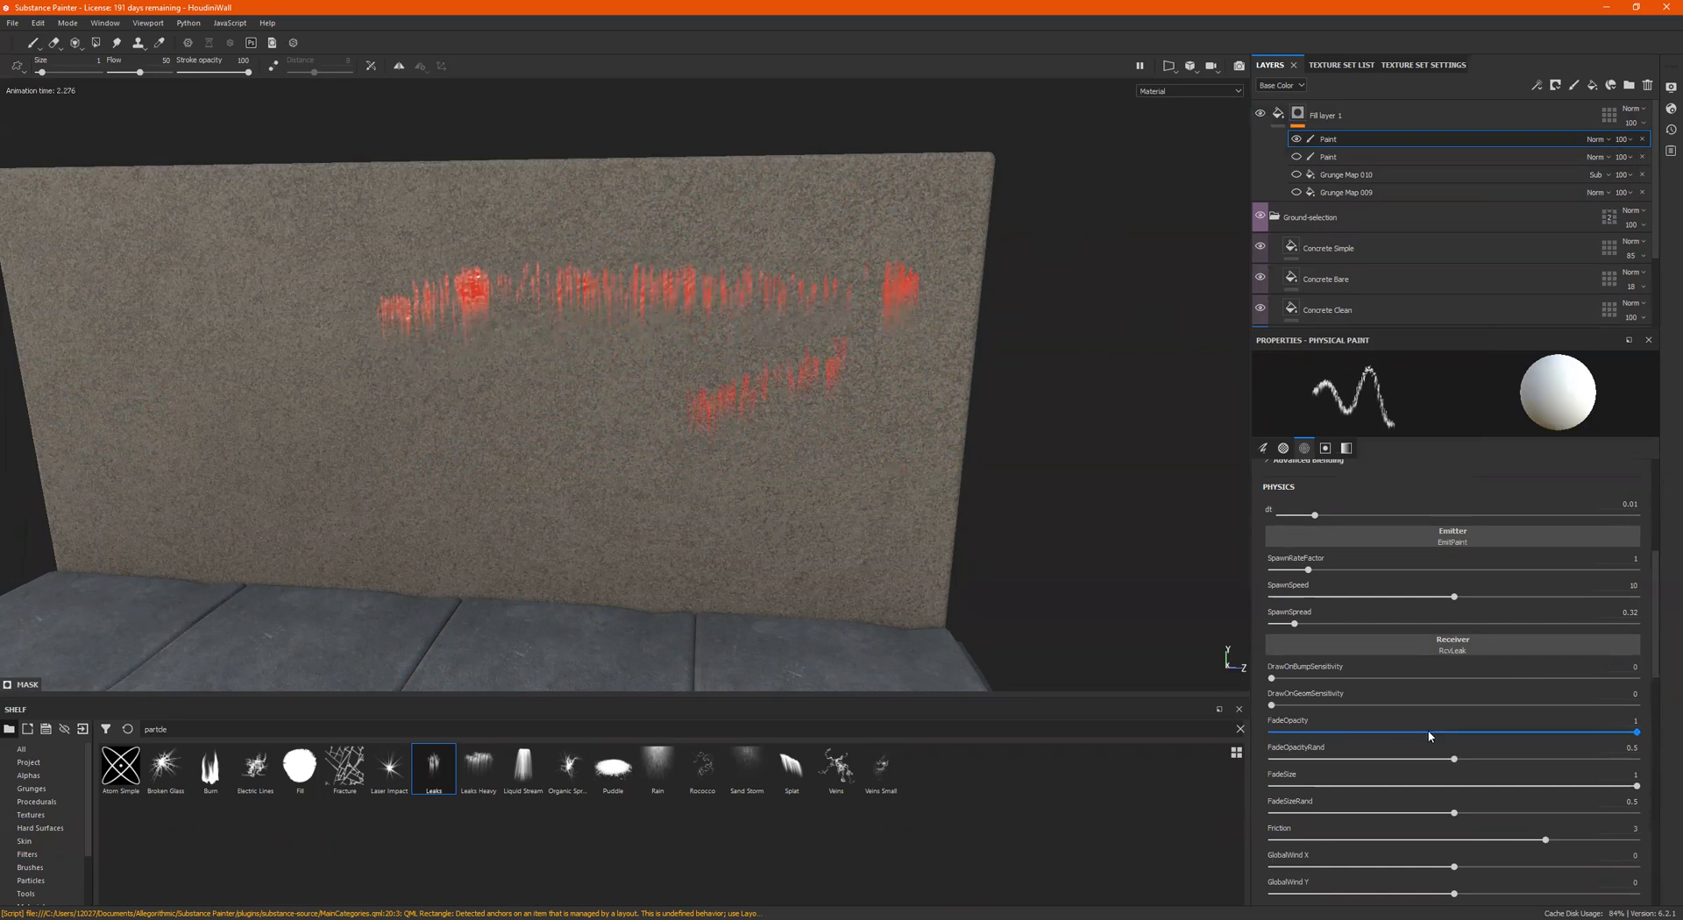
# Step: Set the Leaks brush's GlobalWind Z to -0.68 and paint more streaks on the middle of the wall
pyautogui.scroll(-3, 1413, 726)
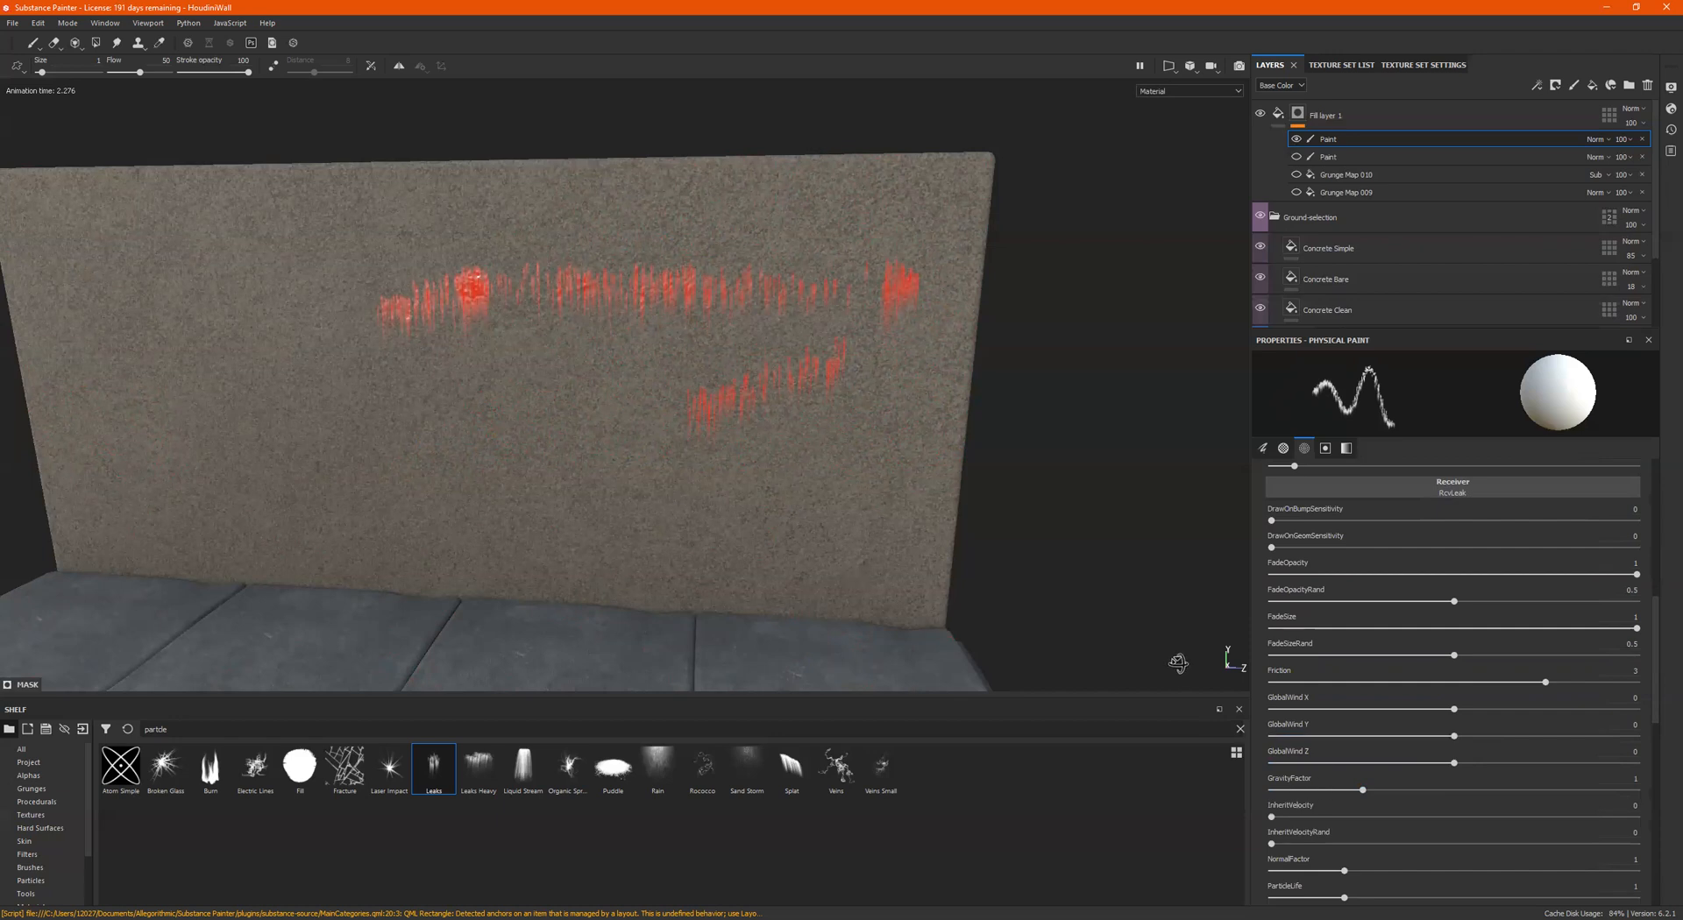
pyautogui.keyDown('alt'); pyautogui.moveTo(976, 655); pyautogui.dragTo(1034, 647); pyautogui.keyUp('alt')
pyautogui.keyDown('alt'); pyautogui.moveTo(633, 442); pyautogui.dragTo(849, 421); pyautogui.keyUp('alt')
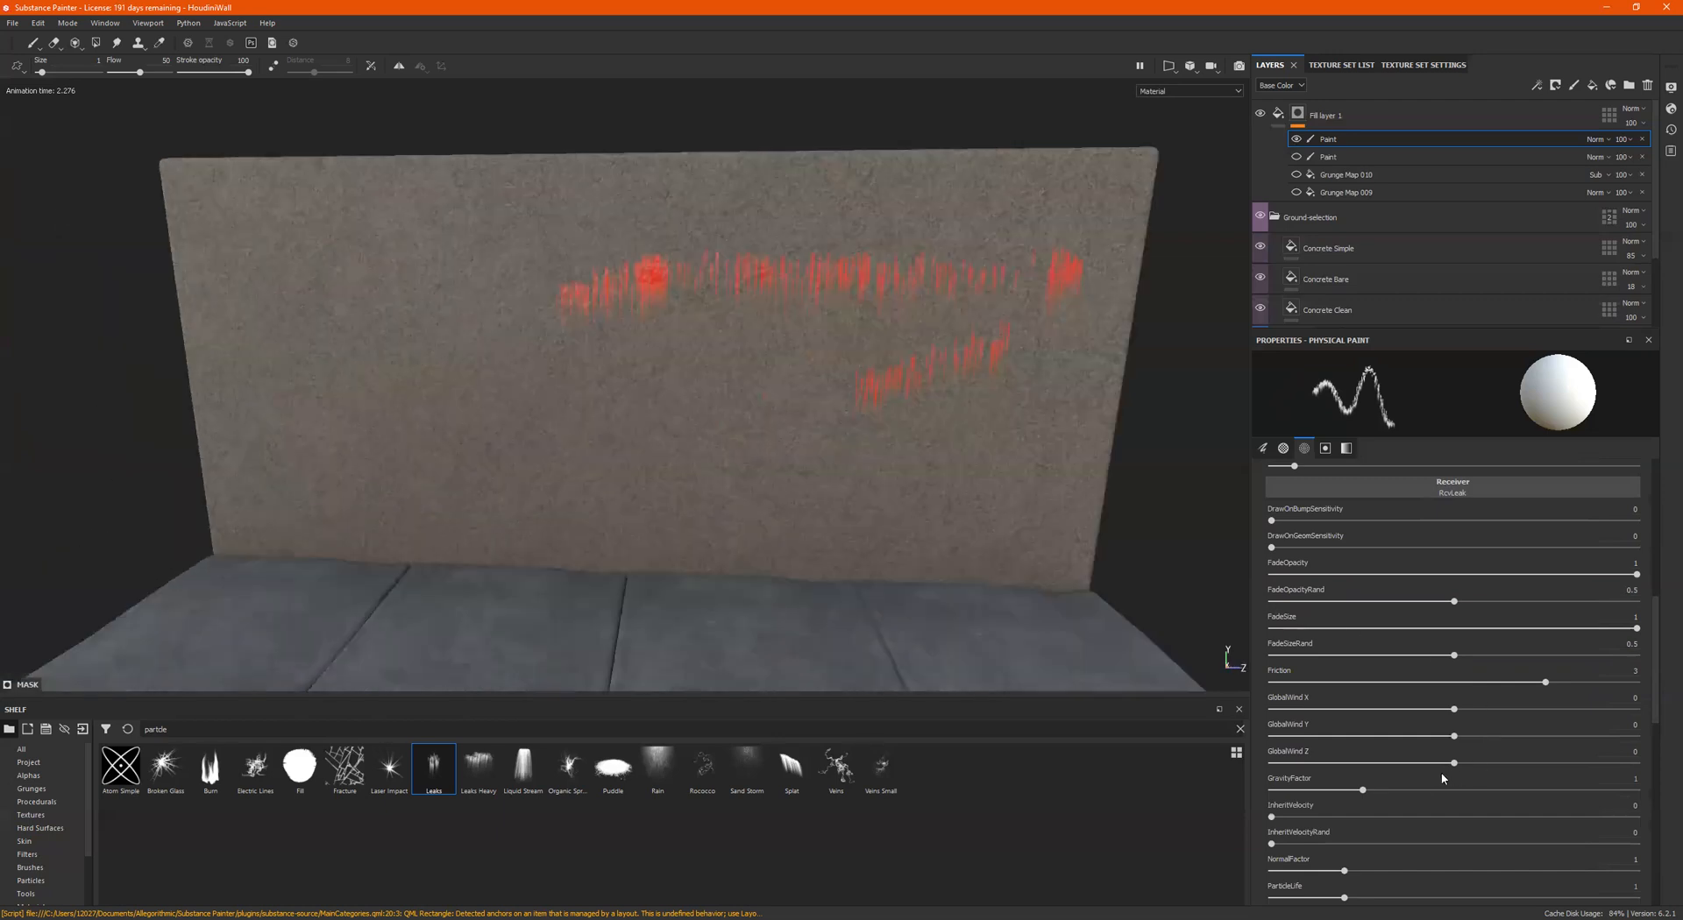
pyautogui.moveTo(1454, 763); pyautogui.dragTo(1329, 762)
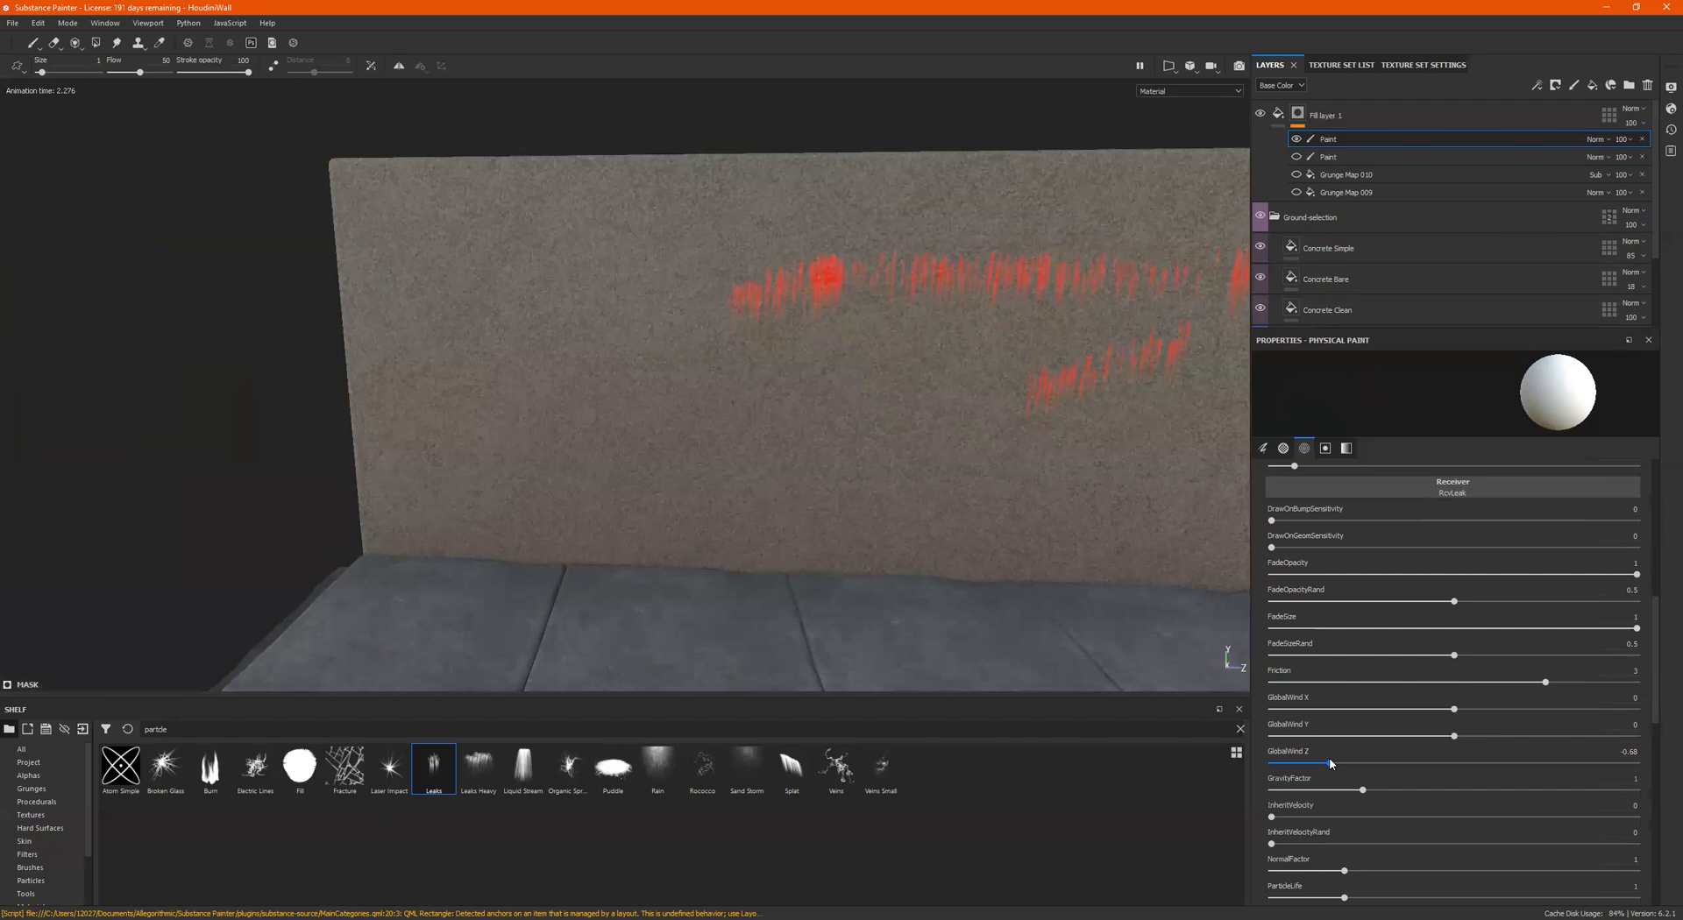
pyautogui.moveTo(764, 373); pyautogui.dragTo(561, 359)
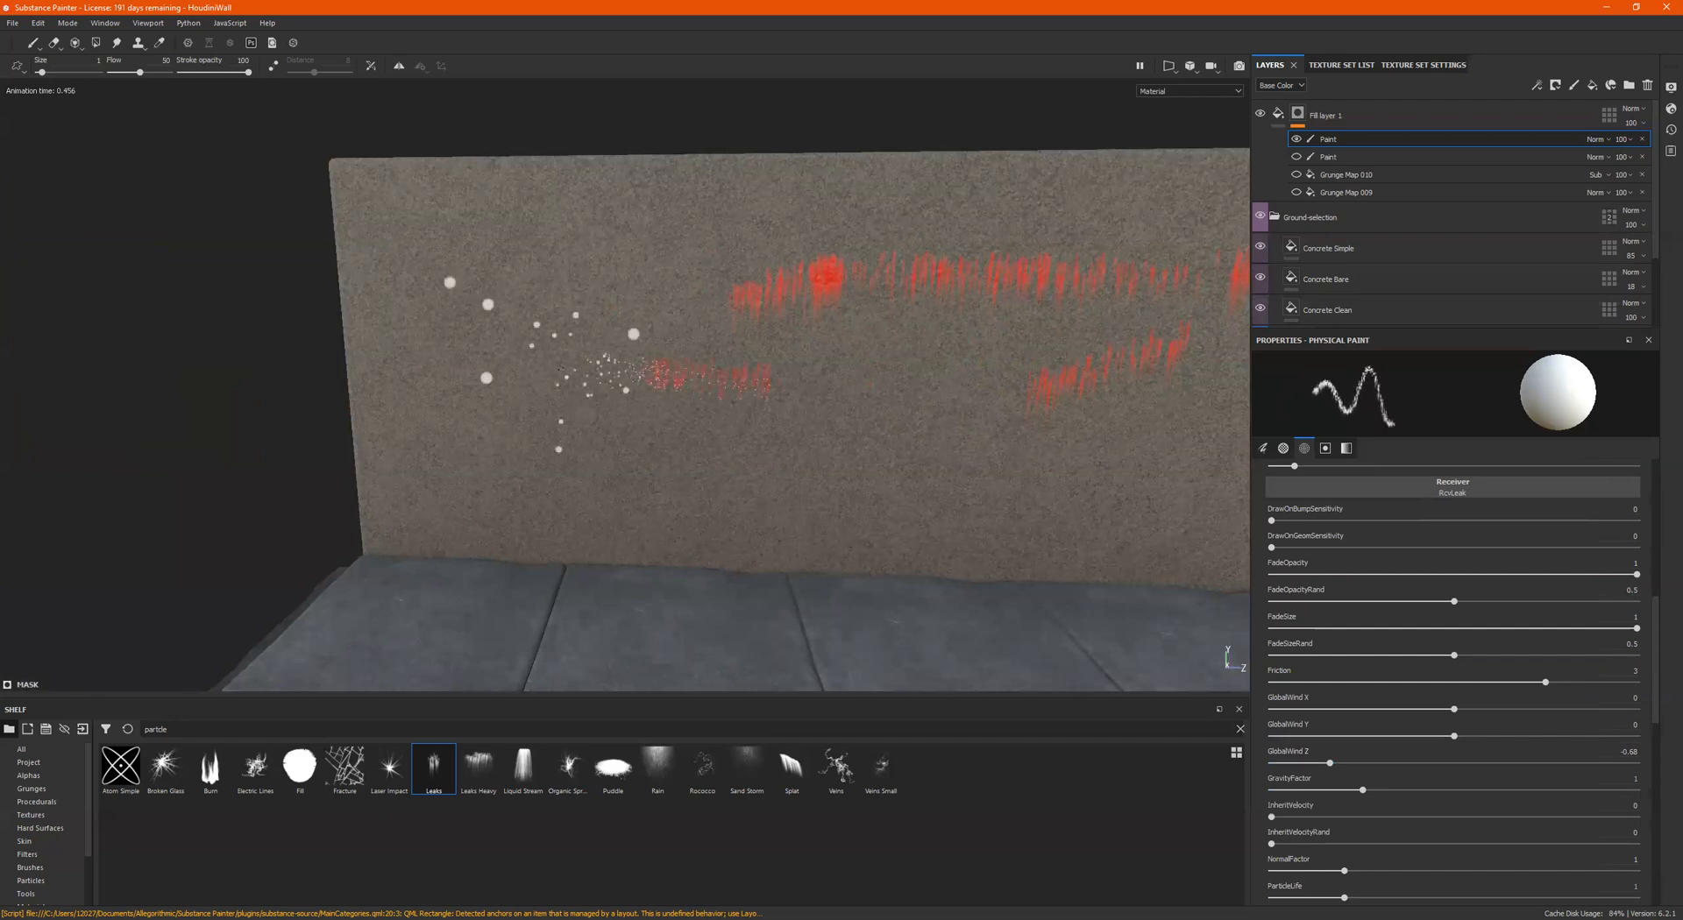
pyautogui.click(793, 359)
pyautogui.moveTo(714, 348); pyautogui.dragTo(654, 343)
# Step: Try GlobalWind Z at -1 and at 1, painting leak streaks on the wall with each setting
pyautogui.moveTo(1308, 761); pyautogui.dragTo(1269, 763)
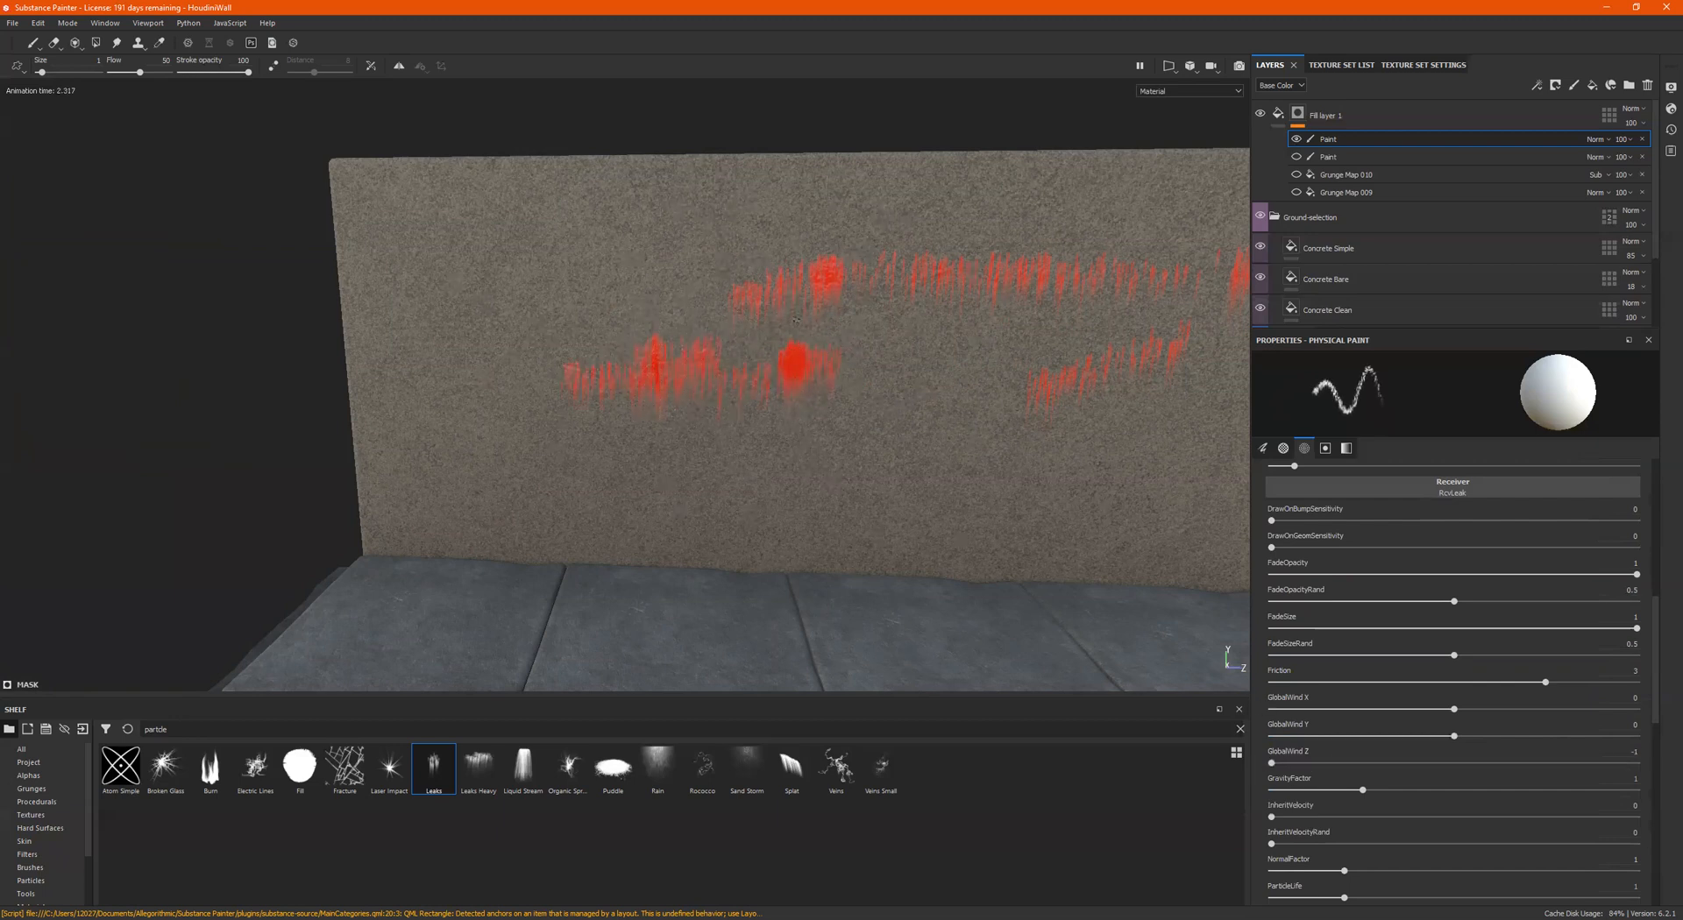
pyautogui.moveTo(522, 221); pyautogui.dragTo(617, 226)
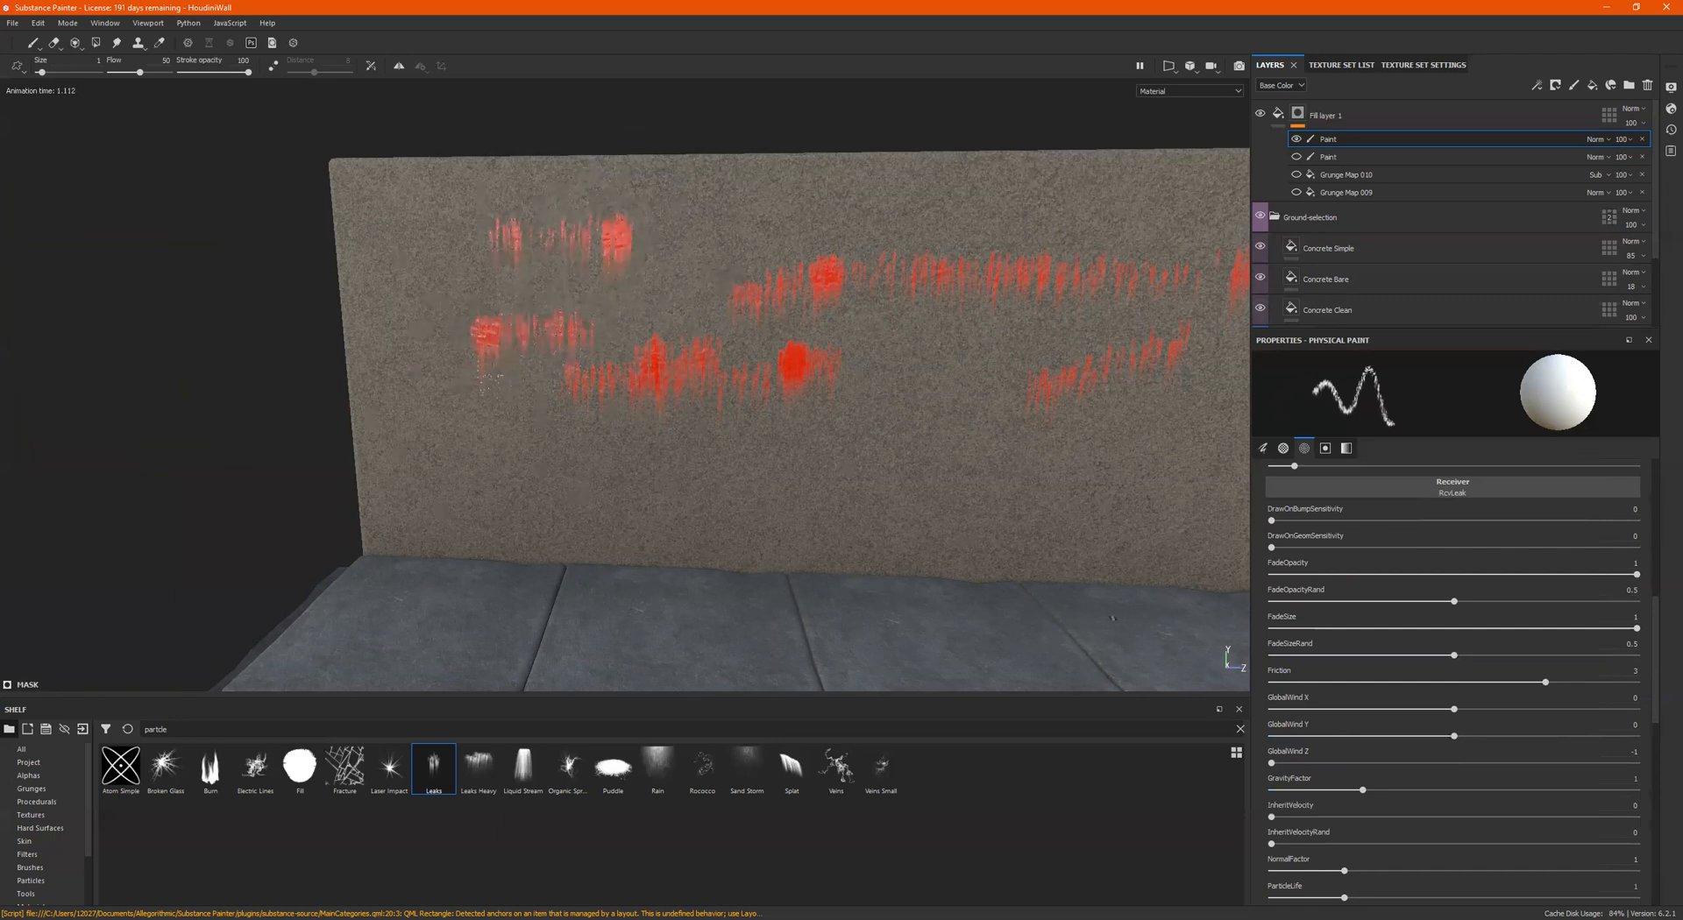
pyautogui.moveTo(1582, 763); pyautogui.dragTo(1637, 764)
pyautogui.click(706, 478)
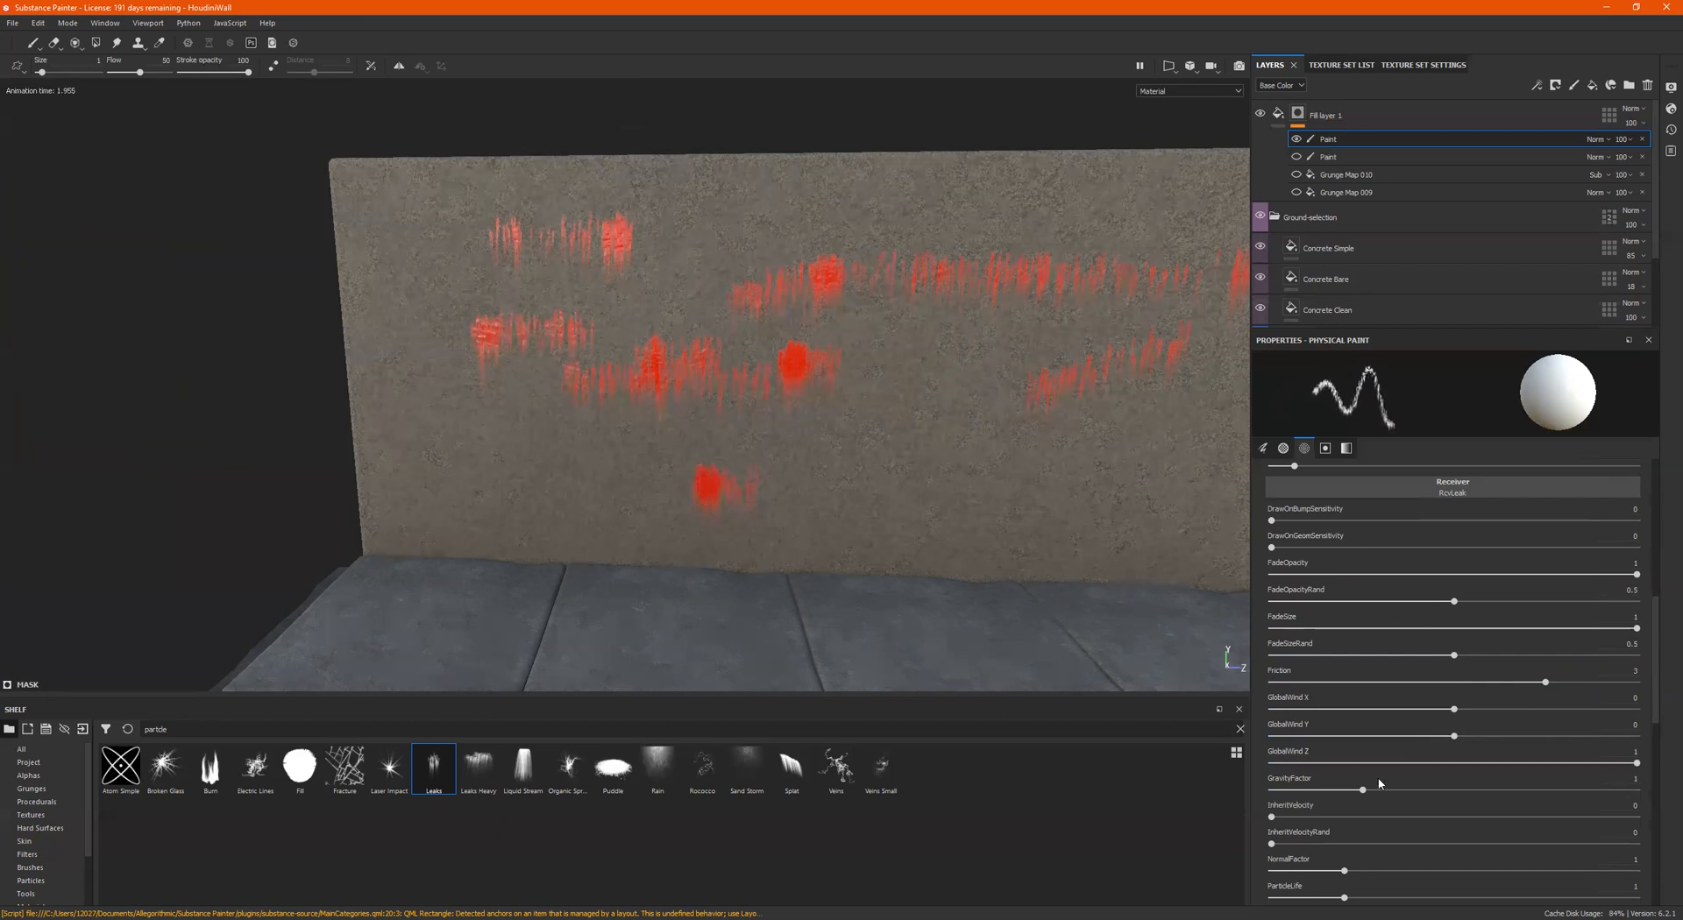
# Step: Set GlobalWind Z to 0.01 and GlobalWind Y to 0.82, and paint several leak streaks on the lower wall
pyautogui.click(1456, 763)
pyautogui.moveTo(1454, 736); pyautogui.dragTo(1604, 736)
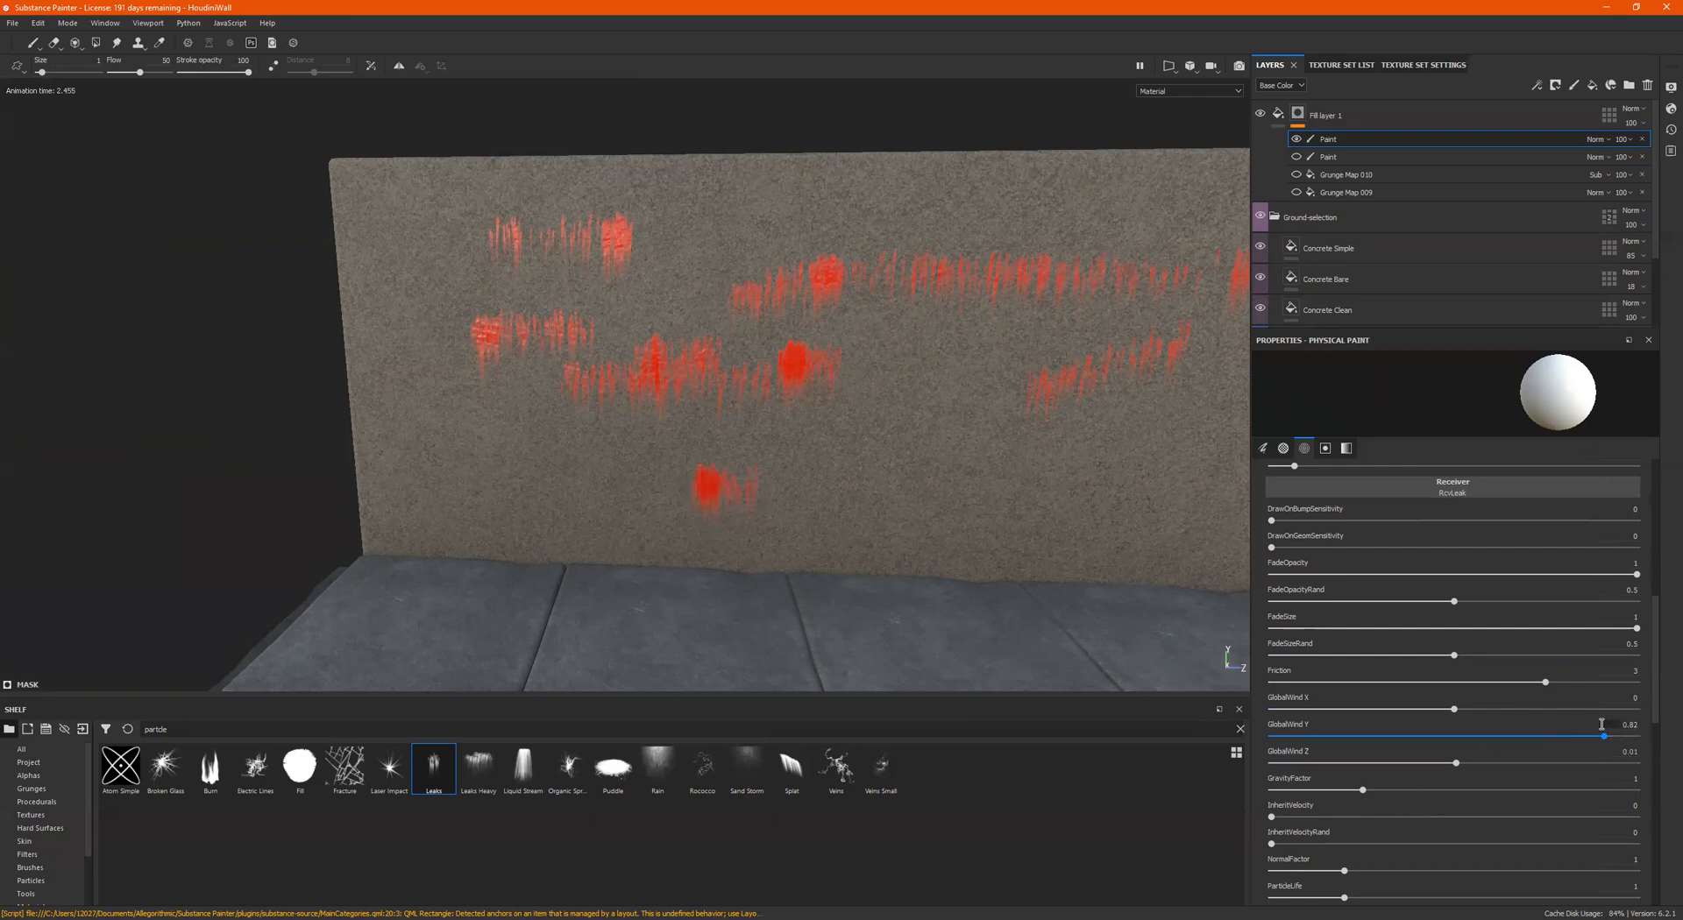
pyautogui.click(934, 451)
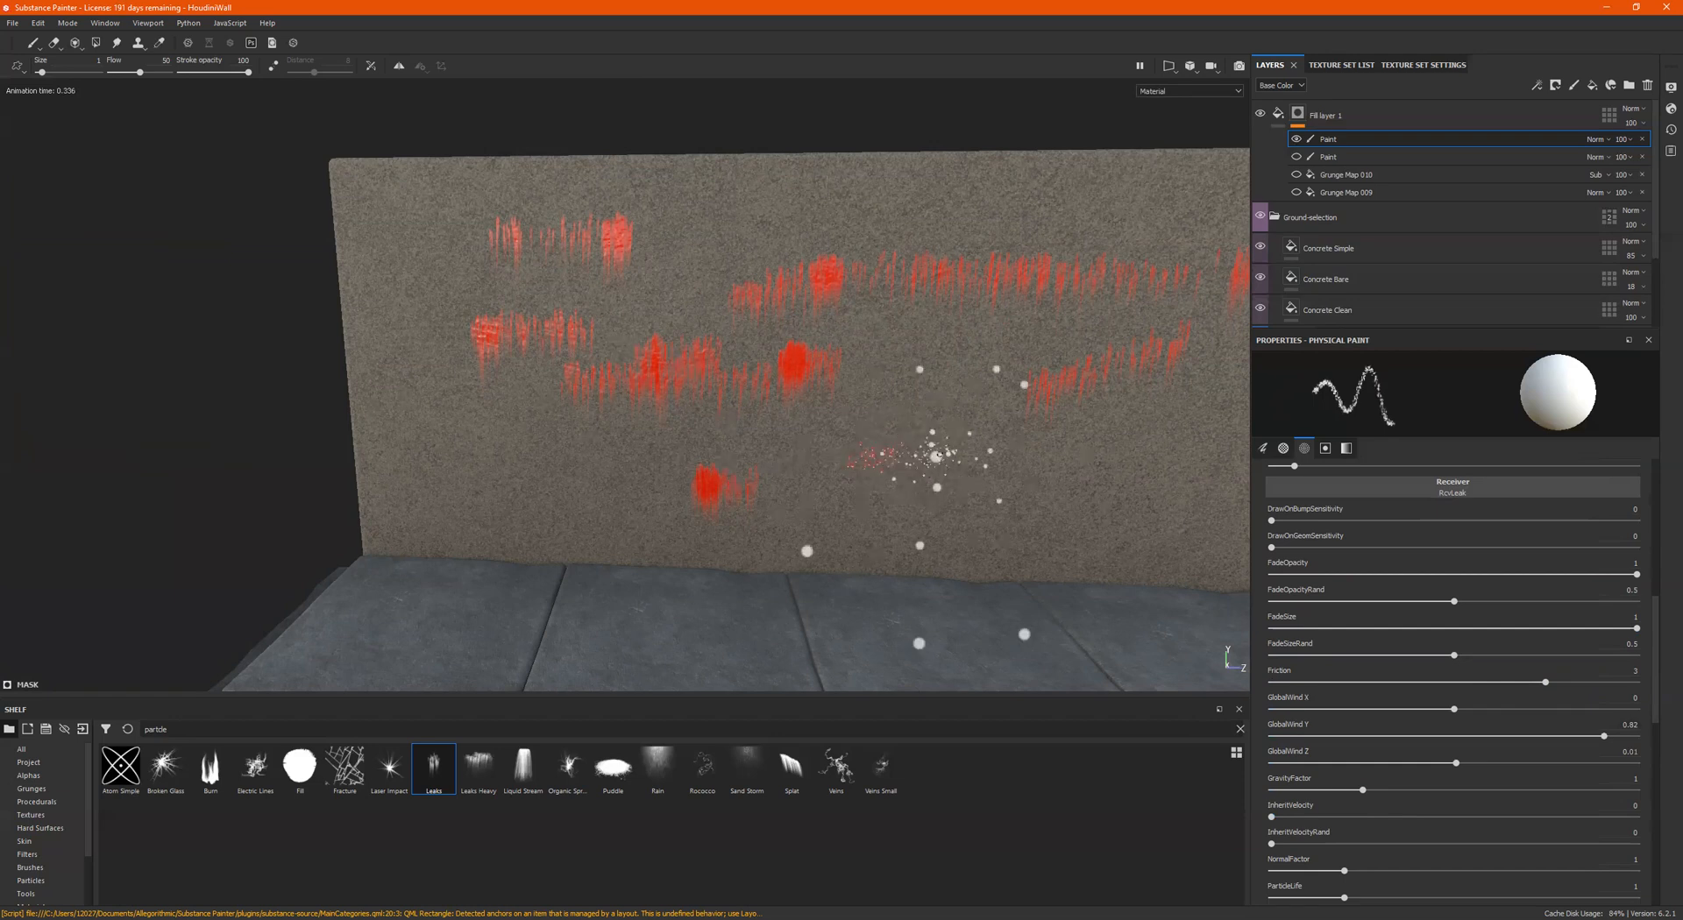
pyautogui.click(954, 383)
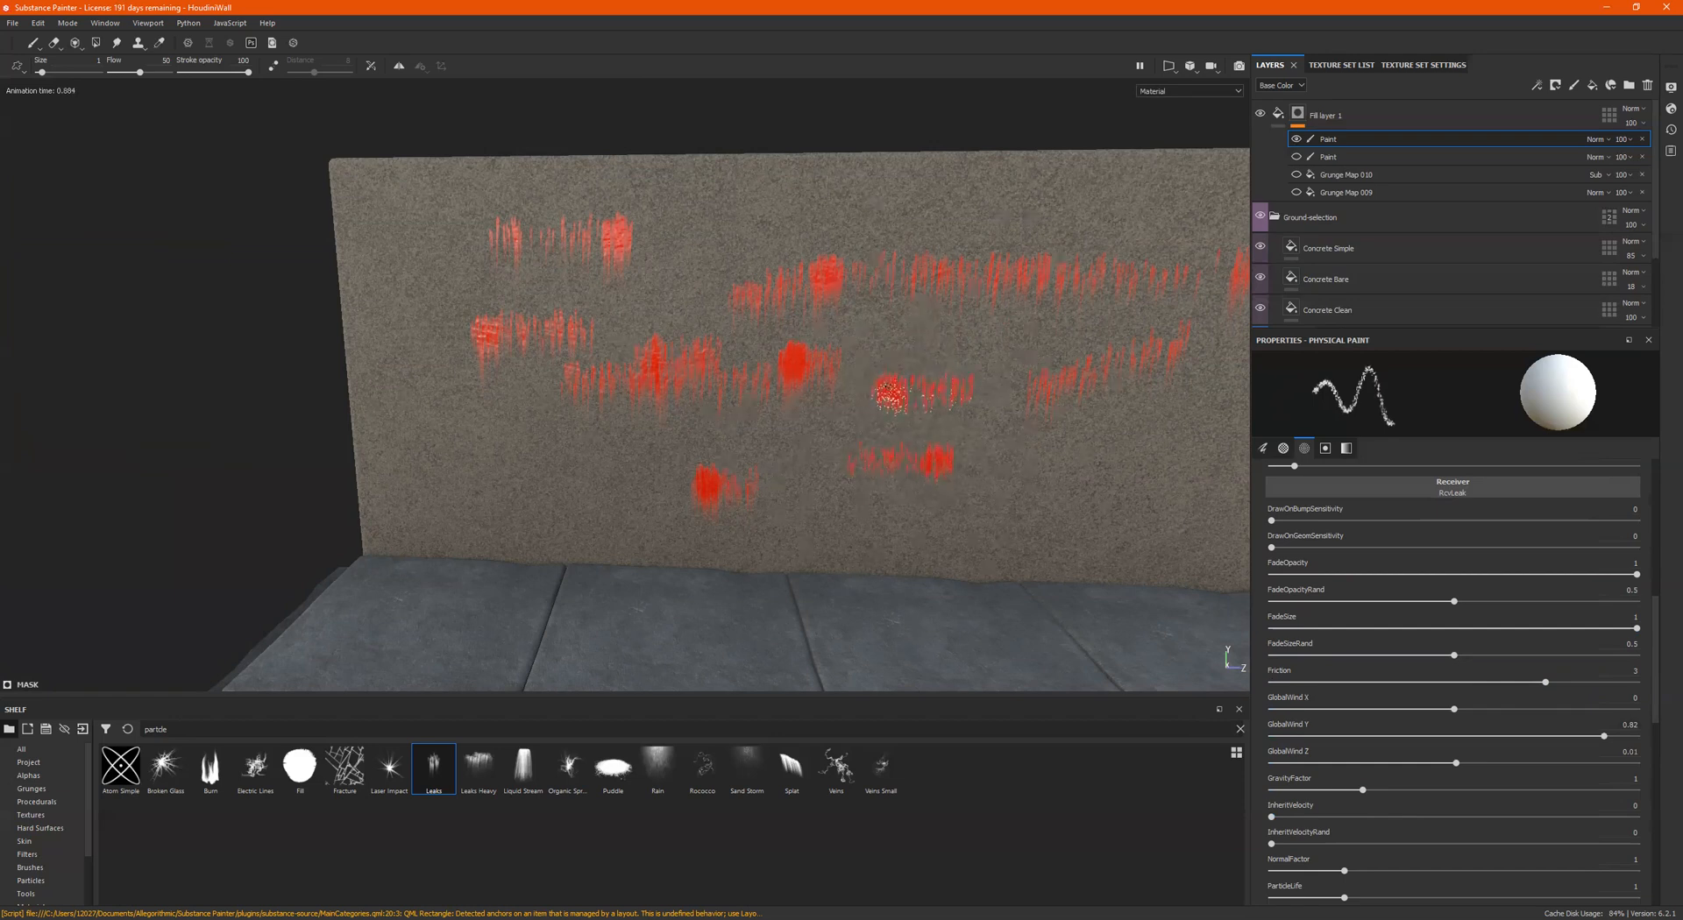
pyautogui.click(619, 449)
pyautogui.click(555, 422)
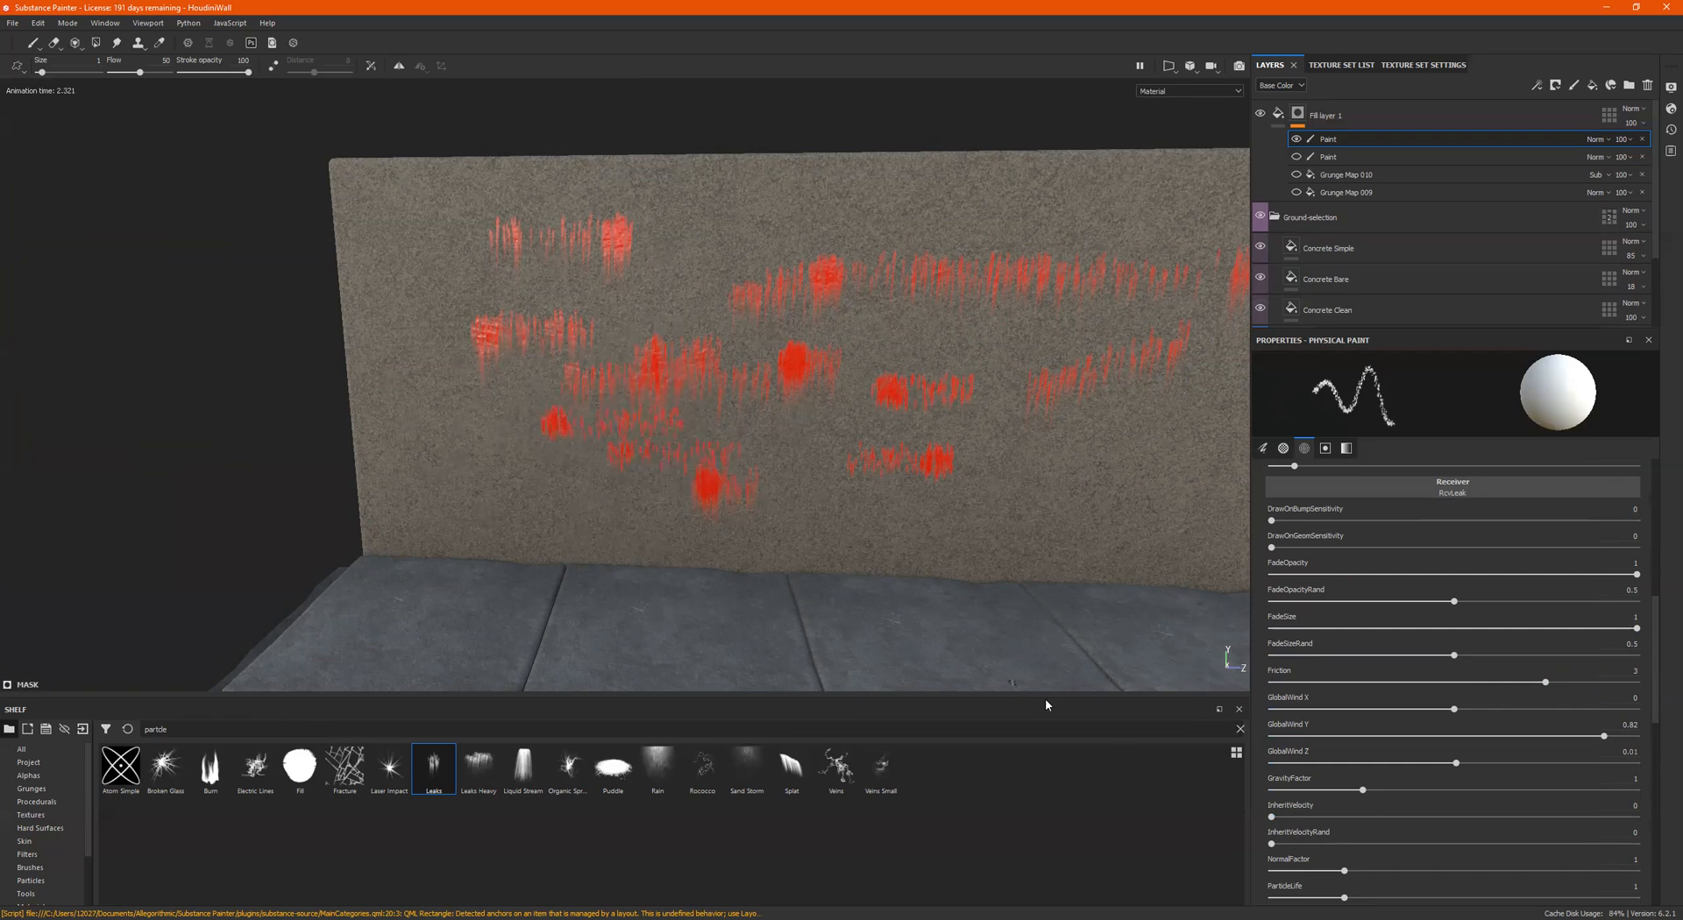
# Step: Set the Leaks brush's TurbulencePower to 2.08 and paint streaks near the top of the wall
pyautogui.scroll(-5, 1487, 776)
pyautogui.click(1459, 702)
pyautogui.click(757, 193)
pyautogui.click(759, 280)
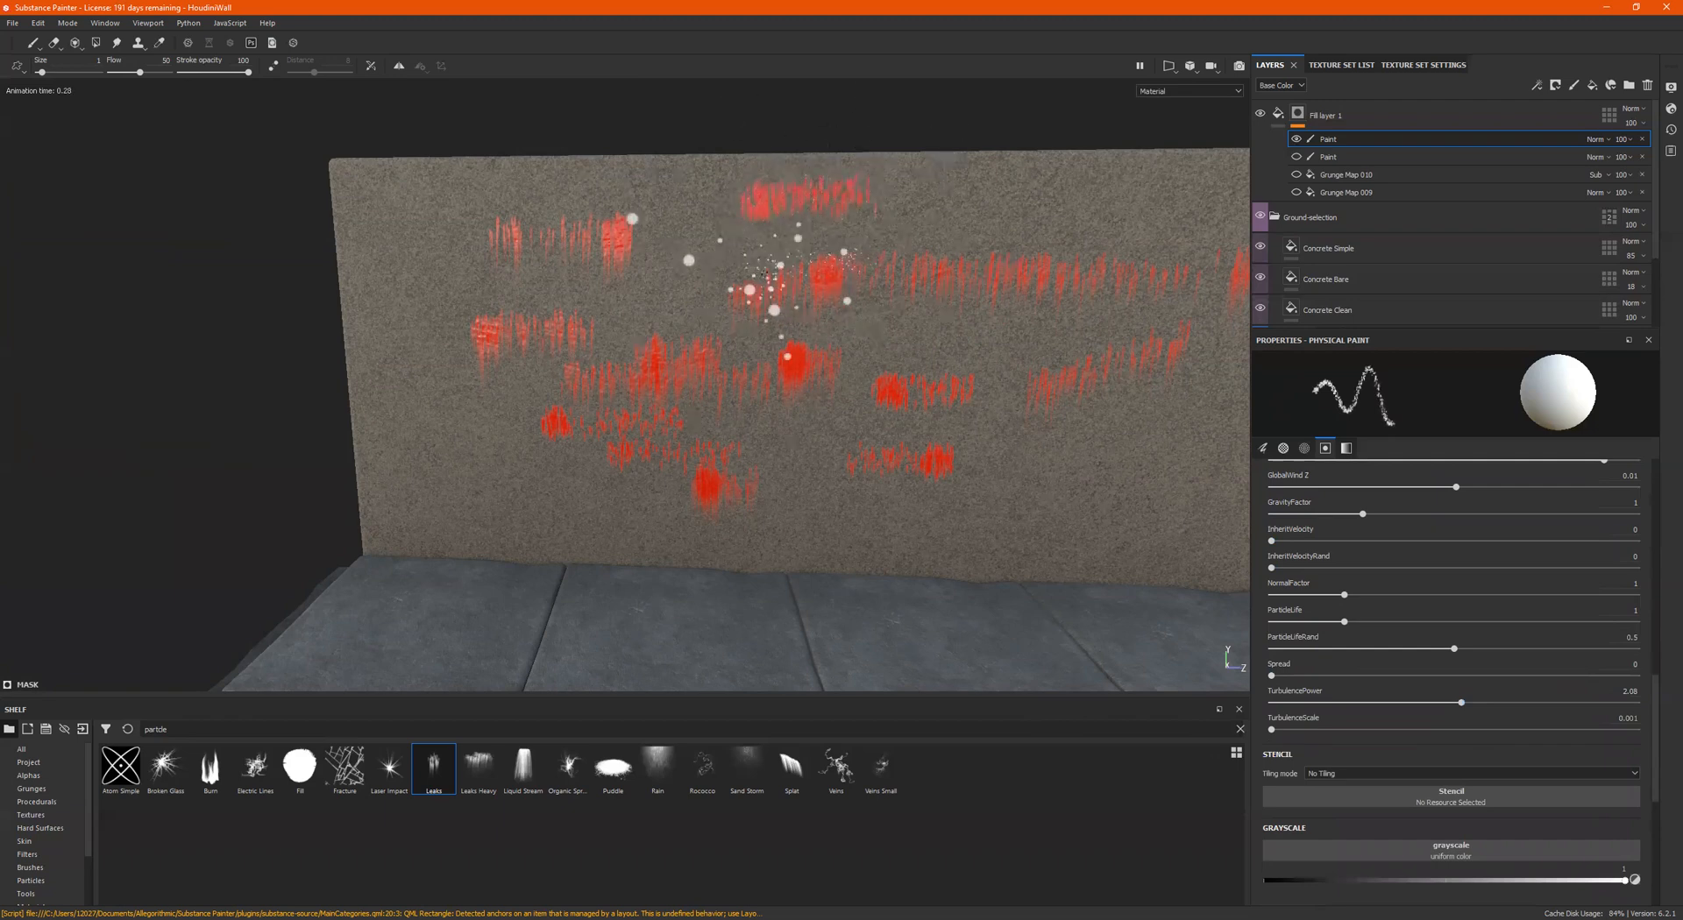
pyautogui.keyDown('alt'); pyautogui.moveTo(827, 424); pyautogui.dragTo(1048, 325); pyautogui.keyUp('alt')
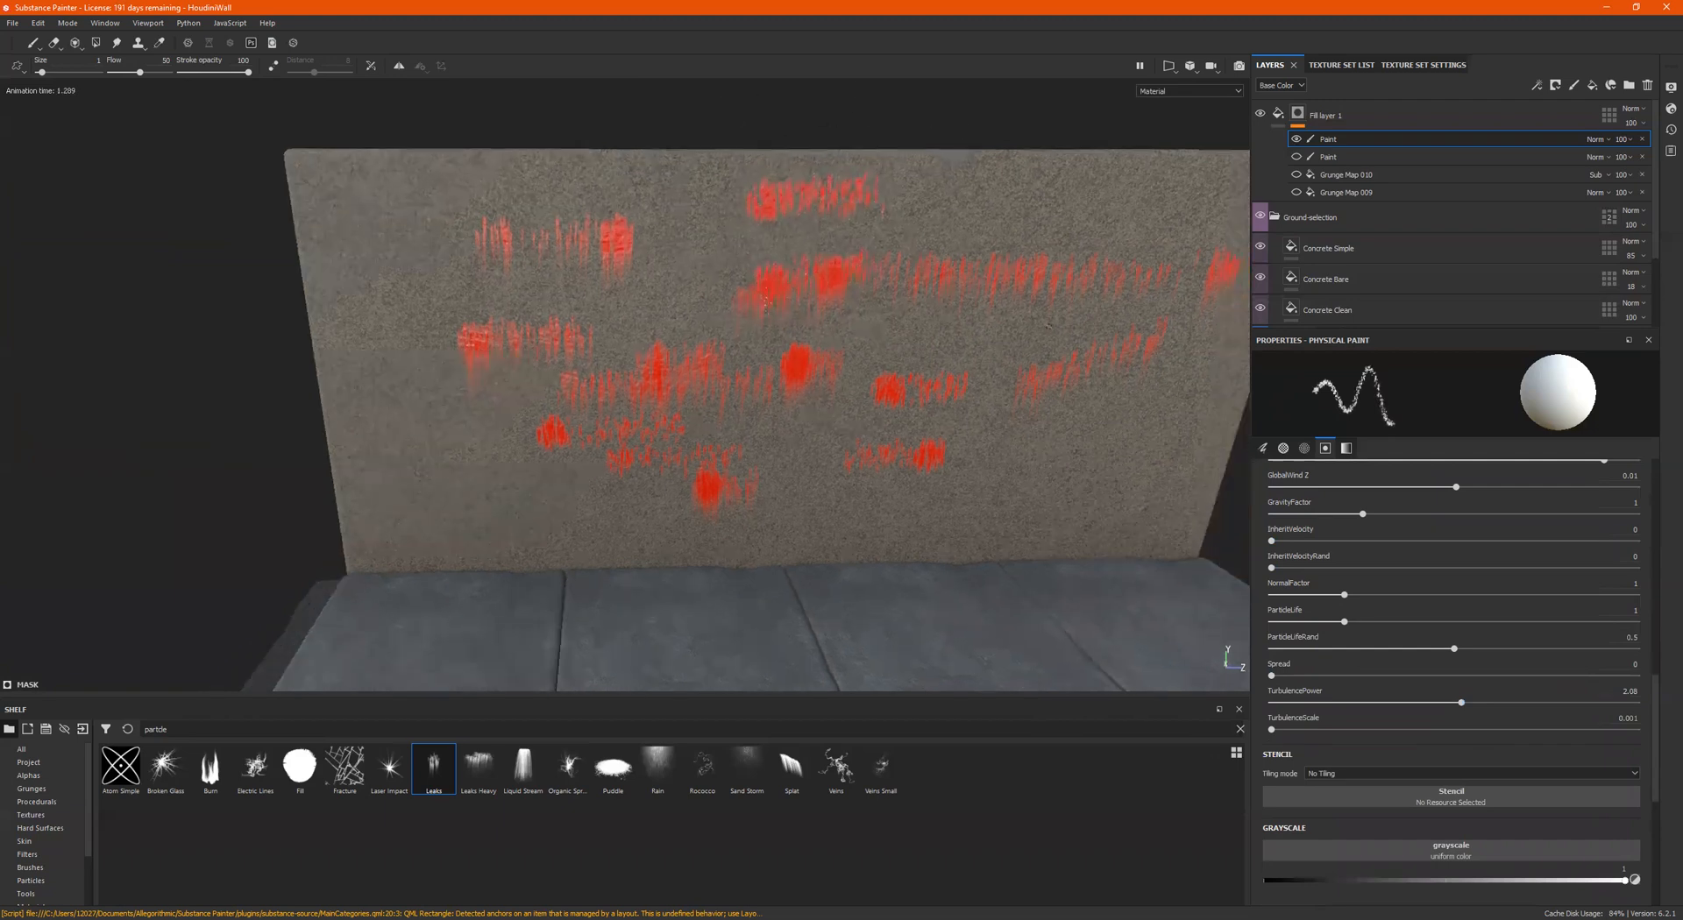
# Step: Hide the Leaks paint effect and show both grunge map fills in the fill layer's mask again
pyautogui.click(1295, 139)
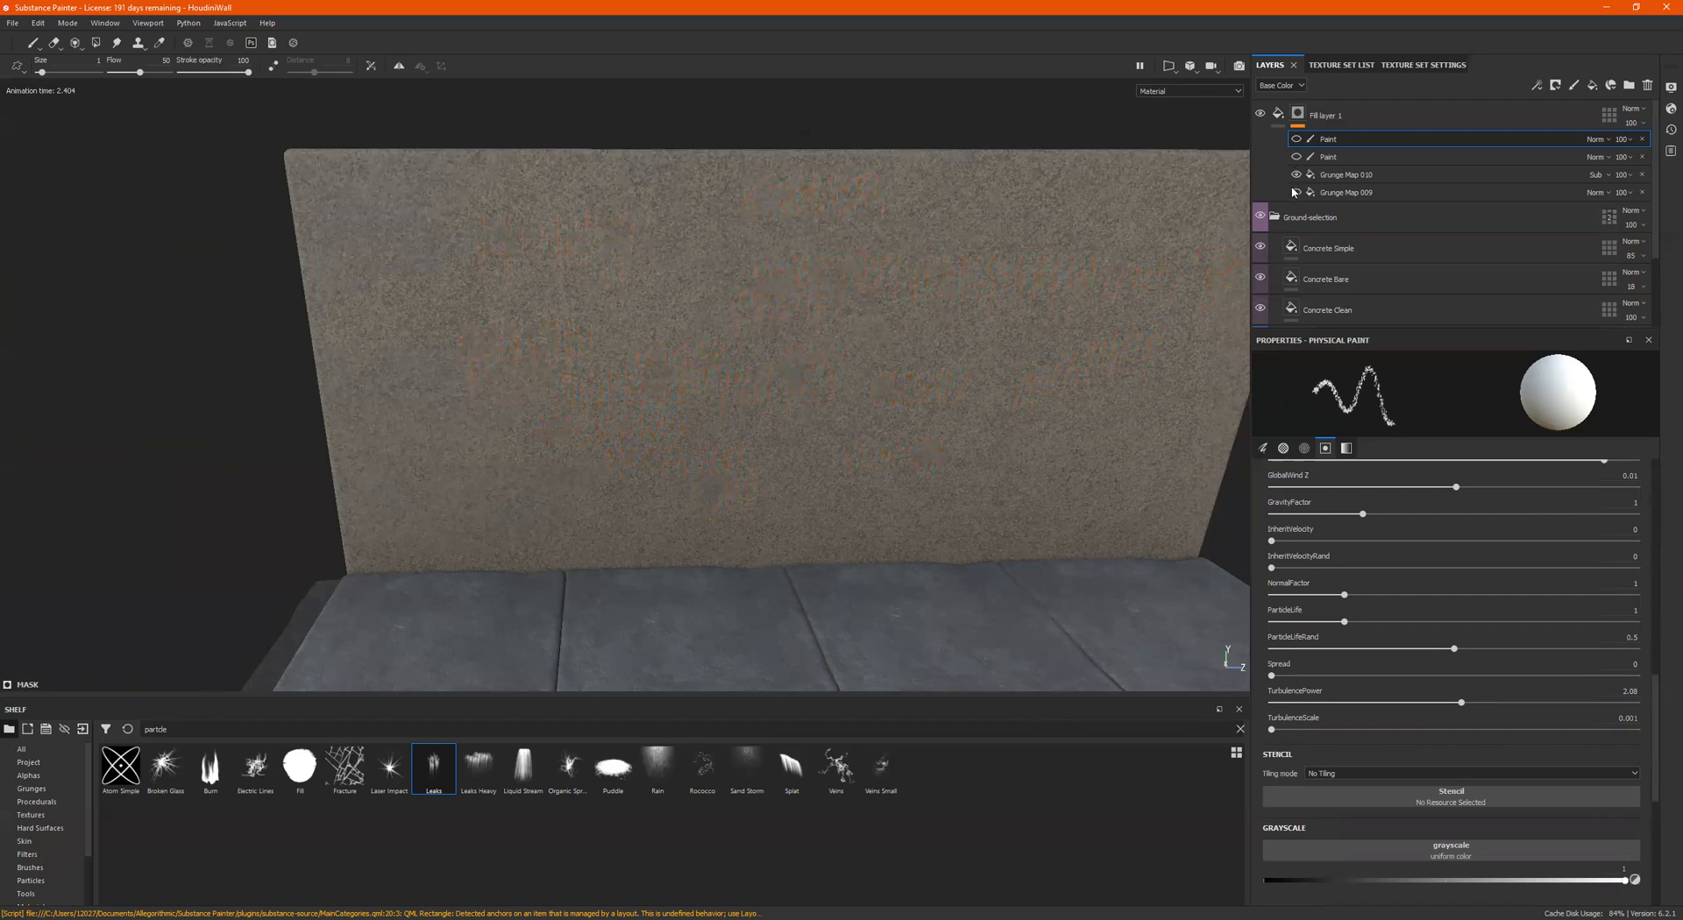
pyautogui.click(1296, 192)
pyautogui.moveTo(695, 338)
pyautogui.keyDown('alt'); pyautogui.mouseDown()
pyautogui.moveTo(428, 364)
pyautogui.moveTo(766, 410)
pyautogui.mouseUp(); pyautogui.keyUp('alt')
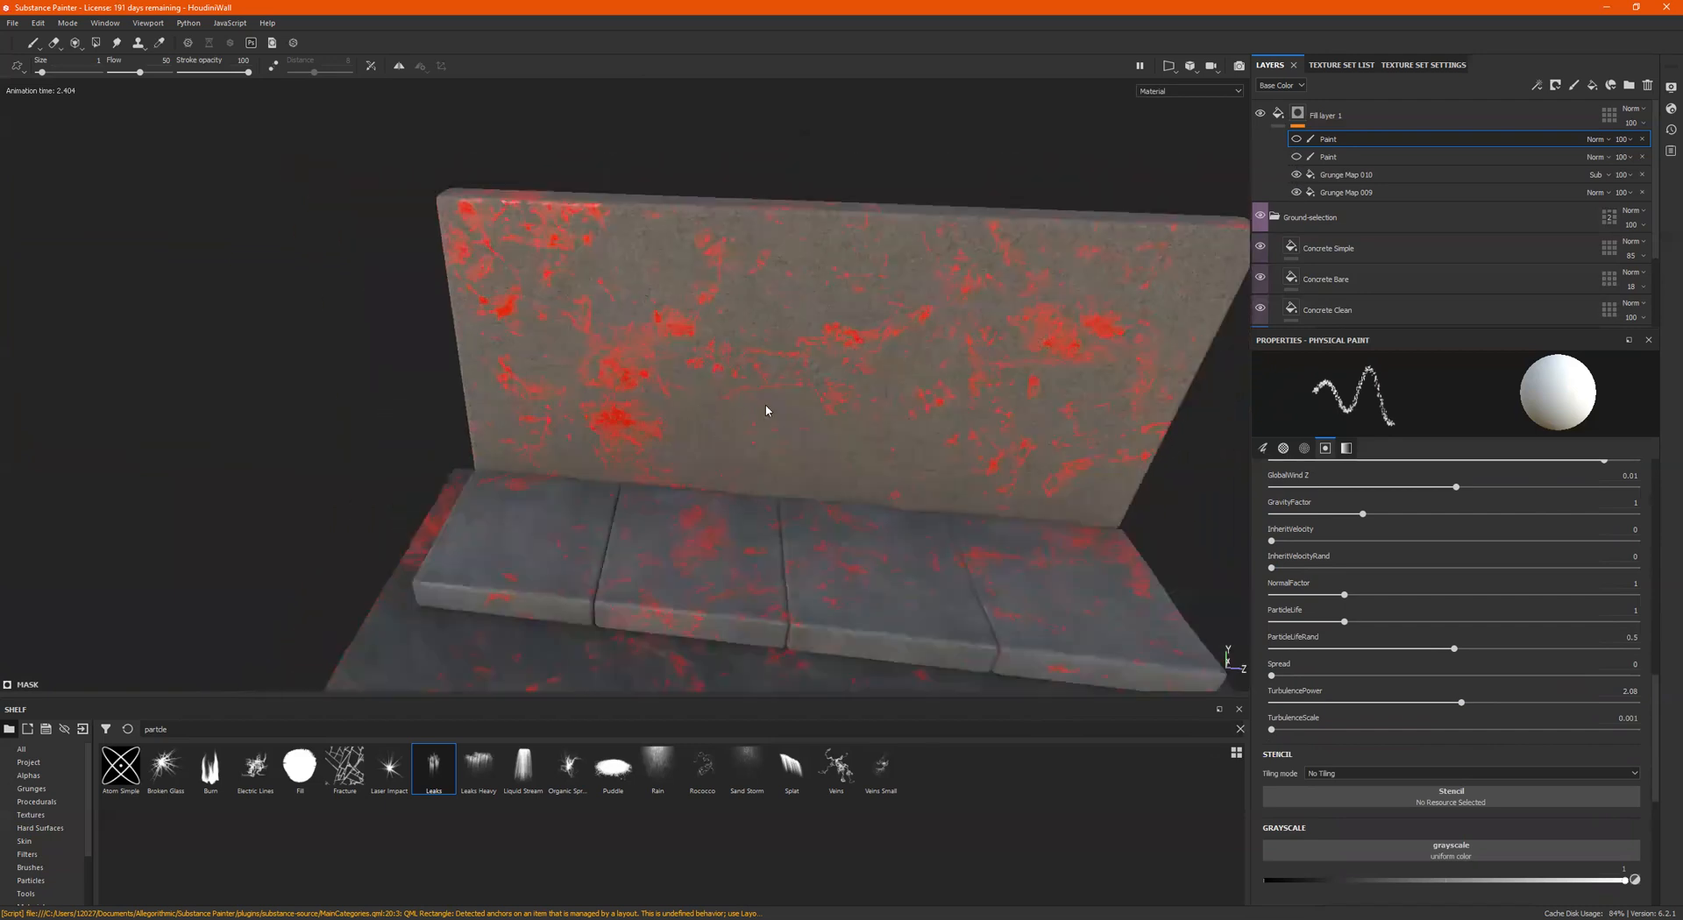
pyautogui.keyDown('alt'); pyautogui.moveTo(645, 347); pyautogui.dragTo(1198, 169); pyautogui.keyUp('alt')
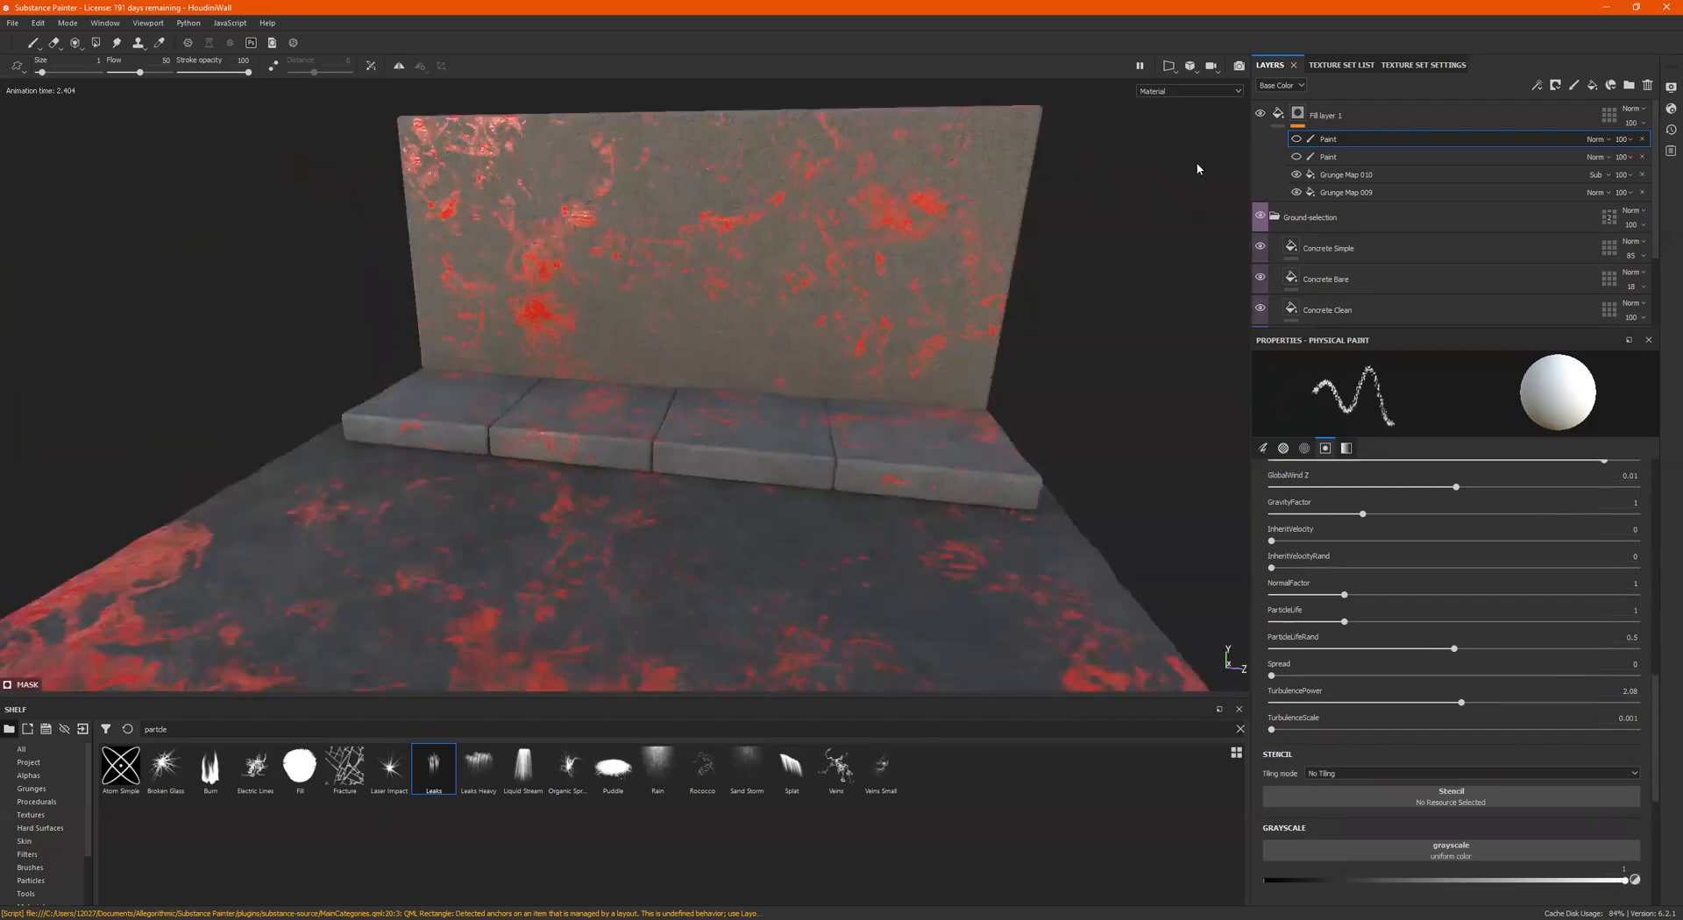
# Step: Change the fill layer's base color from red to a near-black gray
pyautogui.click(1278, 115)
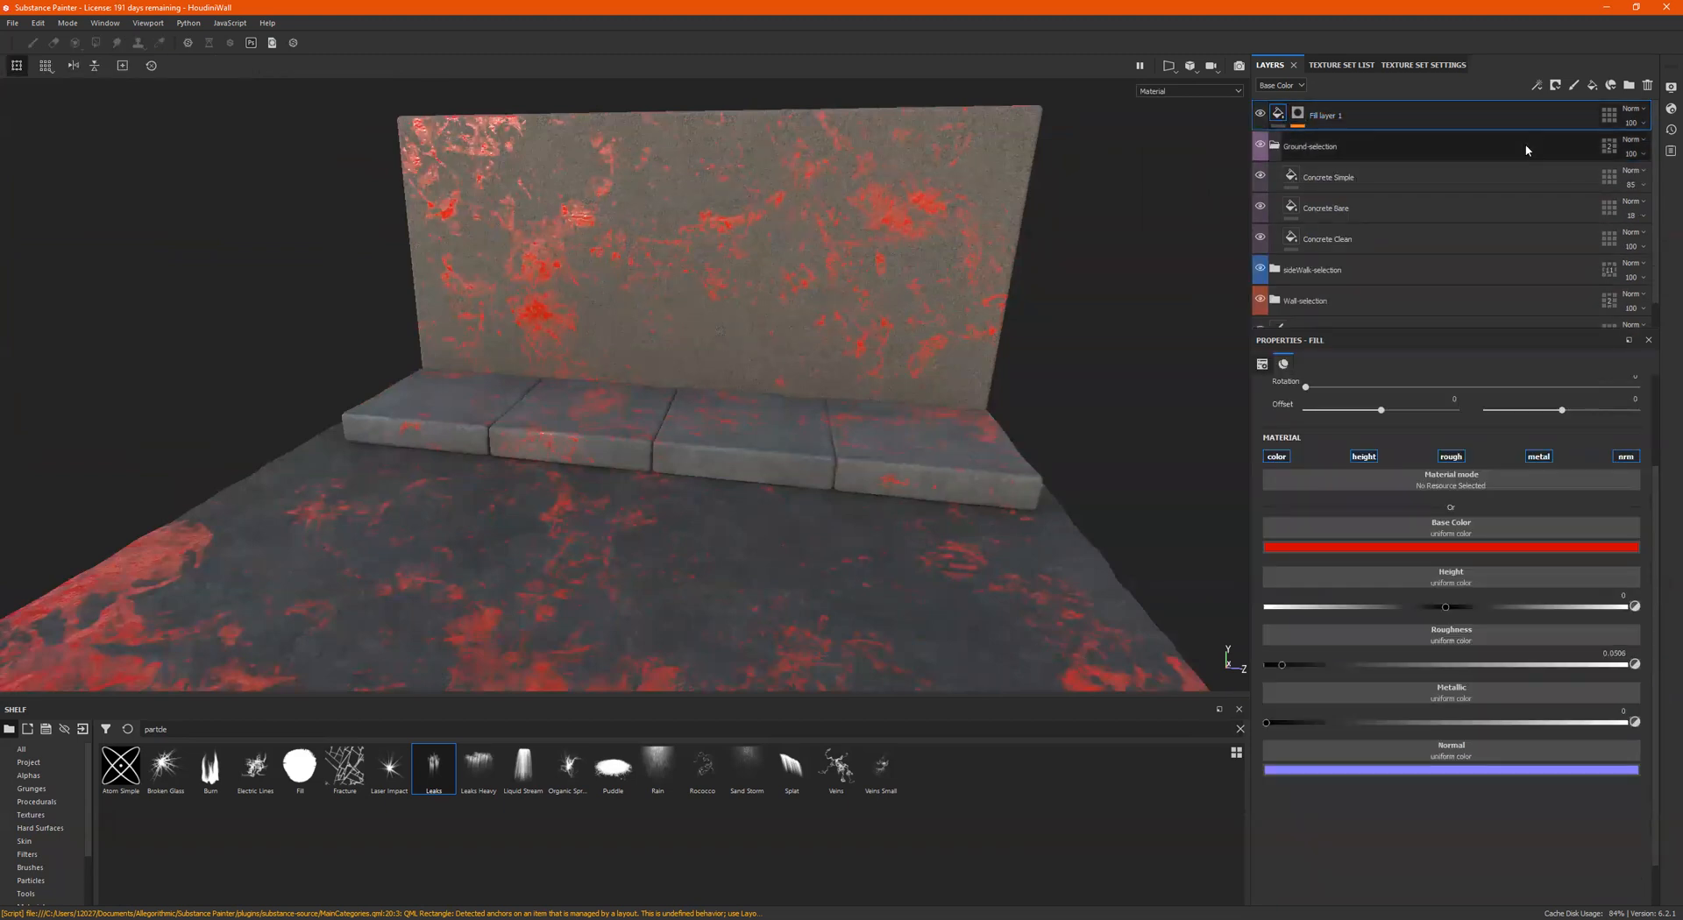
pyautogui.click(1456, 548)
pyautogui.moveTo(1507, 649); pyautogui.dragTo(1460, 669)
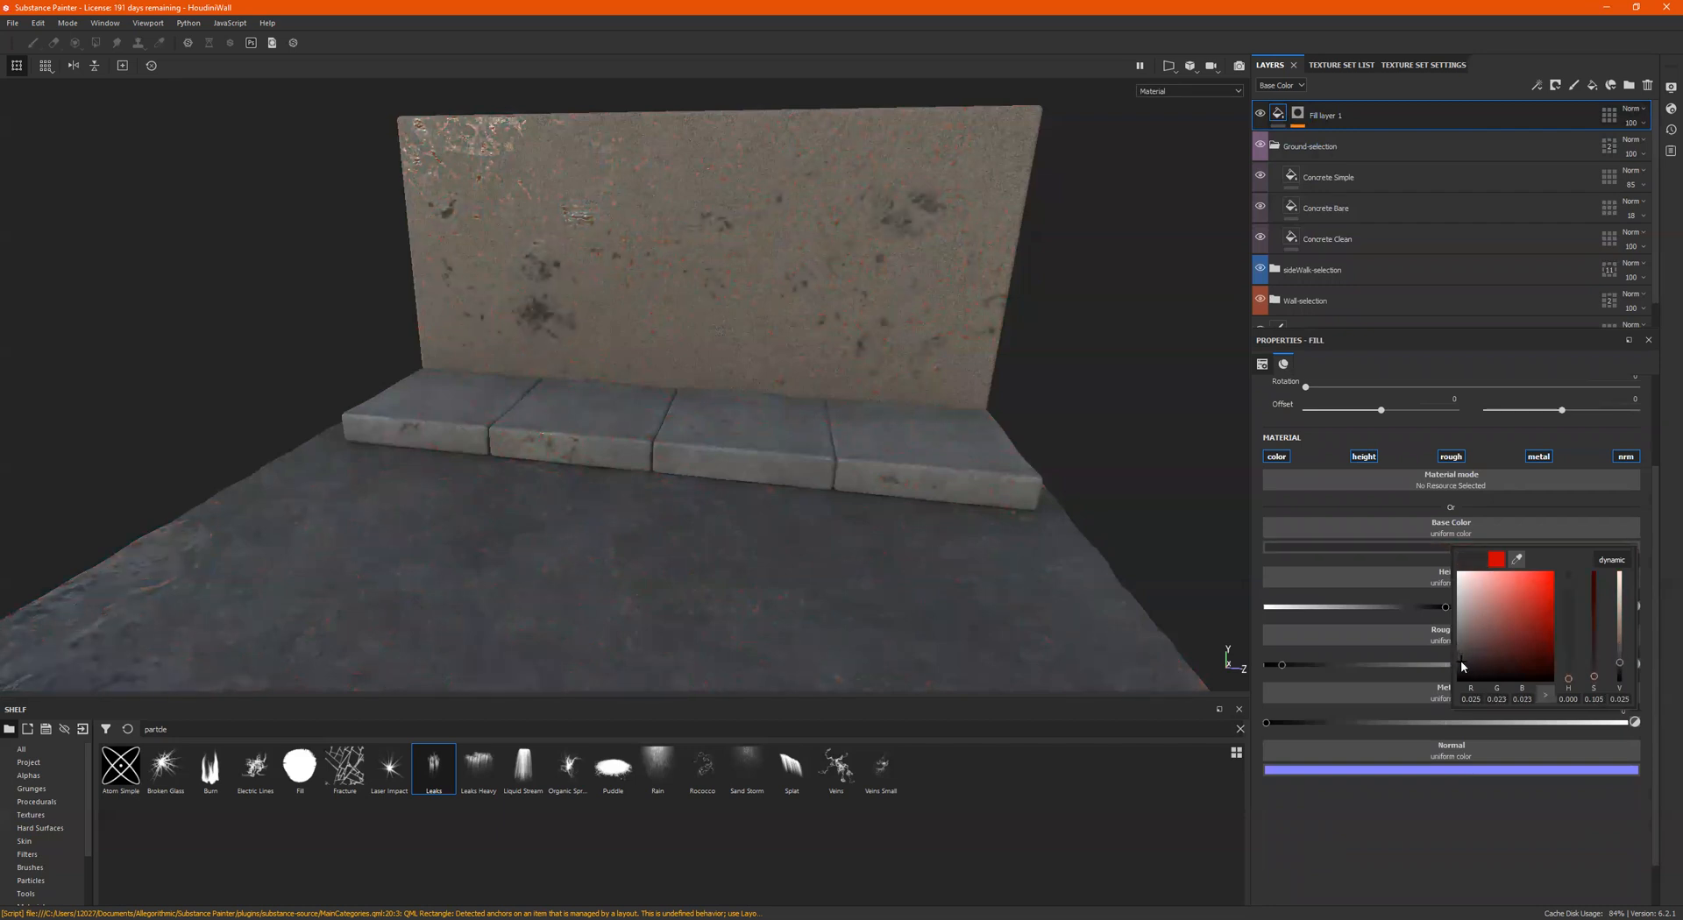
# Step: Examine the dark glossy stains on the wall, sidewalk and ground from several angles and under rotated environment lighting
pyautogui.keyDown('alt'); pyautogui.moveTo(779, 358); pyautogui.dragTo(778, 358); pyautogui.keyUp('alt')
pyautogui.keyDown('alt'); pyautogui.moveTo(751, 290); pyautogui.dragTo(684, 275); pyautogui.keyUp('alt')
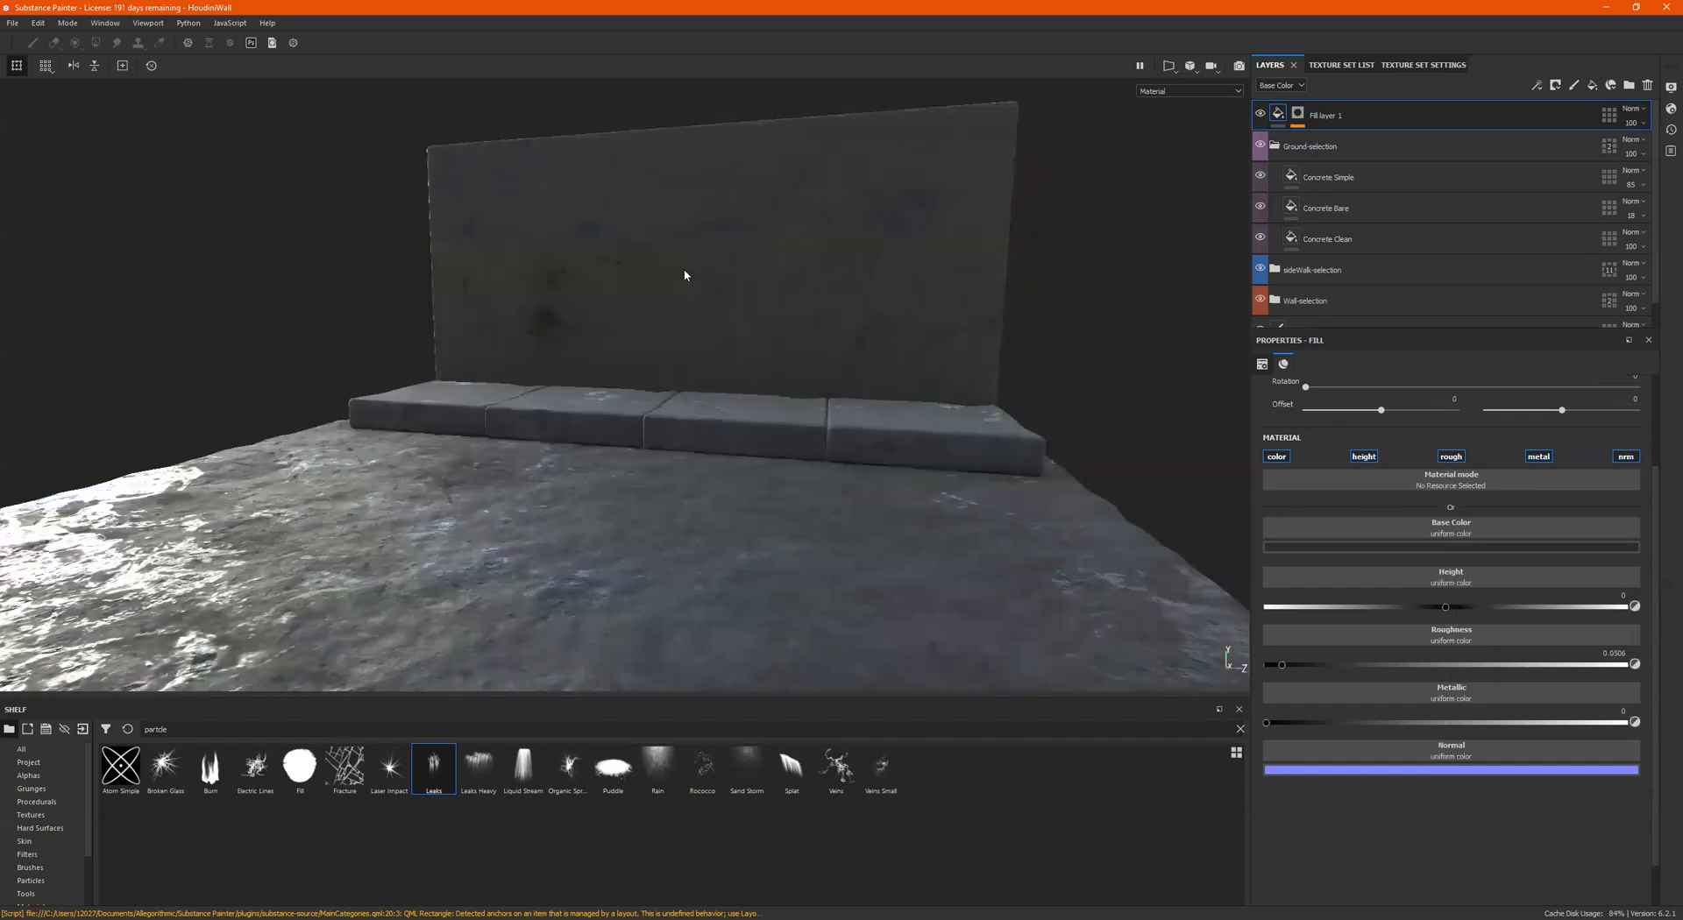
pyautogui.keyDown('shift'); pyautogui.moveTo(757, 272); pyautogui.dragTo(814, 278, button='right'); pyautogui.keyUp('shift')
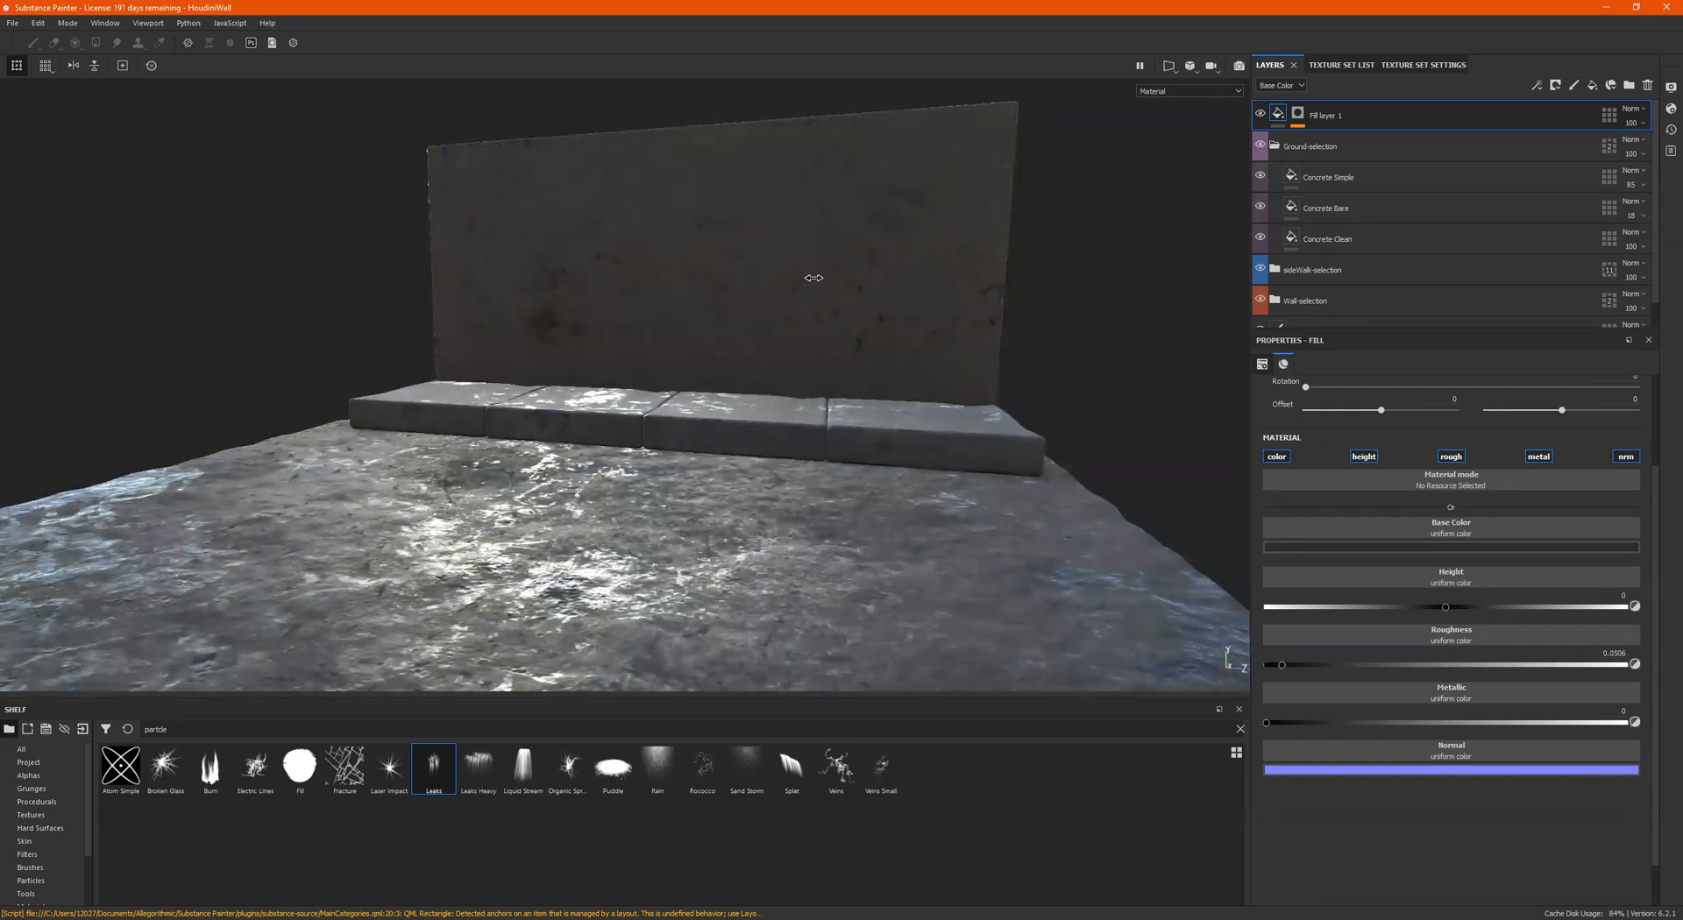
pyautogui.moveTo(683, 356)
pyautogui.keyDown('alt'); pyautogui.mouseDown()
pyautogui.moveTo(690, 386)
pyautogui.moveTo(691, 356)
pyautogui.mouseUp(); pyautogui.keyUp('alt')
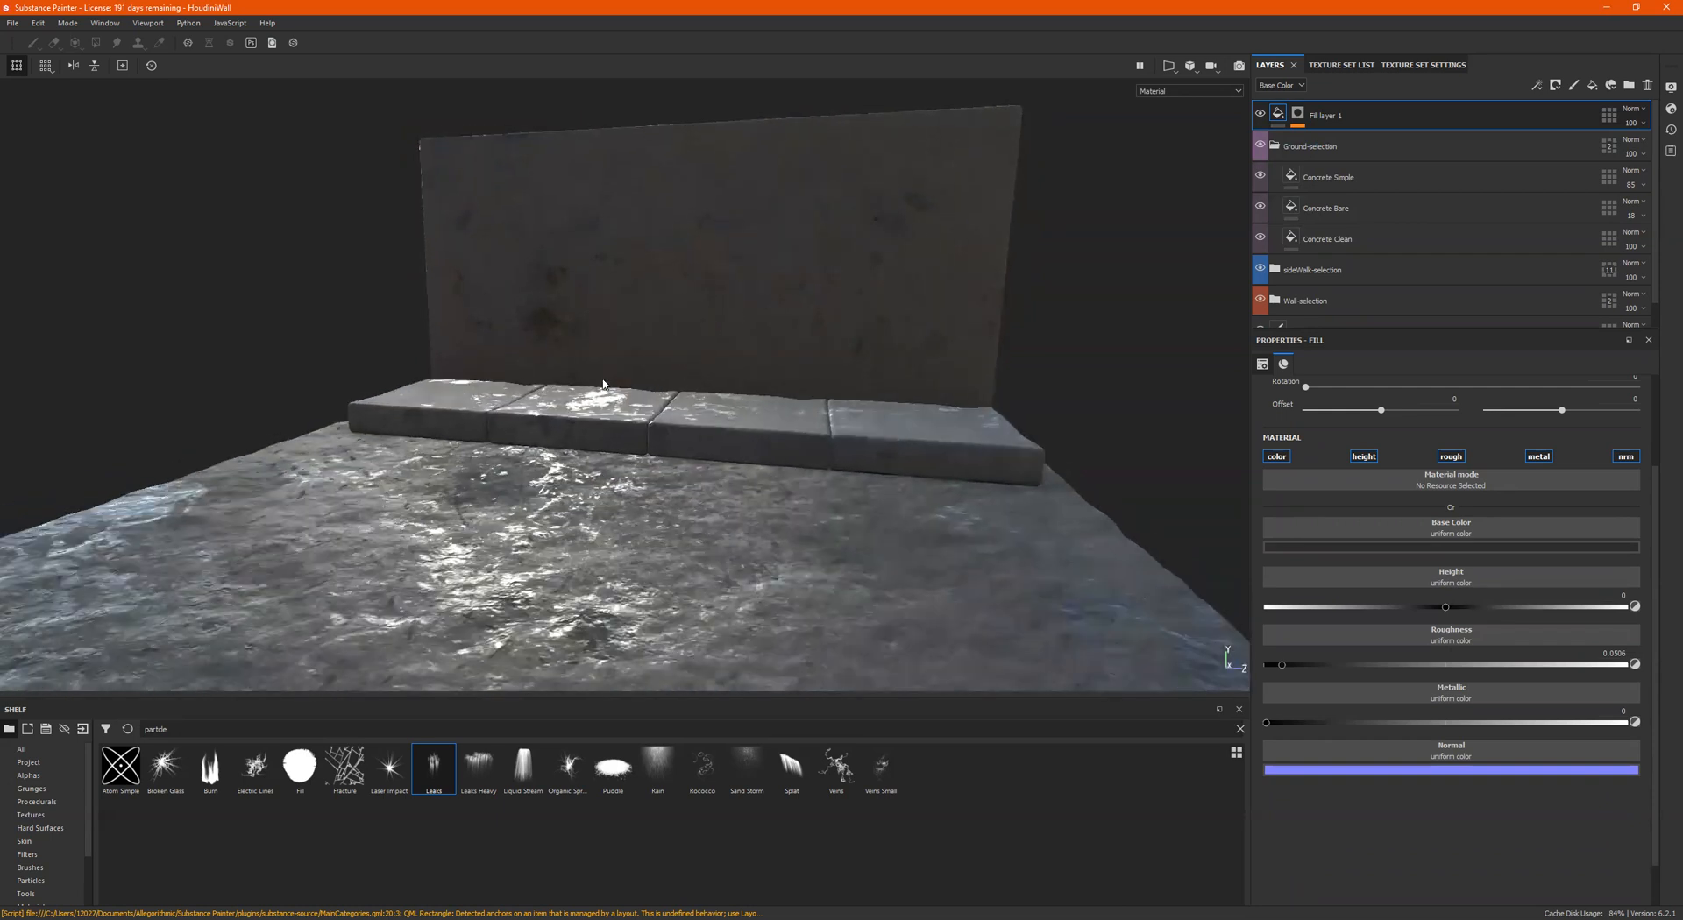
pyautogui.keyDown('shift'); pyautogui.moveTo(587, 412); pyautogui.dragTo(615, 366, button='right'); pyautogui.keyUp('shift')
pyautogui.keyDown('alt'); pyautogui.moveTo(582, 353); pyautogui.dragTo(954, 244); pyautogui.keyUp('alt')
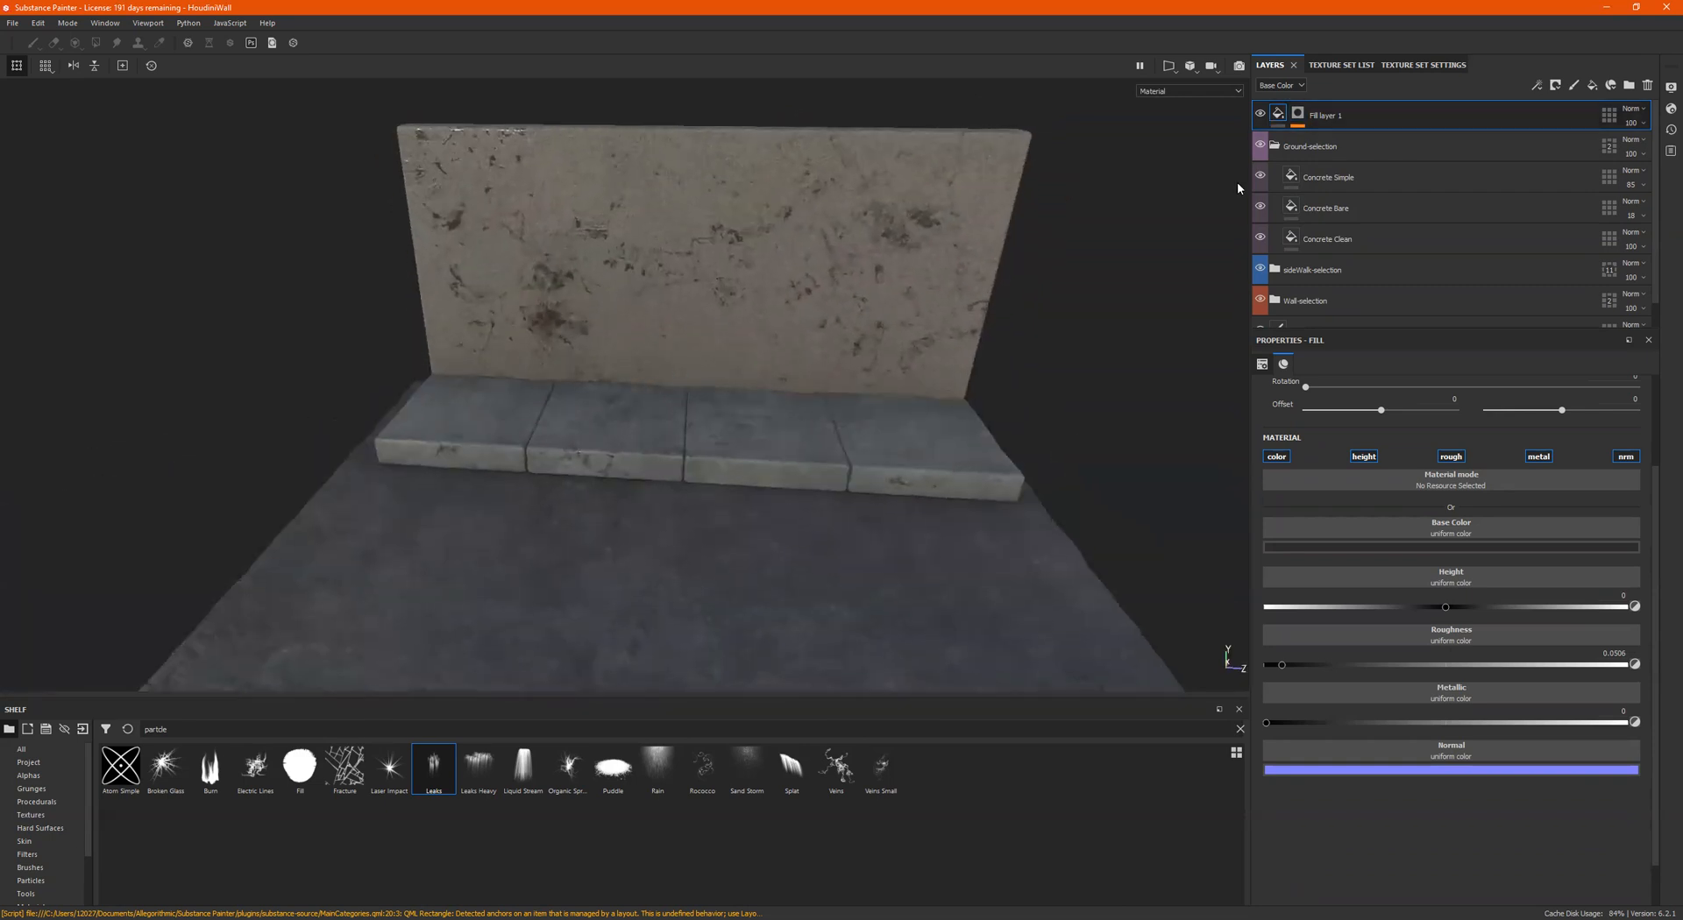
pyautogui.keyDown('alt'); pyautogui.moveTo(668, 313); pyautogui.dragTo(995, 275, button='right'); pyautogui.keyUp('alt')
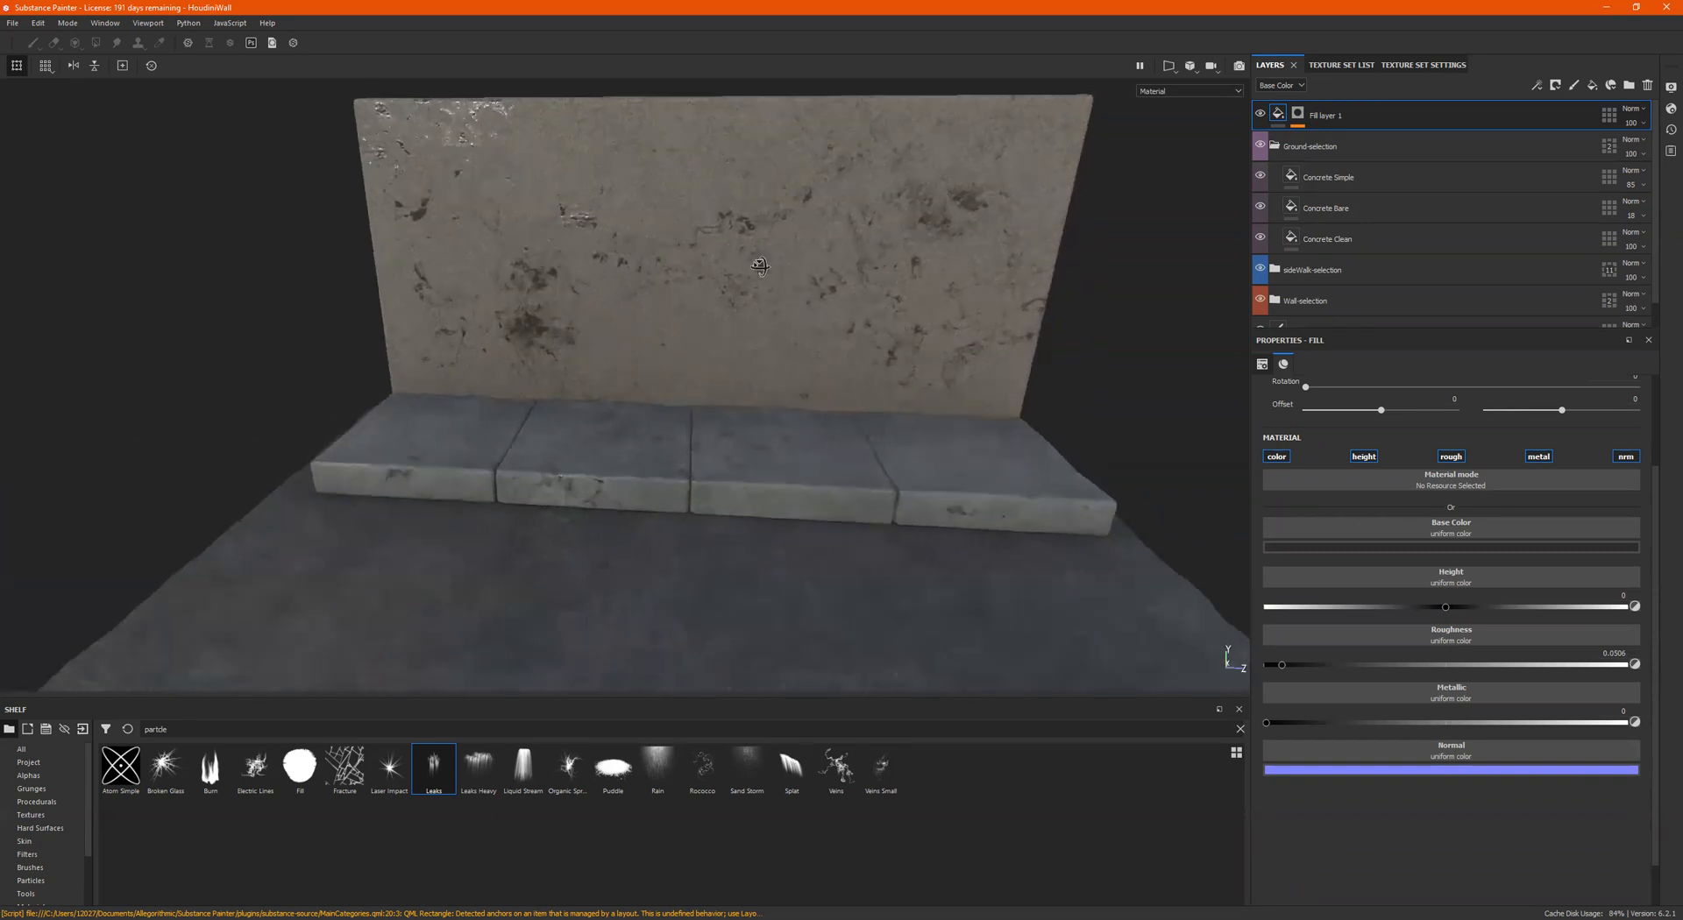
pyautogui.keyDown('alt'); pyautogui.moveTo(759, 267); pyautogui.dragTo(746, 275, button='right'); pyautogui.keyUp('alt')
pyautogui.keyDown('alt'); pyautogui.moveTo(746, 274); pyautogui.dragTo(652, 299, button='middle'); pyautogui.keyUp('alt')
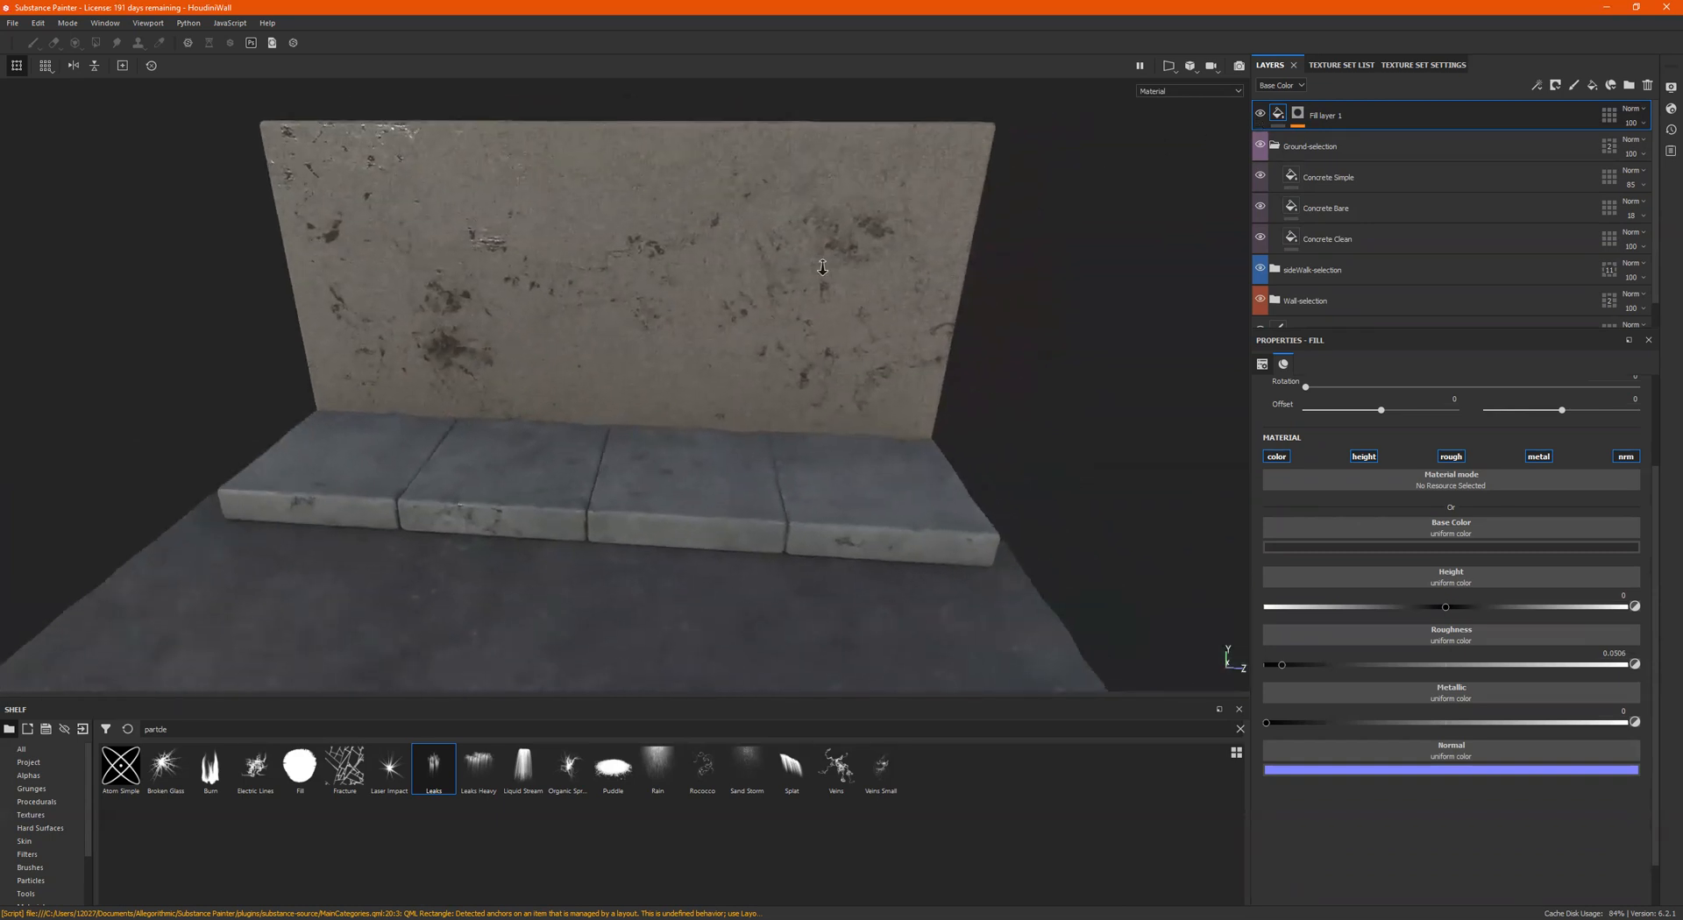
pyautogui.keyDown('alt'); pyautogui.moveTo(822, 268); pyautogui.dragTo(707, 271, button='right'); pyautogui.keyUp('alt')
pyautogui.keyDown('alt'); pyautogui.moveTo(716, 285); pyautogui.dragTo(687, 244); pyautogui.keyUp('alt')
pyautogui.keyDown('alt'); pyautogui.moveTo(687, 243); pyautogui.dragTo(312, 315, button='right'); pyautogui.keyUp('alt')
pyautogui.keyDown('alt'); pyautogui.moveTo(624, 321); pyautogui.dragTo(691, 299); pyautogui.keyUp('alt')
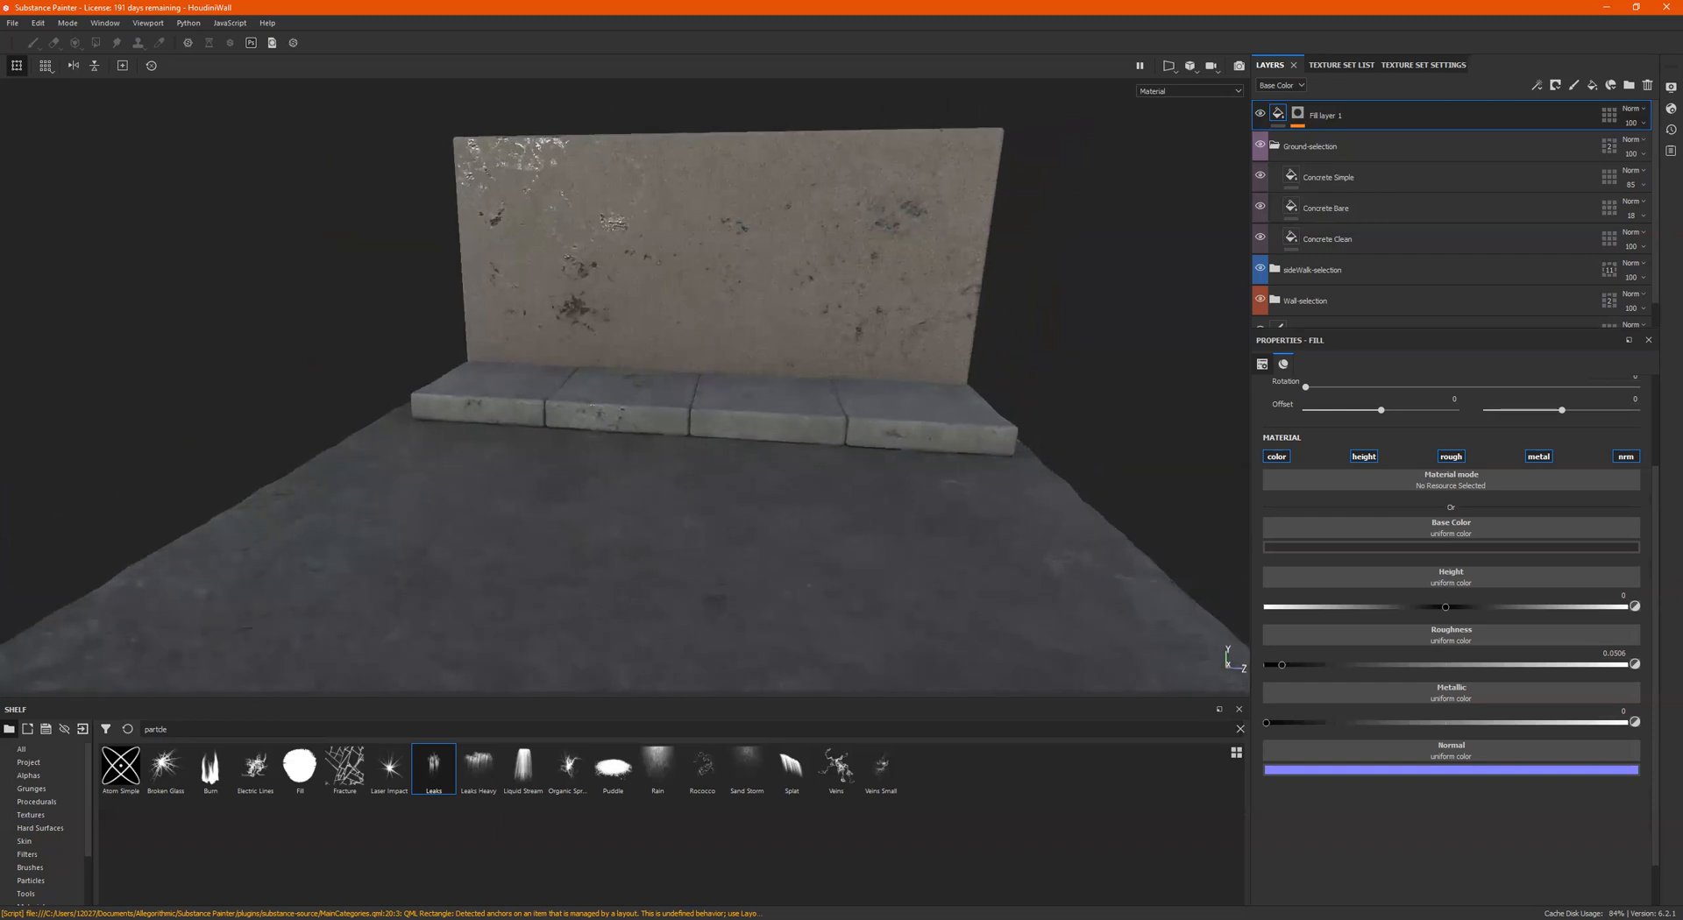